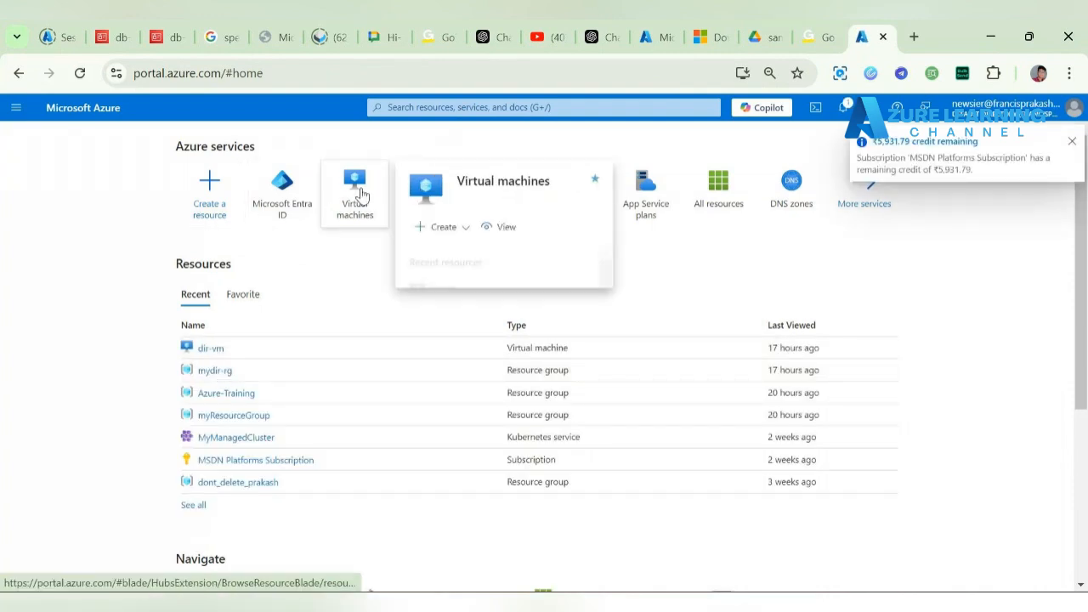
Step: Open the dir-vm virtual machine's overview and confirm its location is East US
{"action": "left_click", "coordinate": [212, 348]}
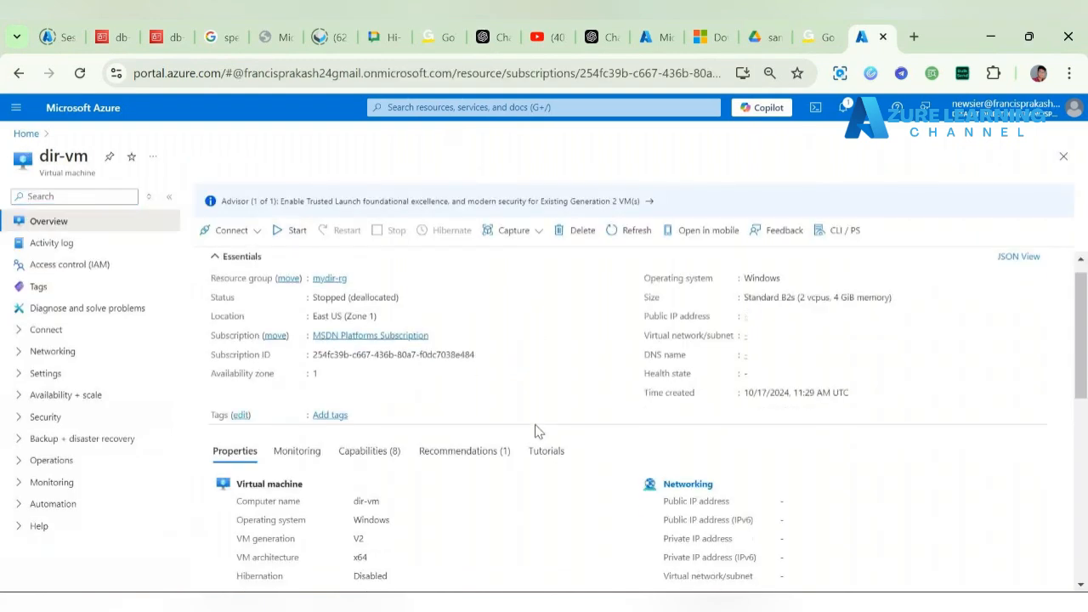
{"action": "scroll", "coordinate": [535, 432], "scroll_direction": "down", "scroll_amount": 1}
{"action": "scroll", "coordinate": [536, 432], "scroll_direction": "up", "scroll_amount": 1}
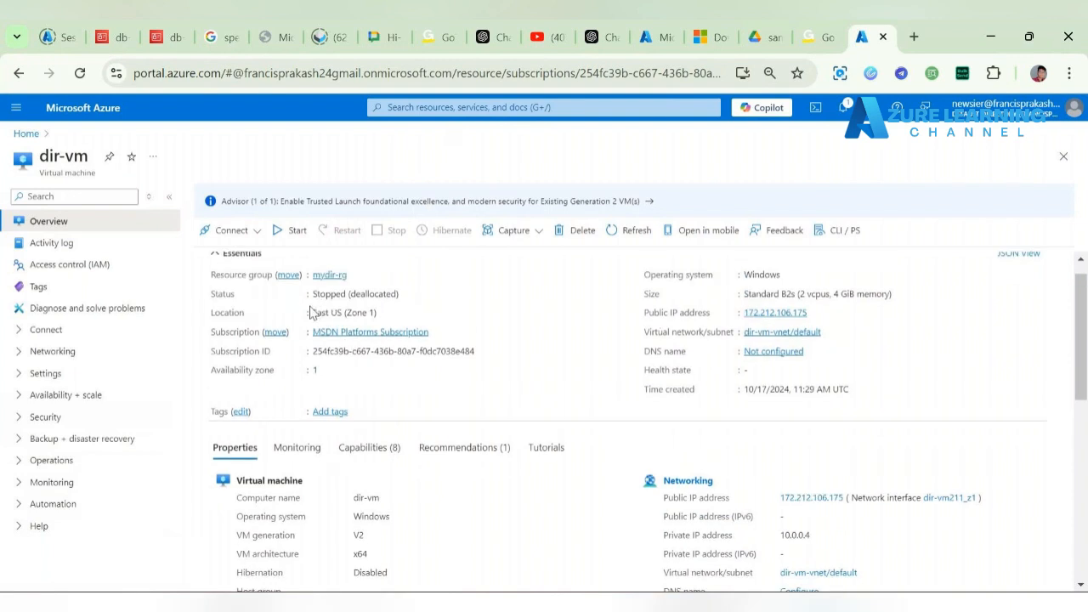
{"action": "left_click_drag", "start_coordinate": [312, 312], "coordinate": [344, 313]}
Step: Below the nginx script in 'new 88', add the lines '1) Central india' and '2) East US'
{"action": "key", "text": "alt+Tab"}
{"action": "key", "text": "Return"}
{"action": "key", "text": "Return"}
{"action": "key", "text": "Return"}
{"action": "key", "text": "Return"}
{"action": "key", "text": "Return"}
{"action": "key", "text": "Return"}
{"action": "key", "text": "Return"}
{"action": "key", "text": "Return"}
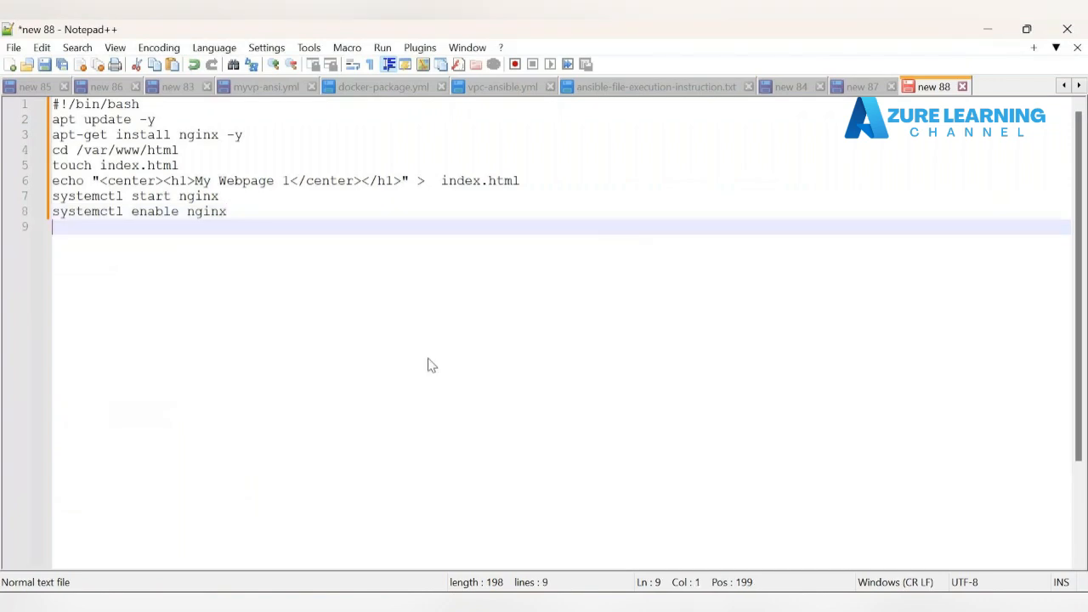
{"action": "key", "text": "Return"}
{"action": "key", "text": "Return"}
{"action": "key", "text": "Return"}
{"action": "key", "text": "Return"}
{"action": "key", "text": "Return"}
{"action": "key", "text": "Return"}
{"action": "type", "text": "1"}
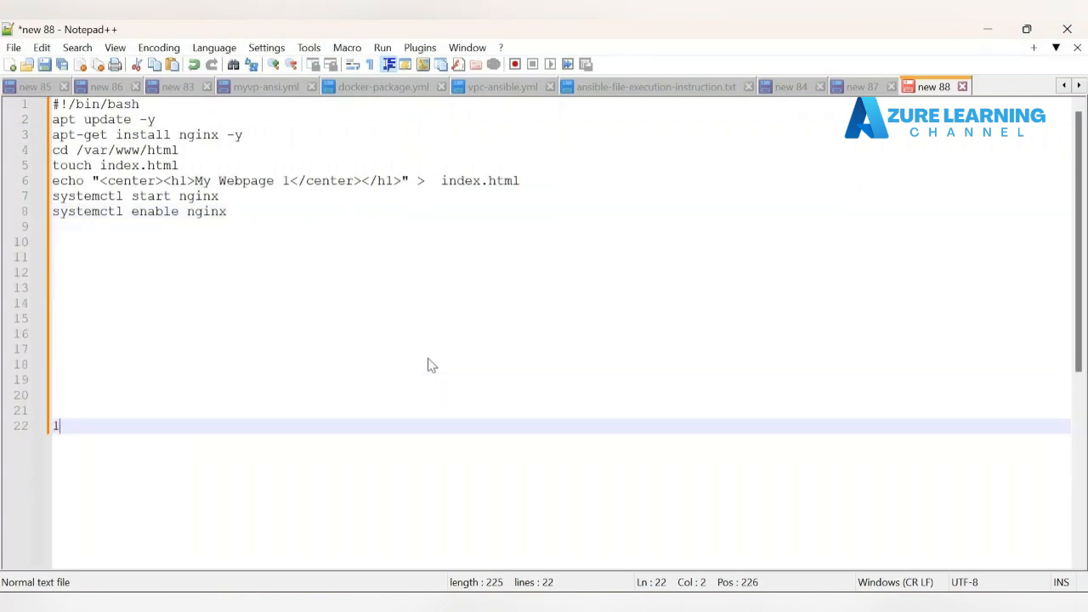
{"action": "type", "text": ") Centa"}
{"action": "key", "text": "BackSpace"}
{"action": "type", "text": "ral "}
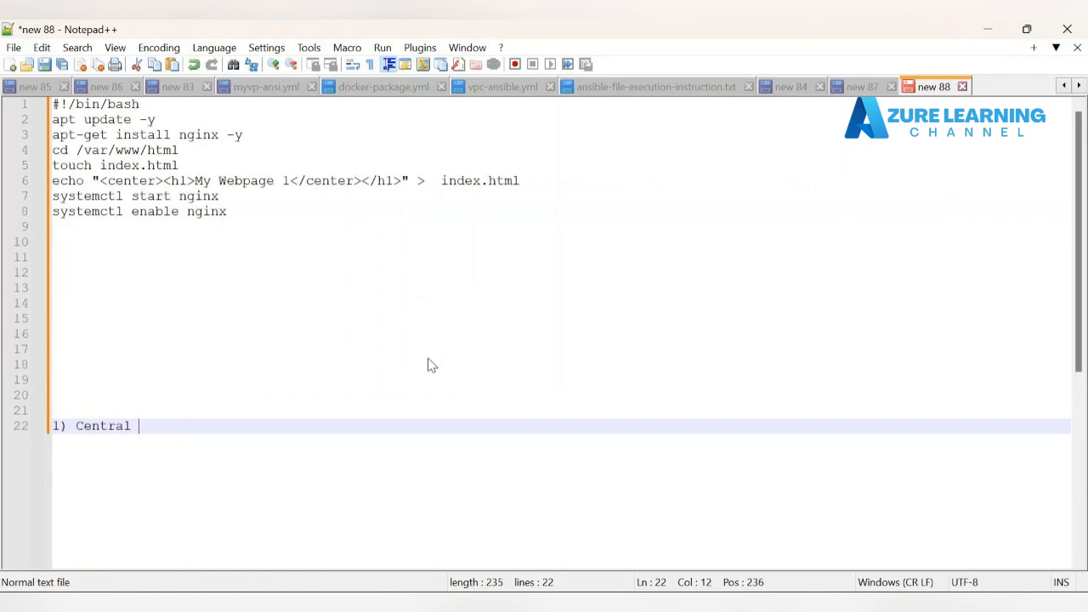
{"action": "type", "text": "india"}
{"action": "key", "text": "Return"}
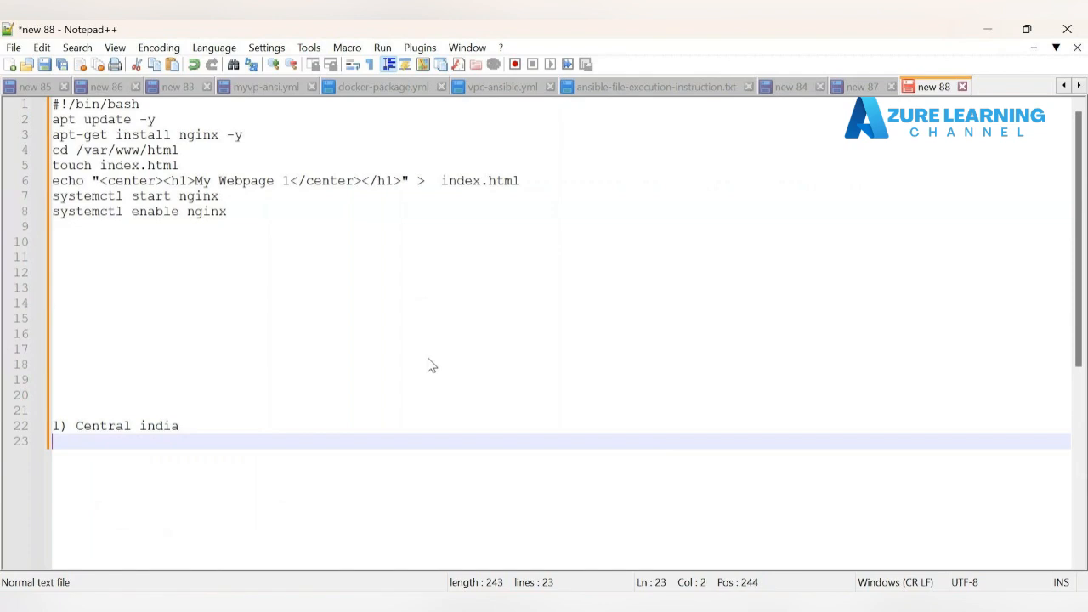
{"action": "type", "text": "3)"}
{"action": "key", "text": "BackSpace"}
{"action": "key", "text": "BackSpace"}
{"action": "type", "text": "2) East US"}
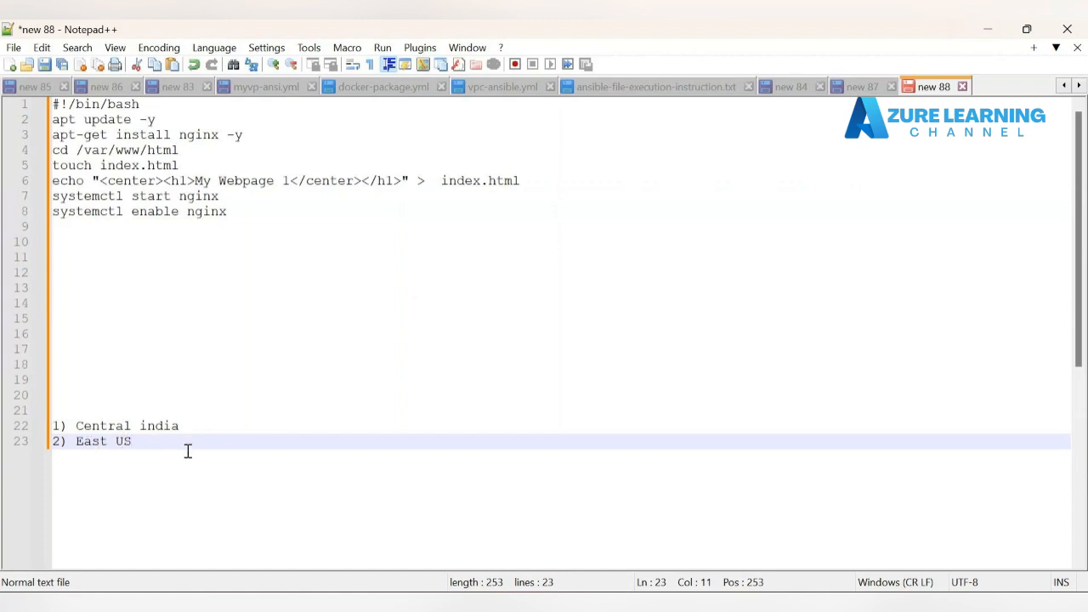
{"action": "left_click", "coordinate": [224, 430]}
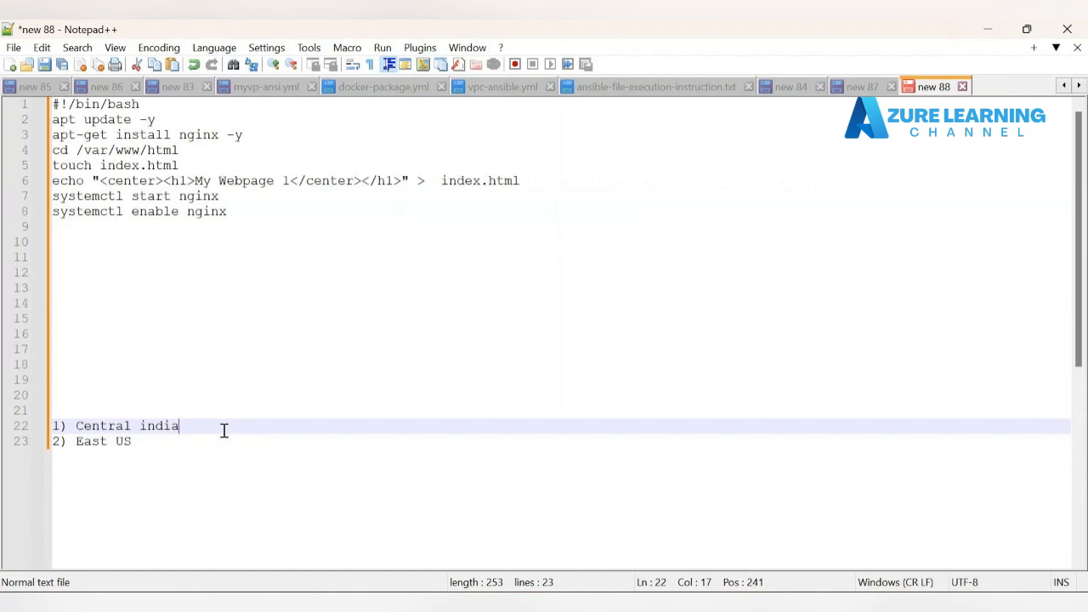
Step: Start dir-vm, then begin creating a new Azure virtual machine from the Virtual machines list
{"action": "left_click", "coordinate": [995, 28]}
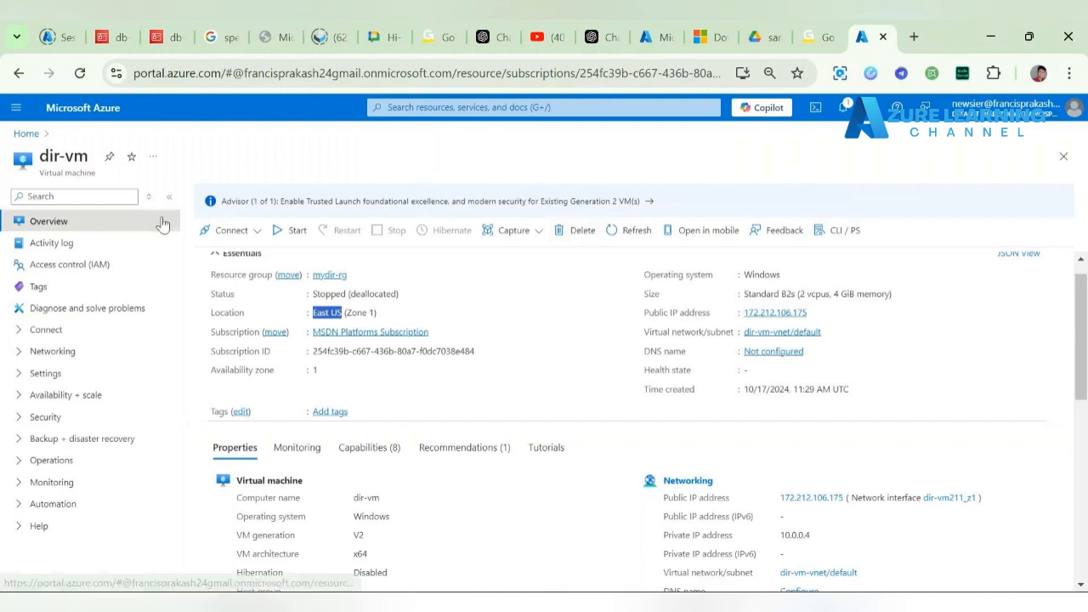
{"action": "left_click", "coordinate": [298, 233]}
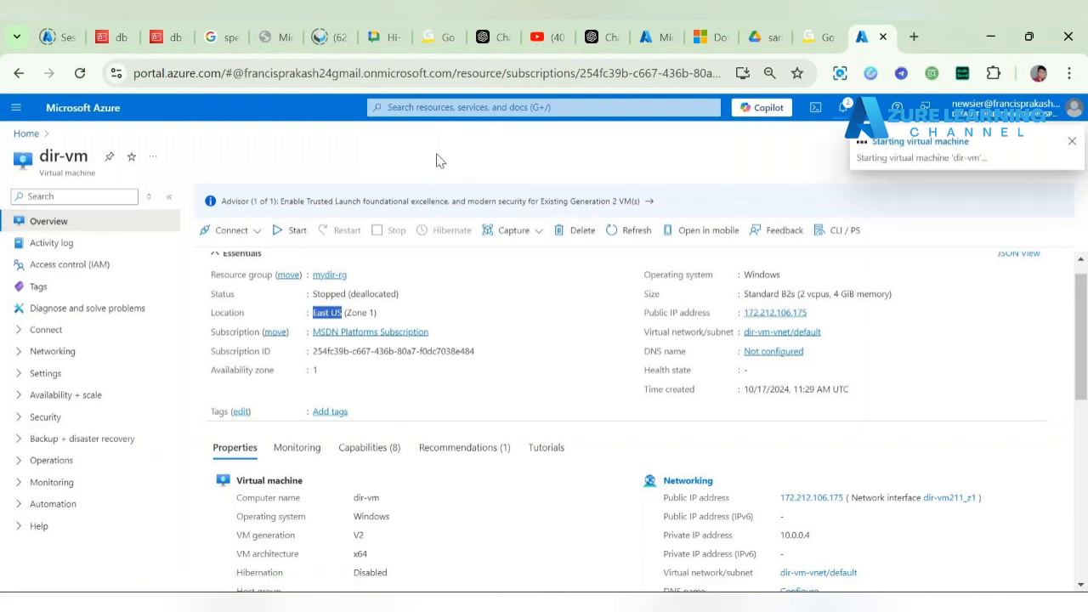
{"action": "left_click", "coordinate": [27, 134]}
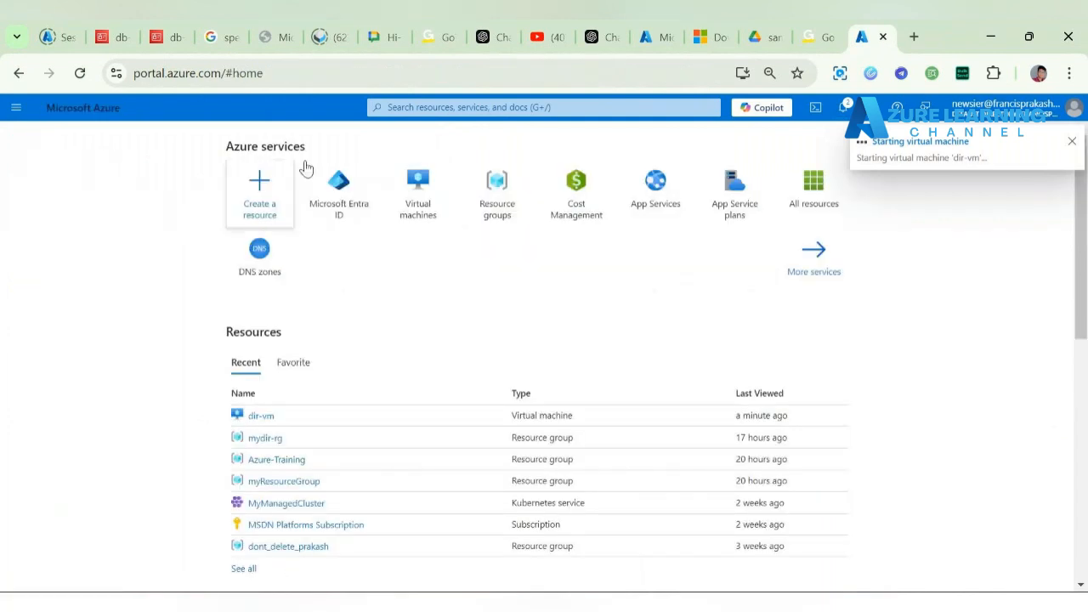
{"action": "left_click", "coordinate": [432, 196]}
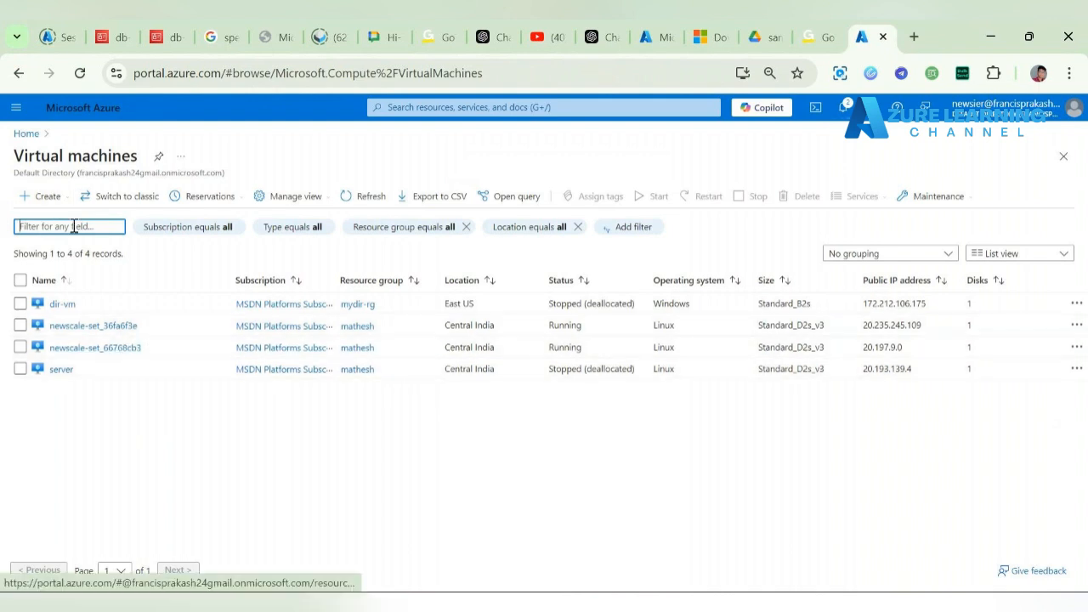
{"action": "left_click", "coordinate": [51, 199]}
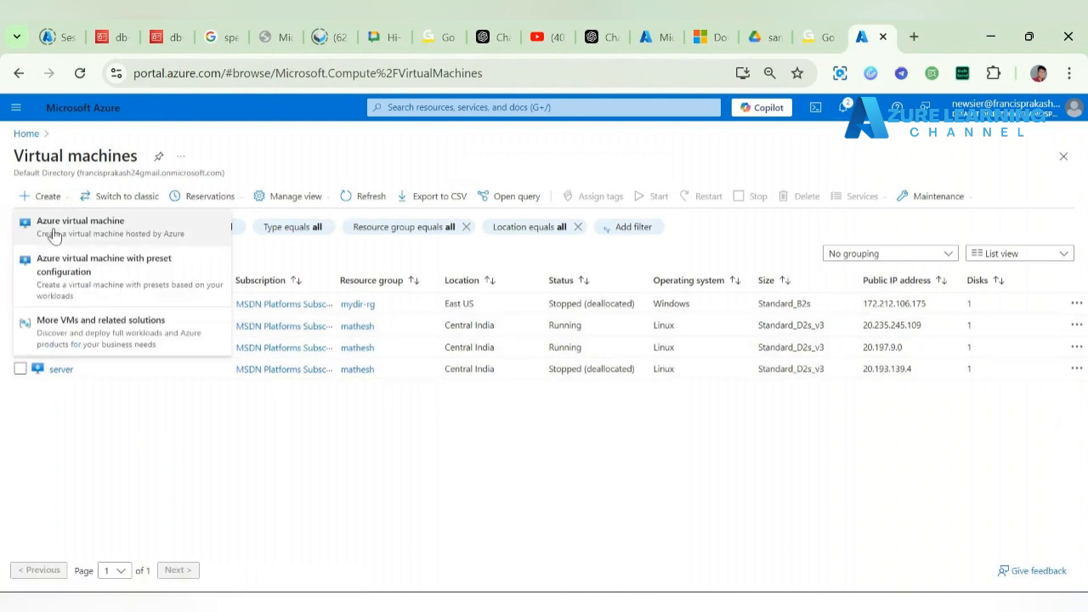
{"action": "left_click", "coordinate": [54, 229]}
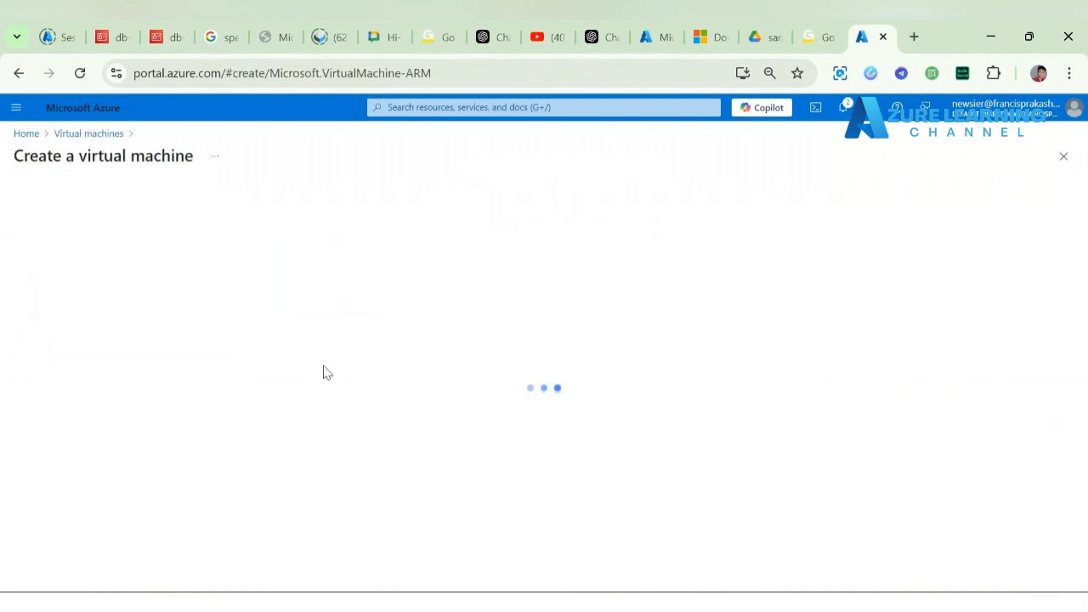
Step: Create a new resource group named Mohan-LB-rg for the VM
{"action": "left_click", "coordinate": [346, 394]}
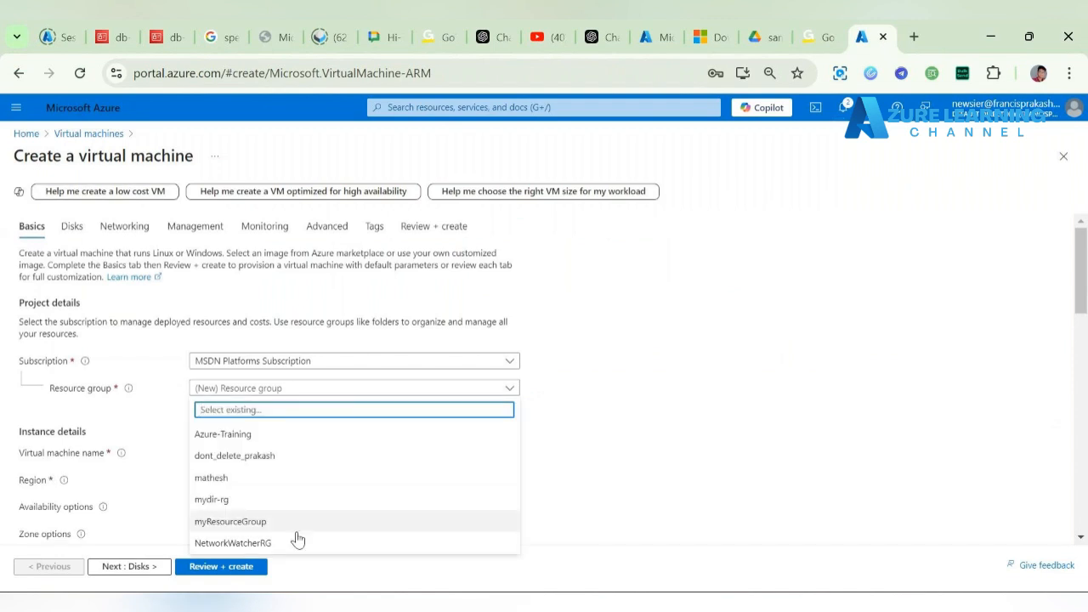
{"action": "left_click", "coordinate": [691, 484]}
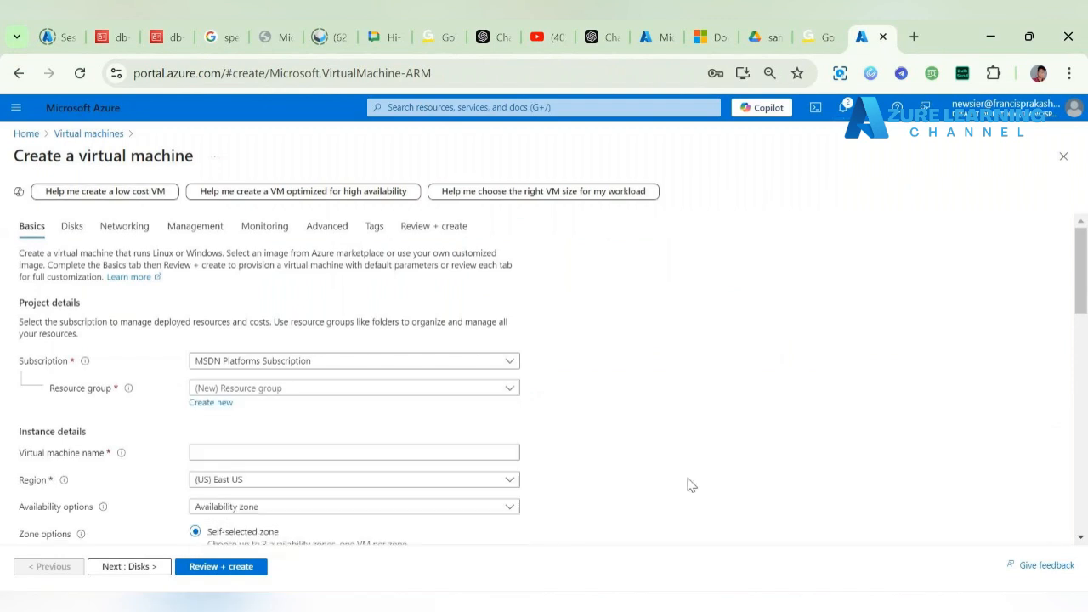
{"action": "left_click", "coordinate": [220, 404]}
{"action": "type", "text": "MOhan"}
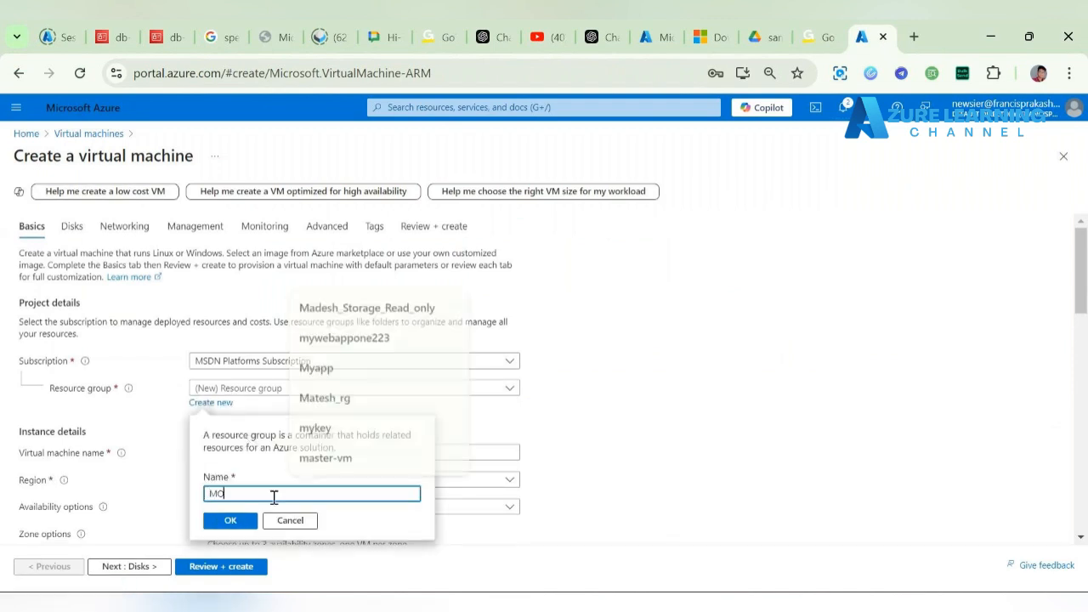
{"action": "key", "text": "BackSpace"}
{"action": "key", "text": "BackSpace"}
{"action": "key", "text": "BackSpace"}
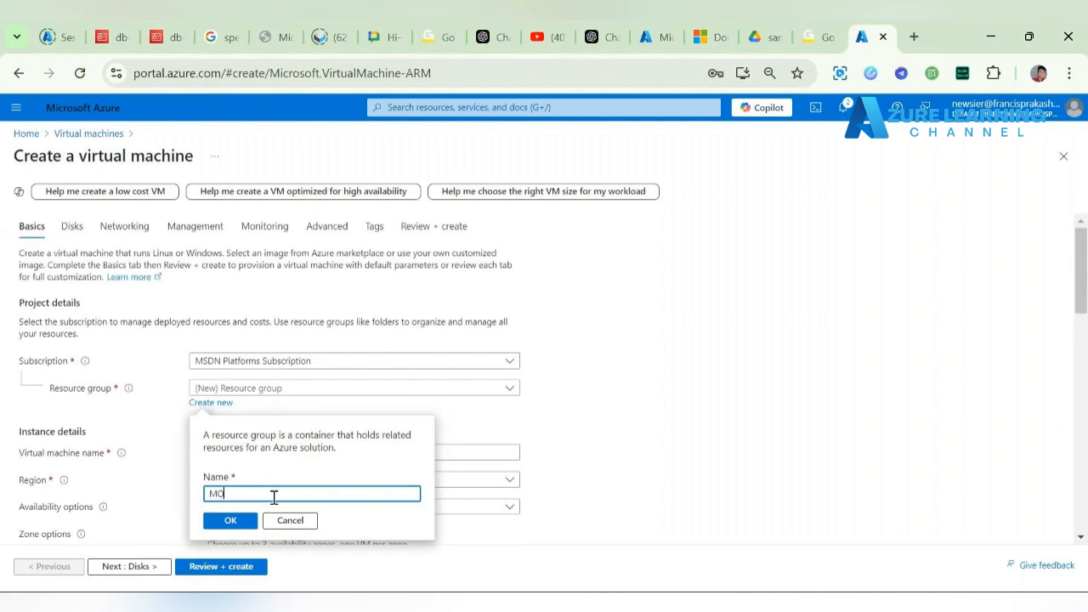
{"action": "key", "text": "BackSpace"}
{"action": "type", "text": "ohan-LB-rg"}
{"action": "left_click", "coordinate": [247, 521]}
Step: Name the VM vm1 and set its region to (Asia Pacific) Central India
{"action": "left_click", "coordinate": [329, 452]}
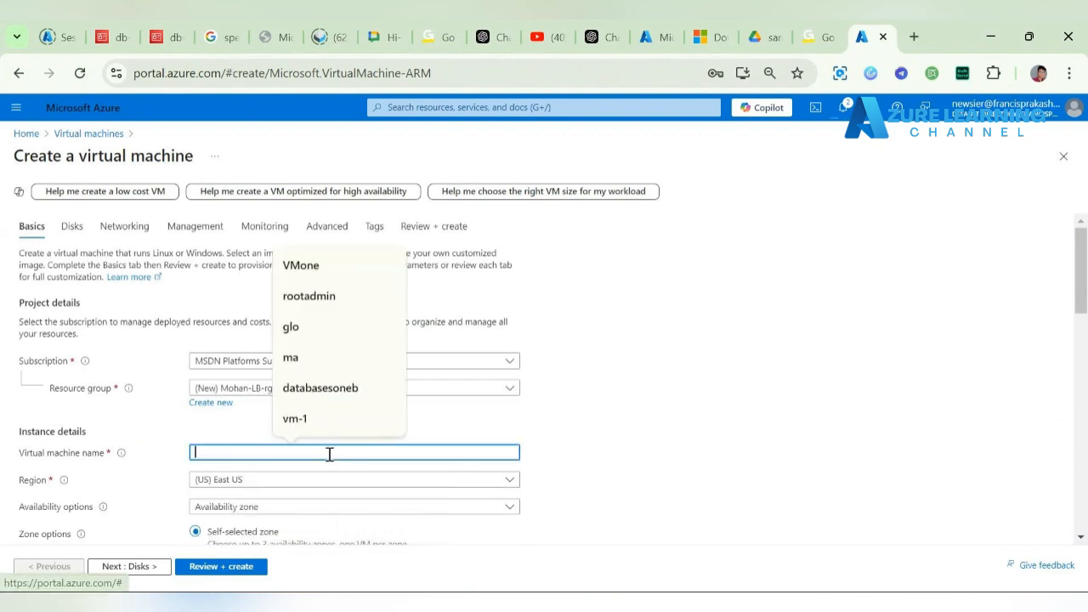
{"action": "type", "text": "Vm"}
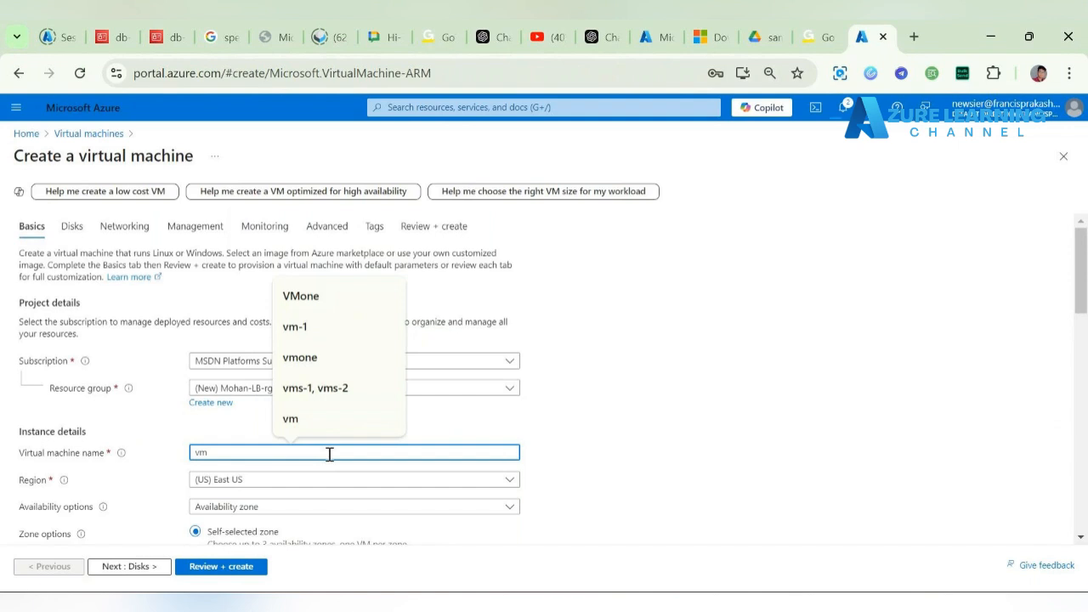
{"action": "type", "text": "1"}
{"action": "left_click", "coordinate": [571, 454]}
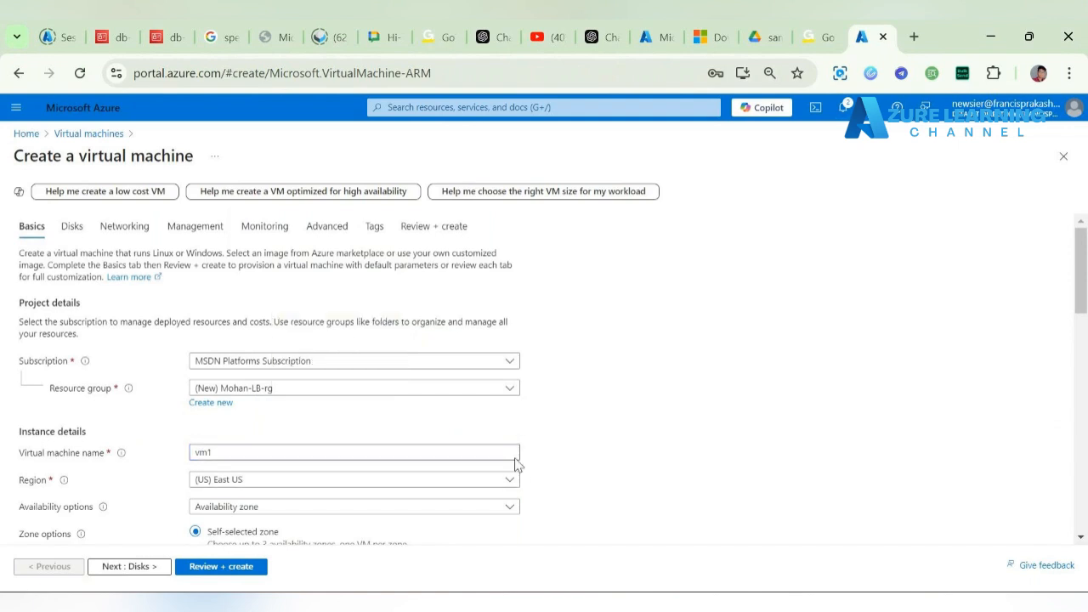
{"action": "left_click", "coordinate": [356, 486]}
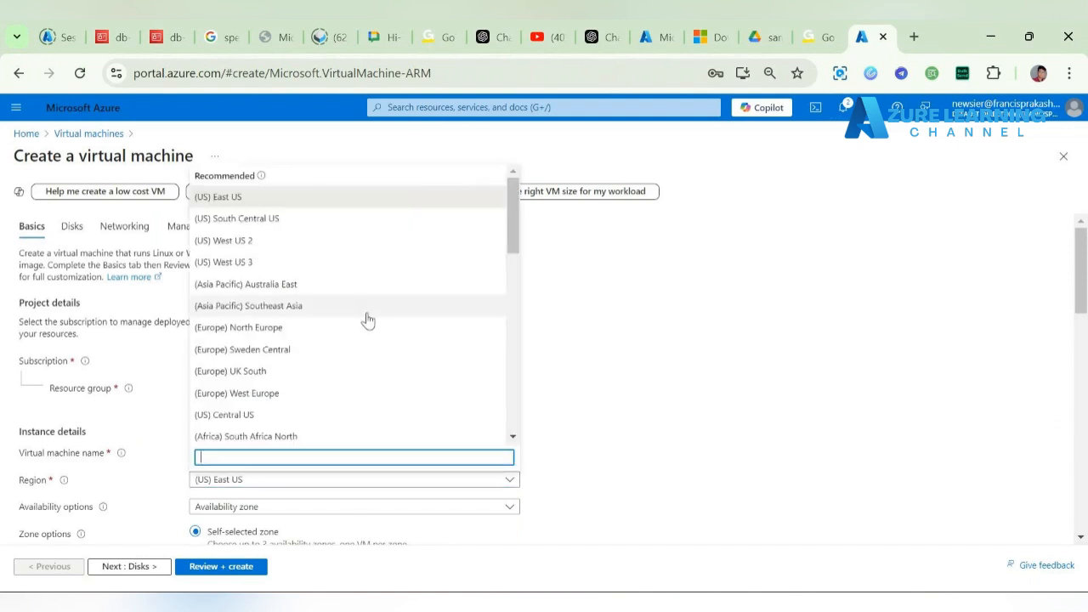
{"action": "scroll", "coordinate": [368, 319], "scroll_direction": "down", "scroll_amount": 6}
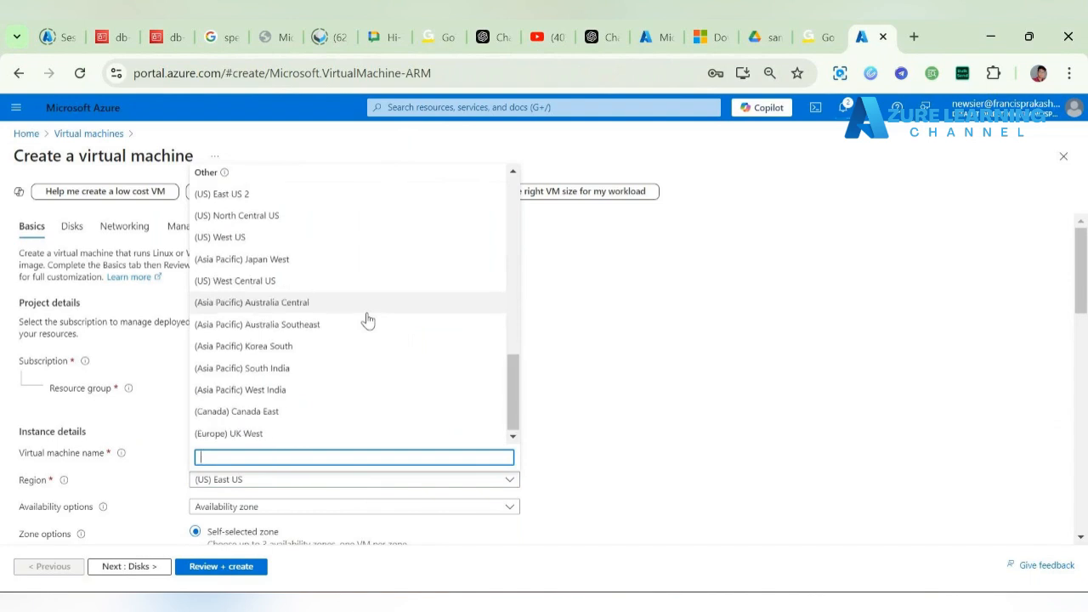
{"action": "scroll", "coordinate": [367, 319], "scroll_direction": "up", "scroll_amount": 3}
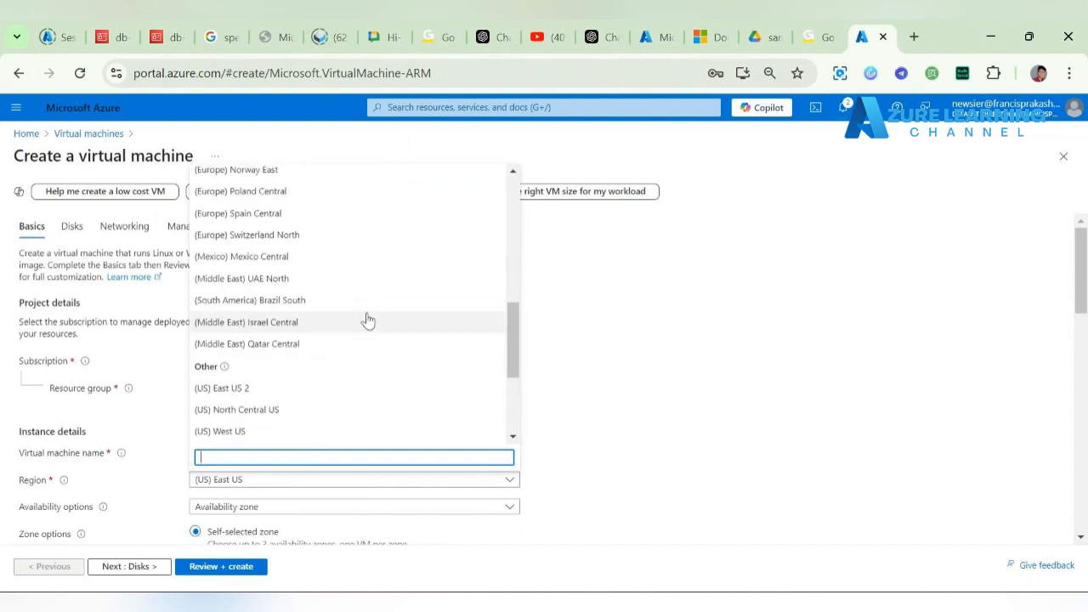
{"action": "scroll", "coordinate": [367, 320], "scroll_direction": "up", "scroll_amount": 5}
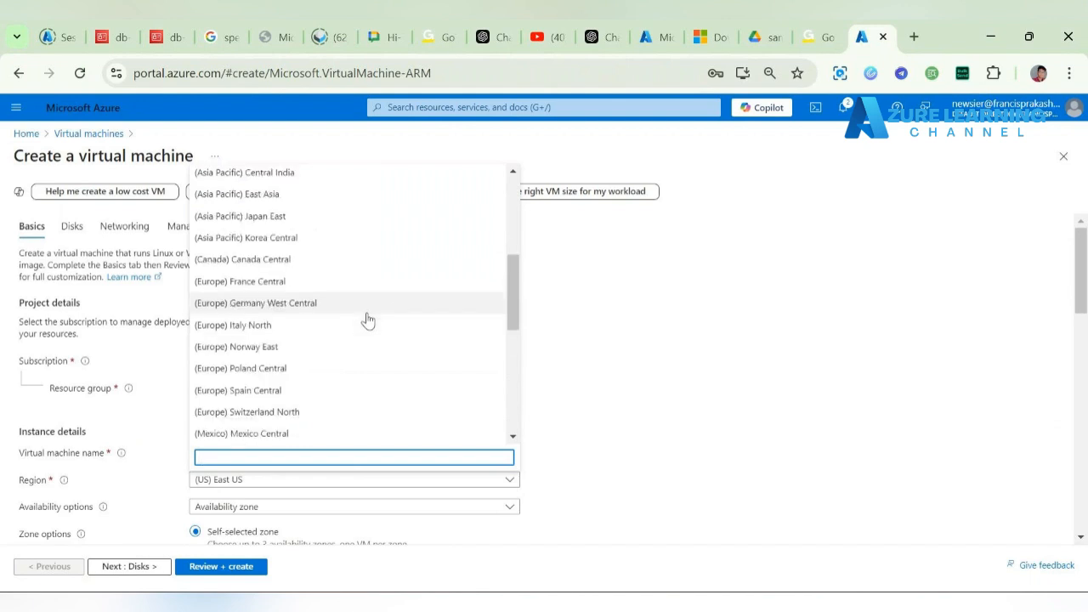
{"action": "scroll", "coordinate": [367, 319], "scroll_direction": "up", "scroll_amount": 1}
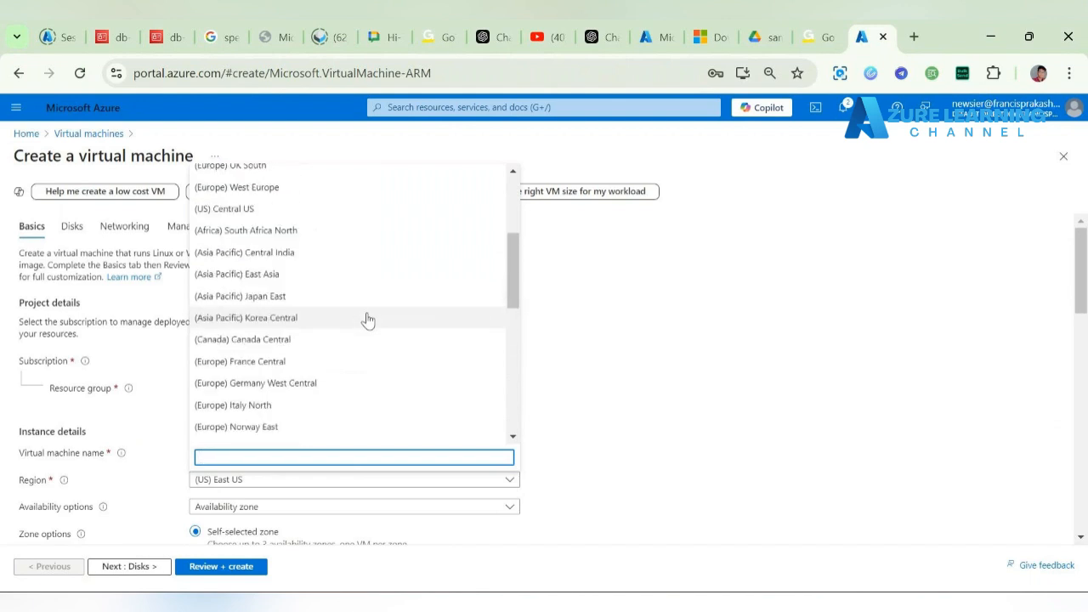
{"action": "left_click", "coordinate": [285, 255]}
Step: Set the security type to Standard and the image to Ubuntu Server 22.04 LTS
{"action": "scroll", "coordinate": [696, 474], "scroll_direction": "down", "scroll_amount": 3}
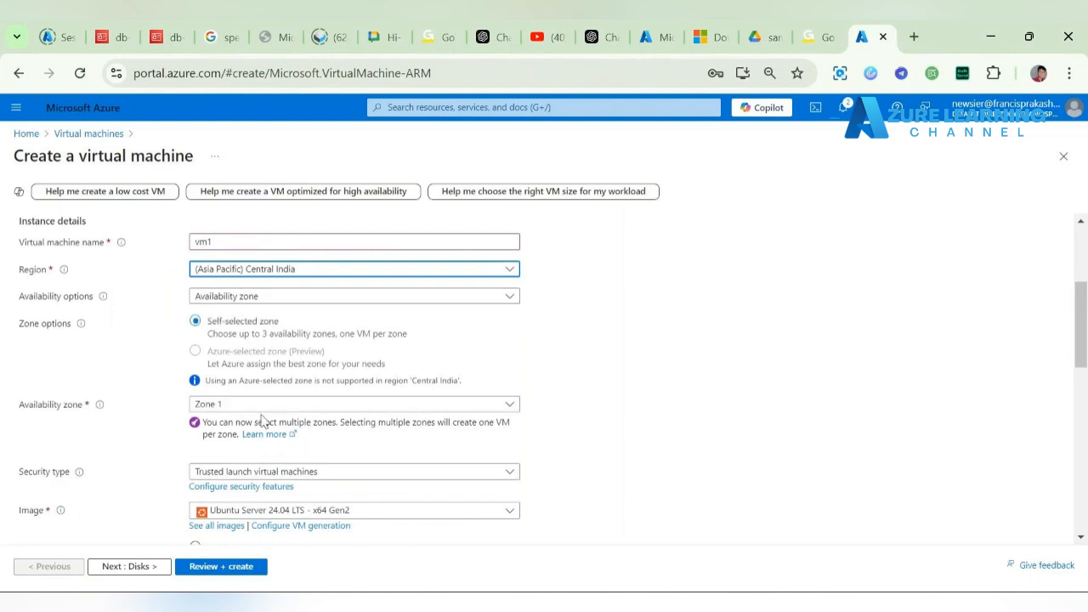
{"action": "left_click", "coordinate": [396, 478]}
{"action": "left_click", "coordinate": [396, 479]}
{"action": "left_click", "coordinate": [370, 336]}
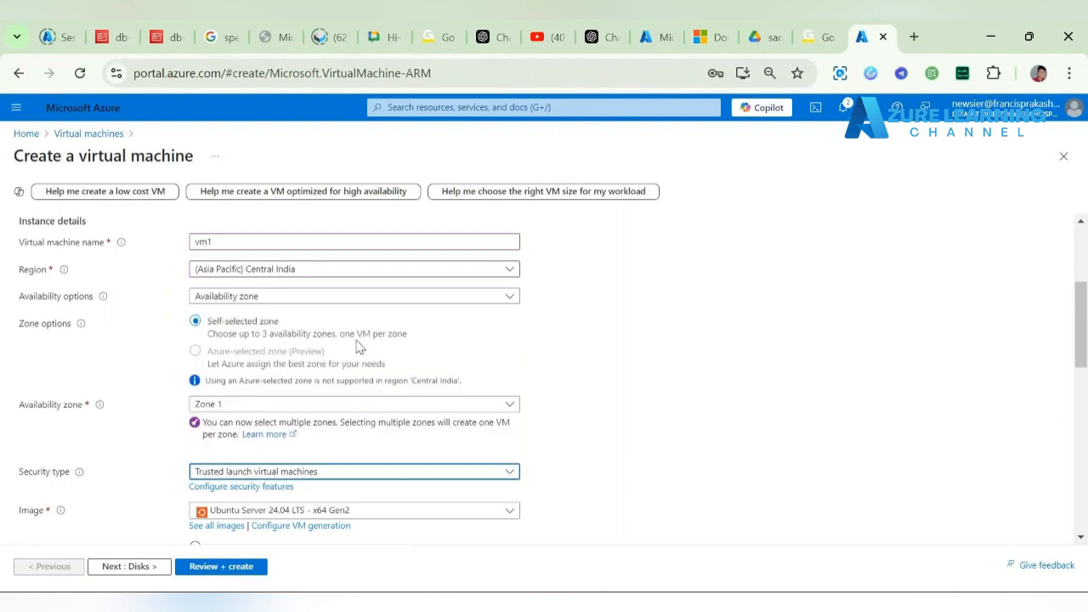
{"action": "scroll", "coordinate": [626, 400], "scroll_direction": "down", "scroll_amount": 1}
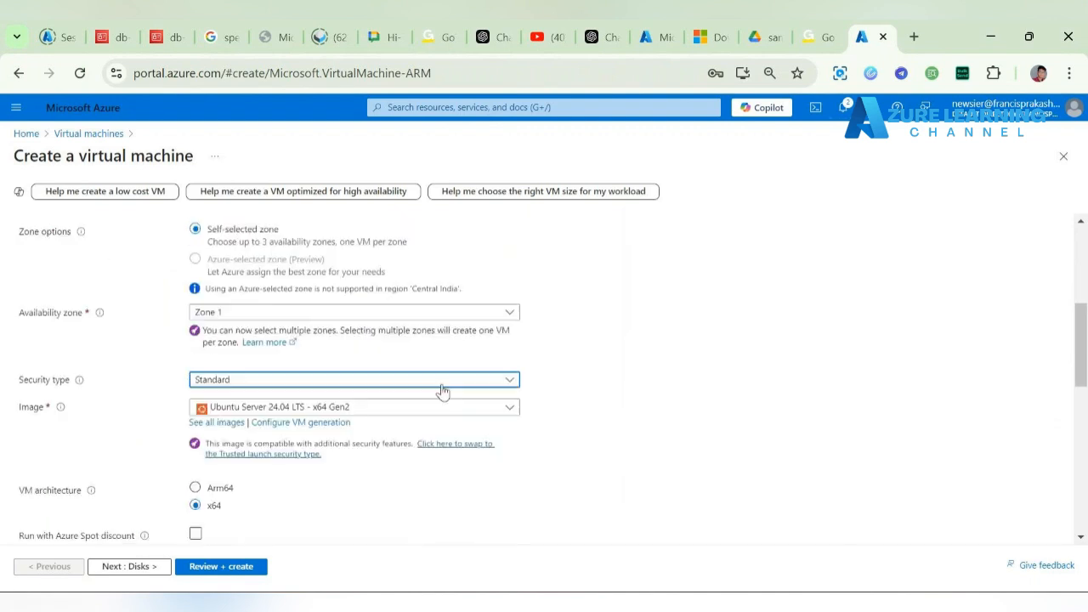
{"action": "left_click", "coordinate": [413, 408]}
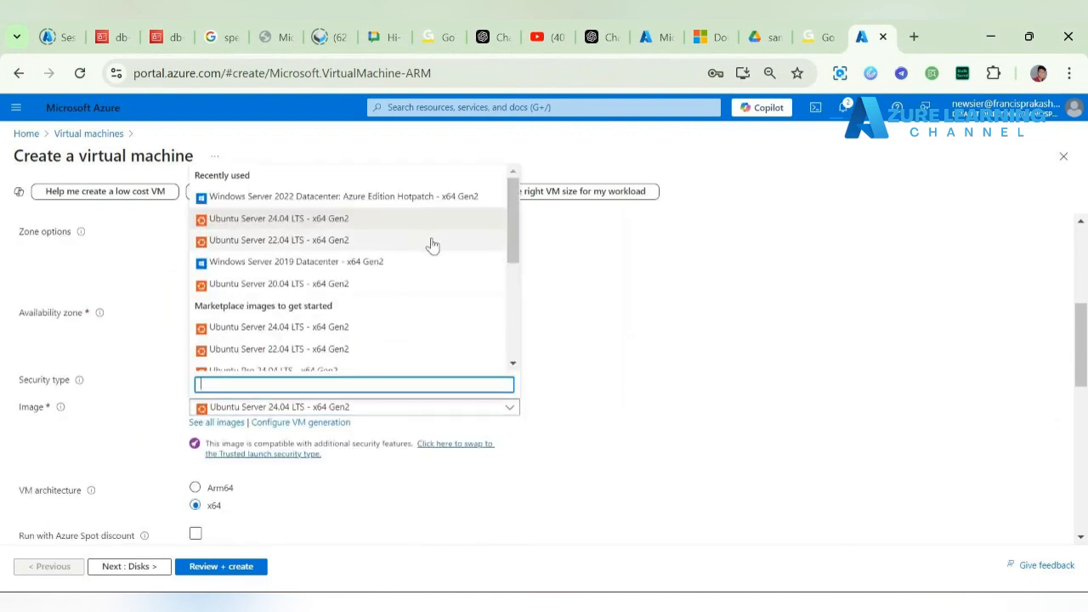
{"action": "left_click", "coordinate": [430, 243]}
Step: Use password authentication with admin username rootadmin and the saved password filled in
{"action": "scroll", "coordinate": [656, 350], "scroll_direction": "down", "scroll_amount": 2}
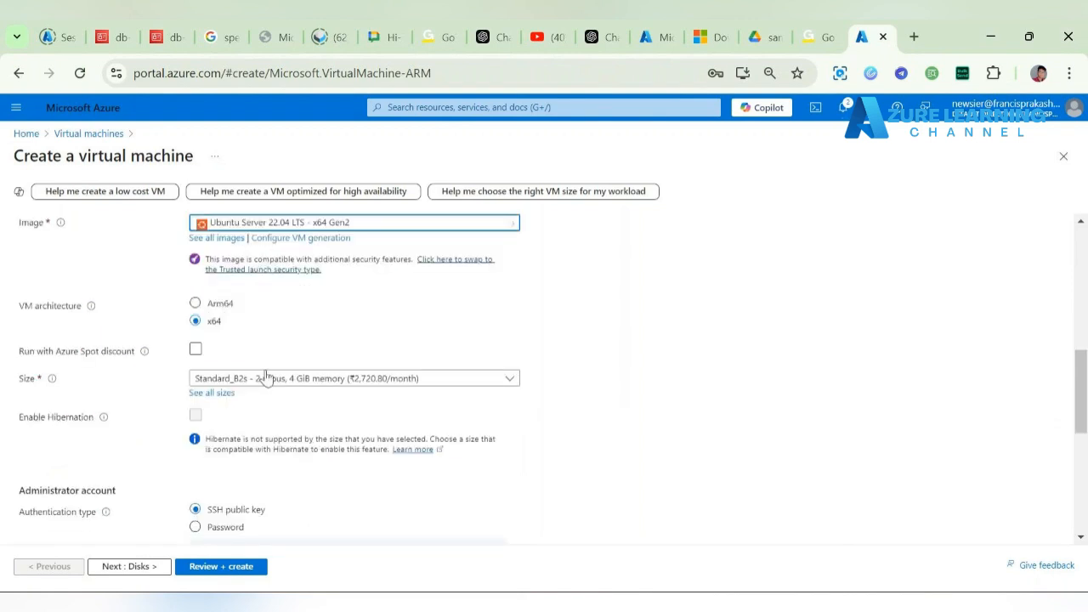
{"action": "scroll", "coordinate": [442, 399], "scroll_direction": "down", "scroll_amount": 2}
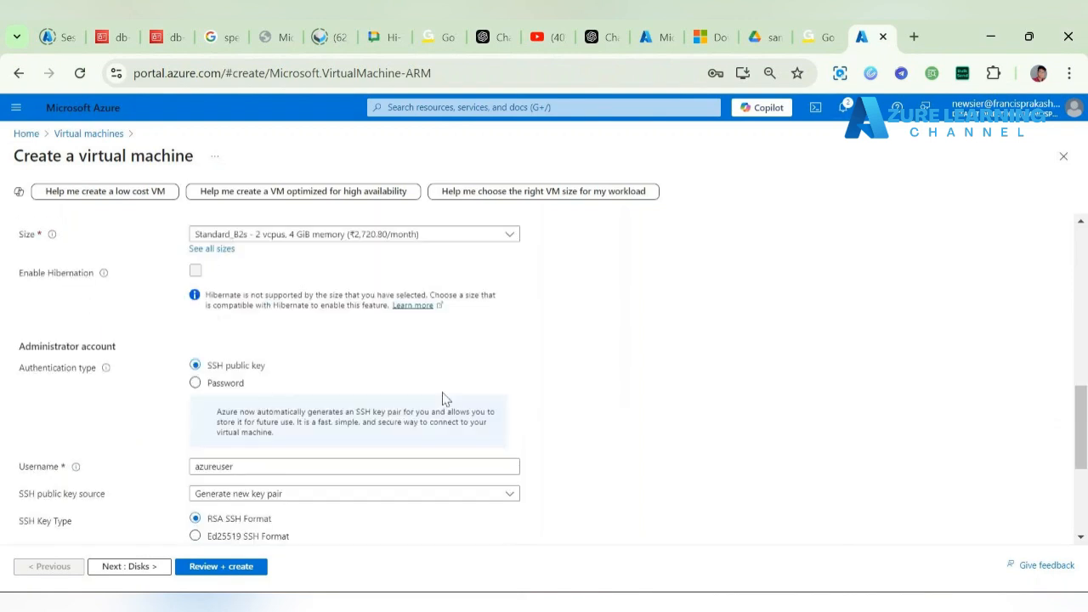
{"action": "left_click", "coordinate": [194, 383]}
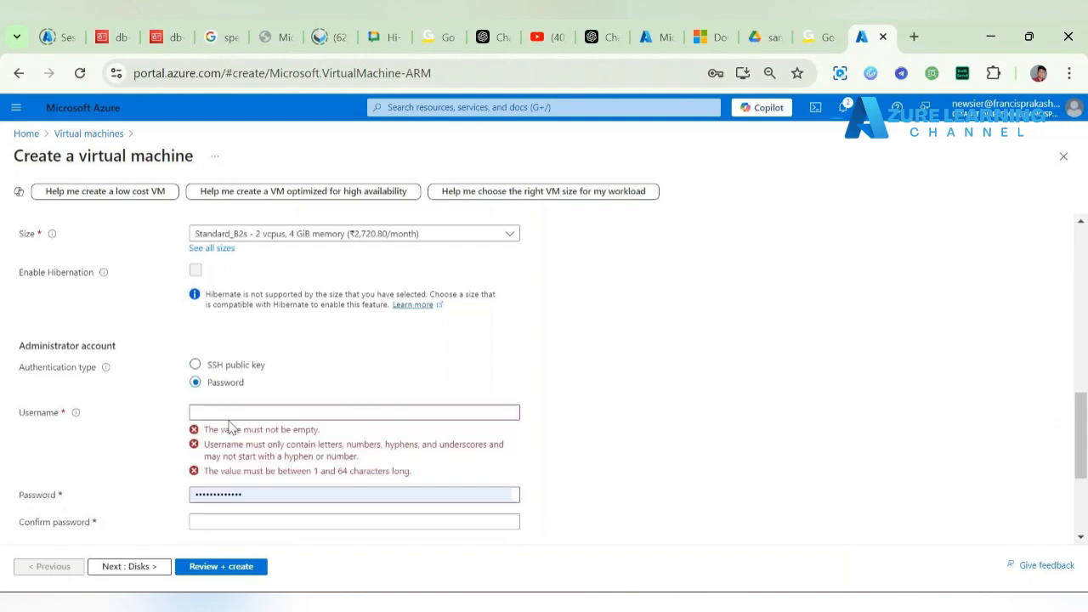
{"action": "left_click", "coordinate": [268, 411]}
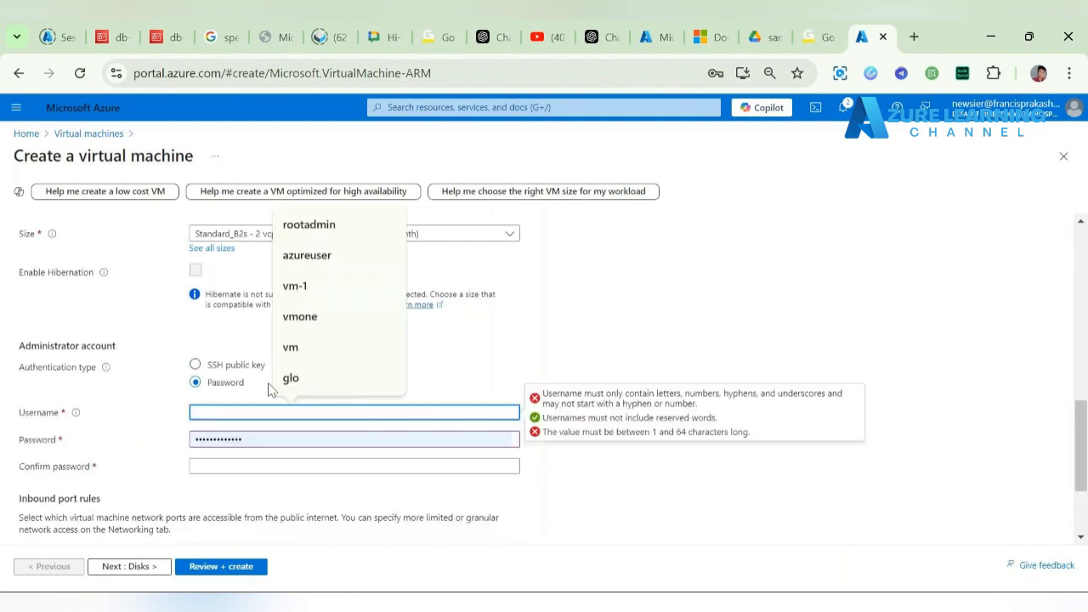
{"action": "left_click", "coordinate": [352, 226]}
{"action": "left_click", "coordinate": [311, 465]}
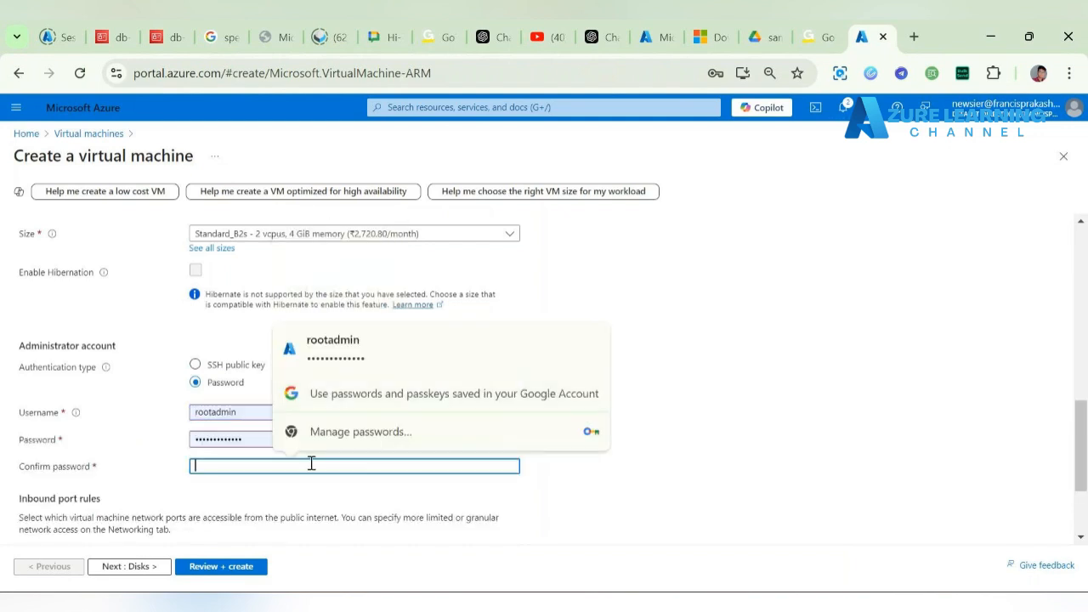
{"action": "left_click", "coordinate": [344, 361]}
{"action": "left_click", "coordinate": [677, 442]}
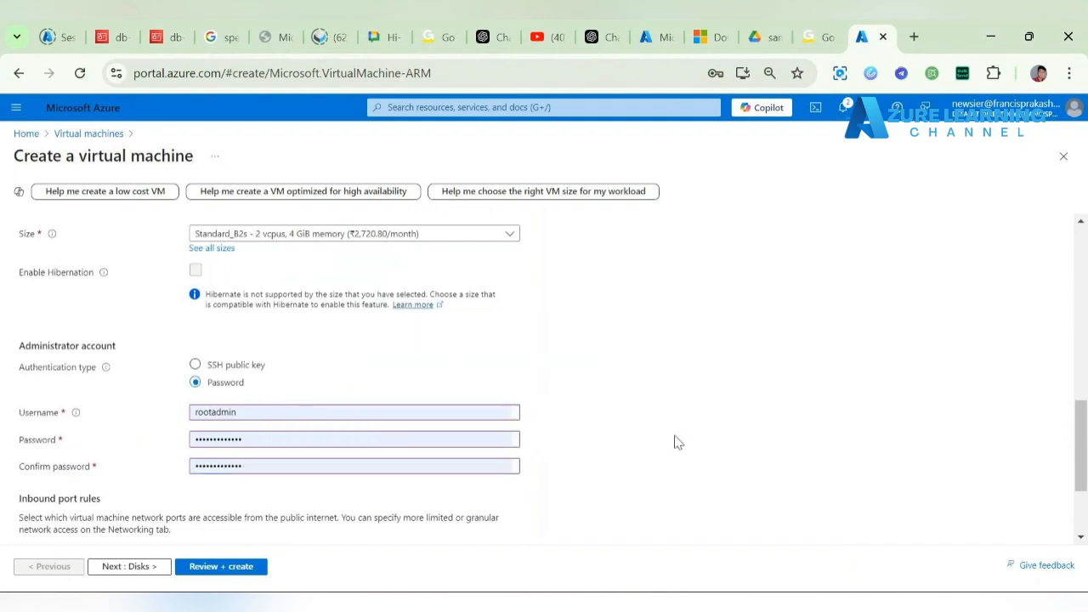
Step: Allow inbound ports HTTP (80) and SSH (22)
{"action": "scroll", "coordinate": [678, 442], "scroll_direction": "down", "scroll_amount": 2}
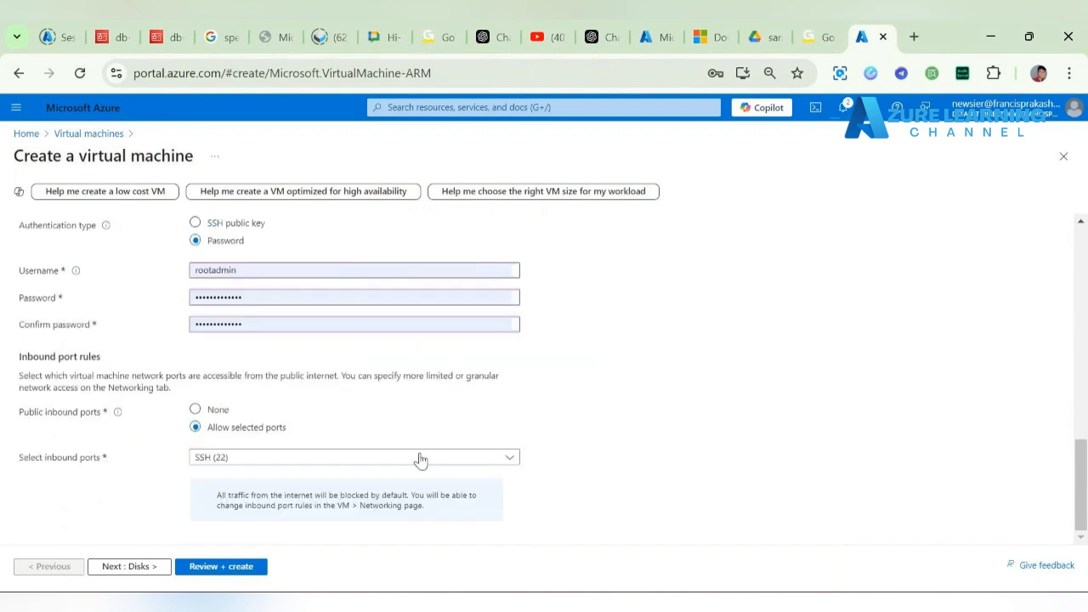
{"action": "left_click", "coordinate": [235, 461]}
{"action": "left_click", "coordinate": [226, 480]}
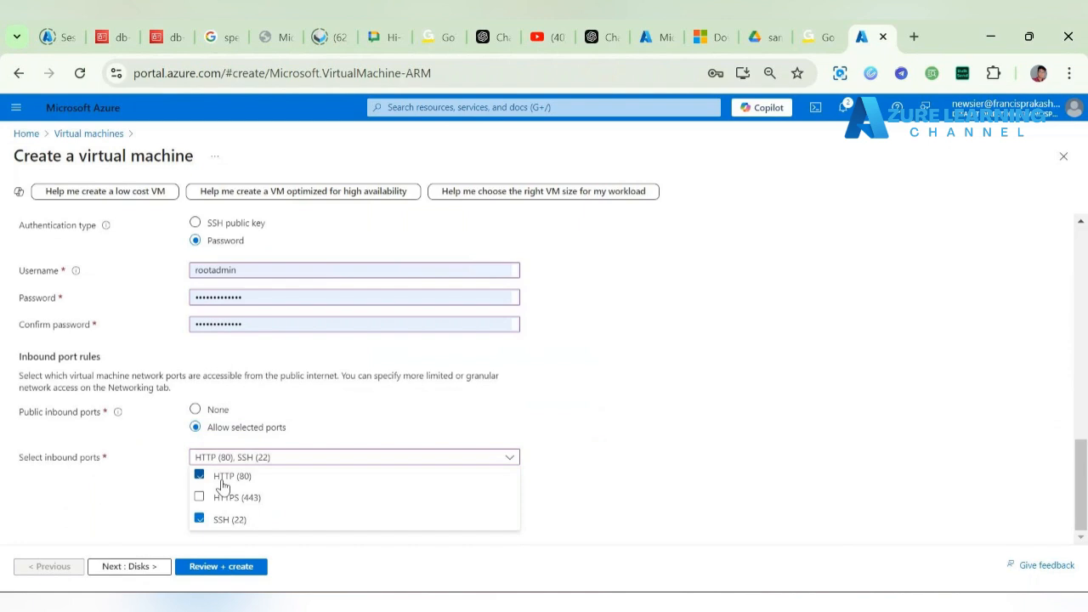
{"action": "left_click", "coordinate": [145, 486]}
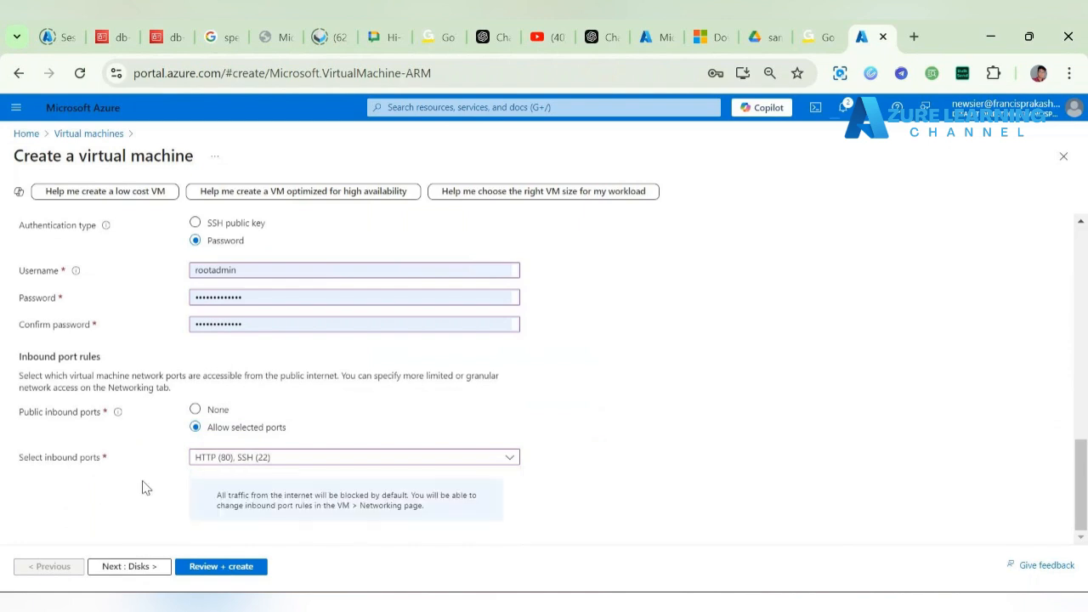
Step: On the Networking step, have the public IP and NIC deleted along with the VM
{"action": "left_click", "coordinate": [129, 566]}
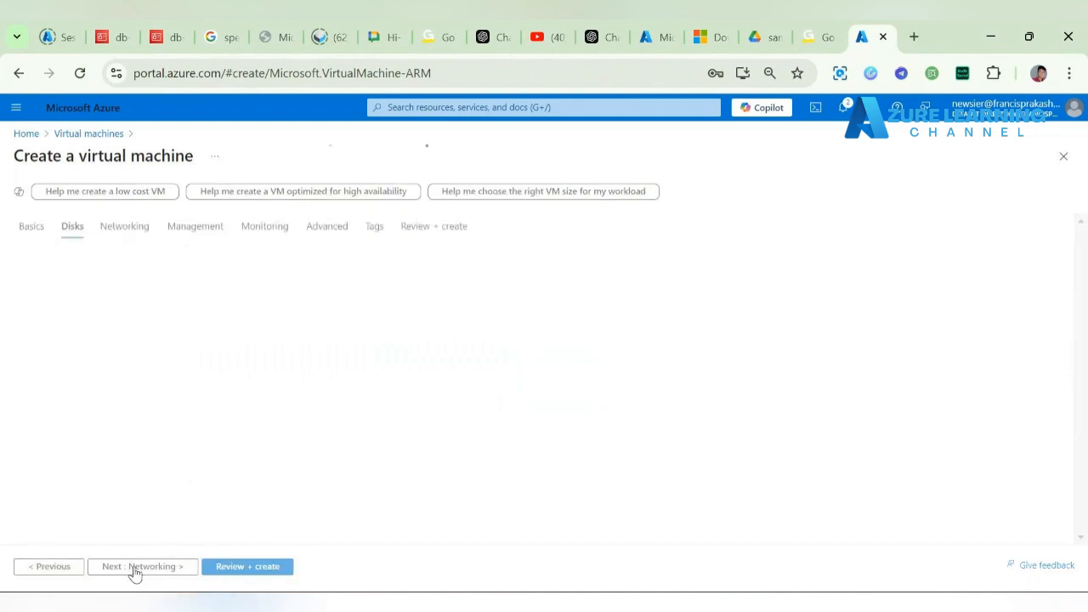
{"action": "left_click", "coordinate": [133, 571]}
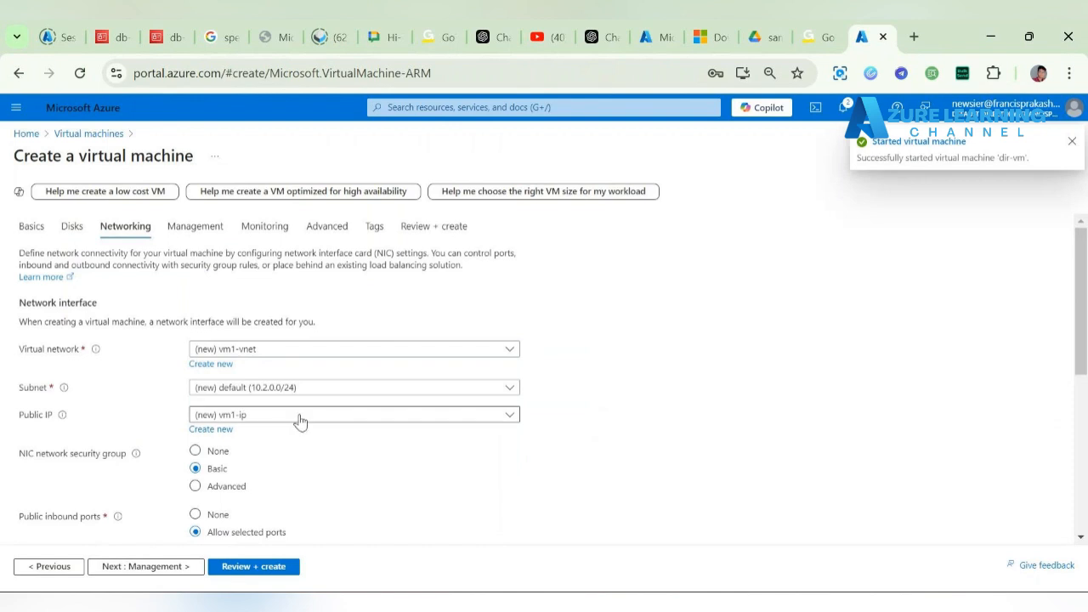
{"action": "scroll", "coordinate": [330, 462], "scroll_direction": "down", "scroll_amount": 1}
{"action": "scroll", "coordinate": [329, 461], "scroll_direction": "down", "scroll_amount": 2}
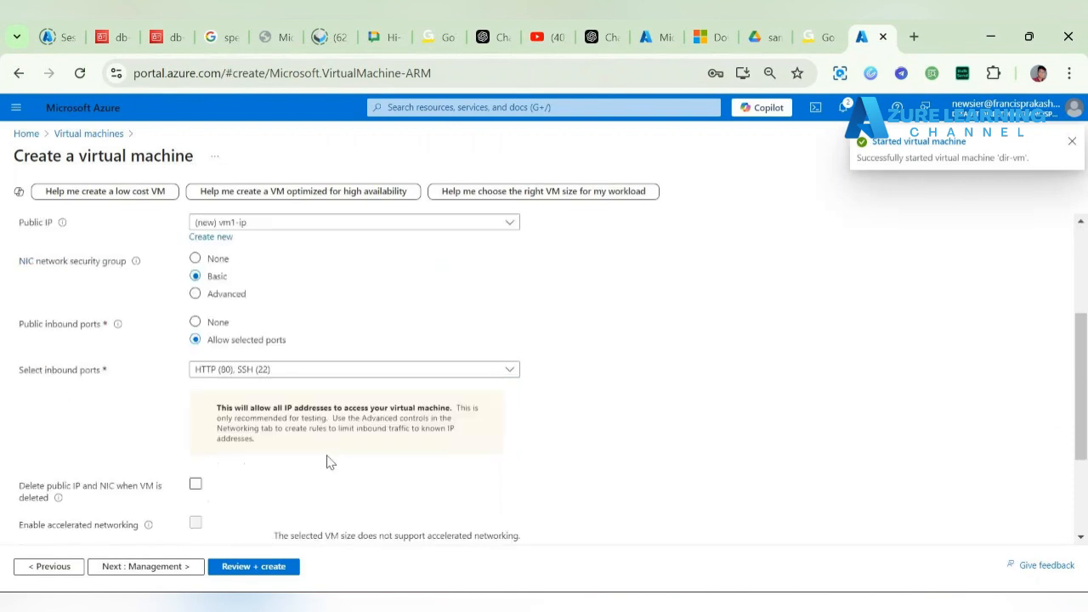
{"action": "left_click", "coordinate": [196, 485]}
Step: Choose Azure load balancer as the load balancing option and review the existing load balancers
{"action": "scroll", "coordinate": [279, 490], "scroll_direction": "down", "scroll_amount": 2}
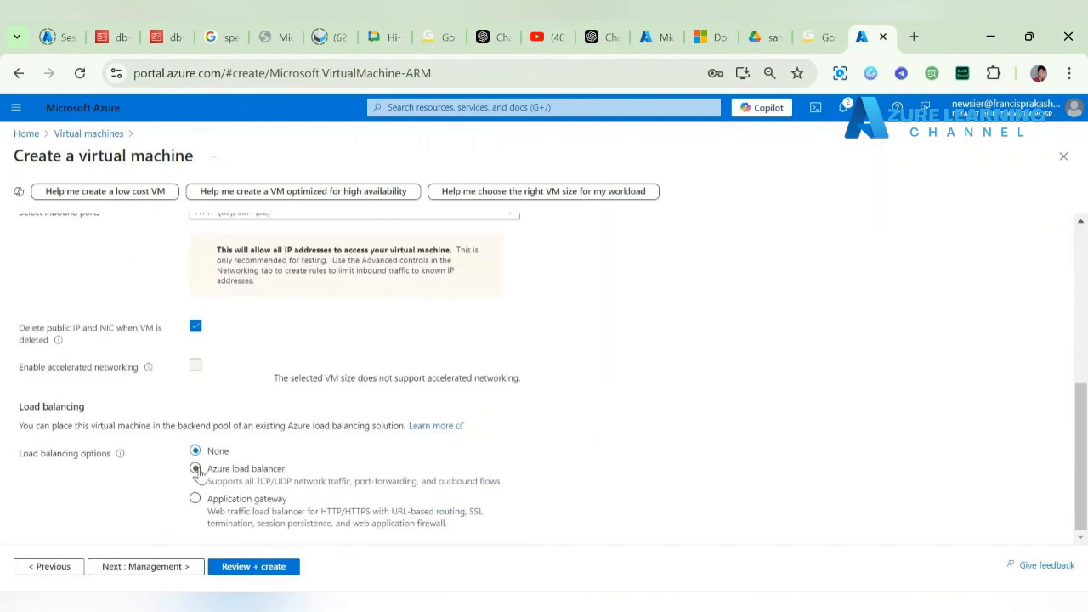
{"action": "left_click", "coordinate": [195, 469]}
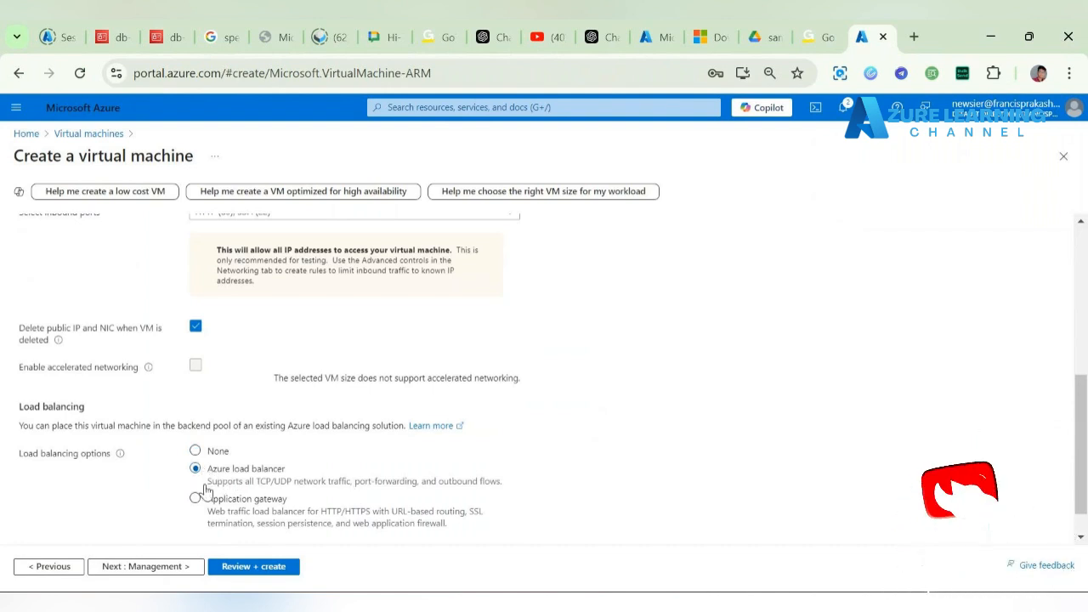
{"action": "left_click_drag", "start_coordinate": [205, 491], "coordinate": [510, 490]}
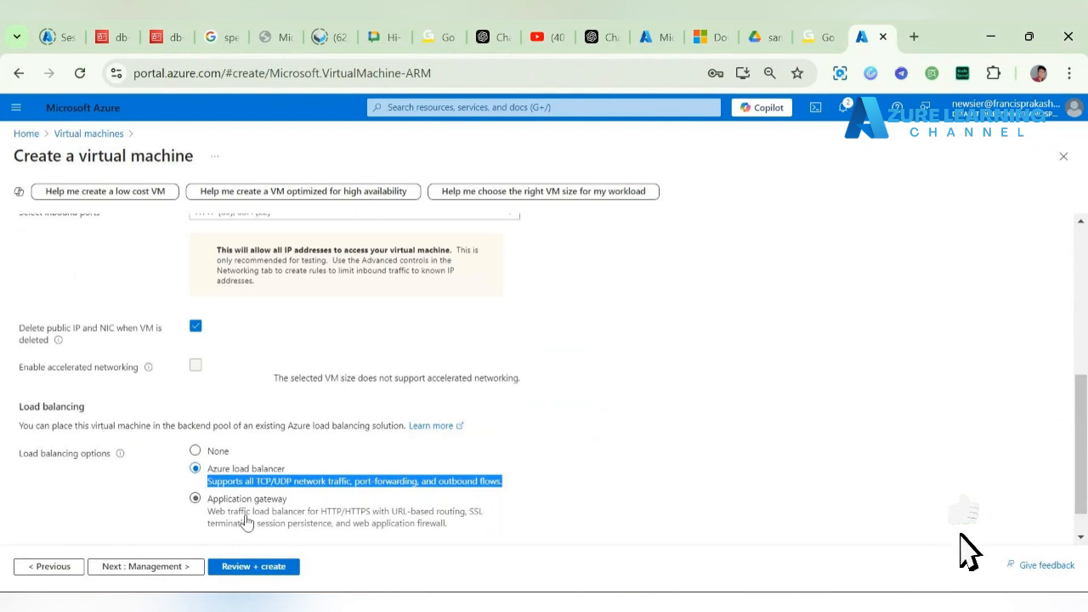
{"action": "left_click", "coordinate": [435, 420]}
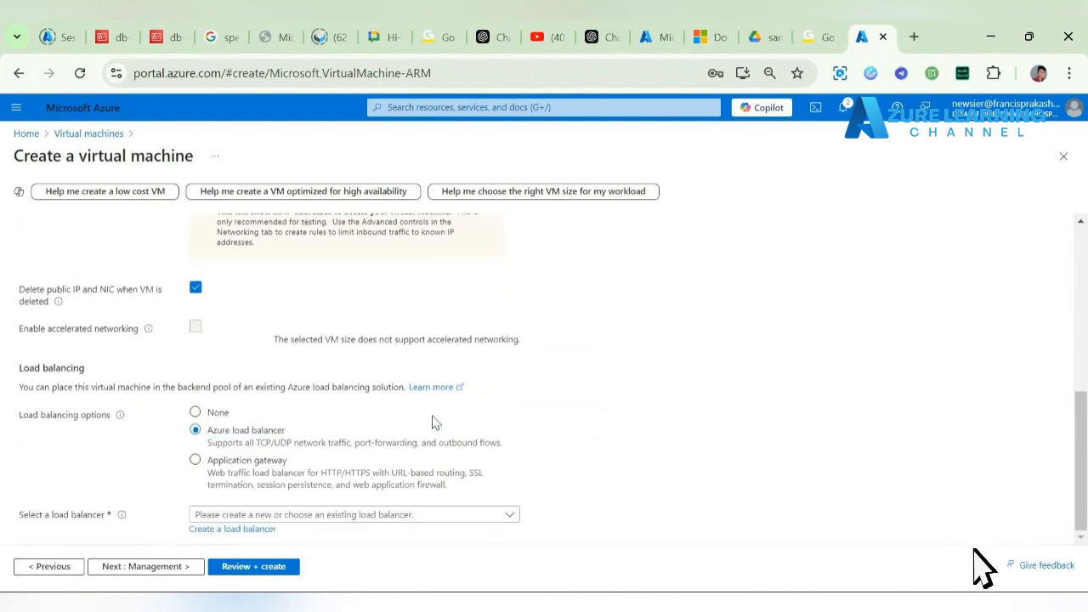
{"action": "left_click", "coordinate": [322, 516]}
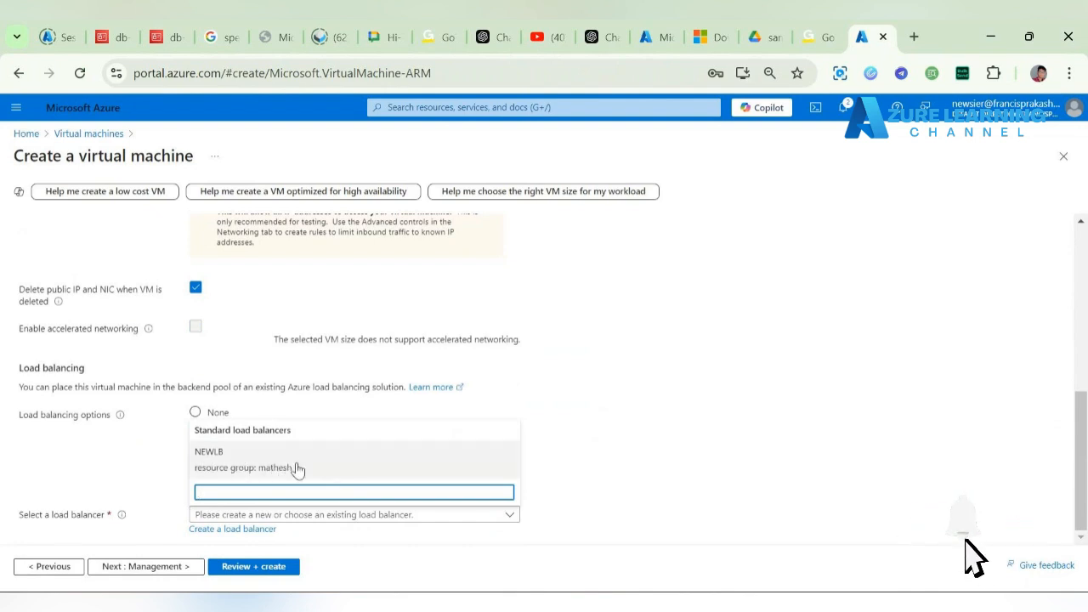
{"action": "left_click", "coordinate": [586, 481]}
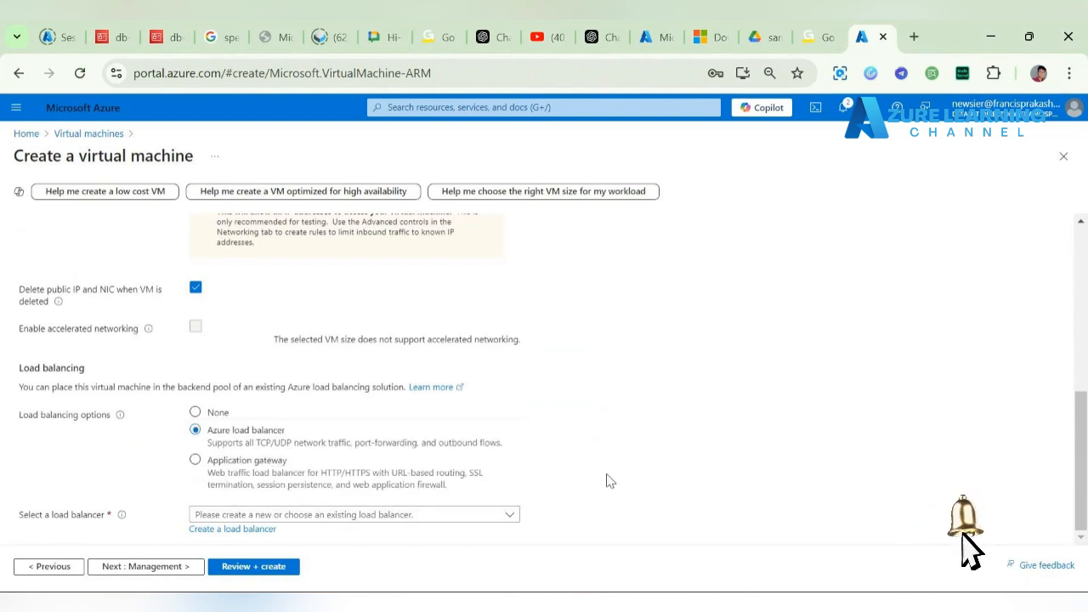
Step: Create public TCP load balancer My_India_LB forwarding port 80 to backend port 80
{"action": "left_click", "coordinate": [242, 531]}
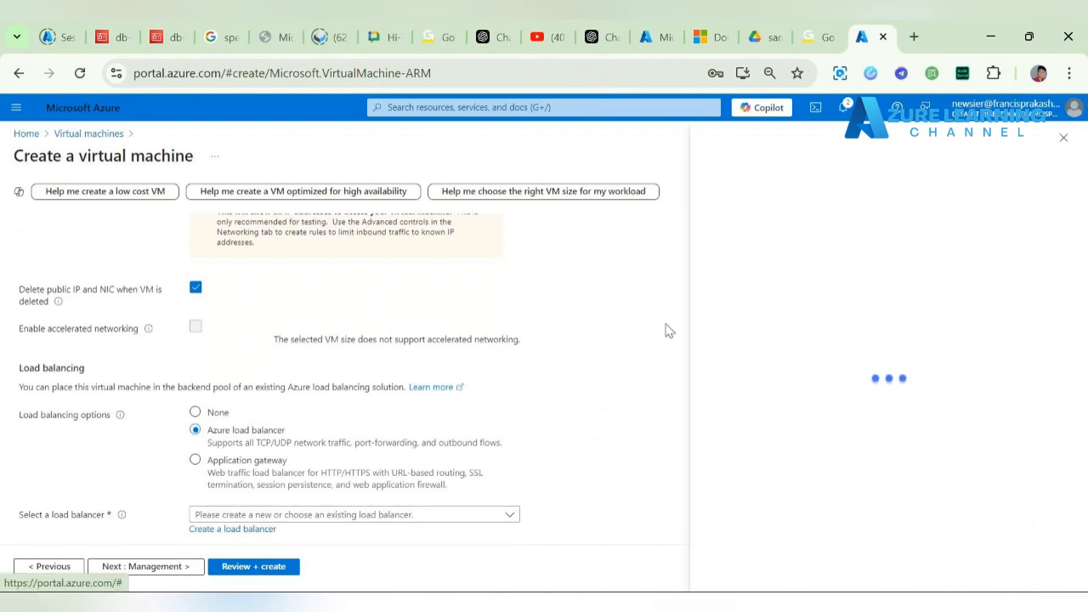
{"action": "left_click", "coordinate": [916, 257]}
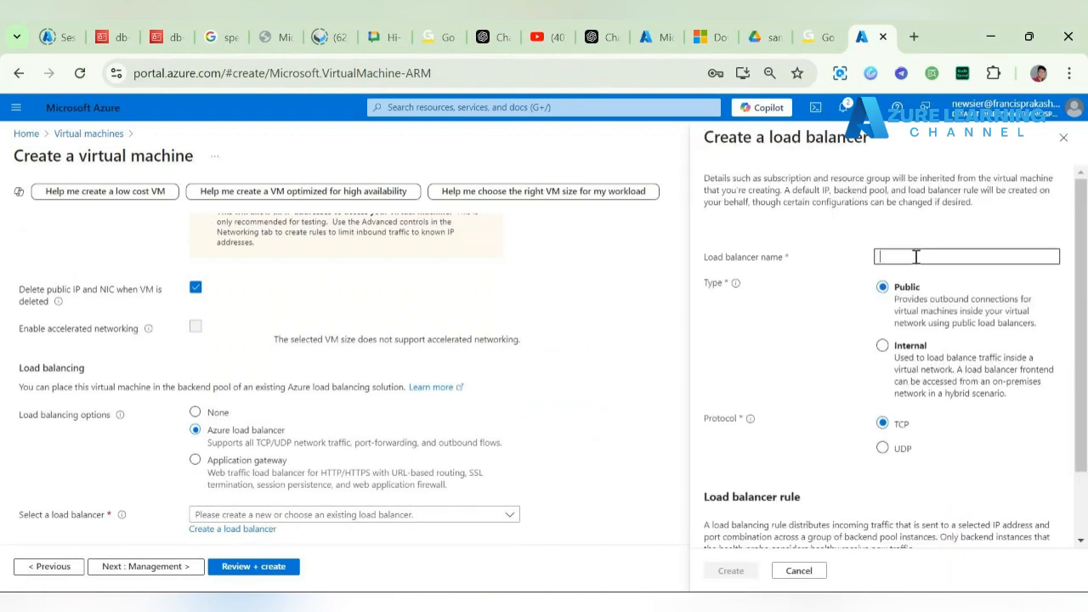
{"action": "type", "text": "My"}
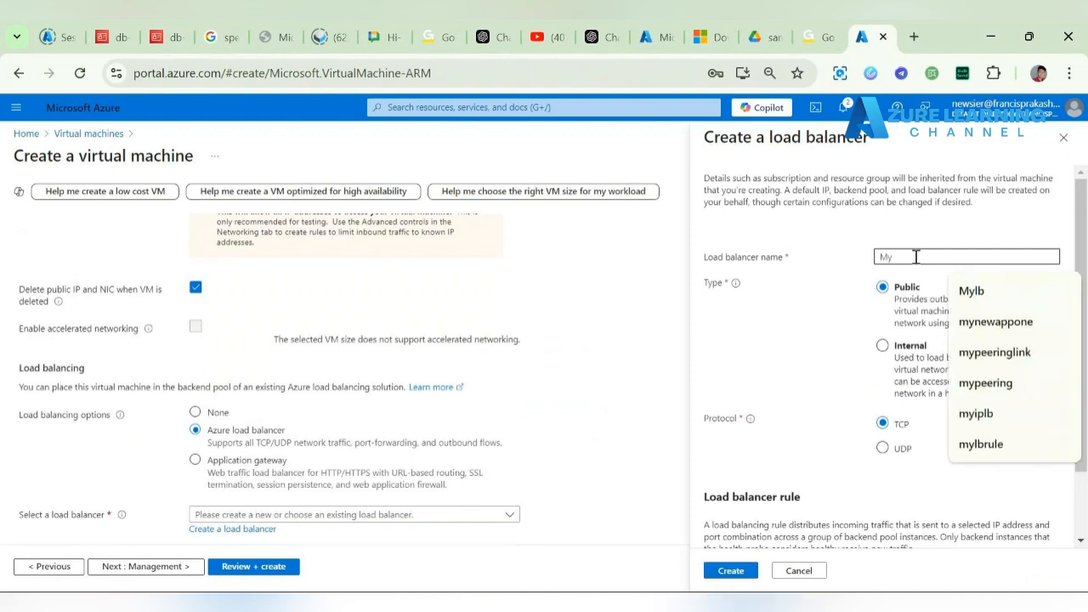
{"action": "type", "text": "_India"}
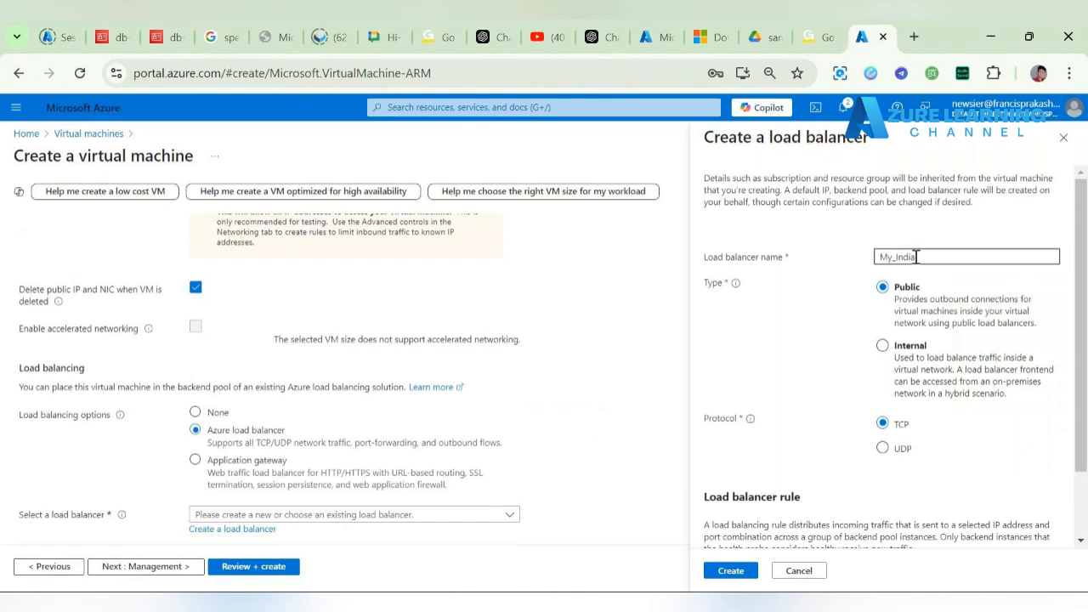
{"action": "type", "text": "_LB"}
{"action": "scroll", "coordinate": [805, 352], "scroll_direction": "down", "scroll_amount": 1}
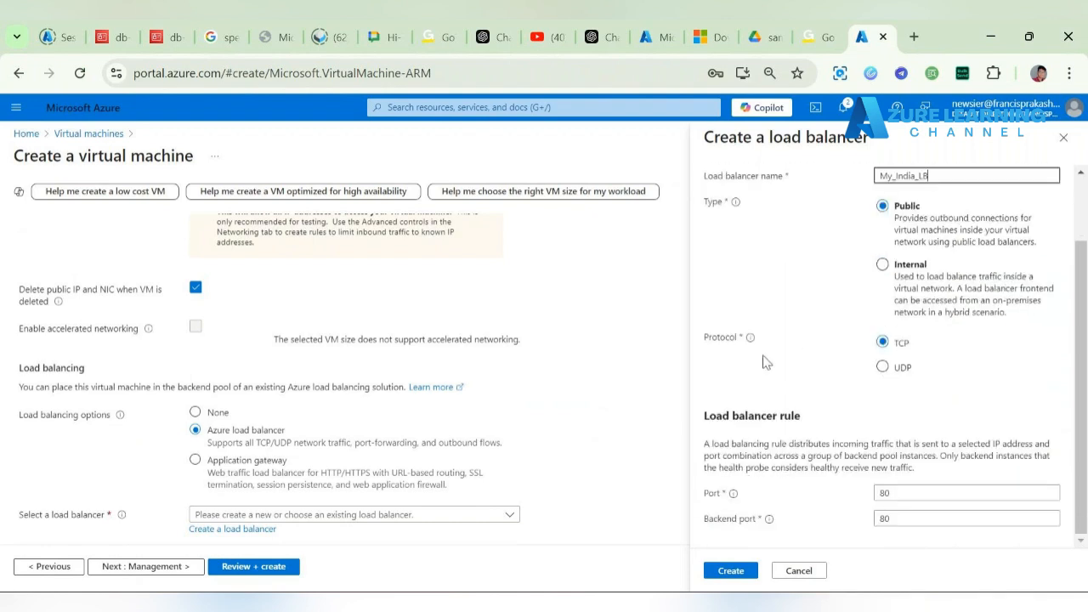
{"action": "left_click_drag", "start_coordinate": [701, 493], "coordinate": [841, 501]}
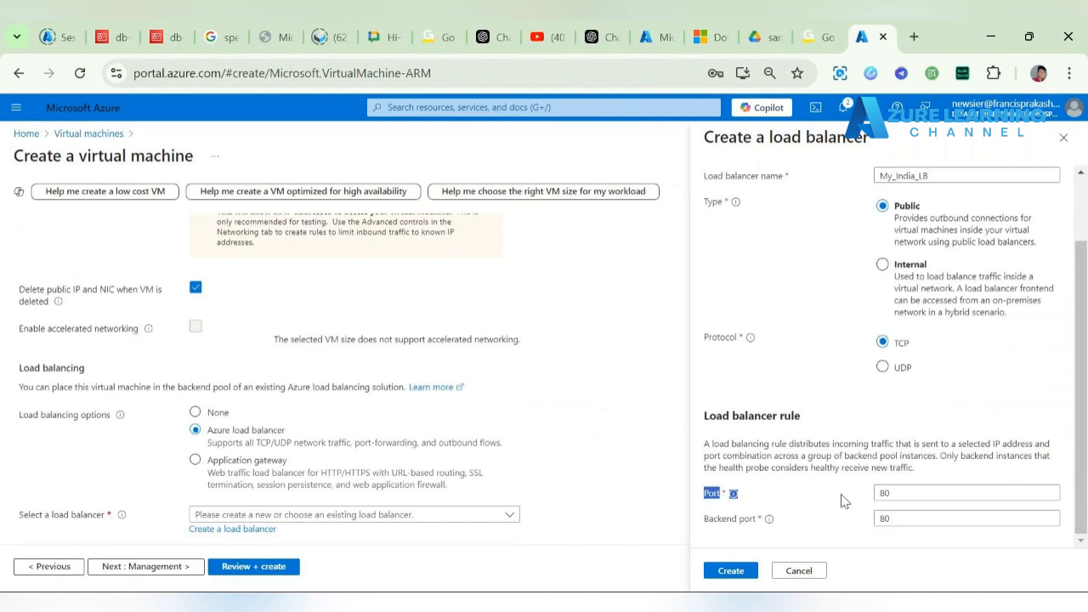
{"action": "double_click", "coordinate": [892, 496]}
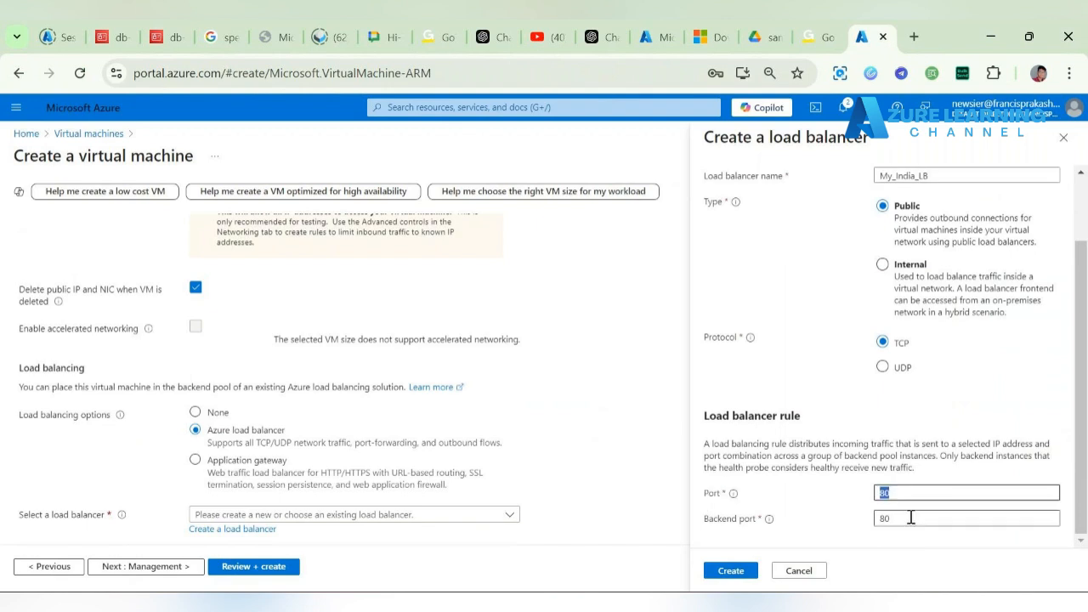
{"action": "double_click", "coordinate": [910, 517]}
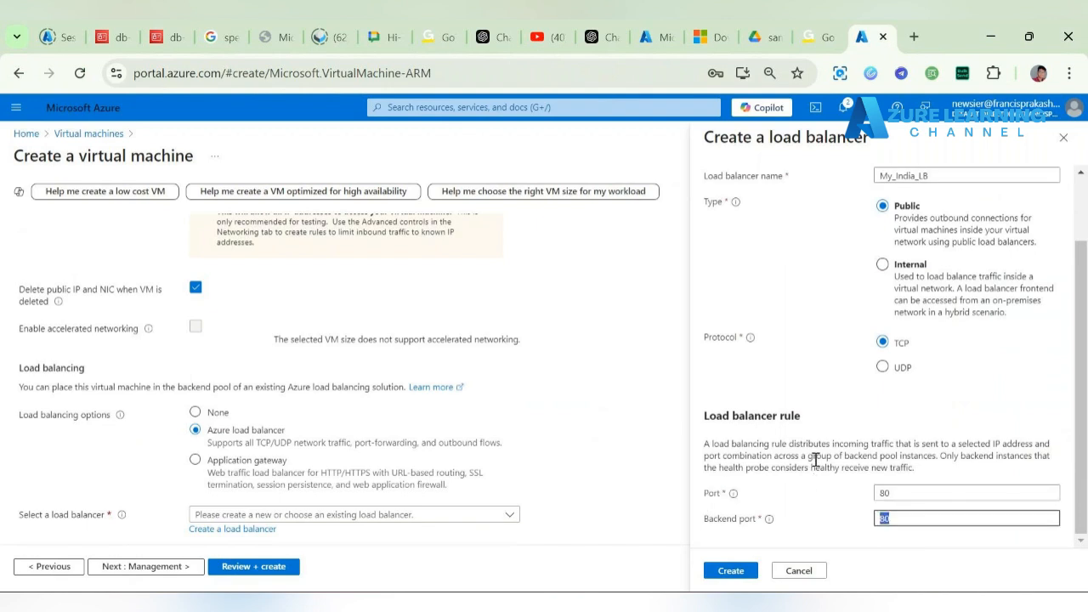
{"action": "left_click", "coordinate": [729, 570]}
Step: Advance past the Management, Monitoring and Advanced steps to Review + create
{"action": "scroll", "coordinate": [595, 519], "scroll_direction": "down", "scroll_amount": 1}
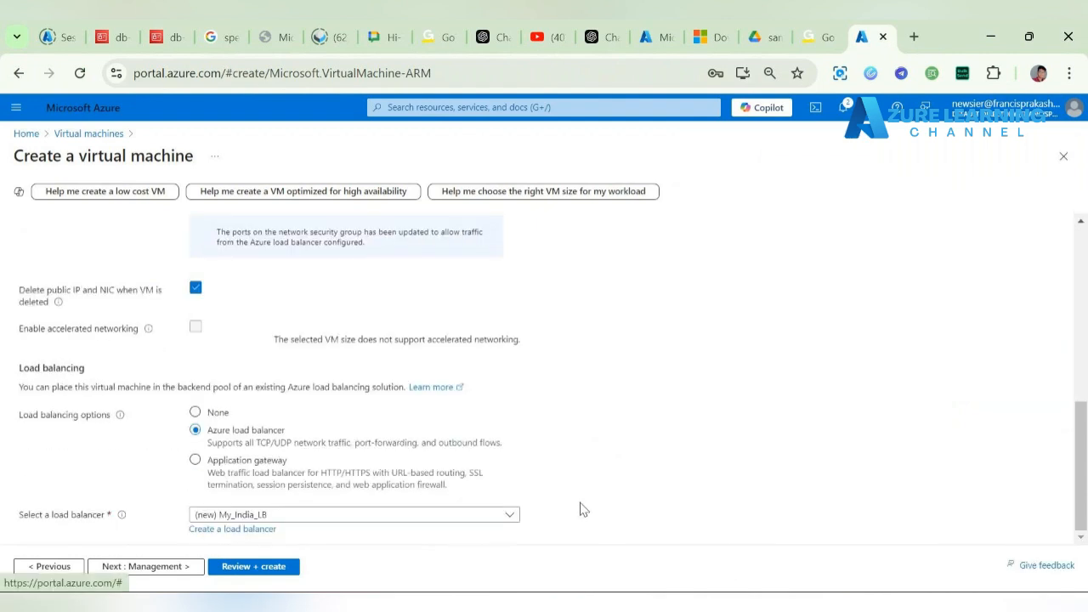
{"action": "left_click", "coordinate": [152, 568]}
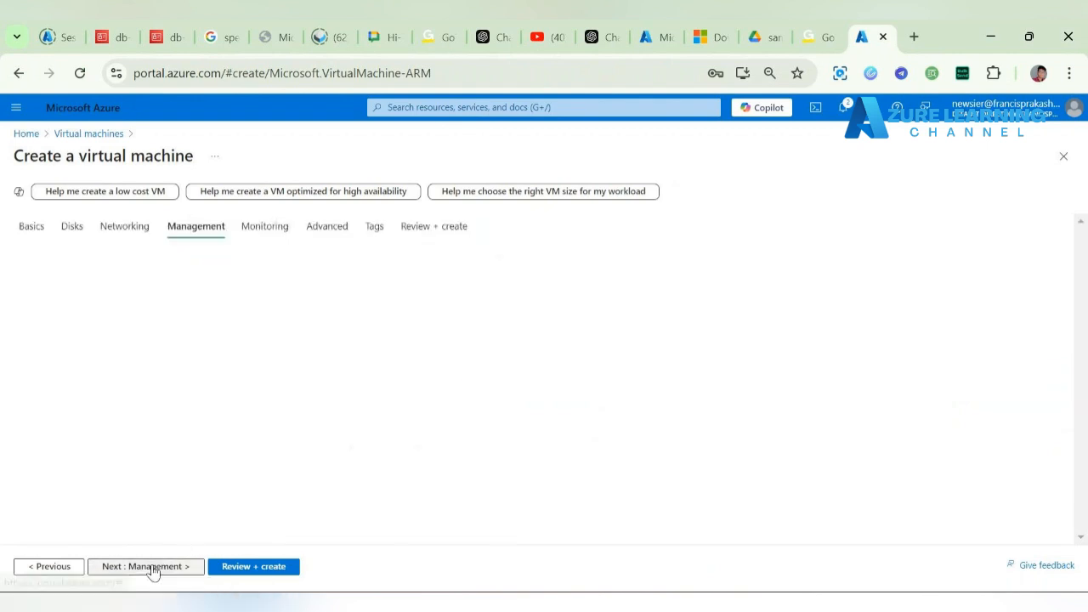
{"action": "left_click", "coordinate": [152, 567]}
{"action": "left_click", "coordinate": [154, 569]}
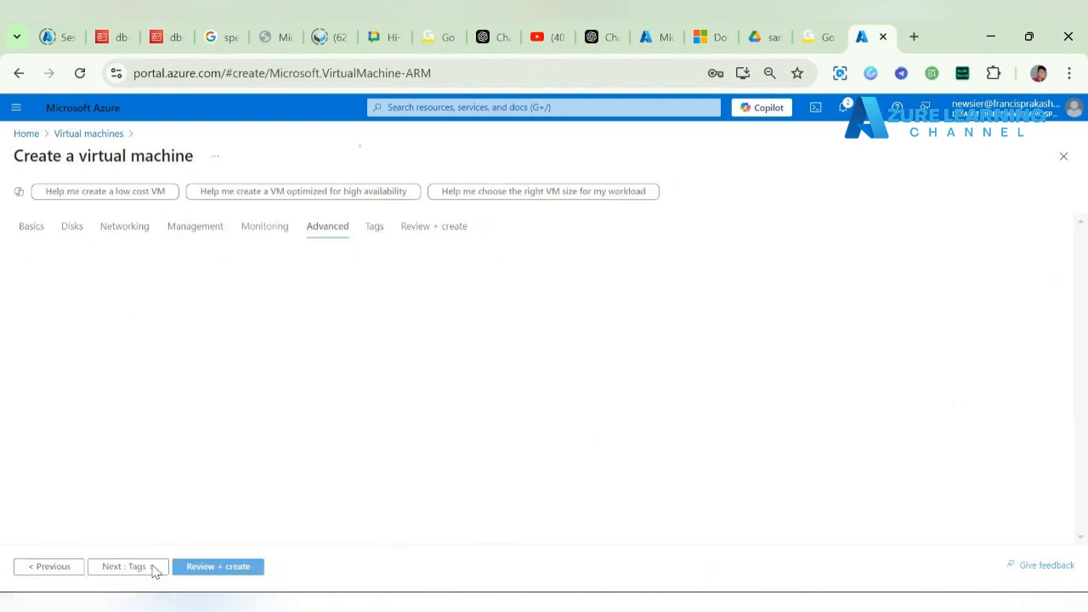
{"action": "left_click", "coordinate": [209, 574]}
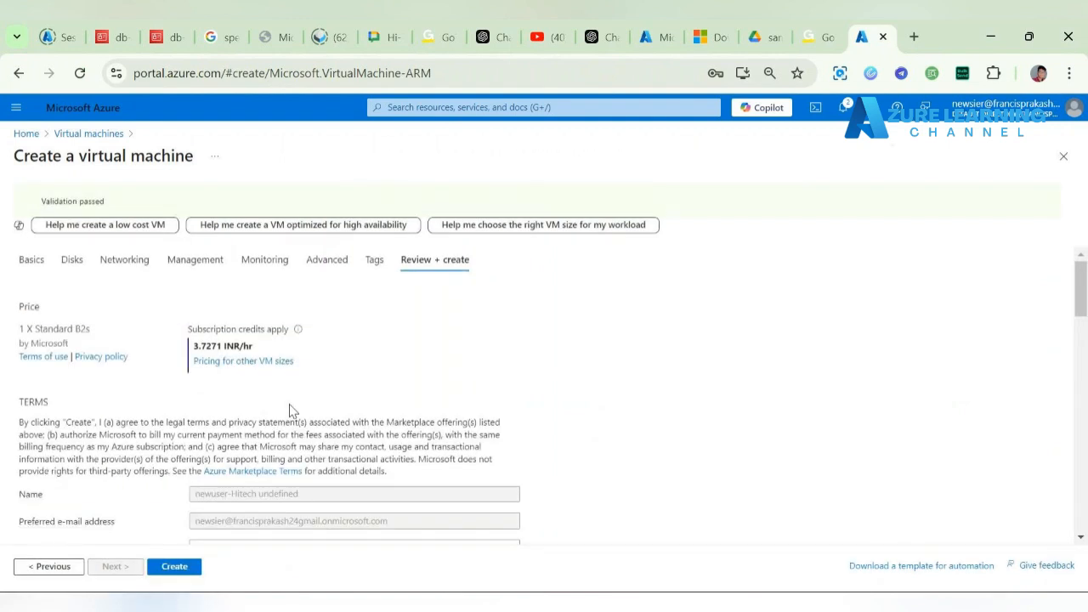
Step: Review the validated vm1 summary behind My_India_LB's backend pool and create the VM
{"action": "scroll", "coordinate": [289, 410], "scroll_direction": "down", "scroll_amount": 3}
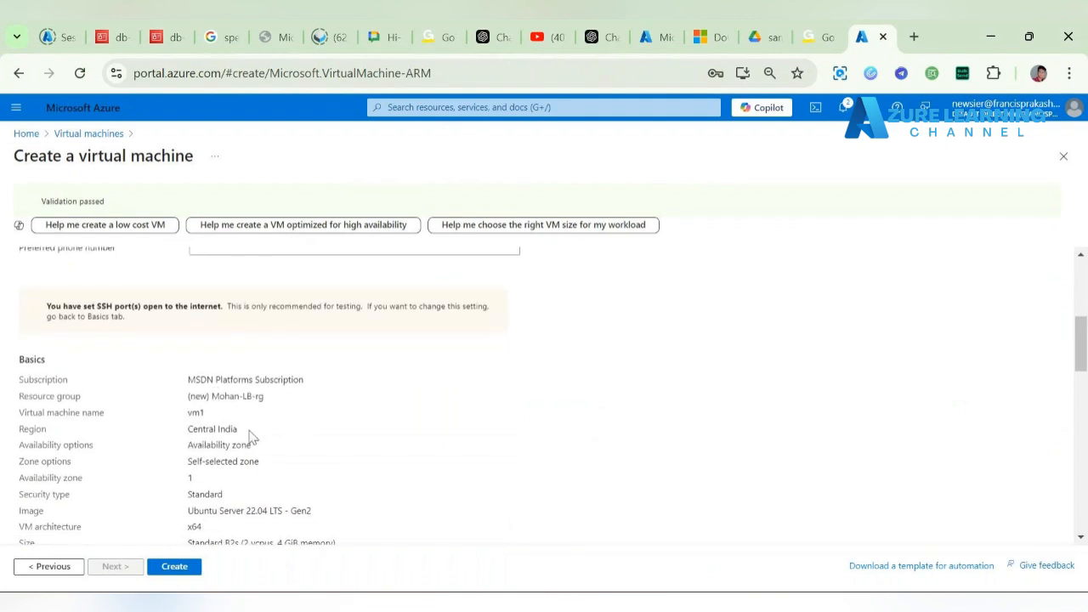
{"action": "scroll", "coordinate": [306, 433], "scroll_direction": "down", "scroll_amount": 1}
{"action": "scroll", "coordinate": [311, 434], "scroll_direction": "down", "scroll_amount": 3}
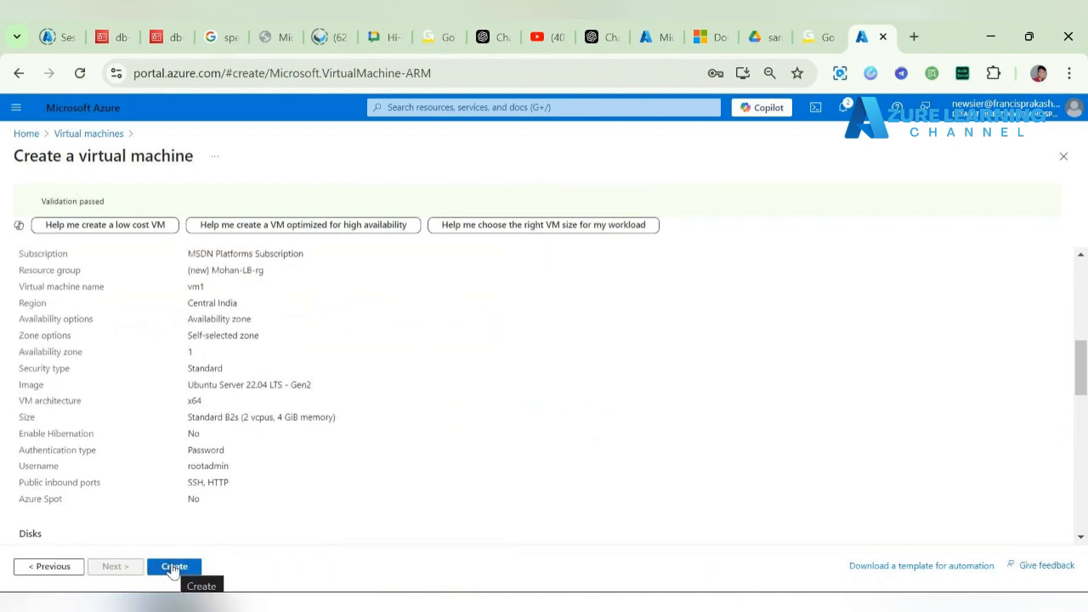
{"action": "scroll", "coordinate": [267, 518], "scroll_direction": "down", "scroll_amount": 11}
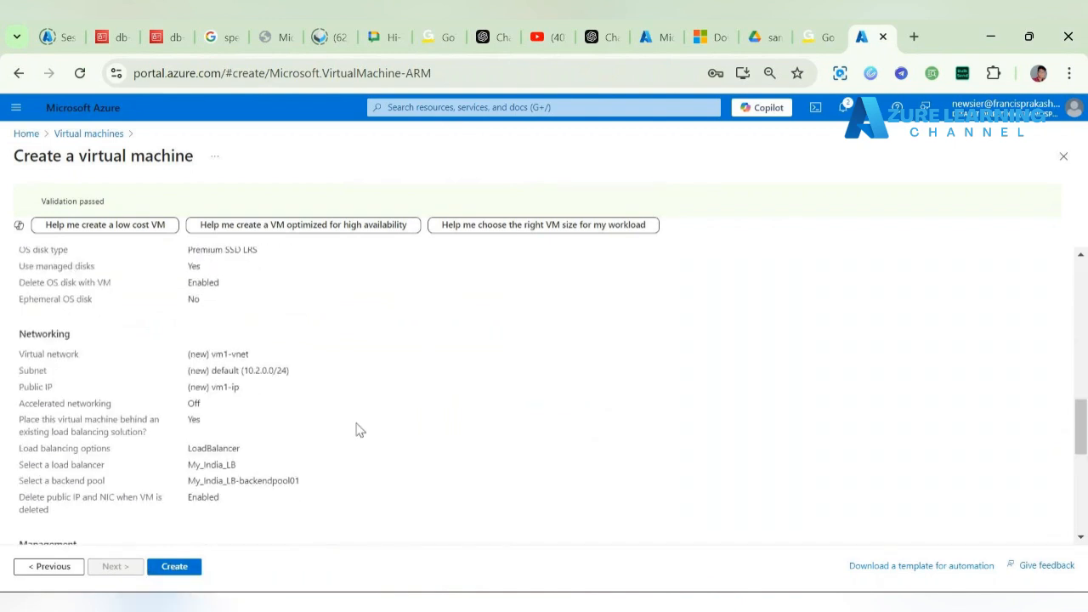
{"action": "scroll", "coordinate": [357, 429], "scroll_direction": "down", "scroll_amount": 1}
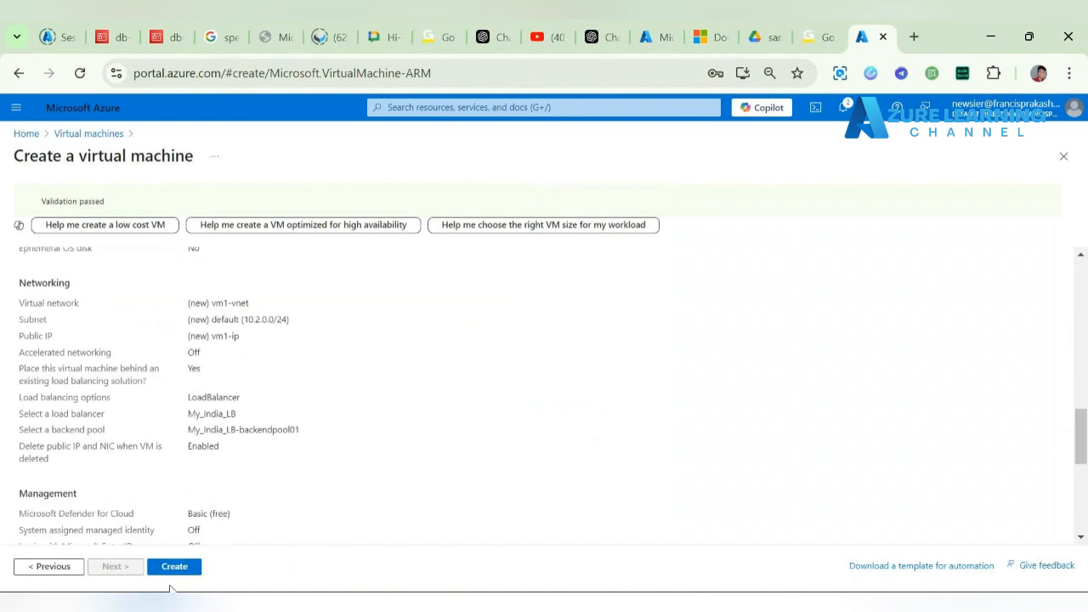
{"action": "left_click", "coordinate": [182, 569]}
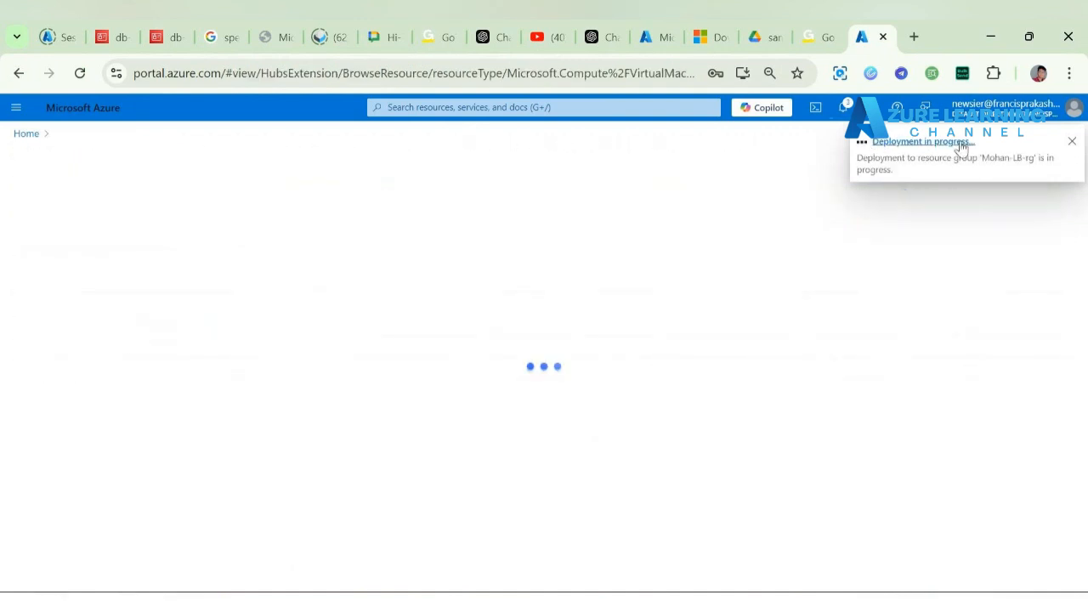
Step: Check vm1's in-progress deployment, then view the Virtual machines list showing vm1 Creating in Central India
{"action": "left_click", "coordinate": [961, 146]}
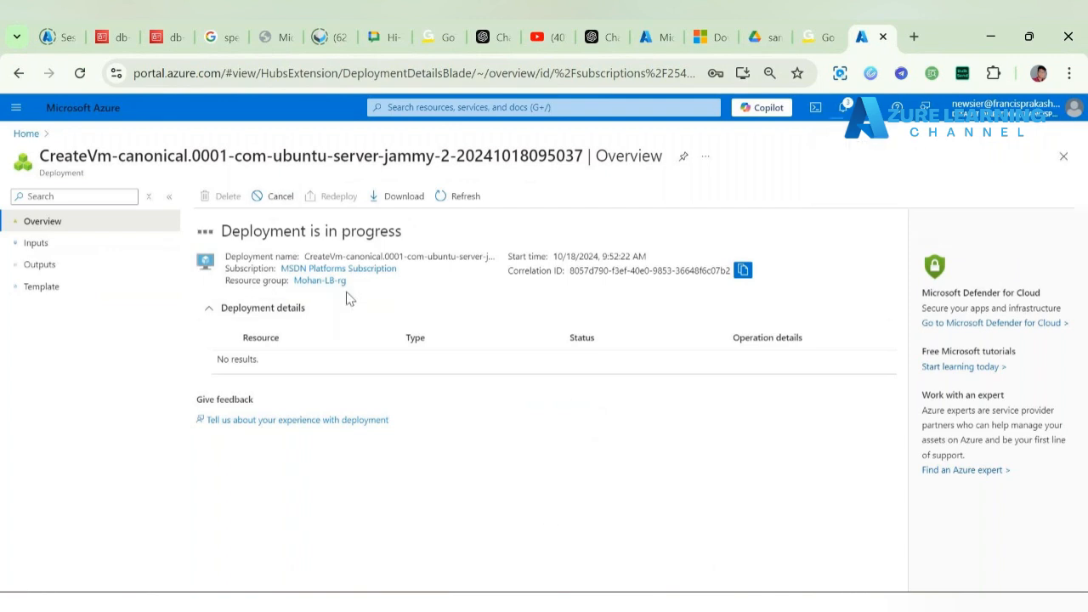
{"action": "left_click", "coordinate": [206, 311]}
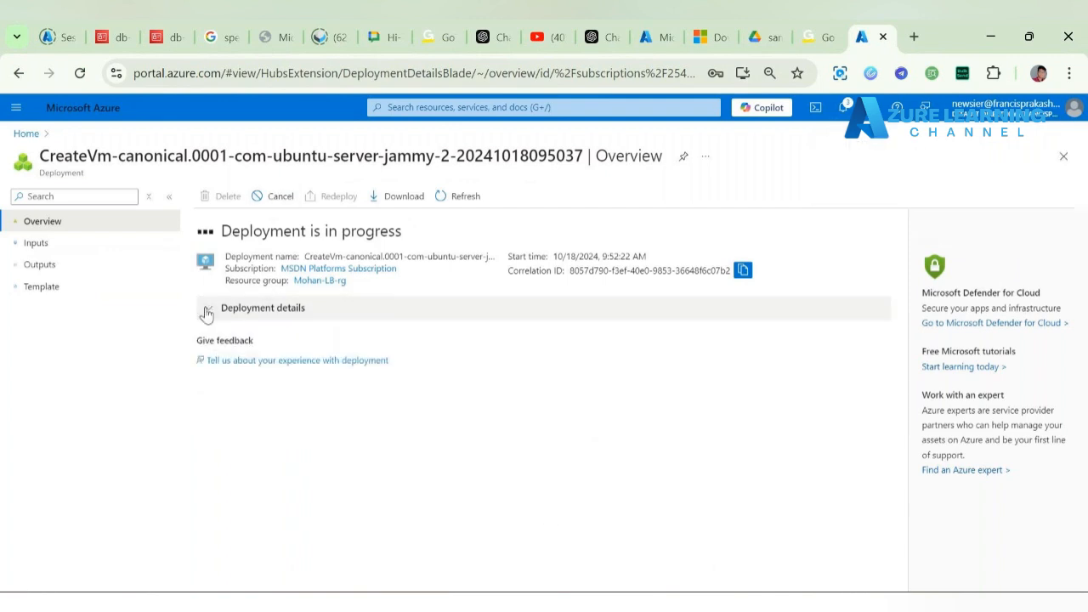
{"action": "left_click", "coordinate": [206, 311]}
{"action": "left_click", "coordinate": [207, 311]}
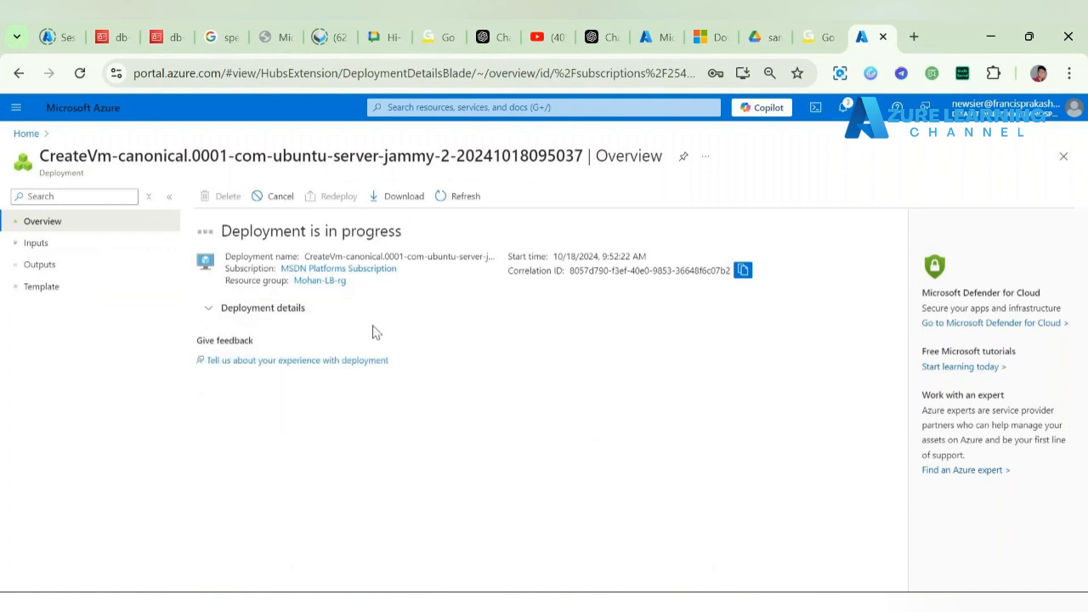
{"action": "left_click_drag", "start_coordinate": [219, 229], "coordinate": [420, 250]}
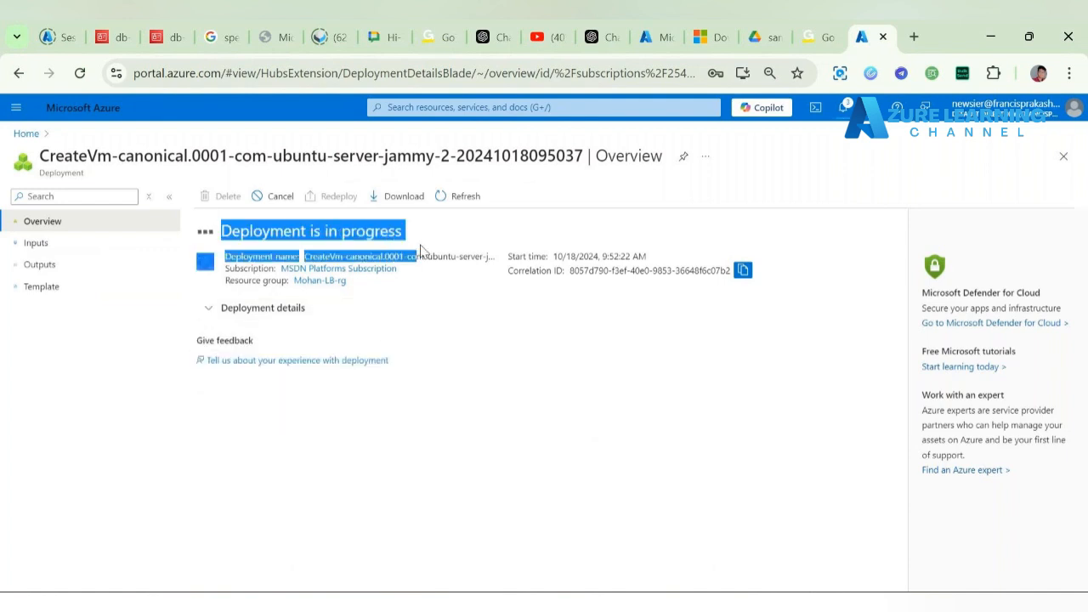
{"action": "left_click", "coordinate": [425, 230]}
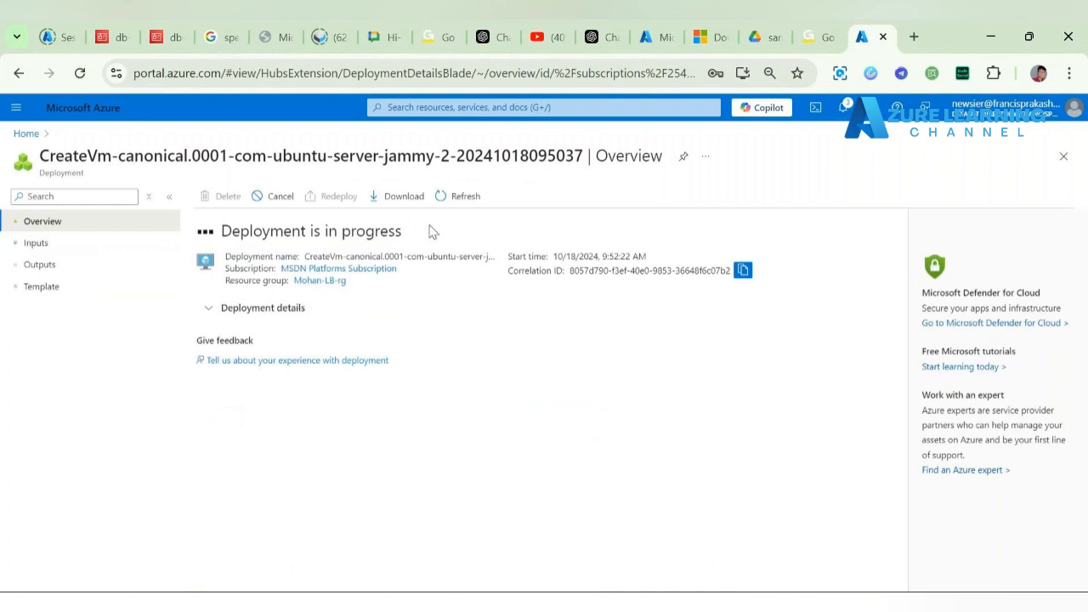
{"action": "left_click", "coordinate": [30, 139]}
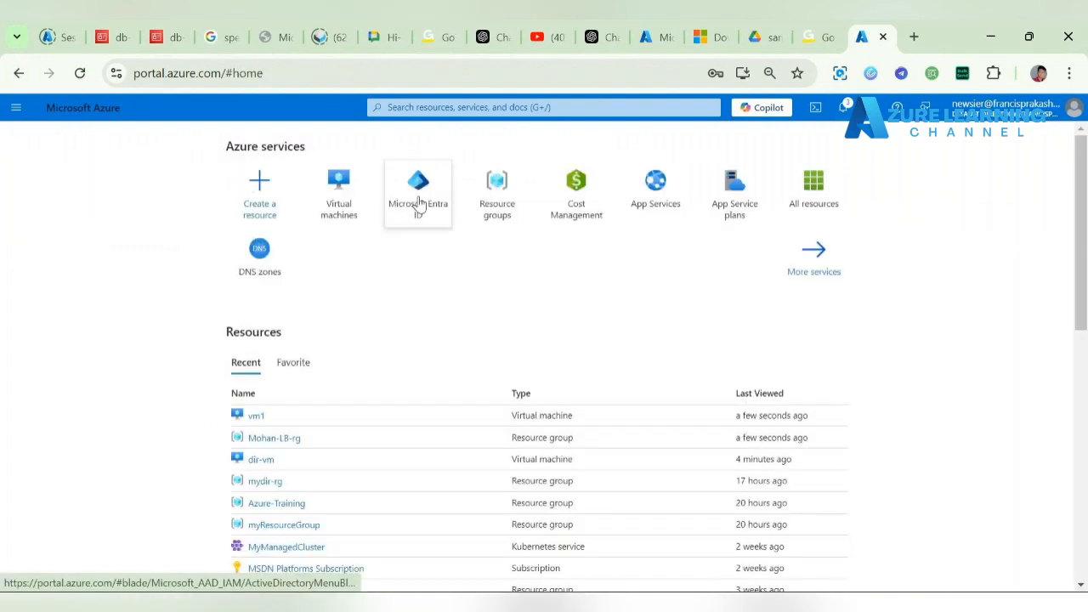
{"action": "left_click", "coordinate": [335, 201]}
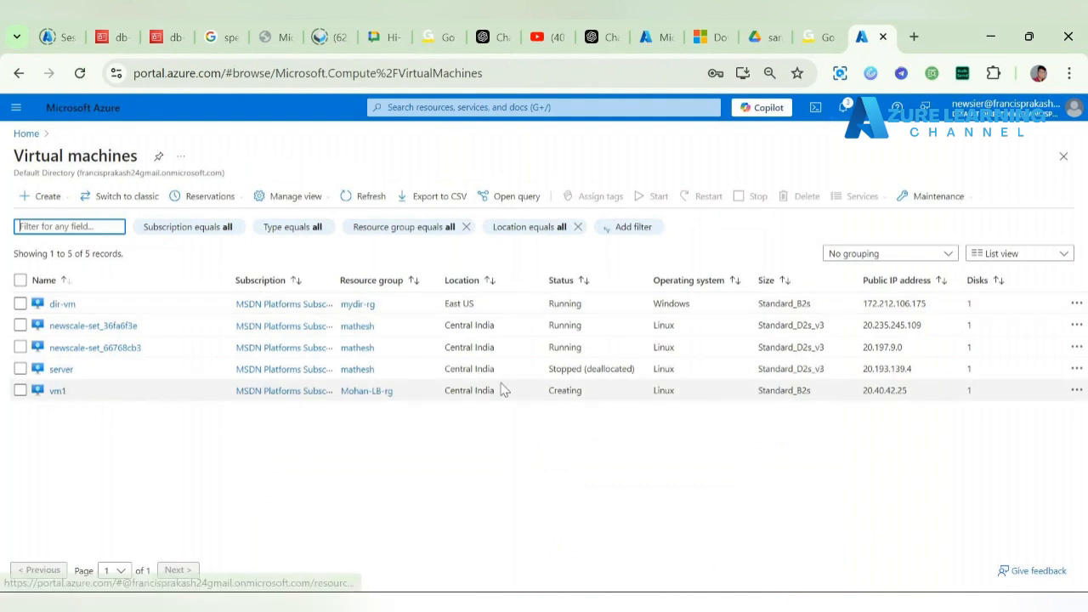
Step: Begin a second Azure VM in a new resource group named Mohan-LB-rg1
{"action": "left_click", "coordinate": [31, 197]}
{"action": "left_click", "coordinate": [64, 221]}
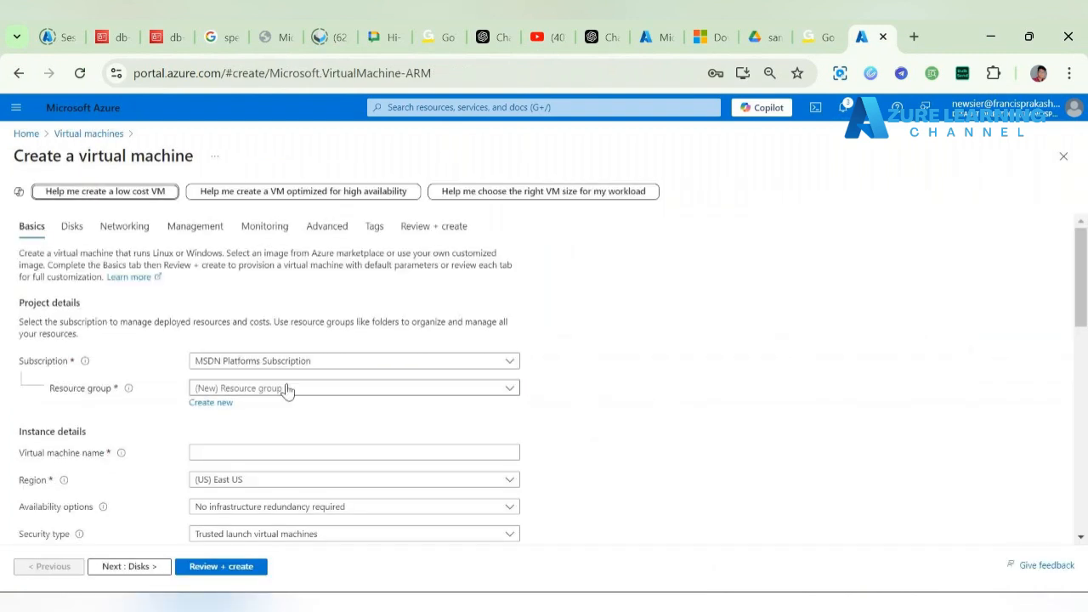
{"action": "left_click", "coordinate": [287, 390]}
{"action": "left_click", "coordinate": [626, 389]}
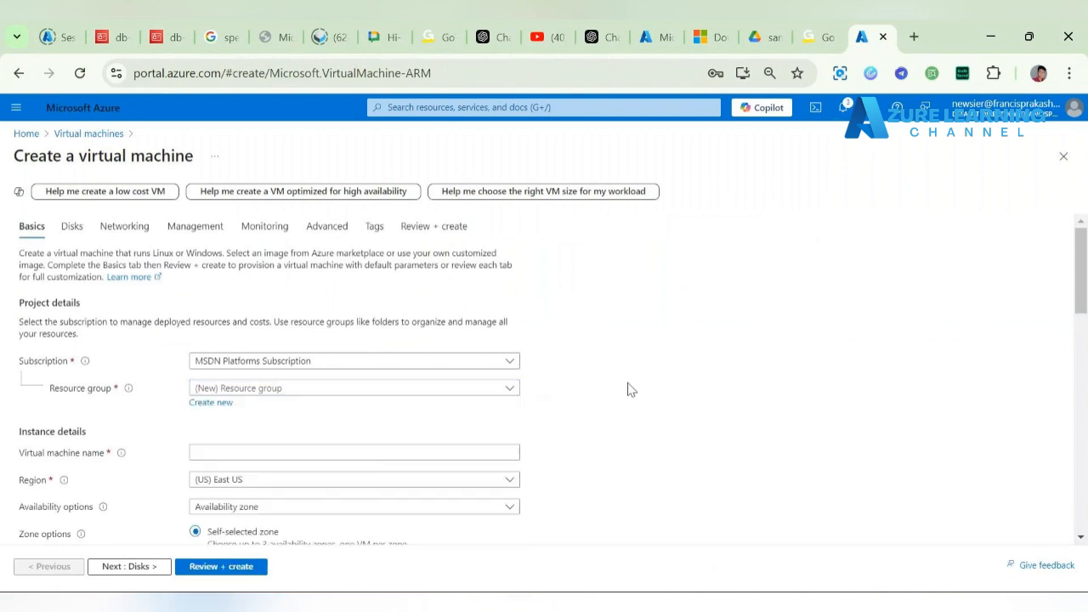
{"action": "left_click", "coordinate": [210, 402]}
{"action": "type", "text": "Mo"}
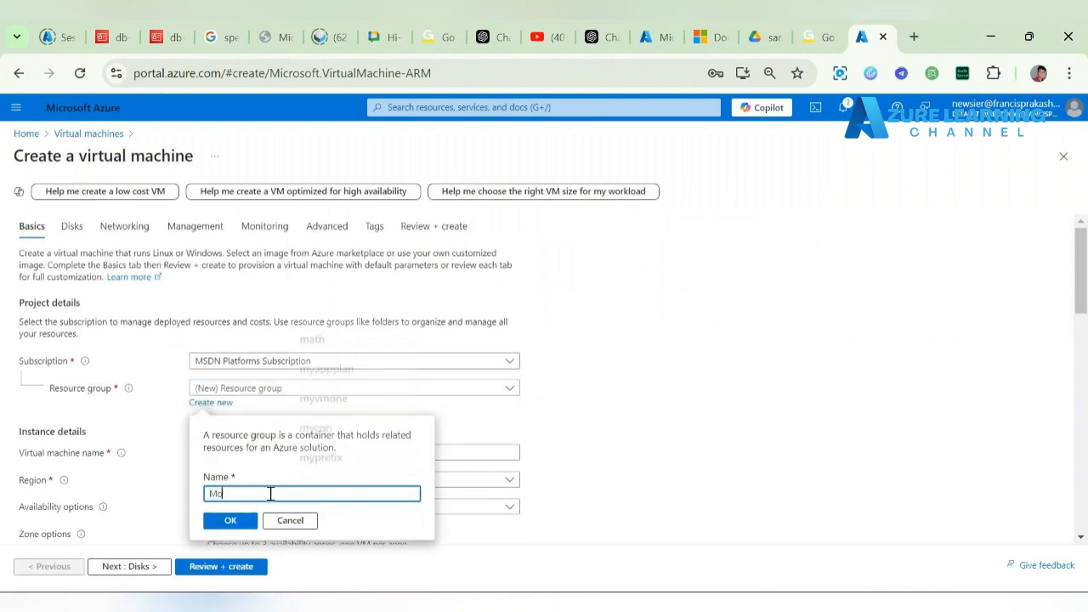
{"action": "type", "text": "han-L"}
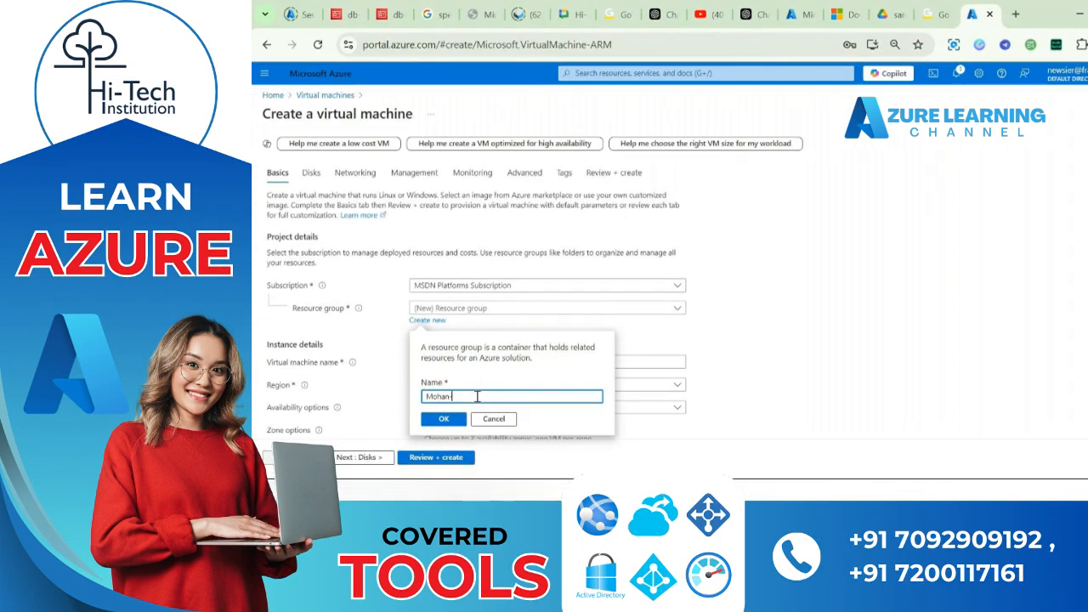
{"action": "type", "text": "B-rg"}
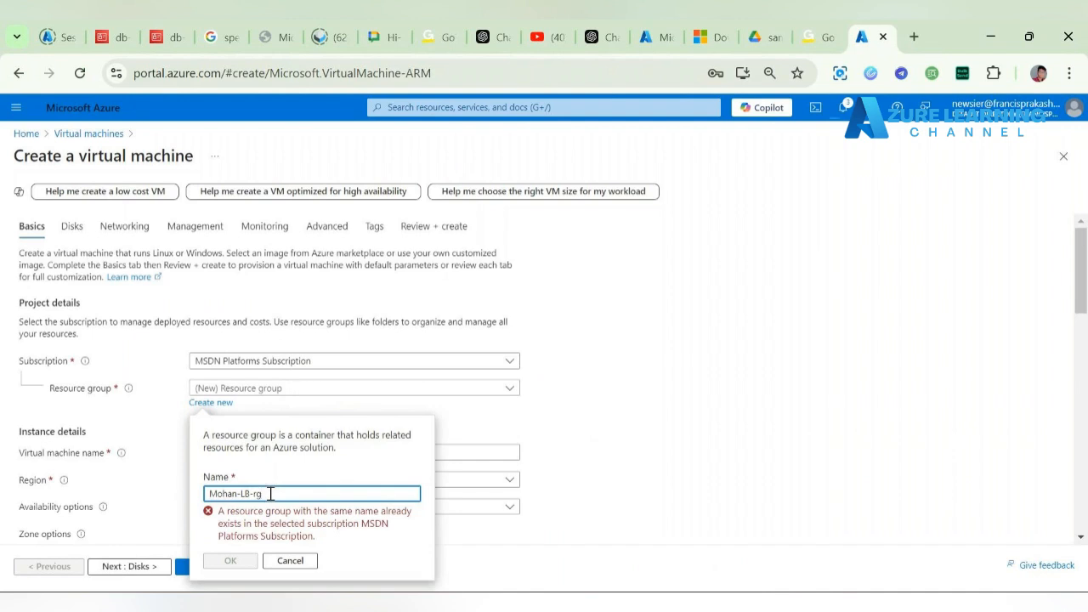
{"action": "type", "text": "1"}
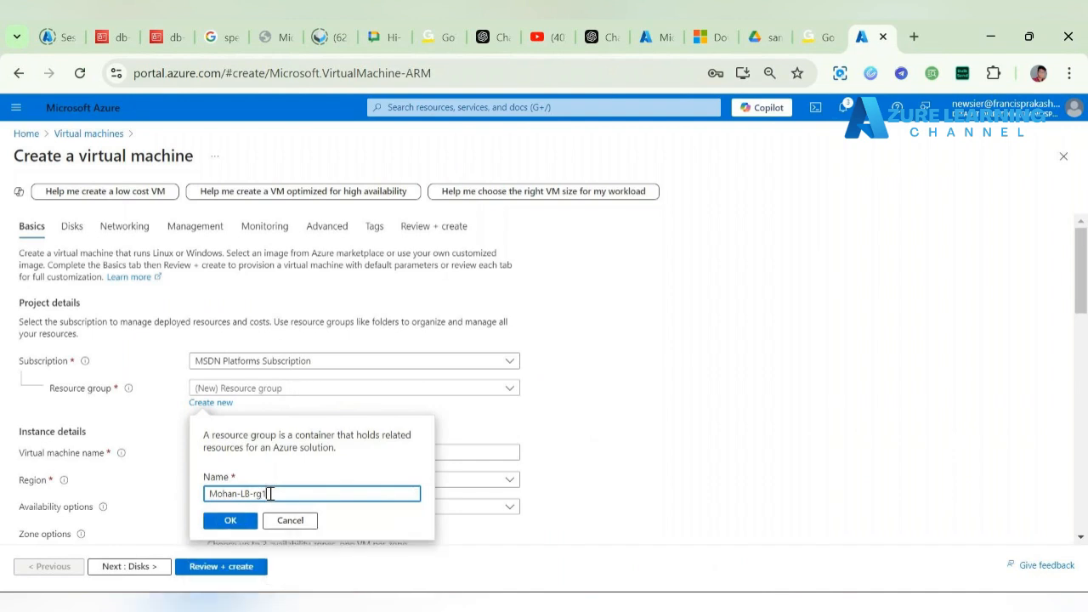
{"action": "left_click", "coordinate": [229, 517]}
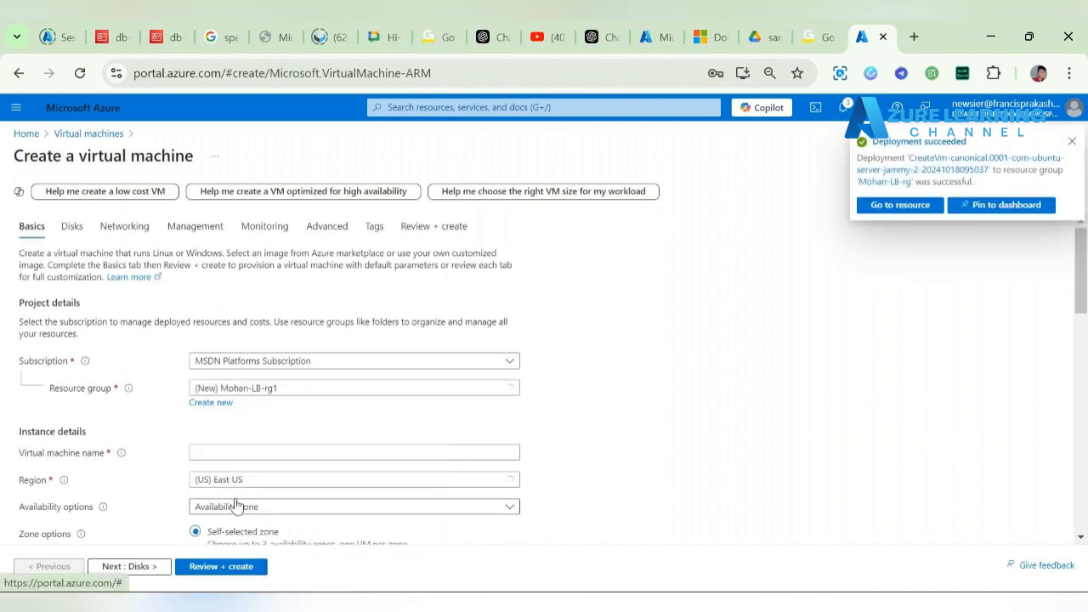
Step: Name the VM vm2 and set its security type to Standard
{"action": "left_click", "coordinate": [289, 456]}
{"action": "type", "text": "V"}
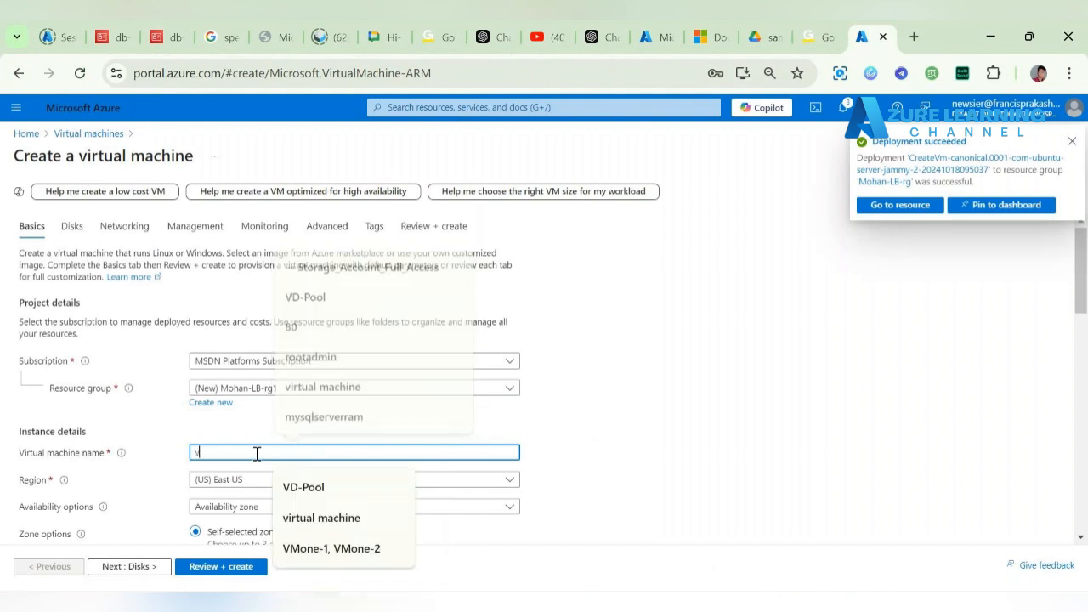
{"action": "type", "text": "m2"}
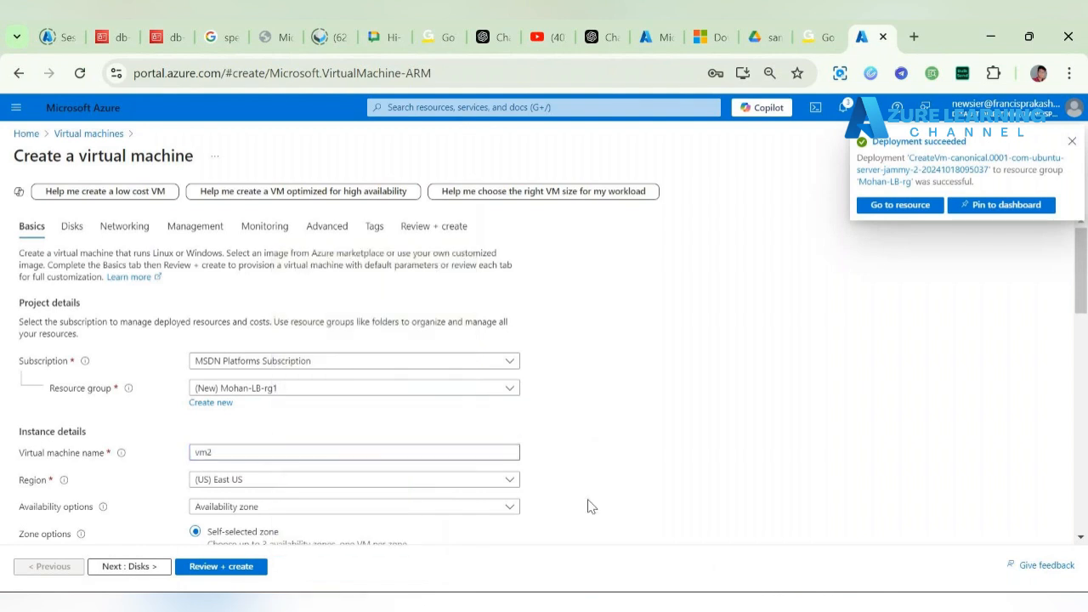
{"action": "scroll", "coordinate": [591, 506], "scroll_direction": "down", "scroll_amount": 2}
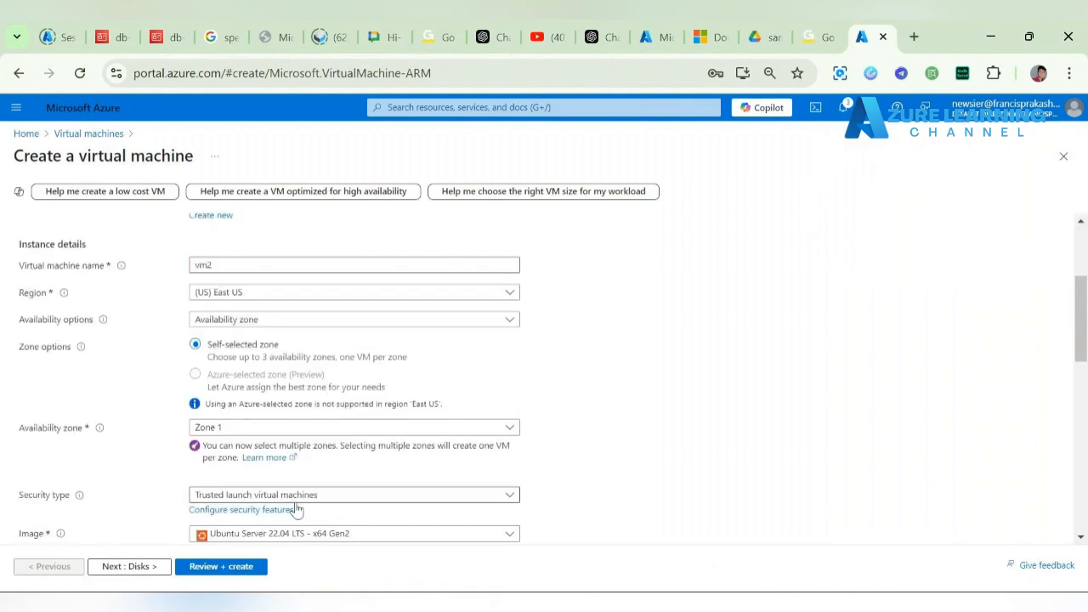
{"action": "left_click", "coordinate": [332, 499]}
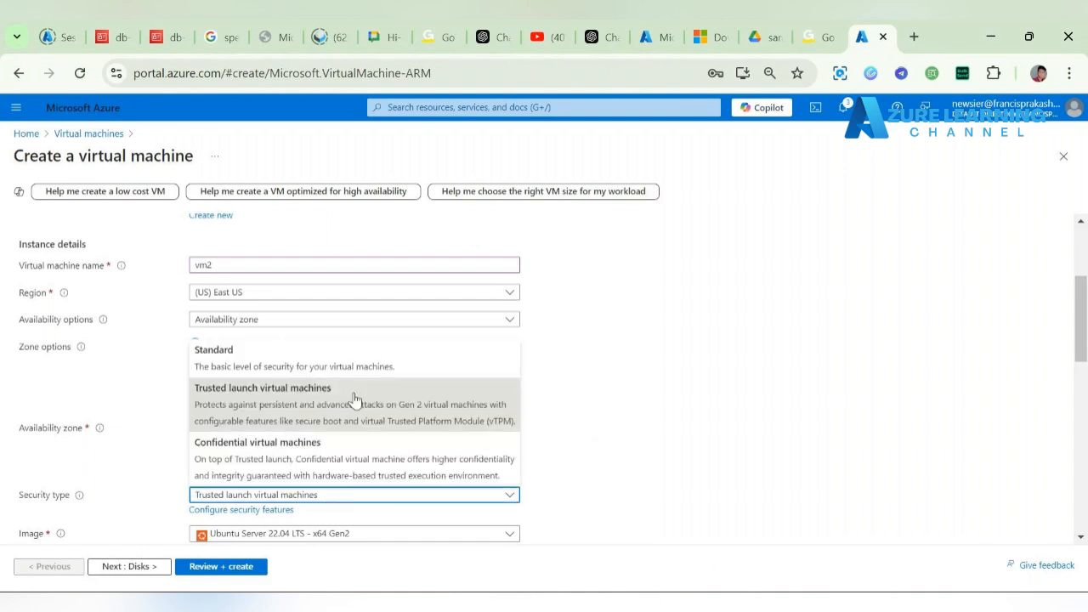
{"action": "left_click", "coordinate": [396, 352]}
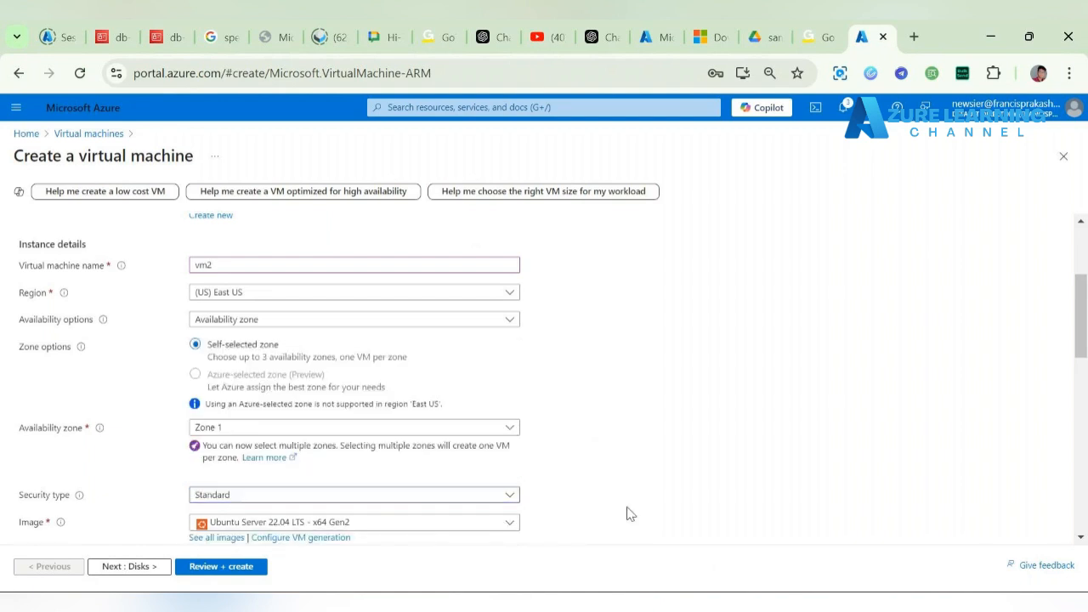
Step: Use password authentication with the saved admin username and password
{"action": "scroll", "coordinate": [626, 512], "scroll_direction": "down", "scroll_amount": 3}
{"action": "scroll", "coordinate": [459, 493], "scroll_direction": "down", "scroll_amount": 2}
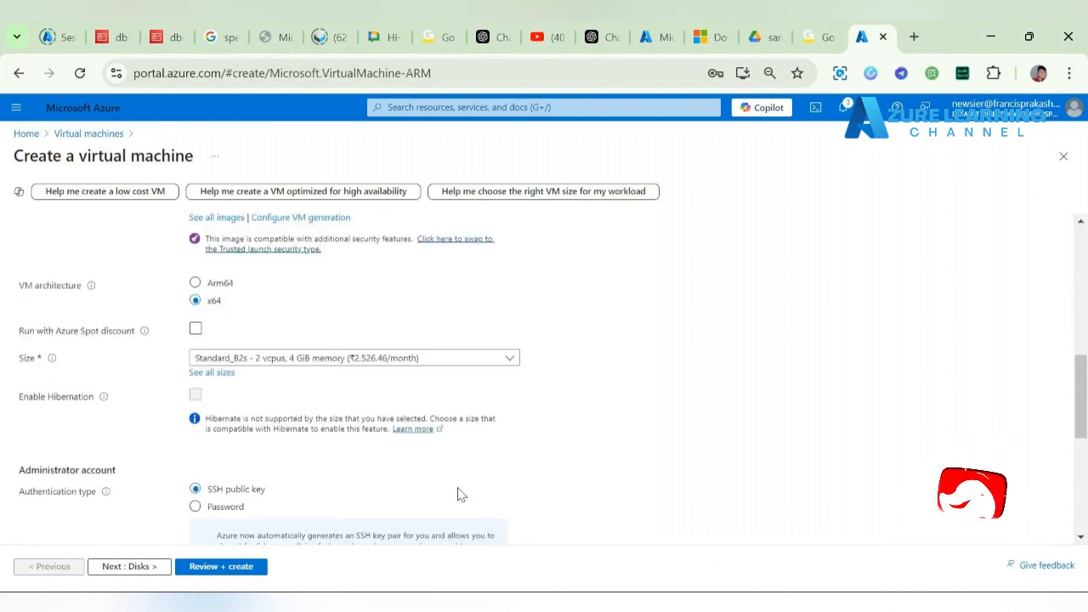
{"action": "left_click", "coordinate": [212, 429]}
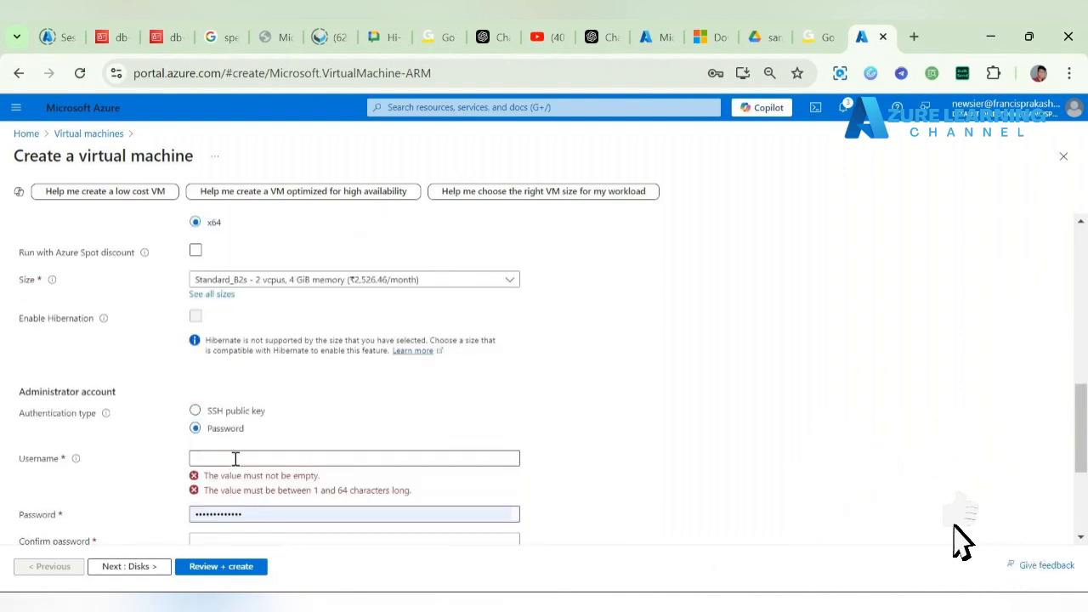
{"action": "left_click", "coordinate": [232, 457]}
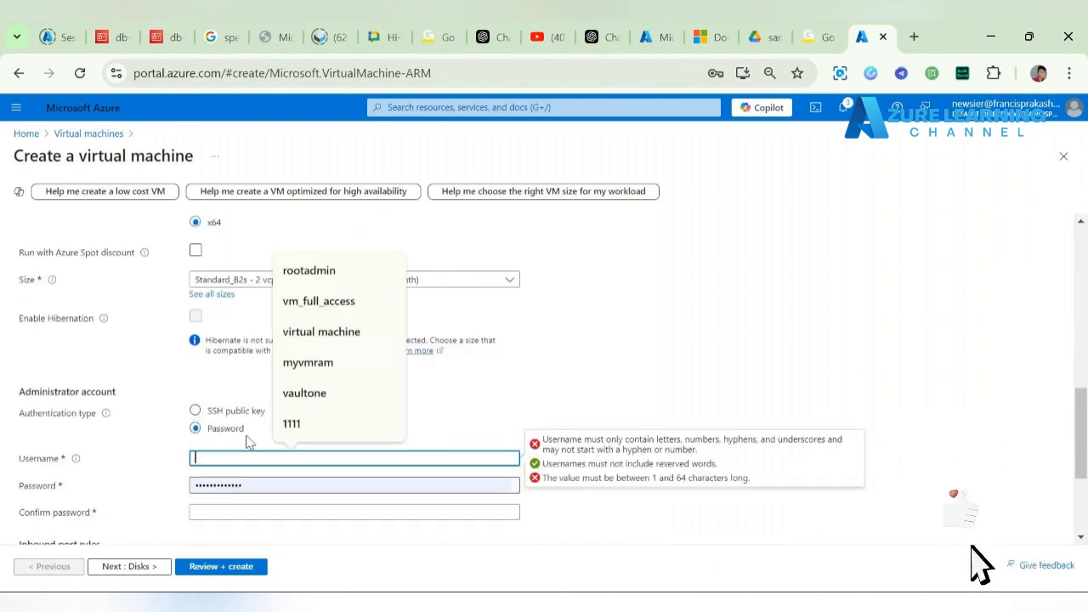
{"action": "left_click", "coordinate": [367, 272]}
{"action": "left_click", "coordinate": [332, 513]}
{"action": "key", "text": "ctrl+v"}
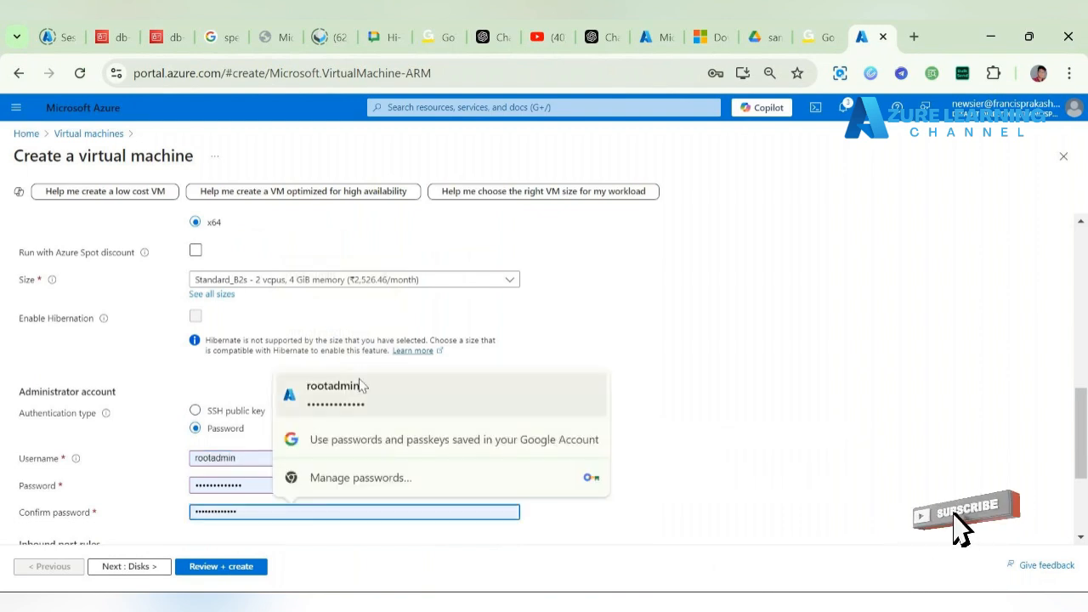
Step: Allow HTTP (80) alongside SSH (22) and continue to the Disks step
{"action": "scroll", "coordinate": [493, 413], "scroll_direction": "down", "scroll_amount": 2}
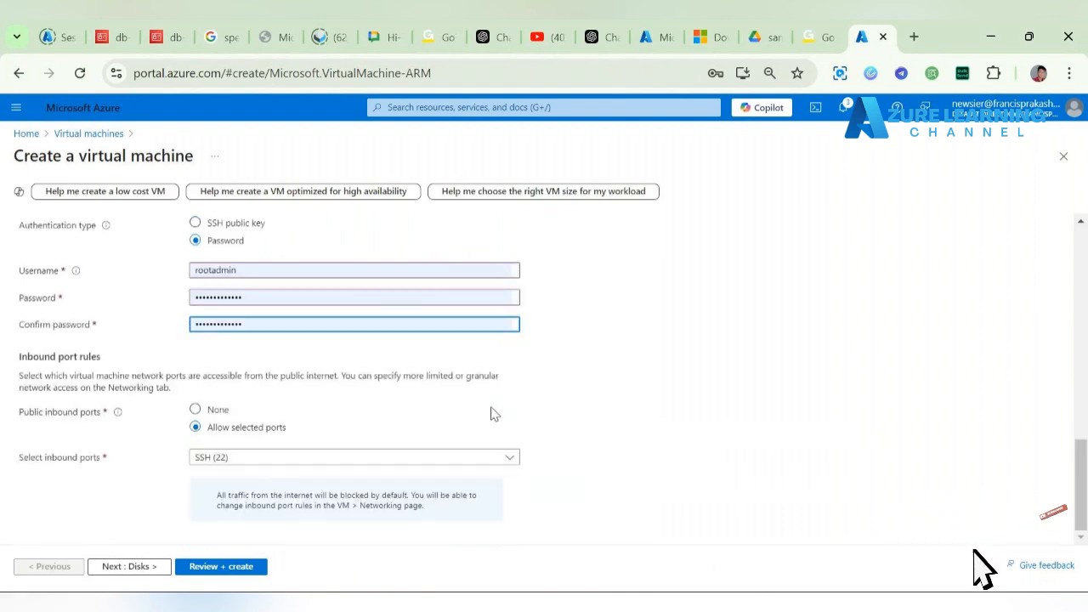
{"action": "left_click", "coordinate": [246, 465]}
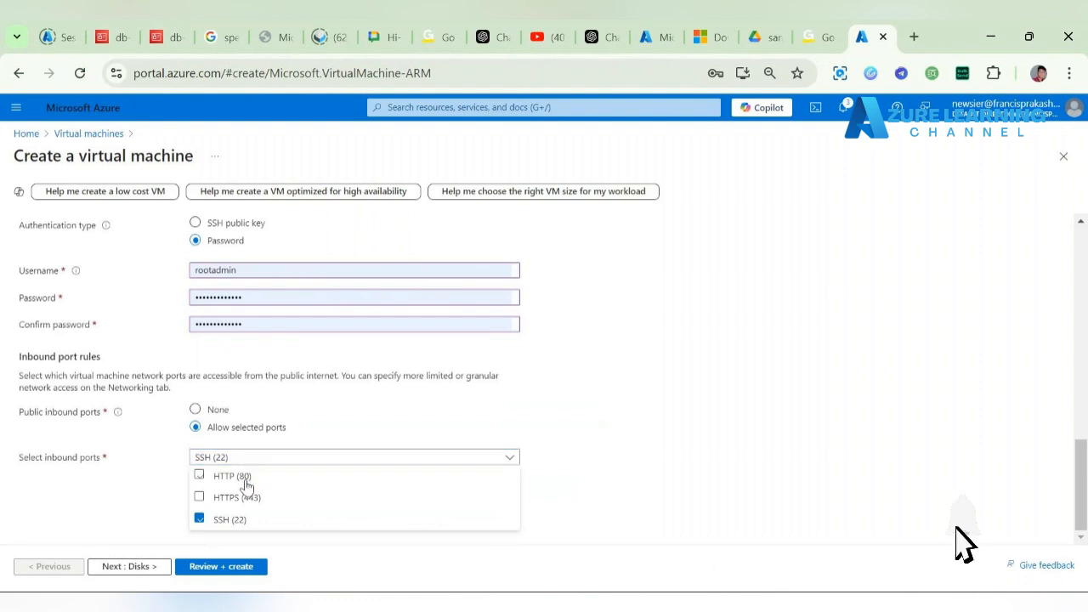
{"action": "left_click", "coordinate": [243, 477]}
{"action": "left_click", "coordinate": [162, 566]}
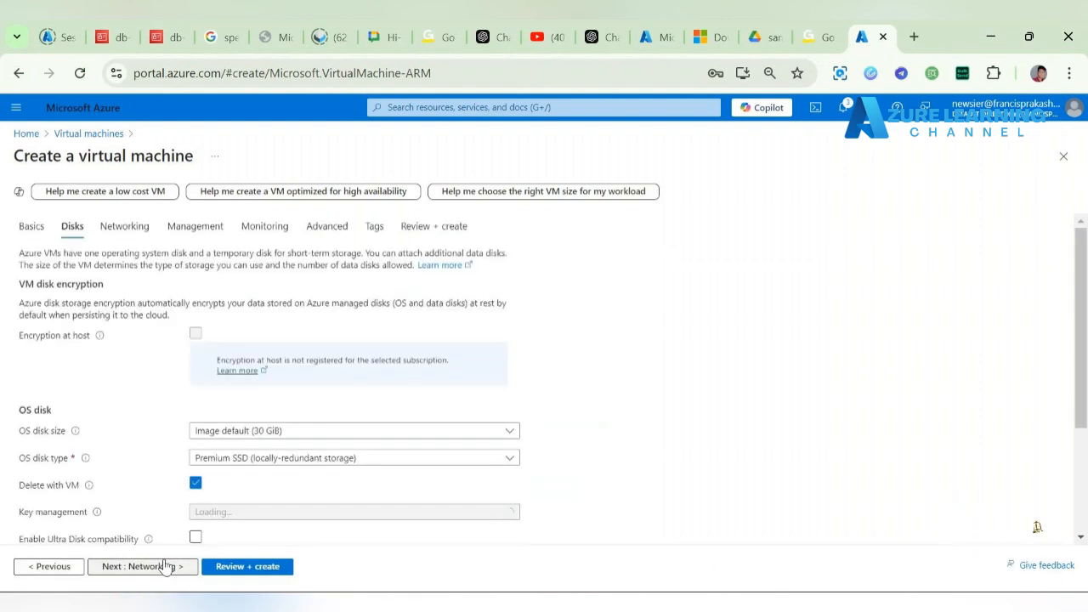
Step: On vm2's Networking step, have the public IP and NIC deleted along with the VM
{"action": "left_click", "coordinate": [131, 567]}
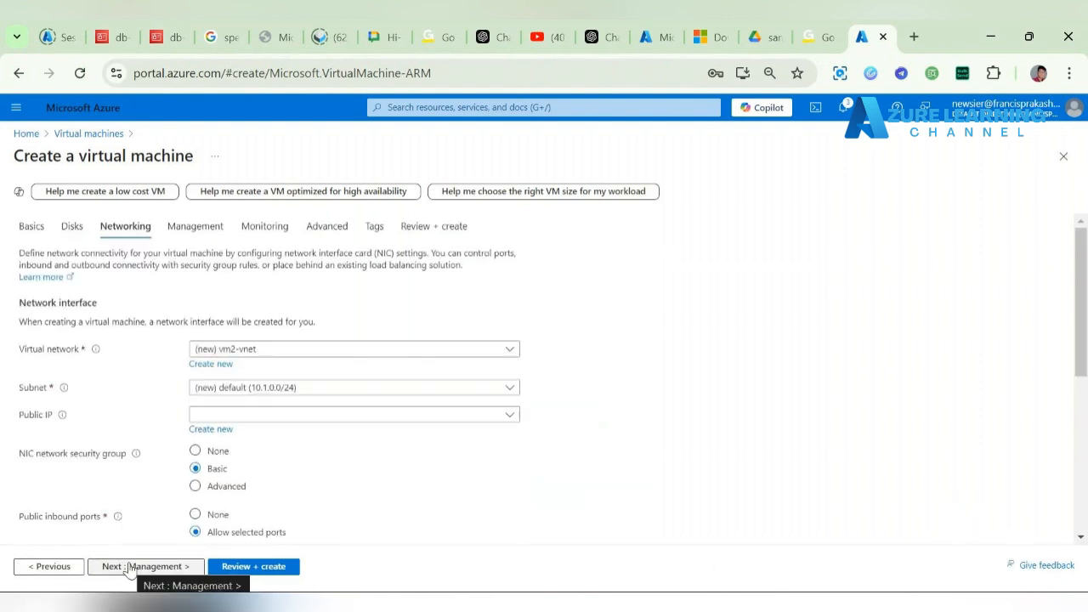
{"action": "scroll", "coordinate": [127, 450], "scroll_direction": "down", "scroll_amount": 3}
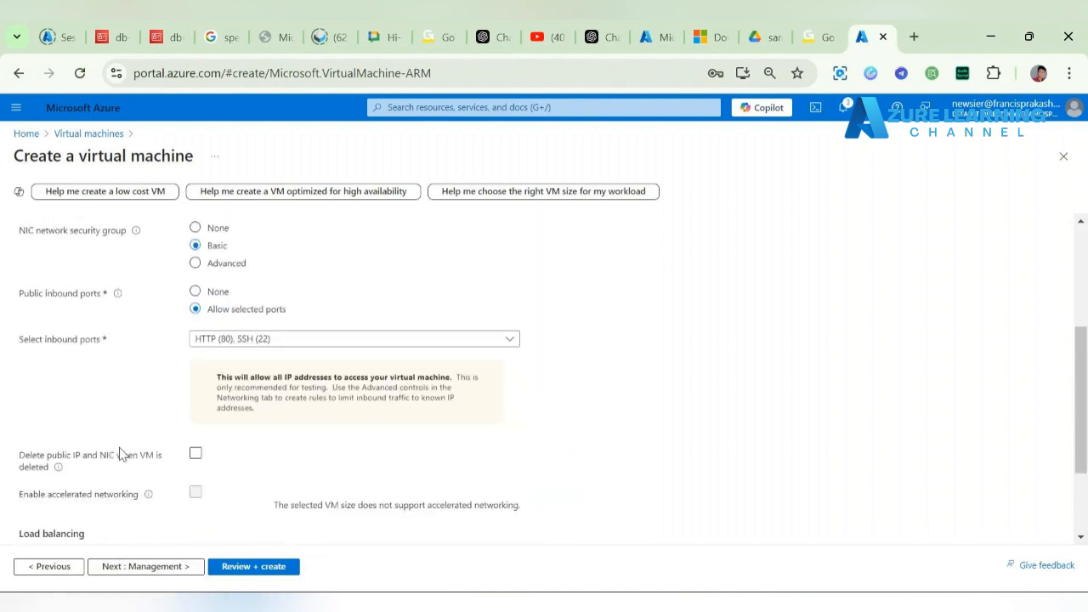
{"action": "left_click", "coordinate": [195, 456]}
Step: Choose Azure load balancer for vm2 and begin creating a new load balancer
{"action": "scroll", "coordinate": [128, 353], "scroll_direction": "up", "scroll_amount": 1}
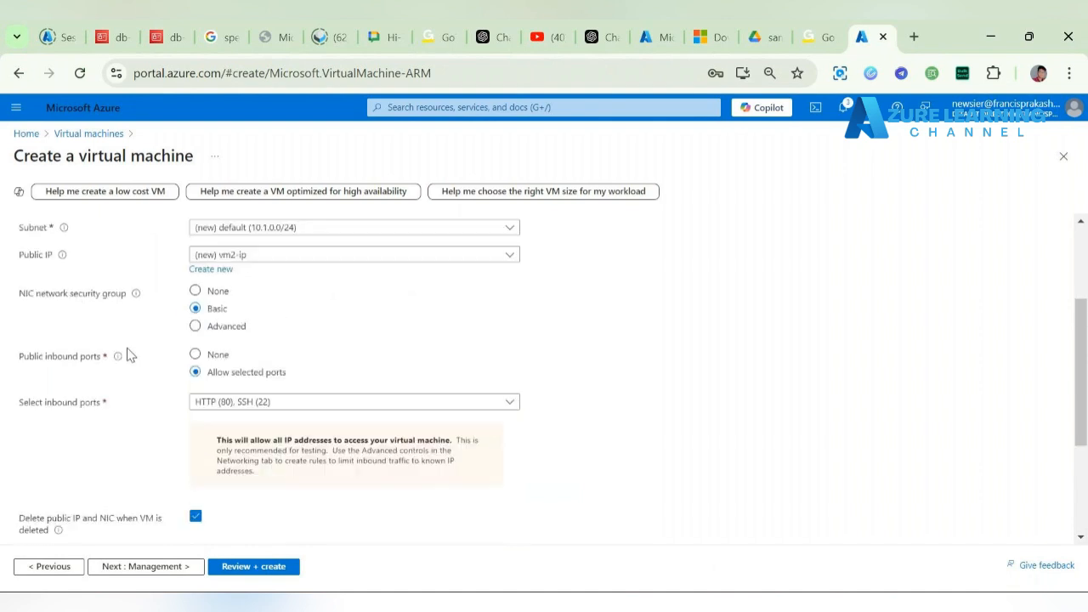
{"action": "scroll", "coordinate": [128, 355], "scroll_direction": "up", "scroll_amount": 1}
{"action": "scroll", "coordinate": [129, 354], "scroll_direction": "down", "scroll_amount": 2}
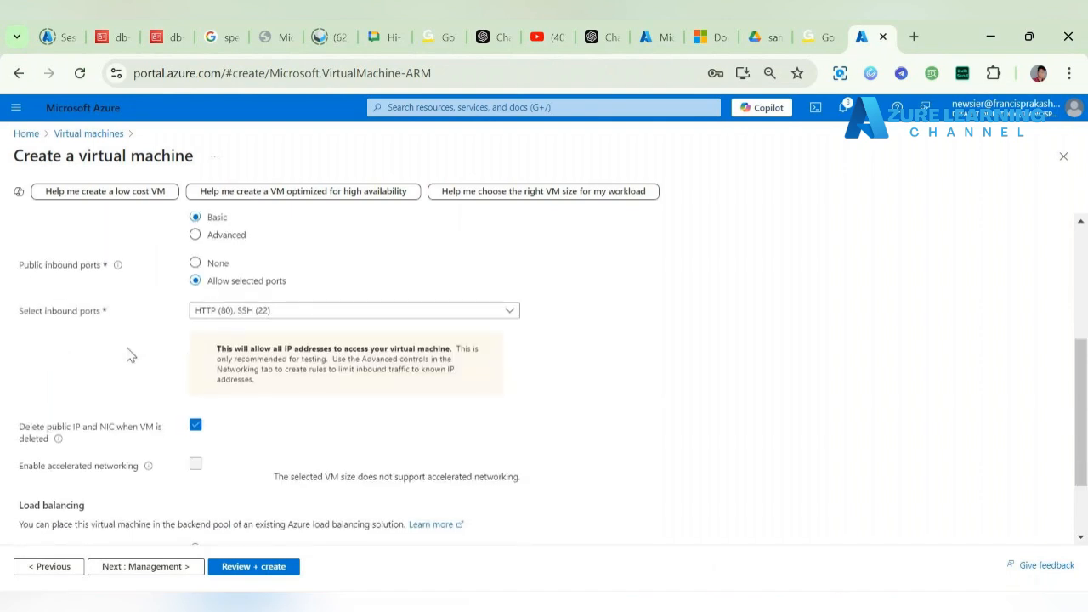
{"action": "scroll", "coordinate": [128, 354], "scroll_direction": "up", "scroll_amount": 1}
{"action": "scroll", "coordinate": [128, 354], "scroll_direction": "up", "scroll_amount": 1}
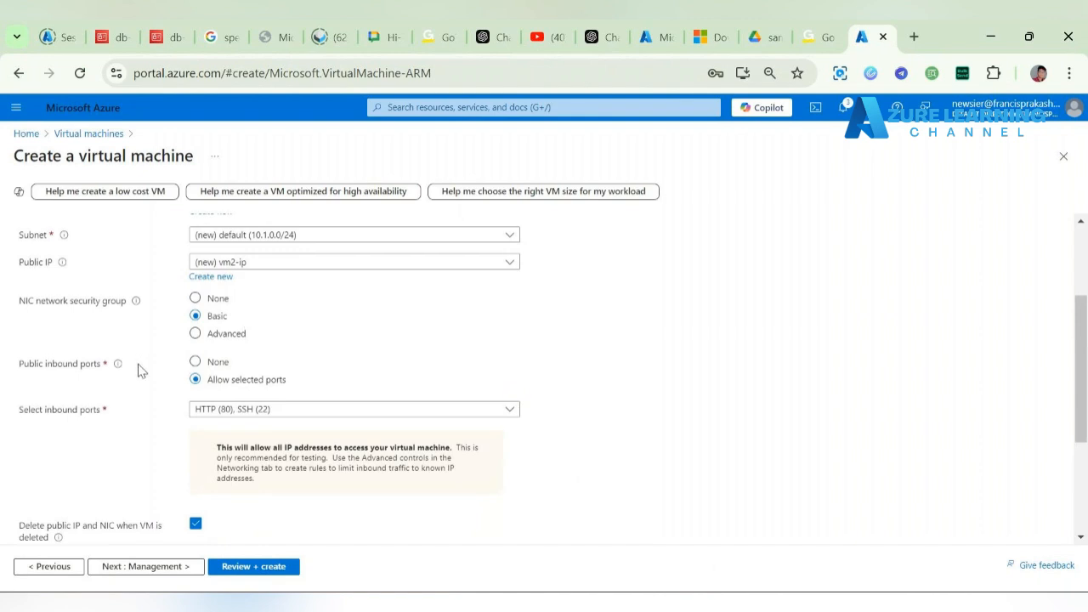
{"action": "scroll", "coordinate": [141, 370], "scroll_direction": "up", "scroll_amount": 1}
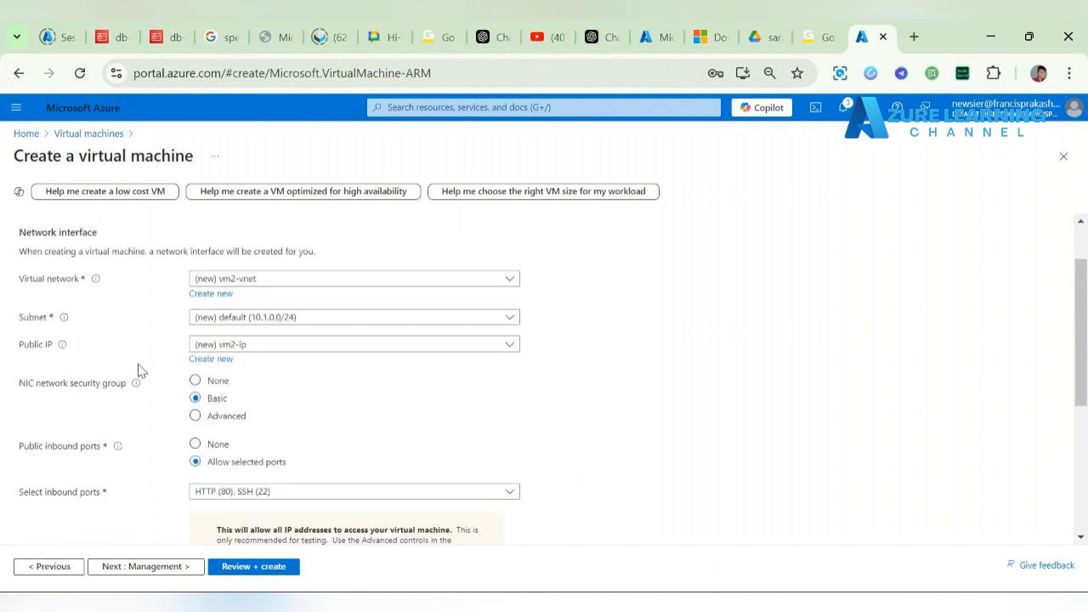
{"action": "scroll", "coordinate": [141, 371], "scroll_direction": "down", "scroll_amount": 3}
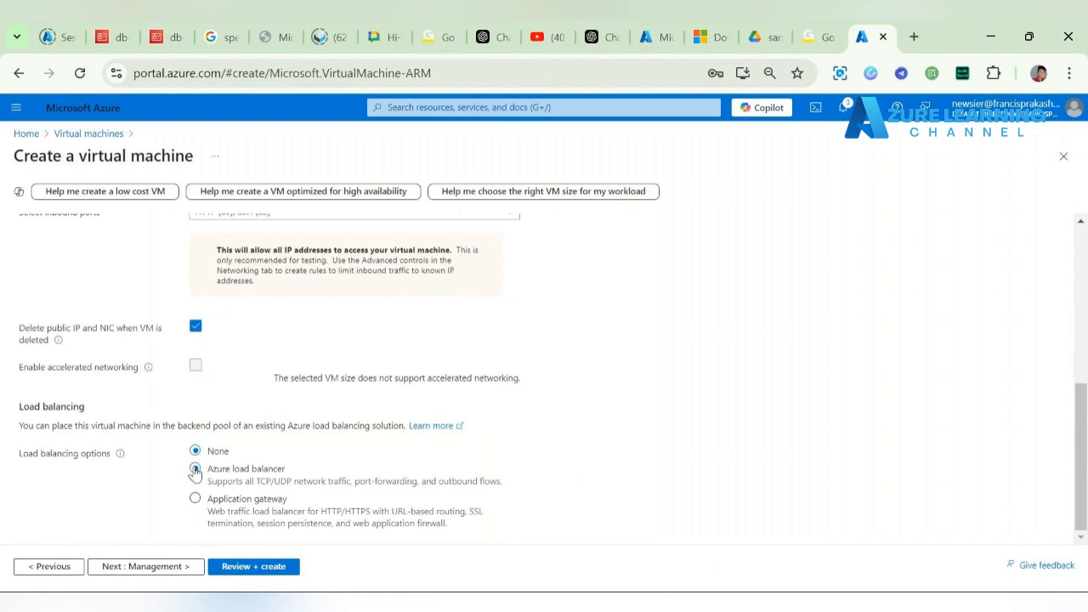
{"action": "left_click", "coordinate": [194, 470]}
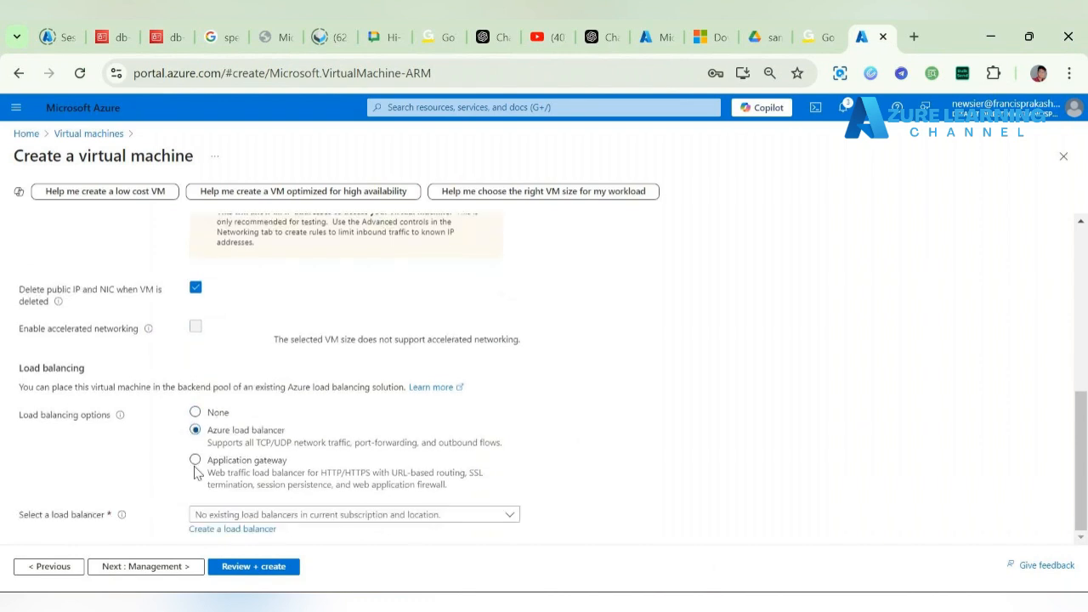
{"action": "left_click", "coordinate": [243, 530]}
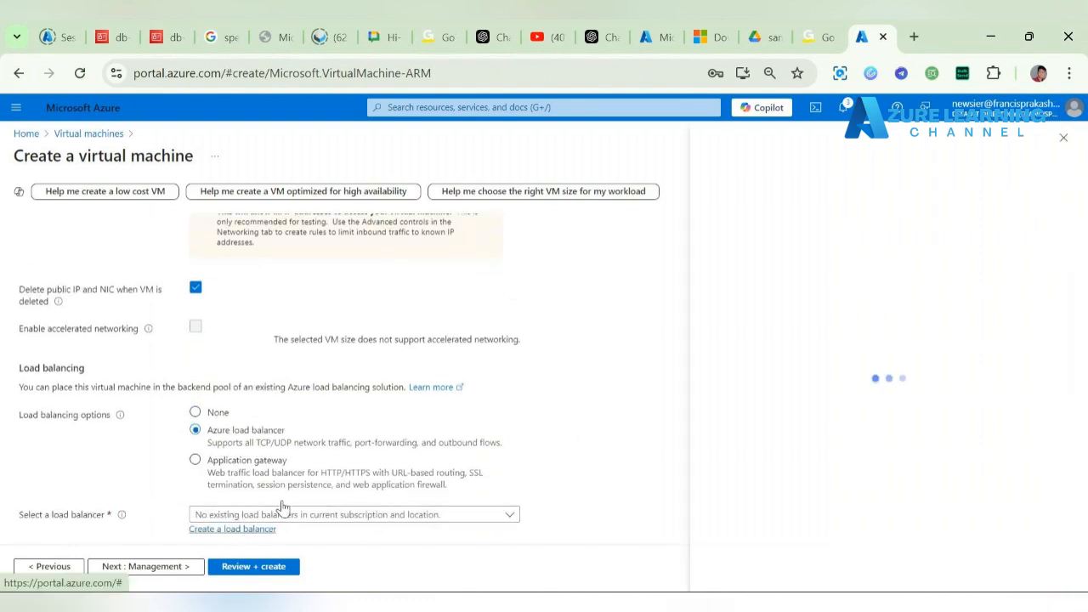
Step: Create public TCP load balancer My_CentalUS-LB forwarding port 80 to backend port 80
{"action": "left_click", "coordinate": [917, 258]}
{"action": "type", "text": "M"}
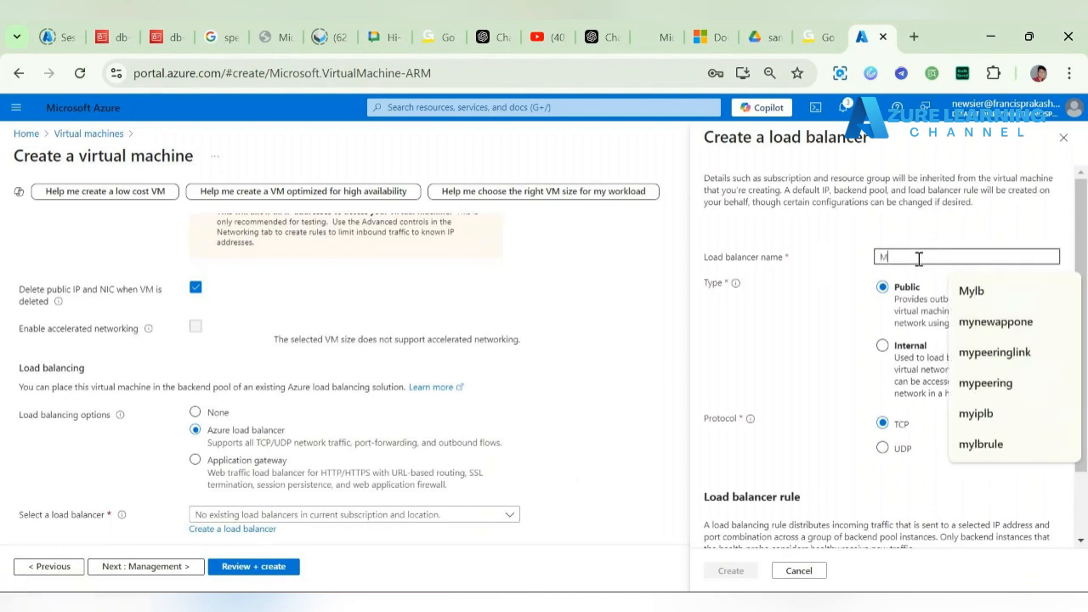
{"action": "type", "text": "y"}
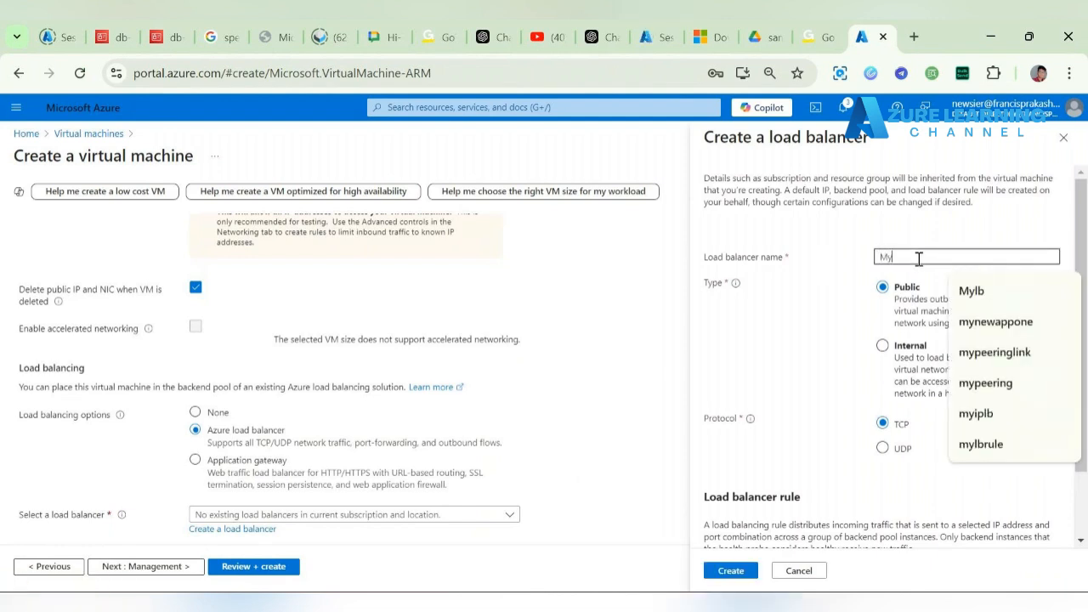
{"action": "type", "text": "_Cent"}
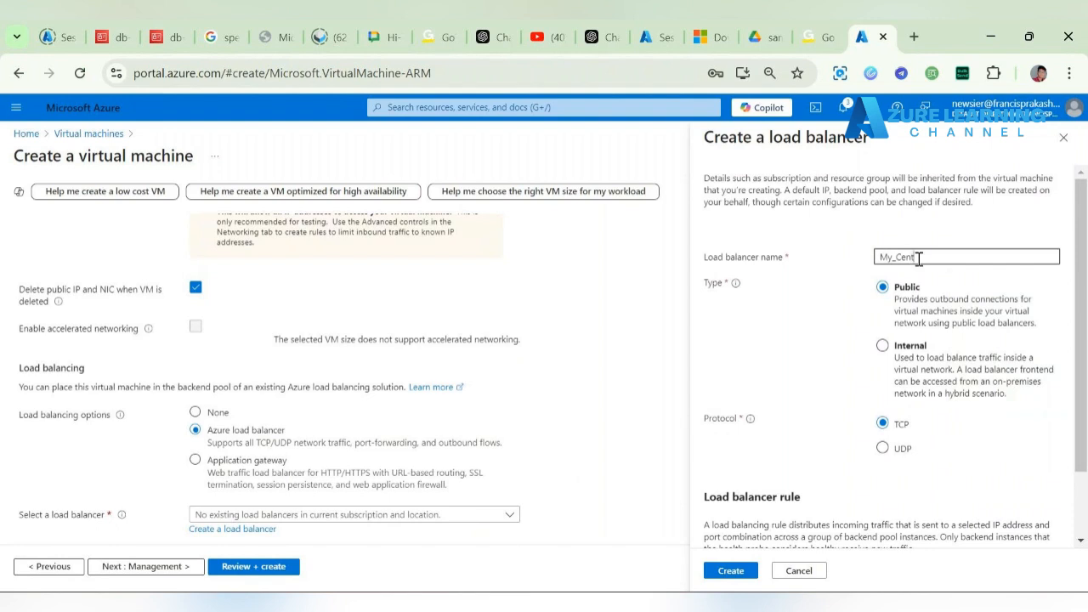
{"action": "type", "text": "alUS-"}
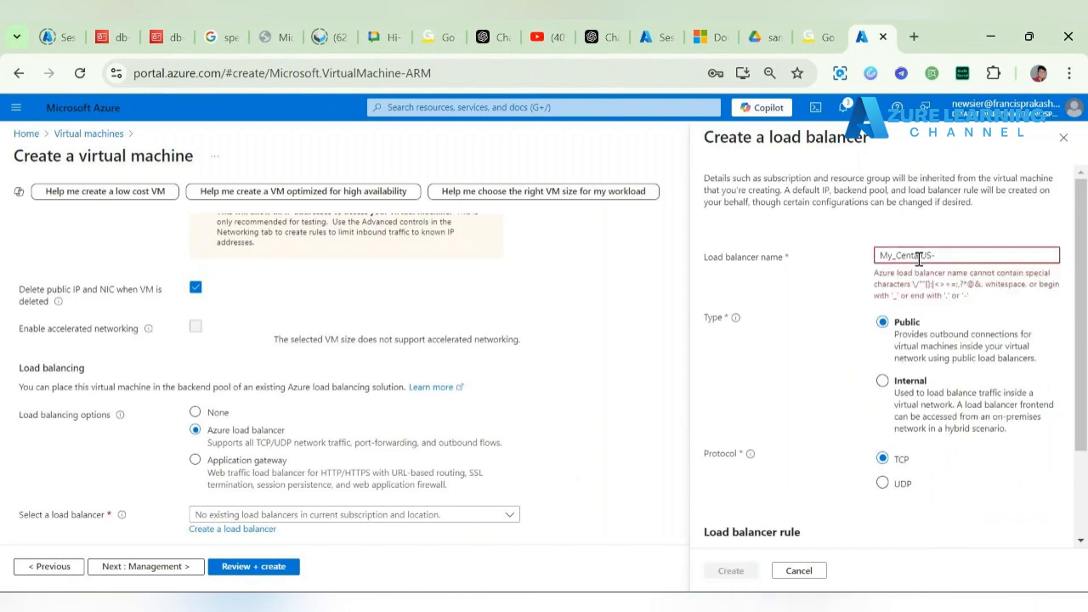
{"action": "type", "text": "LB"}
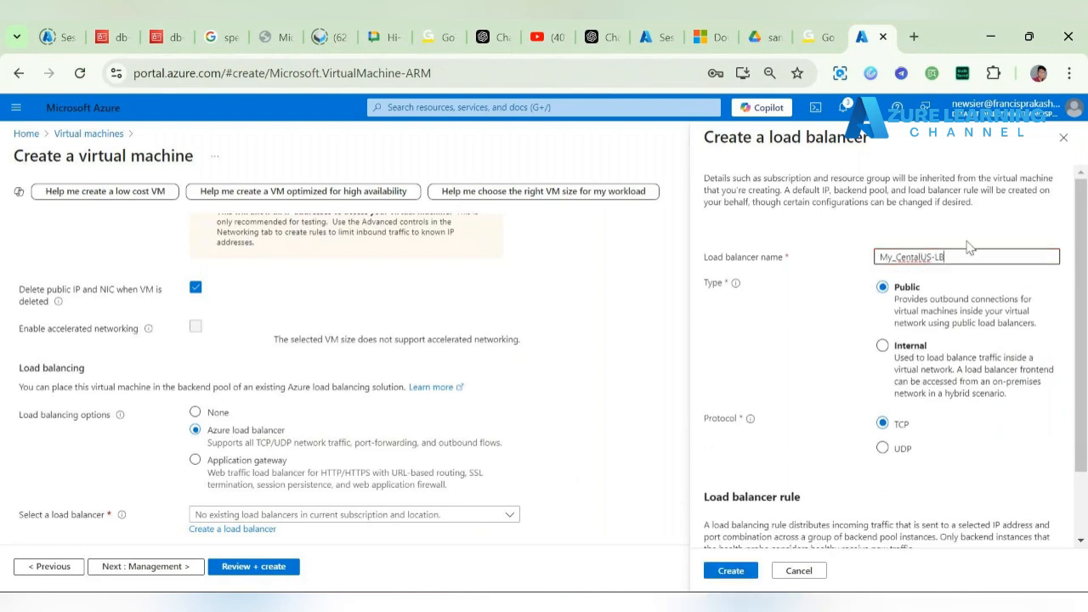
{"action": "left_click", "coordinate": [986, 241]}
{"action": "scroll", "coordinate": [845, 418], "scroll_direction": "down", "scroll_amount": 2}
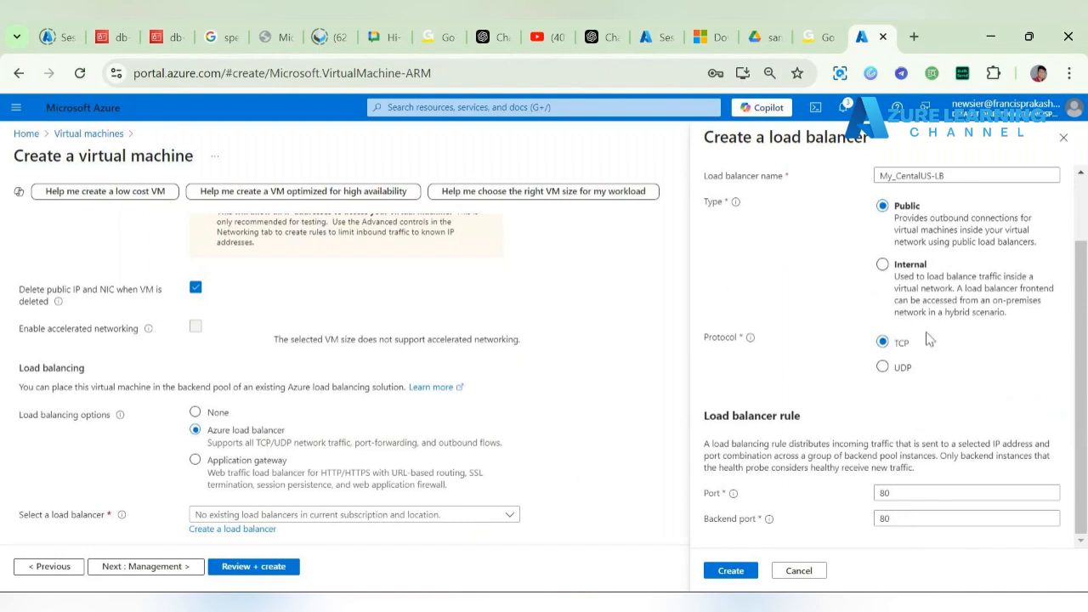
{"action": "left_click", "coordinate": [741, 576]}
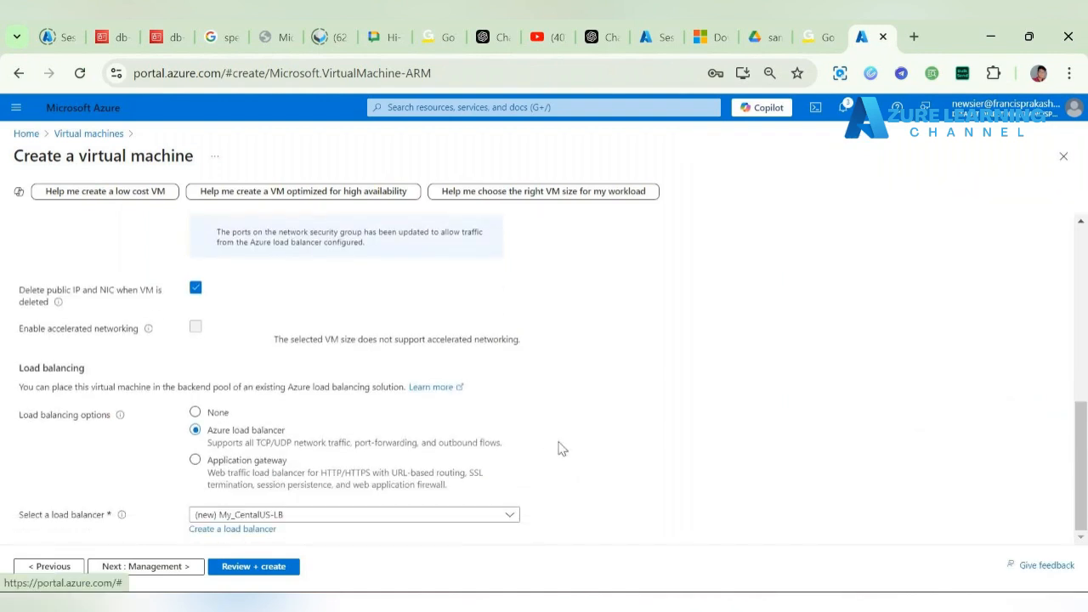
Step: Advance vm2's form past Management and Monitoring to Advanced and tick Enable user data
{"action": "left_click", "coordinate": [160, 574]}
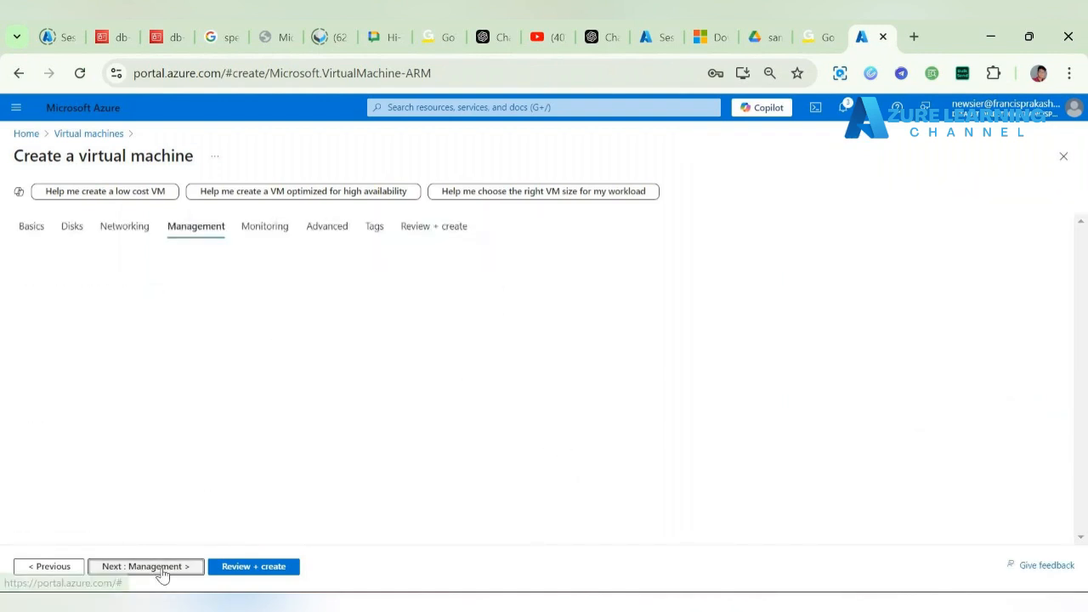
{"action": "left_click", "coordinate": [160, 574]}
{"action": "left_click", "coordinate": [160, 574]}
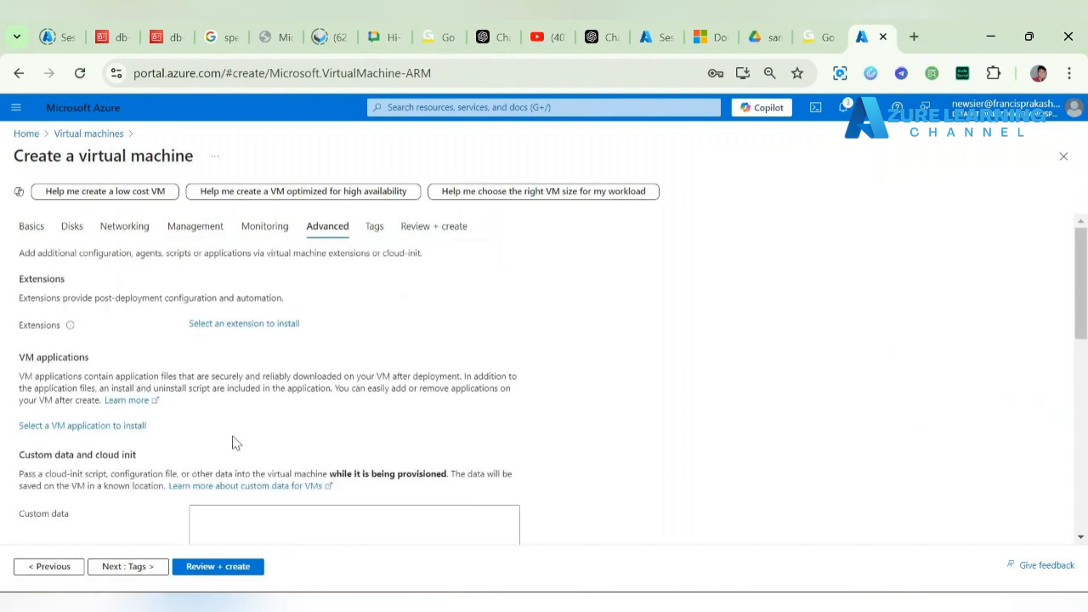
{"action": "scroll", "coordinate": [235, 442], "scroll_direction": "down", "scroll_amount": 4}
{"action": "left_click", "coordinate": [195, 409]}
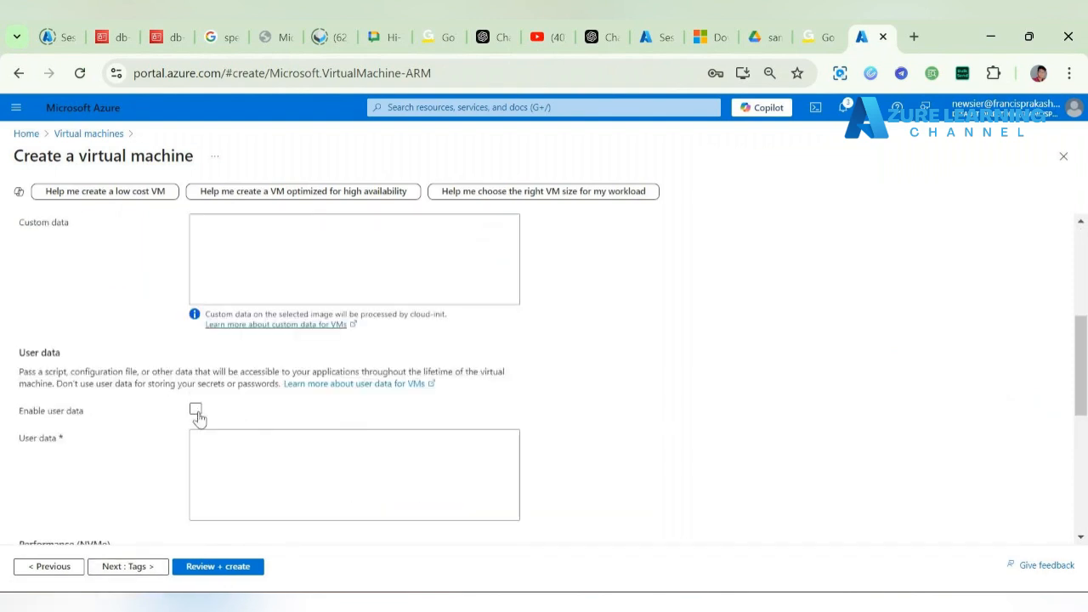
{"action": "left_click", "coordinate": [195, 411]}
{"action": "scroll", "coordinate": [255, 425], "scroll_direction": "down", "scroll_amount": 1}
{"action": "left_click", "coordinate": [235, 386]}
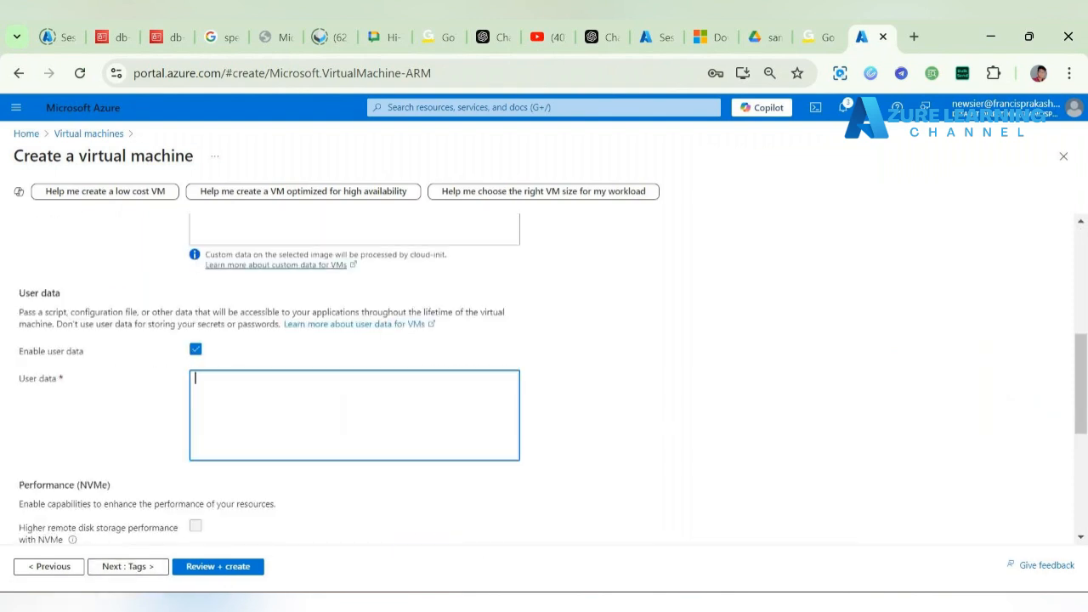
Step: Paste lines 1–8 of the Notepad++ nginx script into vm2's User data box
{"action": "key", "text": "alt+Tab"}
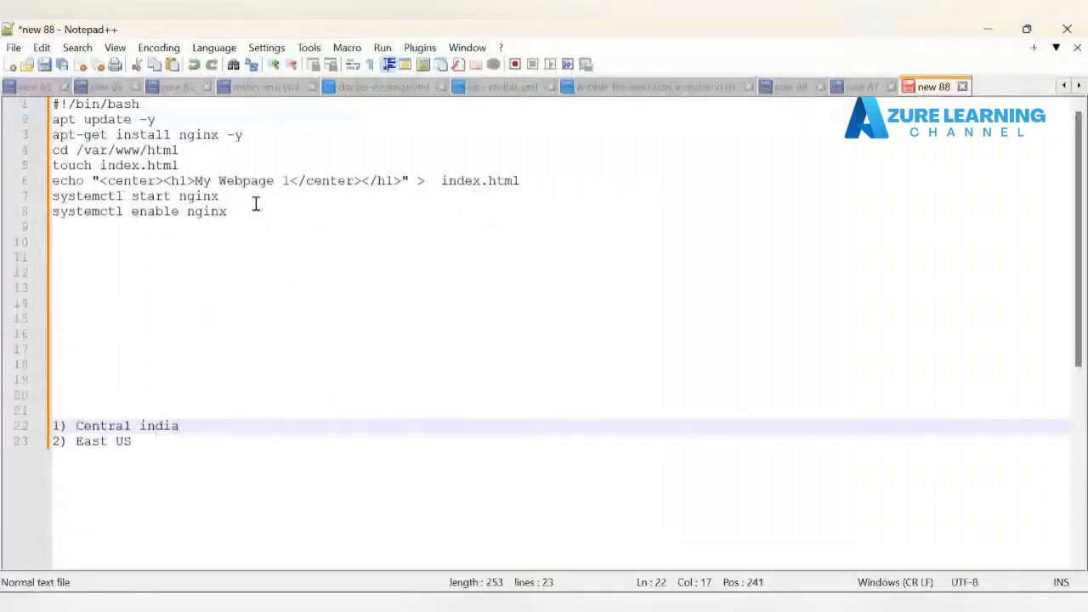
{"action": "left_click_drag", "start_coordinate": [252, 209], "coordinate": [41, 108]}
{"action": "key", "text": "ctrl+c"}
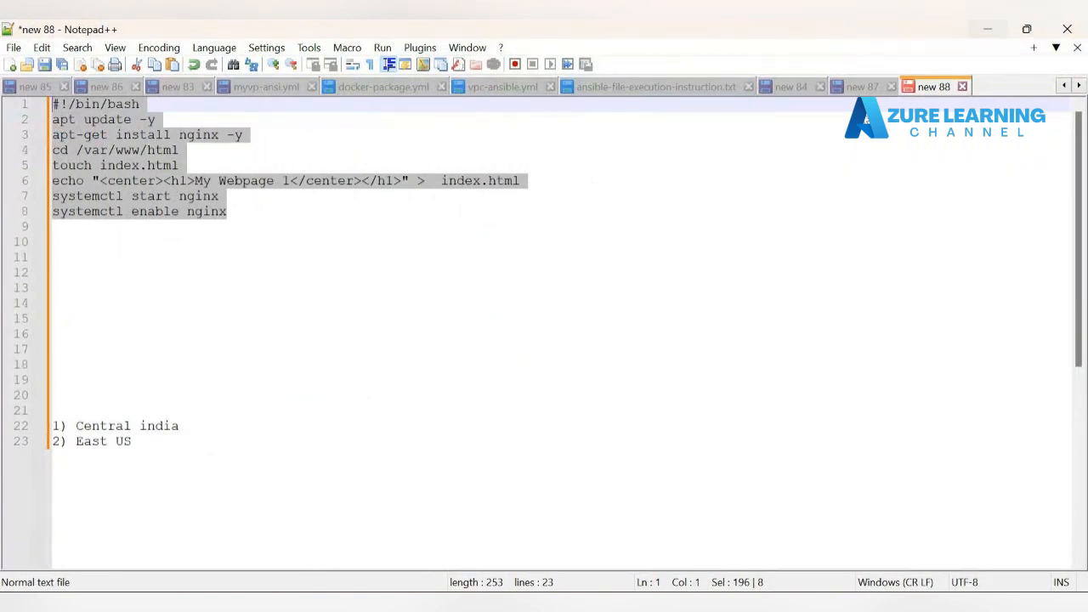
{"action": "left_click", "coordinate": [988, 28]}
{"action": "key", "text": "ctrl+v"}
{"action": "scroll", "coordinate": [280, 397], "scroll_direction": "up", "scroll_amount": 1}
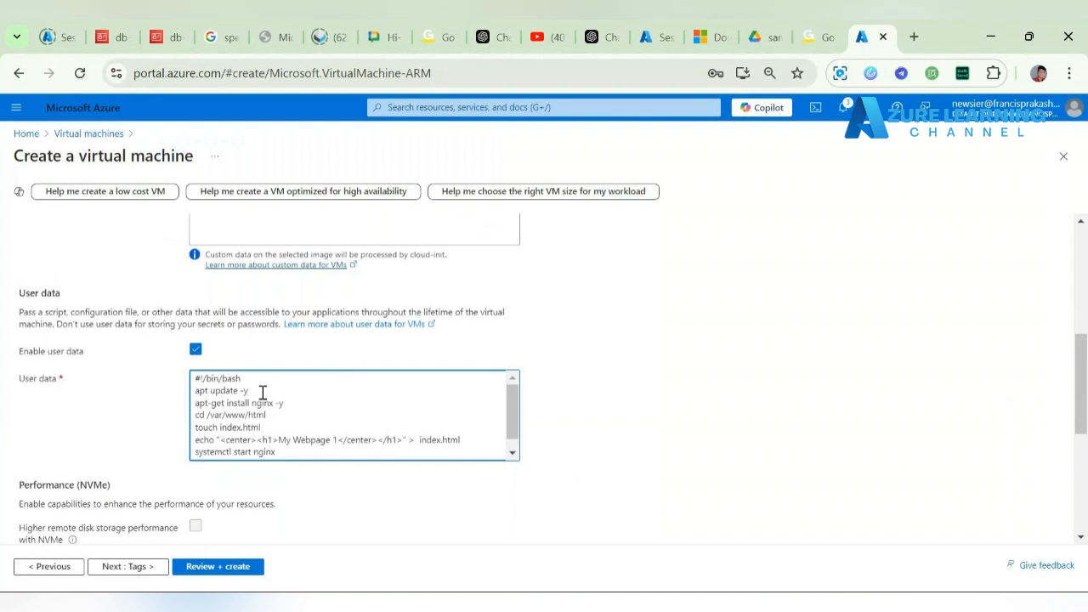
Step: Remove -y from the apt update line and change the heading to 'My Webpage 2 - Cental us'
{"action": "key", "text": "BackSpace"}
{"action": "key", "text": "BackSpace"}
{"action": "key", "text": "BackSpace"}
{"action": "scroll", "coordinate": [321, 431], "scroll_direction": "down", "scroll_amount": 1}
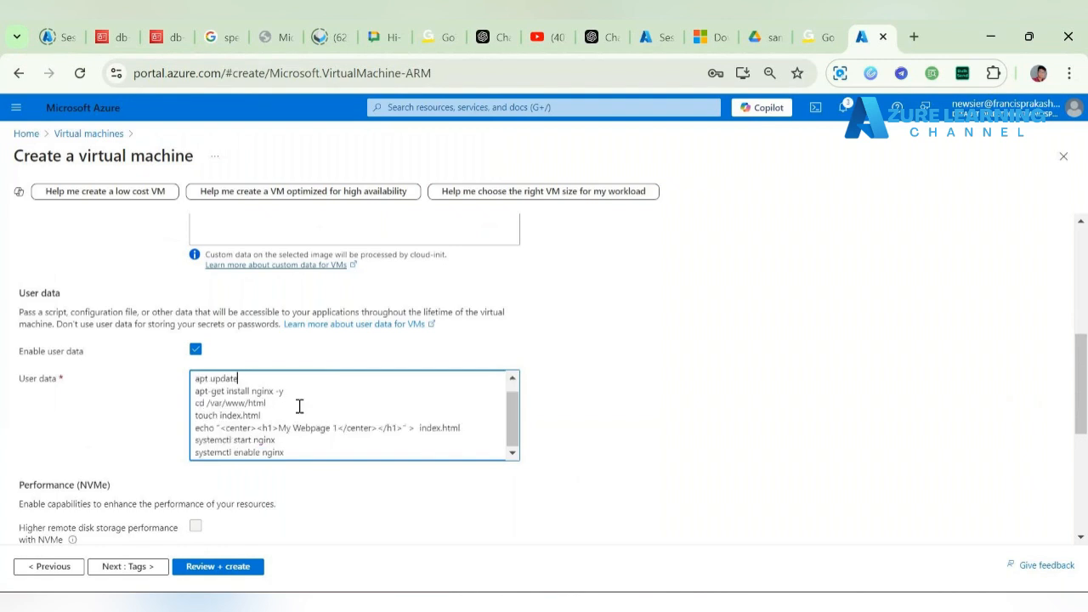
{"action": "left_click_drag", "start_coordinate": [275, 413], "coordinate": [189, 417]}
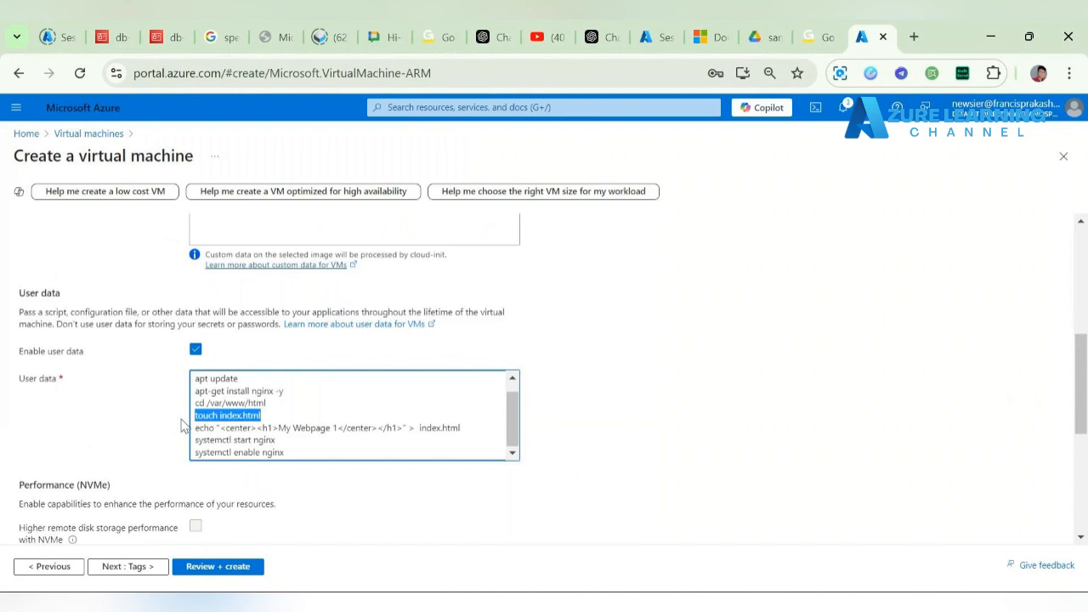
{"action": "left_click", "coordinate": [281, 430]}
{"action": "left_click_drag", "start_coordinate": [279, 430], "coordinate": [337, 427]}
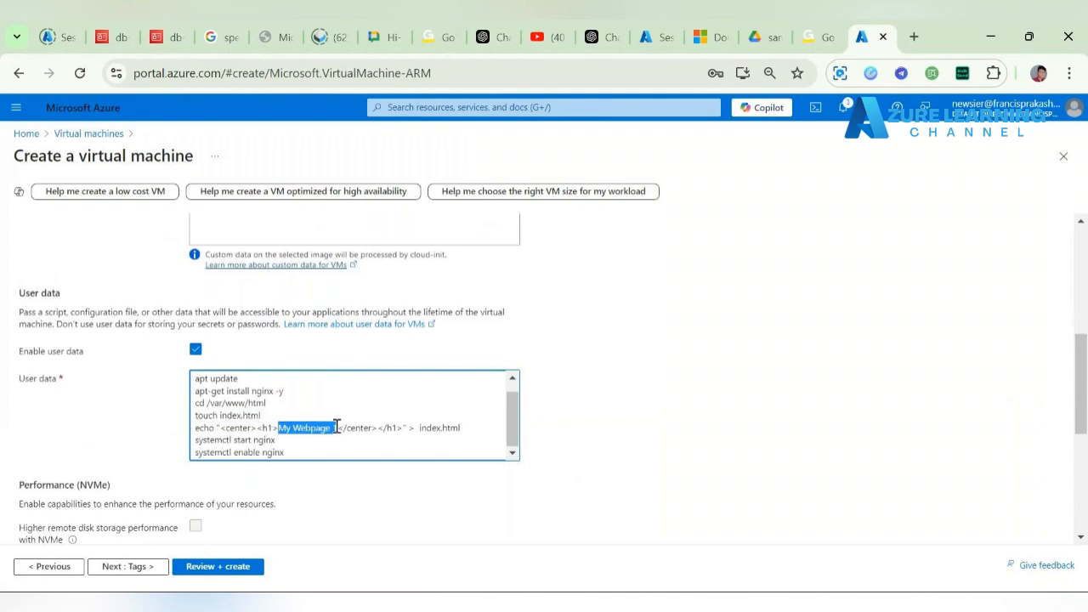
{"action": "left_click", "coordinate": [337, 426]}
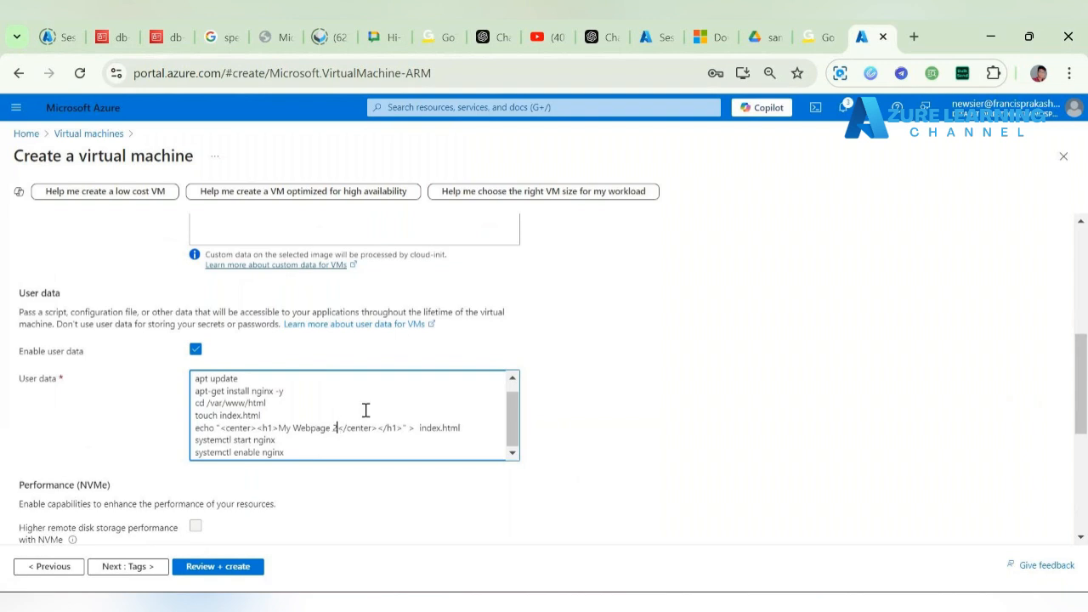
{"action": "scroll", "coordinate": [539, 363], "scroll_direction": "up", "scroll_amount": 5}
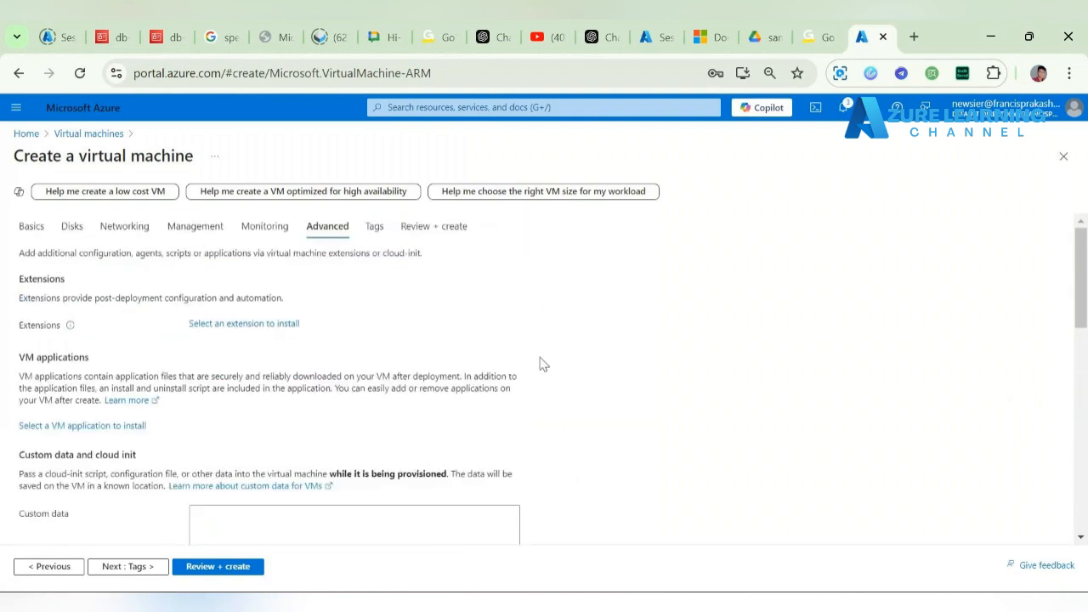
{"action": "scroll", "coordinate": [539, 363], "scroll_direction": "down", "scroll_amount": 8}
{"action": "scroll", "coordinate": [361, 463], "scroll_direction": "down", "scroll_amount": 1}
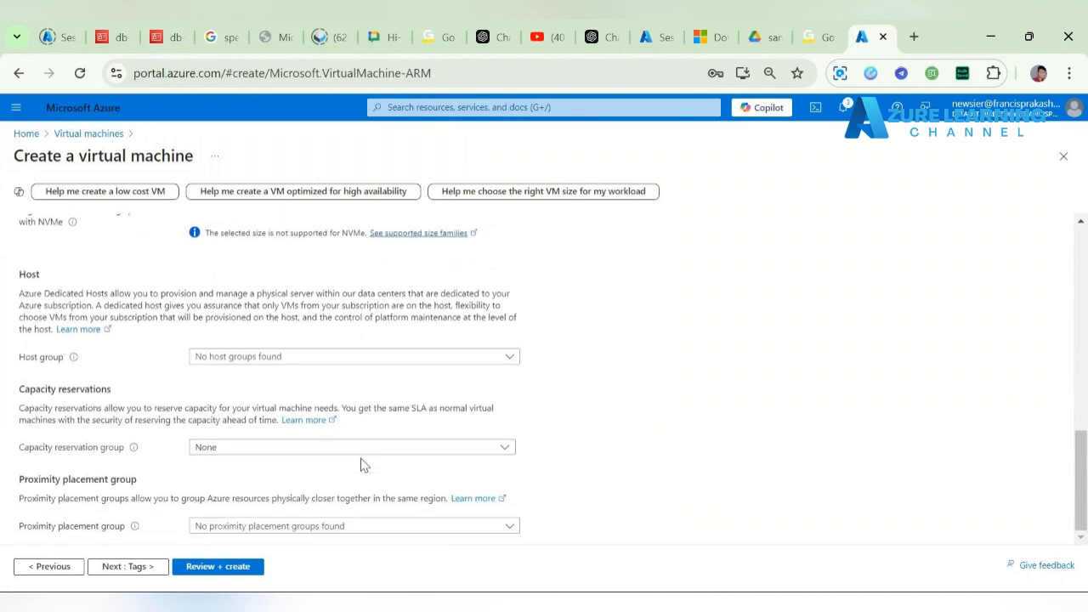
{"action": "scroll", "coordinate": [360, 463], "scroll_direction": "up", "scroll_amount": 3}
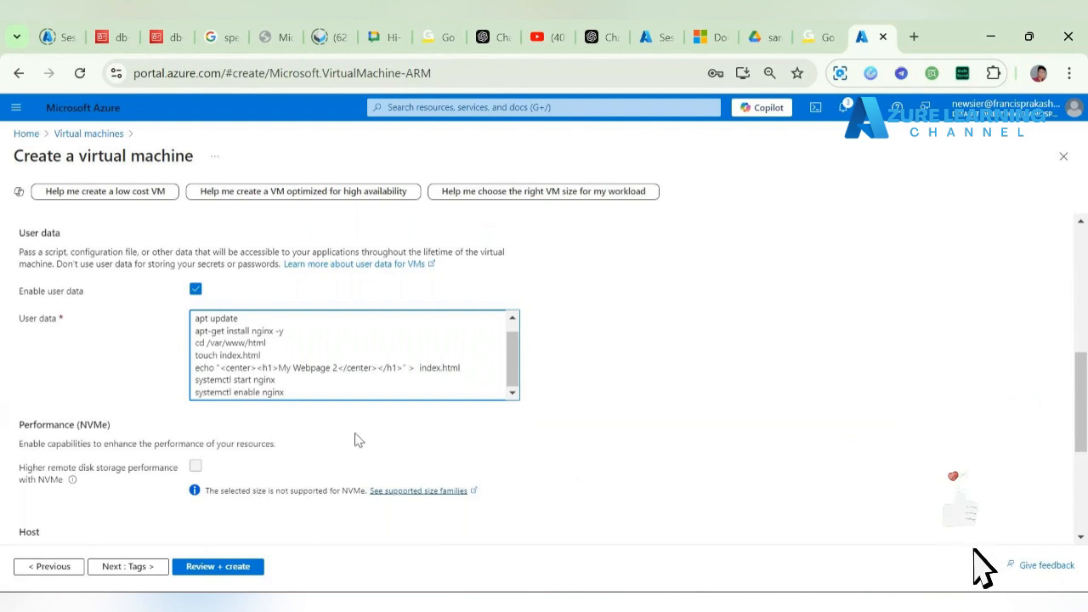
{"action": "type", "text": "- Cental "}
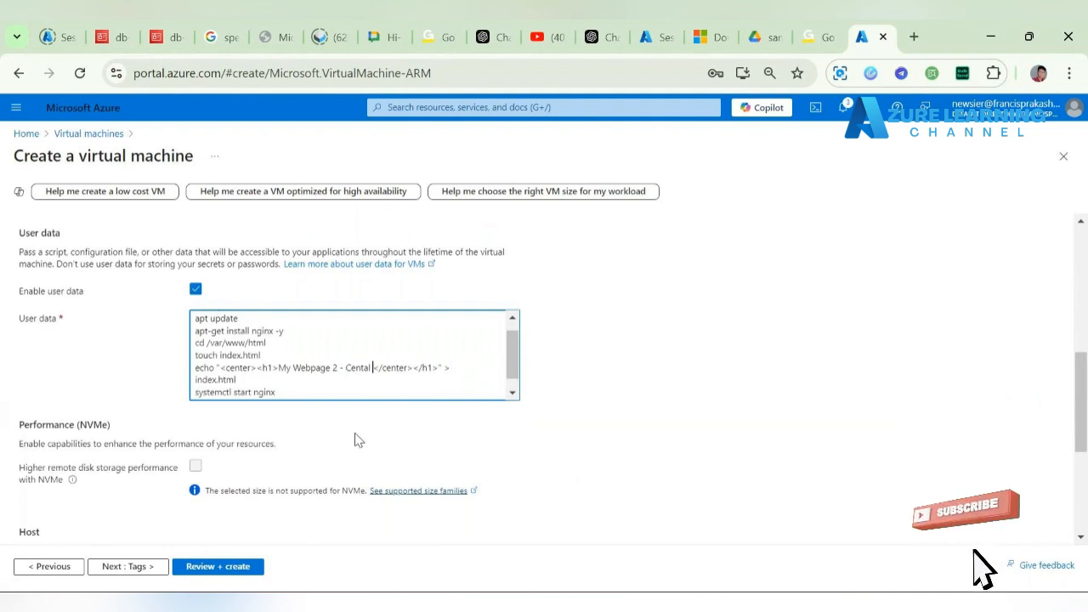
{"action": "type", "text": "us"}
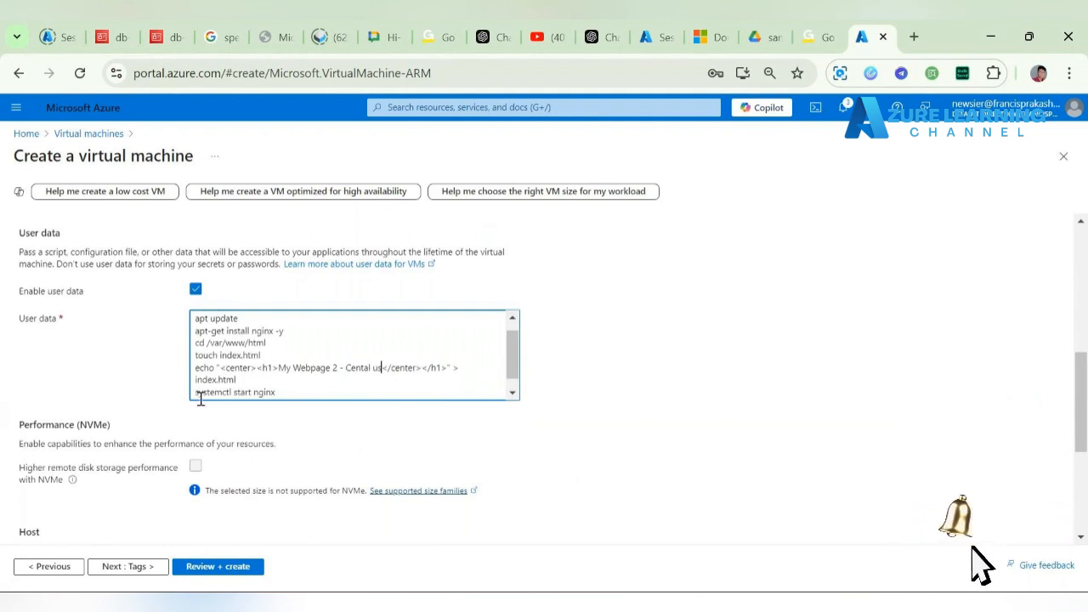
Step: Proceed to vm2's Review + create page for final validation
{"action": "scroll", "coordinate": [283, 377], "scroll_direction": "down", "scroll_amount": 1}
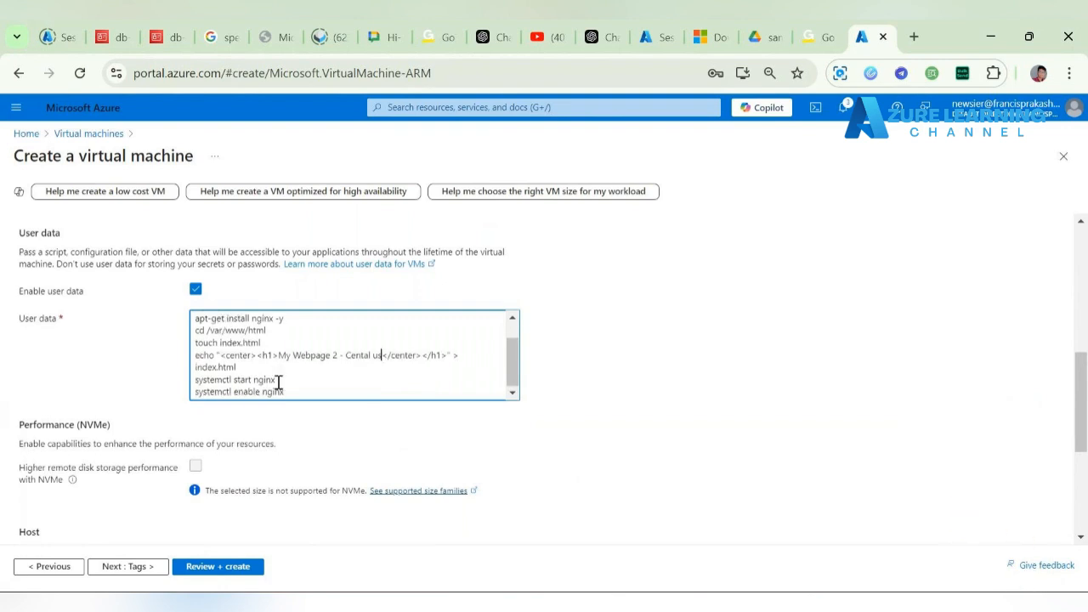
{"action": "scroll", "coordinate": [365, 439], "scroll_direction": "down", "scroll_amount": 5}
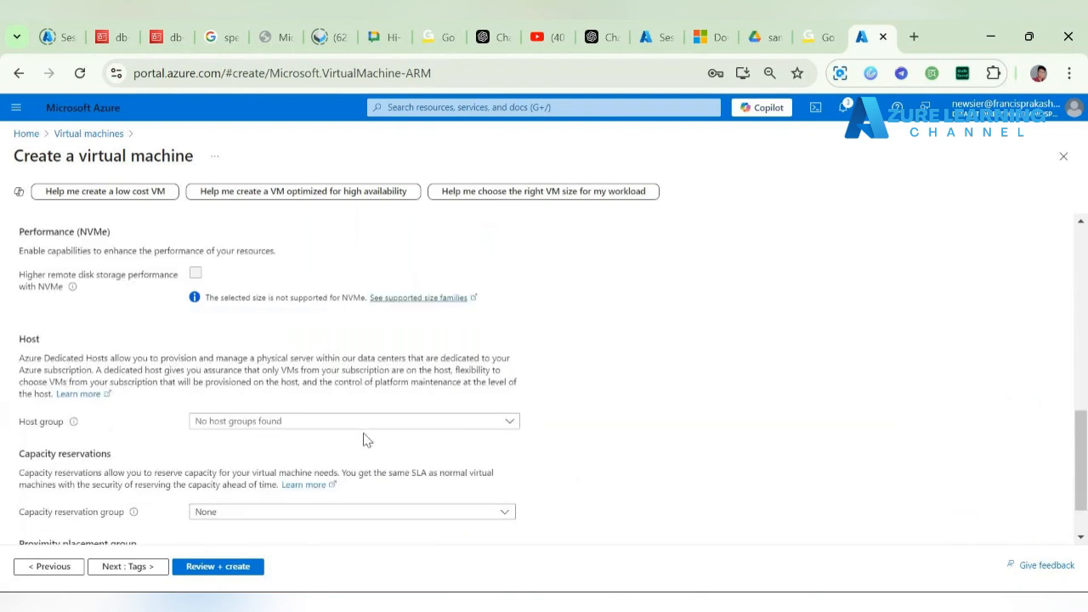
{"action": "left_click", "coordinate": [231, 566]}
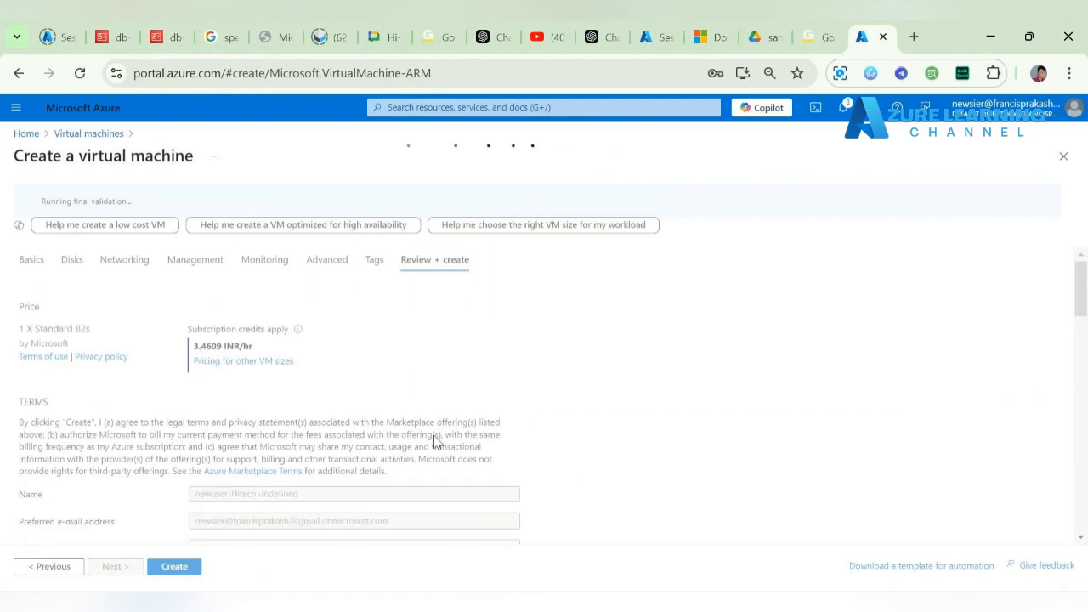
Step: Check the validated vm2 summary and submit its deployment to Mohan-LB-rg1
{"action": "scroll", "coordinate": [433, 440], "scroll_direction": "down", "scroll_amount": 10}
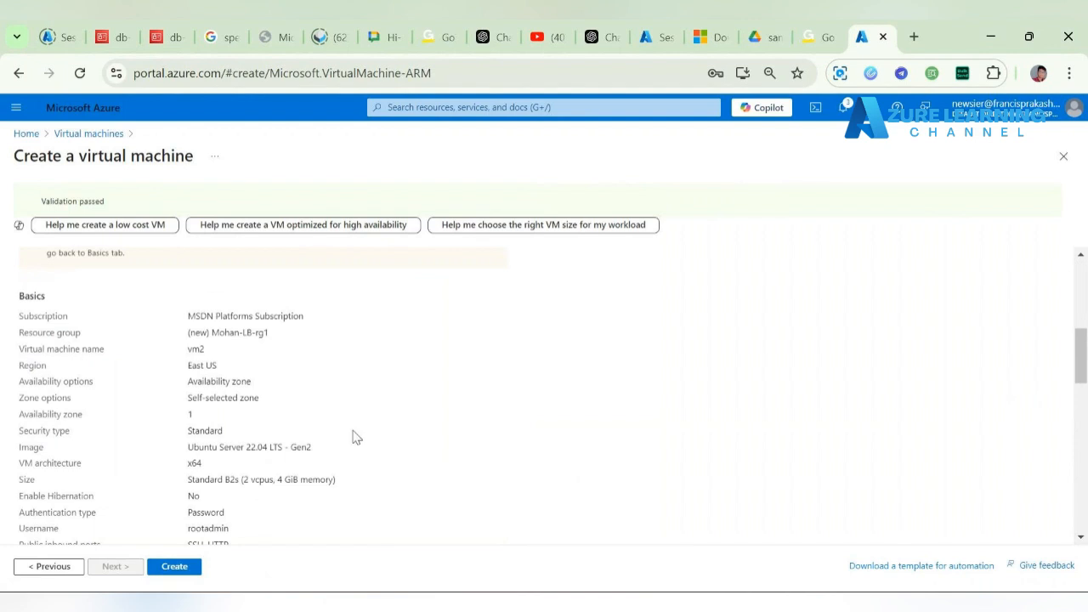
{"action": "scroll", "coordinate": [394, 457], "scroll_direction": "down", "scroll_amount": 1}
{"action": "scroll", "coordinate": [394, 457], "scroll_direction": "down", "scroll_amount": 15}
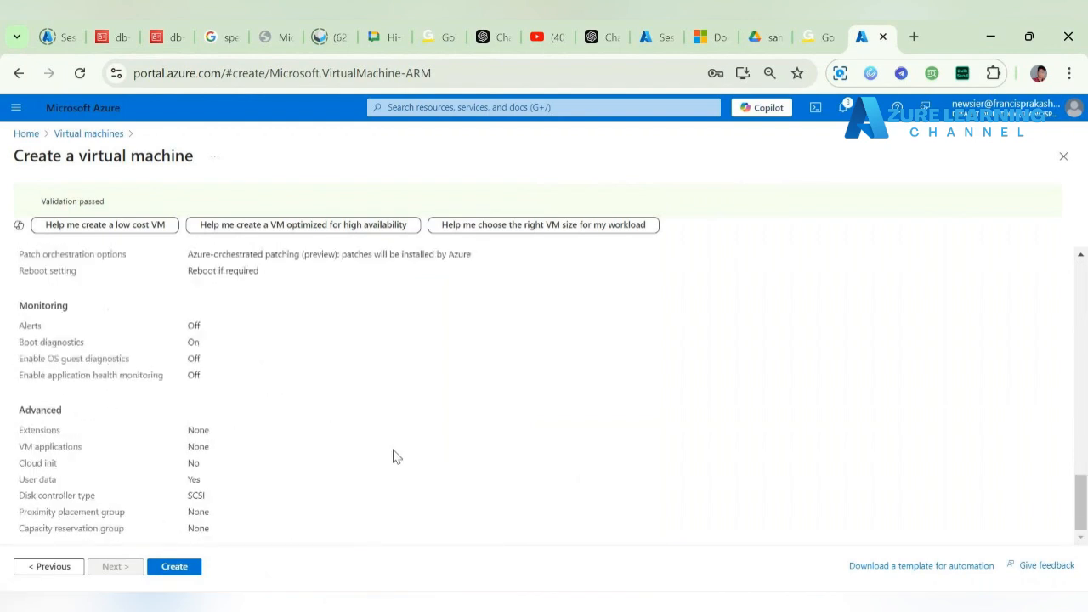
{"action": "scroll", "coordinate": [393, 457], "scroll_direction": "up", "scroll_amount": 2}
{"action": "scroll", "coordinate": [394, 456], "scroll_direction": "up", "scroll_amount": 3}
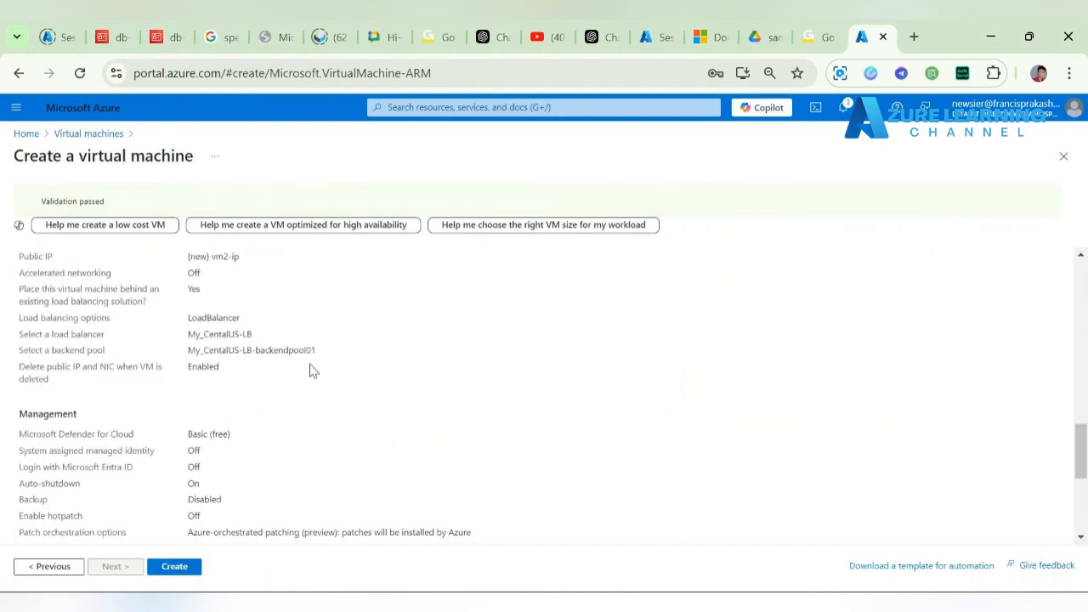
{"action": "left_click", "coordinate": [176, 566]}
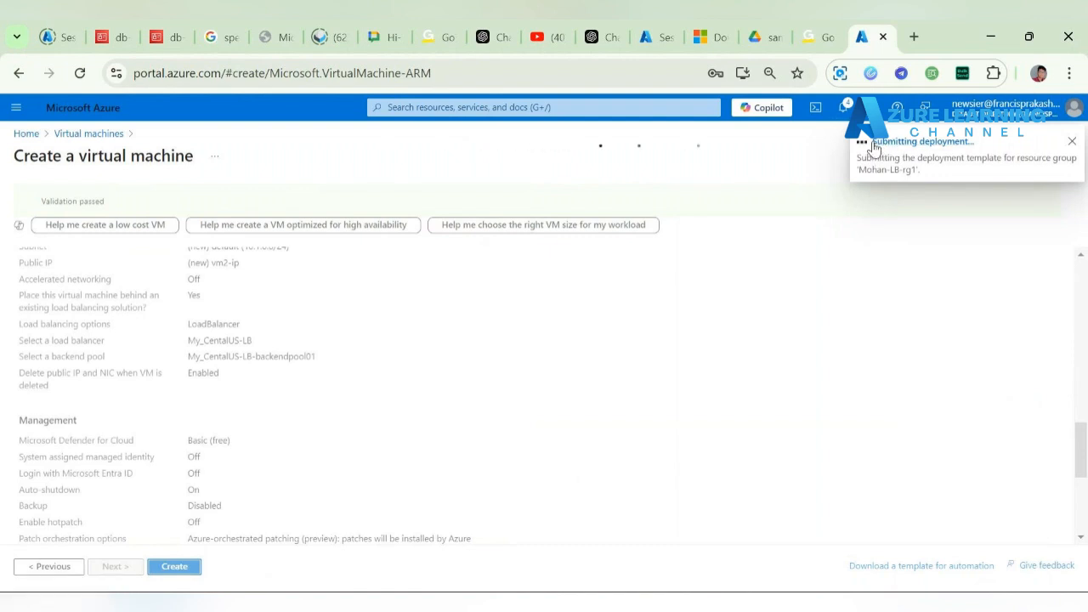
Step: Open vm1 from the Virtual machines list and copy its public IP 20.40.42.25
{"action": "left_click", "coordinate": [965, 142]}
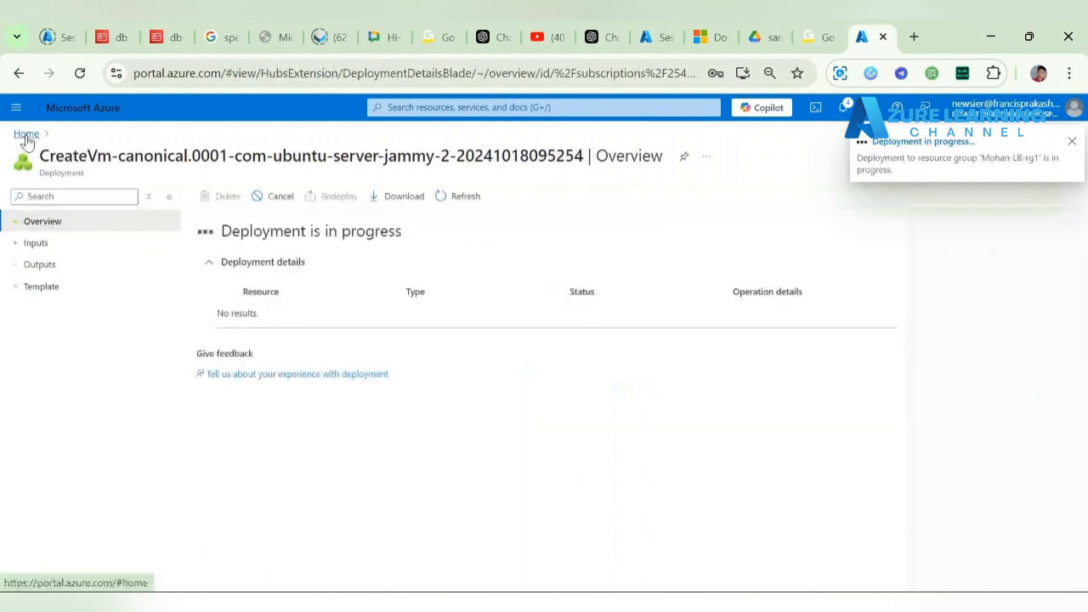
{"action": "left_click", "coordinate": [29, 136]}
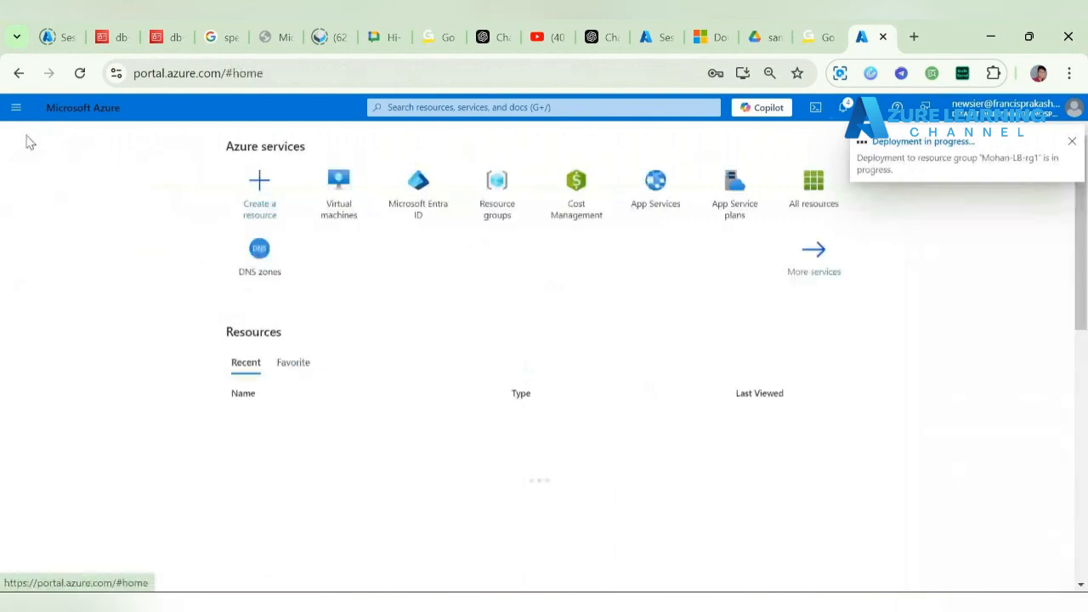
{"action": "left_click", "coordinate": [344, 200]}
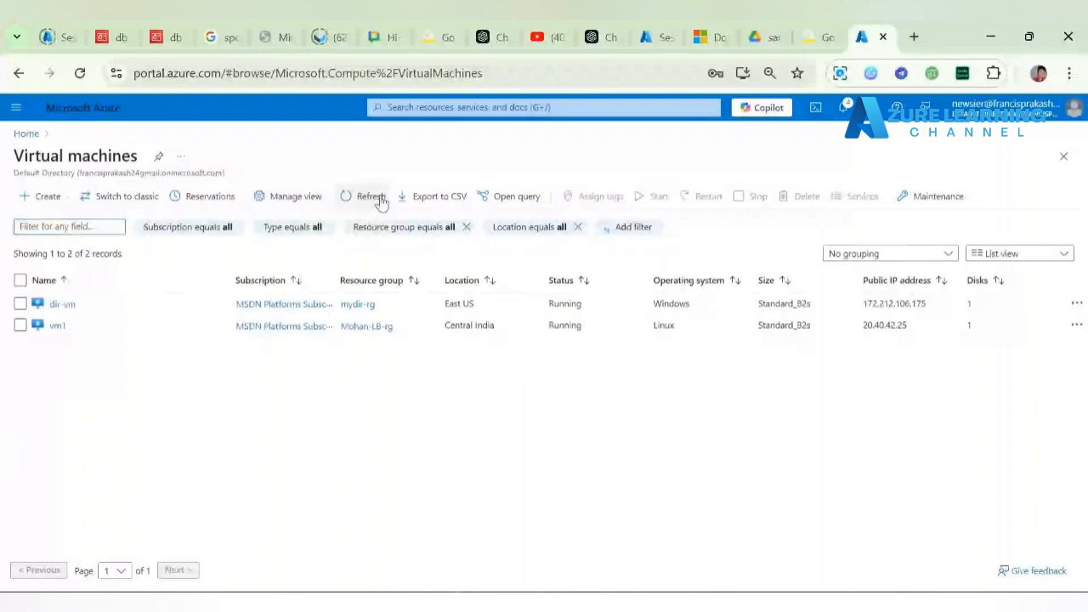
{"action": "left_click", "coordinate": [57, 326]}
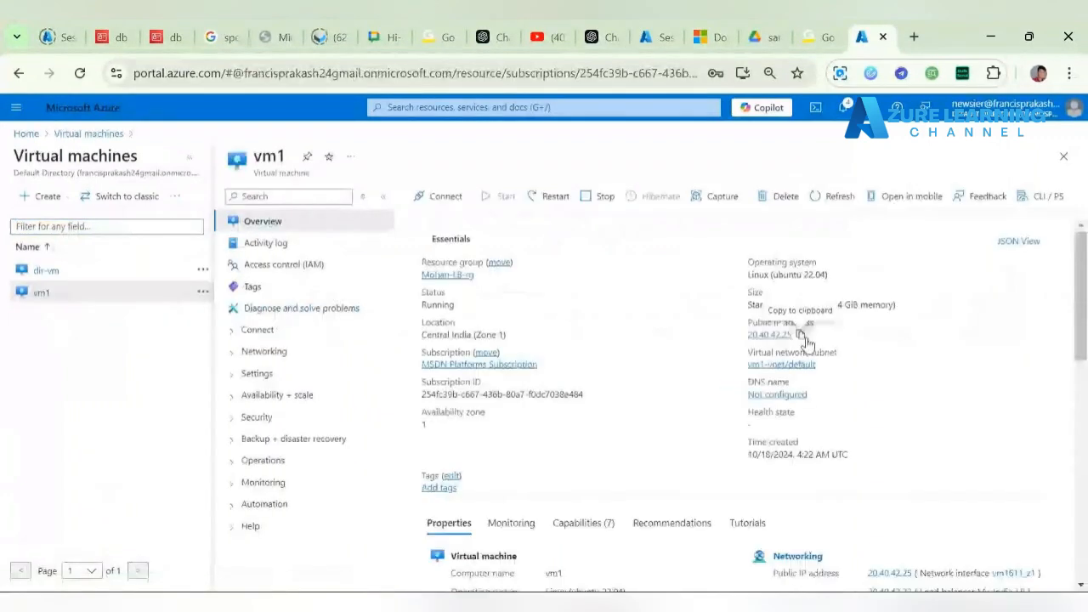
{"action": "left_click", "coordinate": [802, 335]}
{"action": "key", "text": "super+r"}
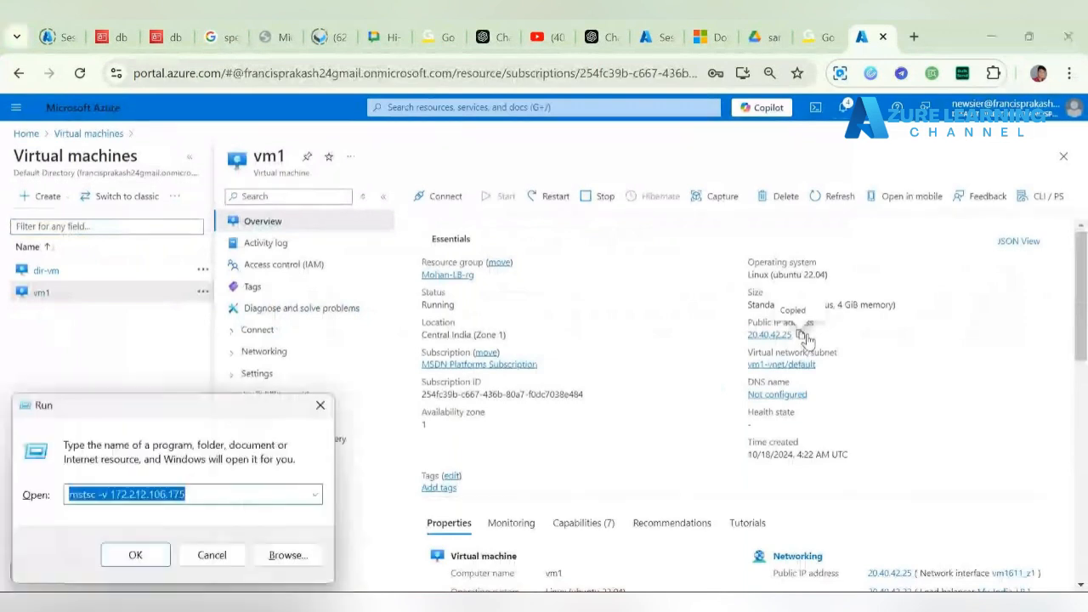
{"action": "left_click", "coordinate": [210, 489]}
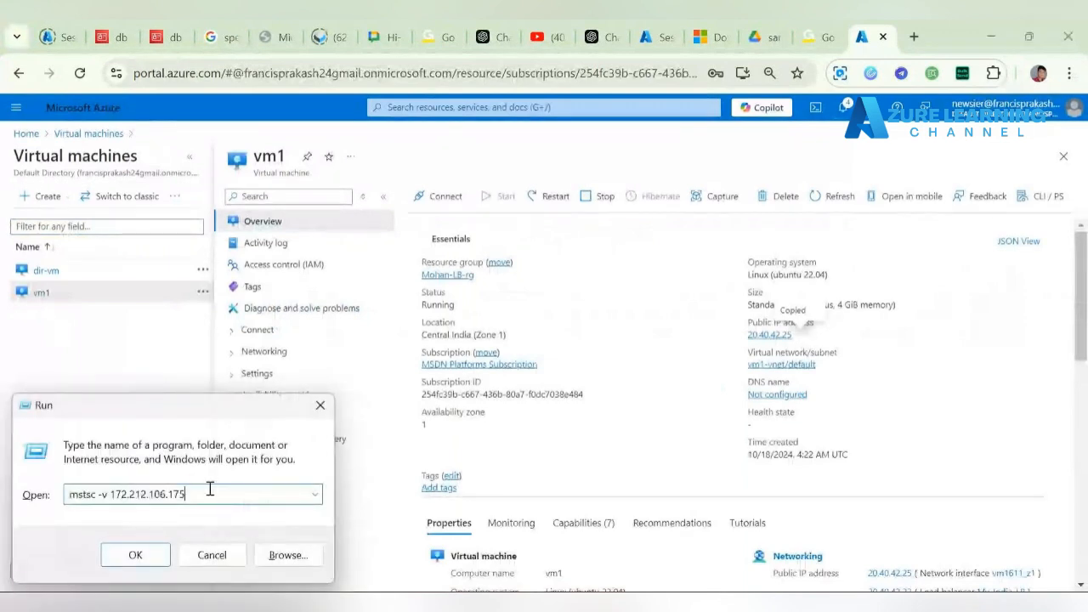
{"action": "key", "text": "BackSpace"}
{"action": "key", "text": "BackSpace"}
{"action": "key", "text": "BackSpace"}
{"action": "key", "text": "BackSpace"}
{"action": "key", "text": "BackSpace"}
{"action": "key", "text": "BackSpace"}
{"action": "key", "text": "BackSpace"}
{"action": "key", "text": "BackSpace"}
{"action": "key", "text": "BackSpace"}
{"action": "key", "text": "BackSpace"}
{"action": "key", "text": "BackSpace"}
{"action": "key", "text": "BackSpace"}
{"action": "key", "text": "BackSpace"}
{"action": "key", "text": "BackSpace"}
{"action": "key", "text": "BackSpace"}
{"action": "key", "text": "BackSpace"}
{"action": "key", "text": "BackSpace"}
{"action": "key", "text": "BackSpace"}
{"action": "key", "text": "BackSpace"}
{"action": "key", "text": "BackSpace"}
{"action": "key", "text": "BackSpace"}
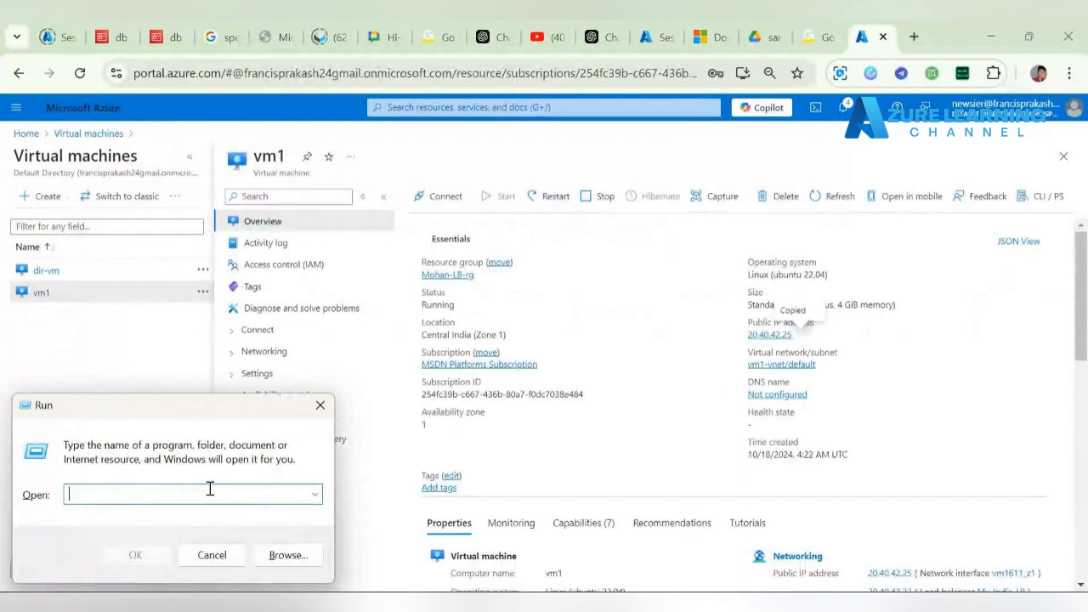
{"action": "type", "text": "putty"}
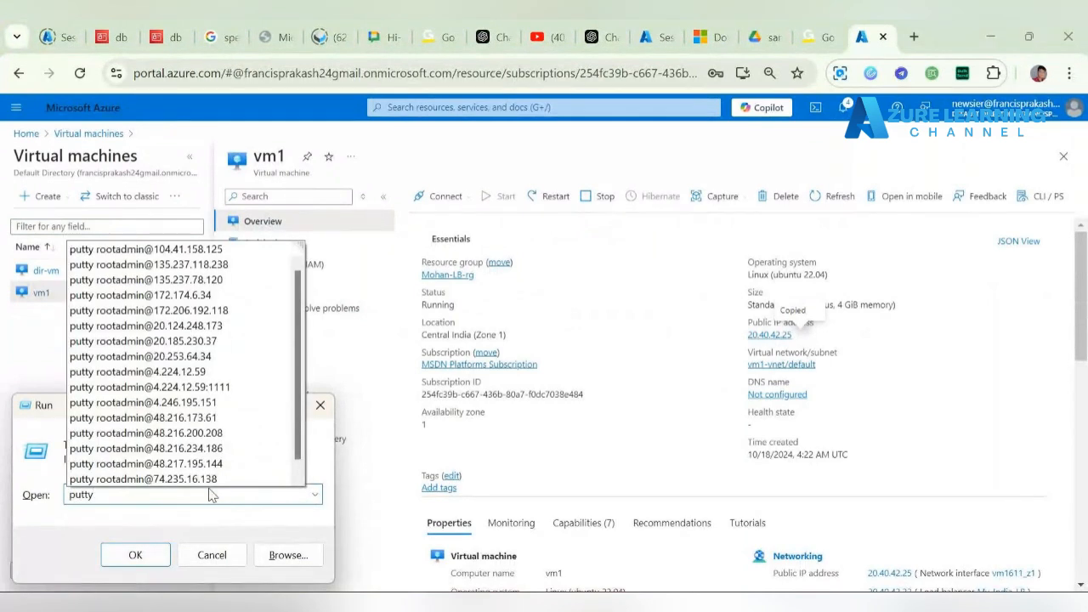
{"action": "type", "text": " root"}
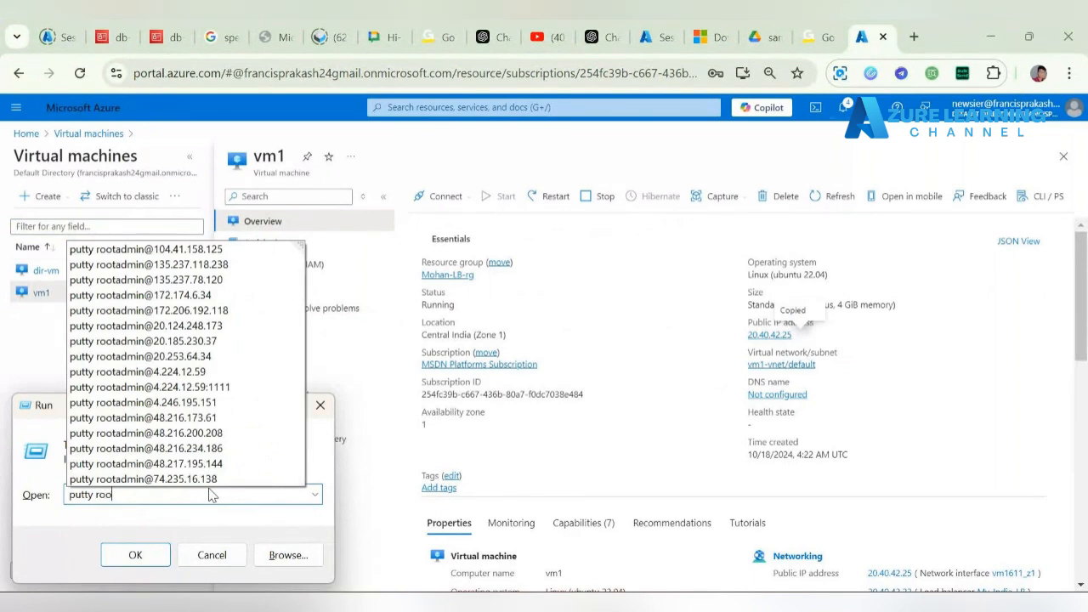
{"action": "type", "text": "admin@"}
{"action": "key", "text": "ctrl+v"}
{"action": "key", "text": "Return"}
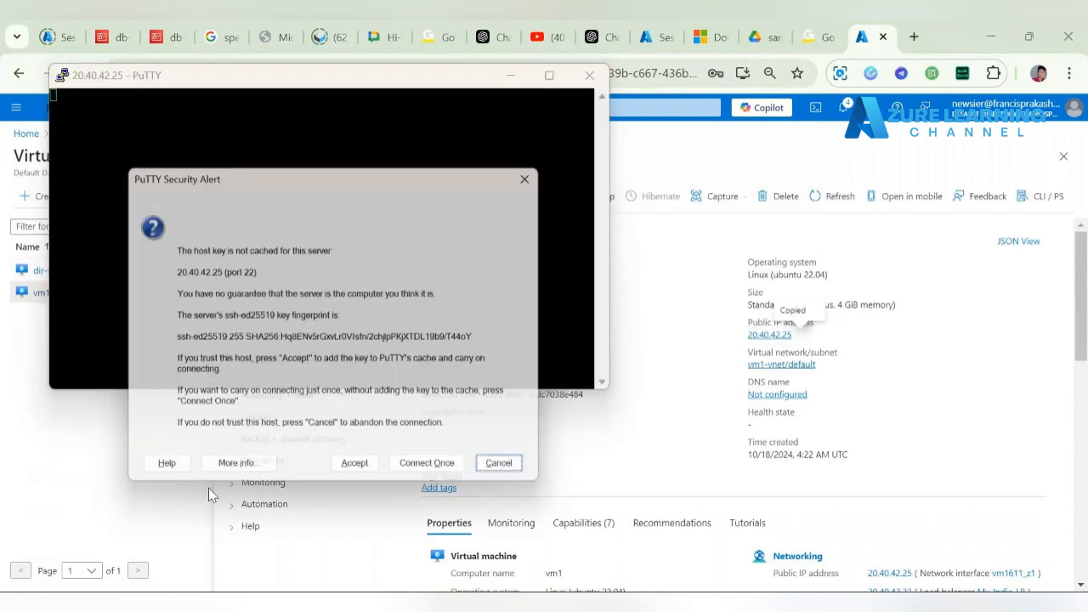
{"action": "left_click", "coordinate": [358, 476]}
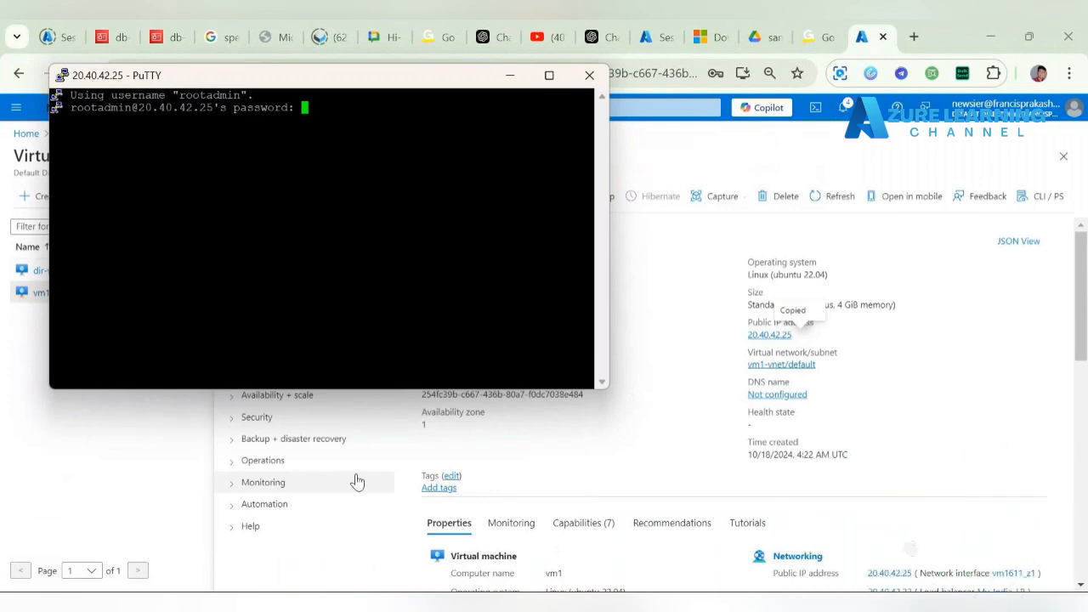
Step: Log in to vm1, switch to root with sudo su, and clear the screen
{"action": "key", "text": "Return"}
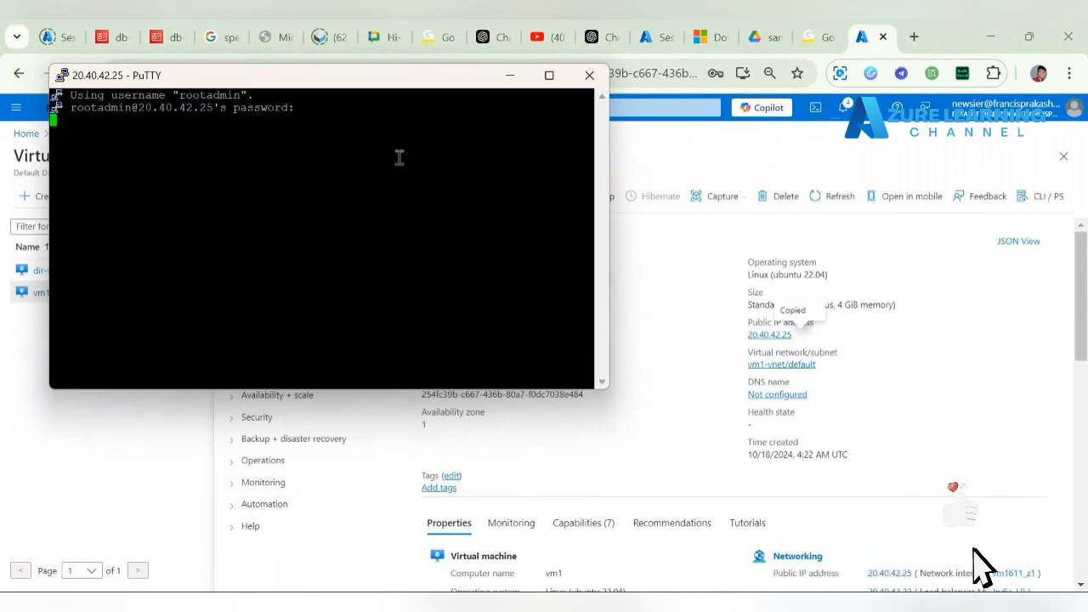
{"action": "type", "text": "clea"}
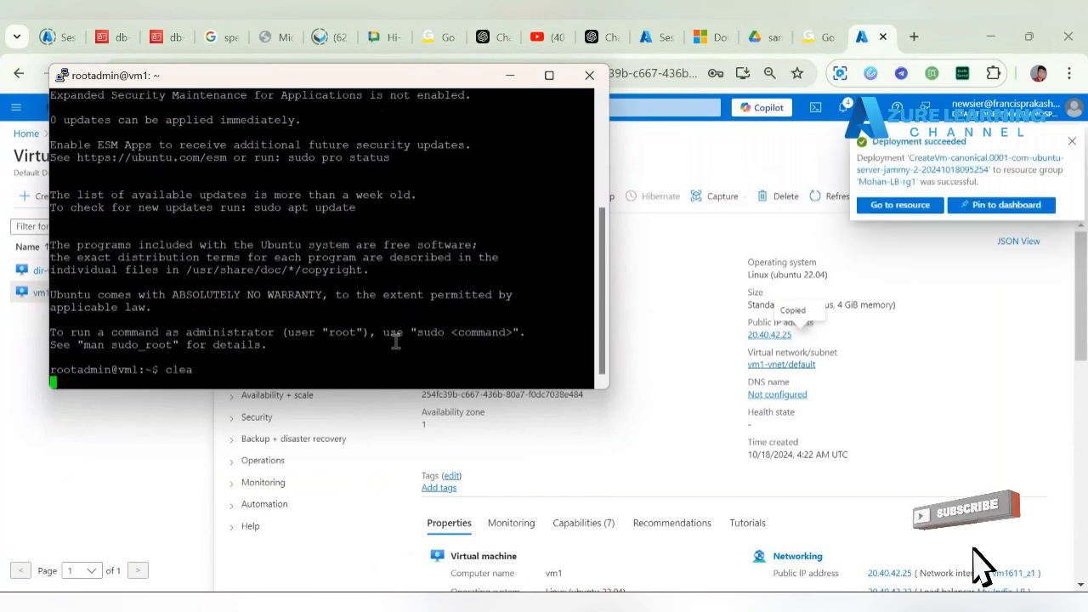
{"action": "key", "text": "Return"}
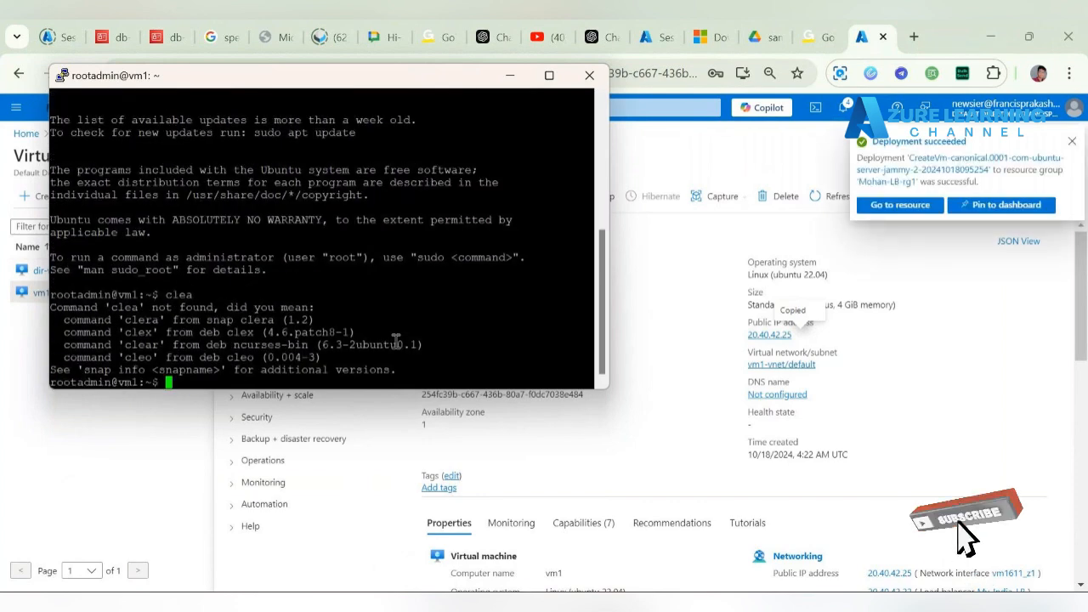
{"action": "type", "text": "clear"}
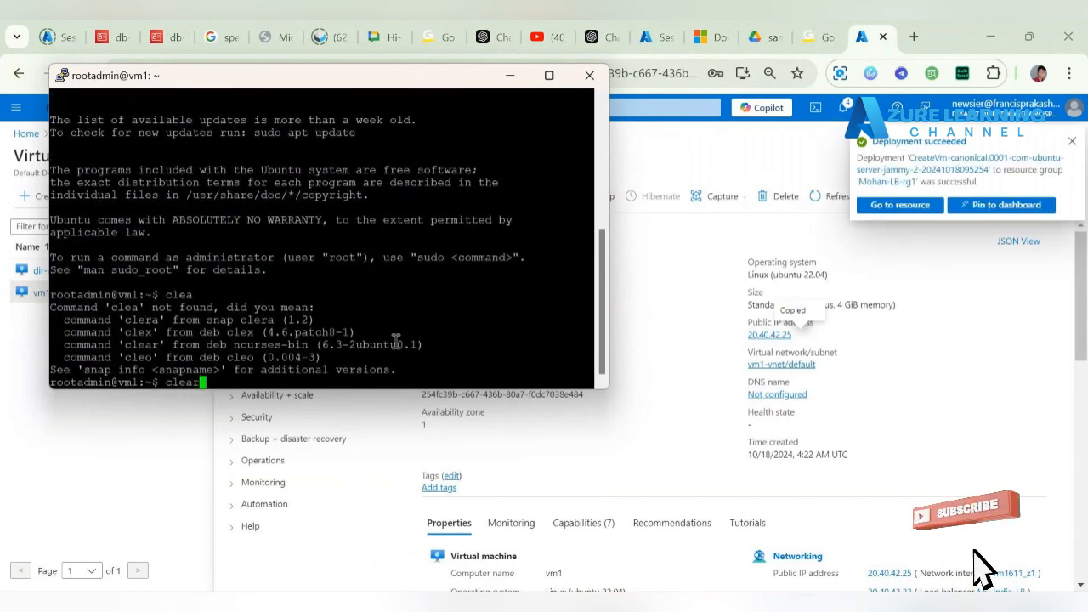
{"action": "key", "text": "Return"}
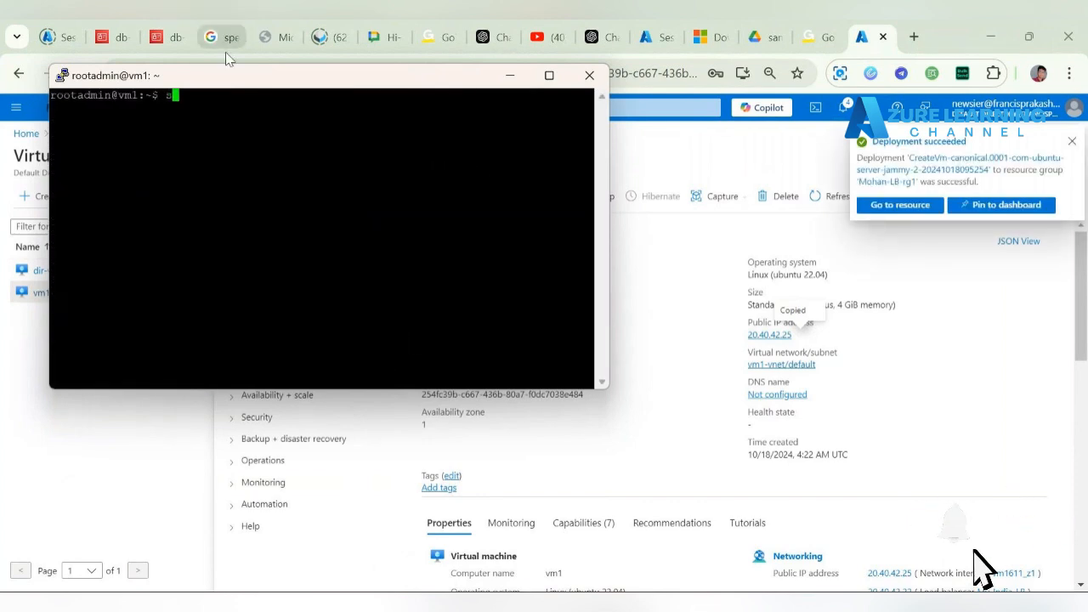
{"action": "type", "text": "sudo su"}
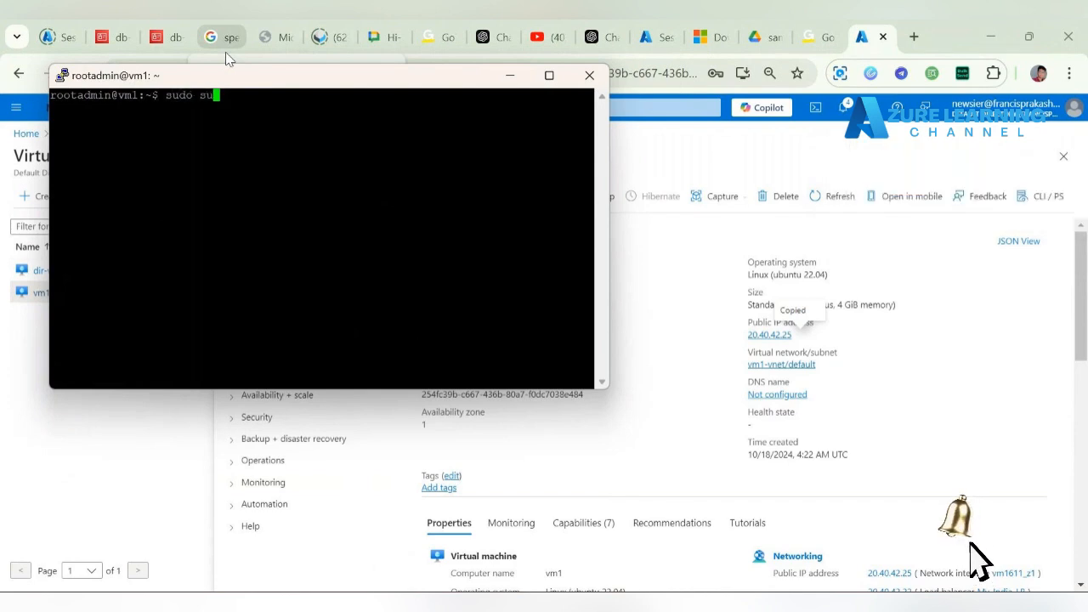
{"action": "key", "text": "Return"}
{"action": "type", "text": "clear"}
{"action": "key", "text": "Return"}
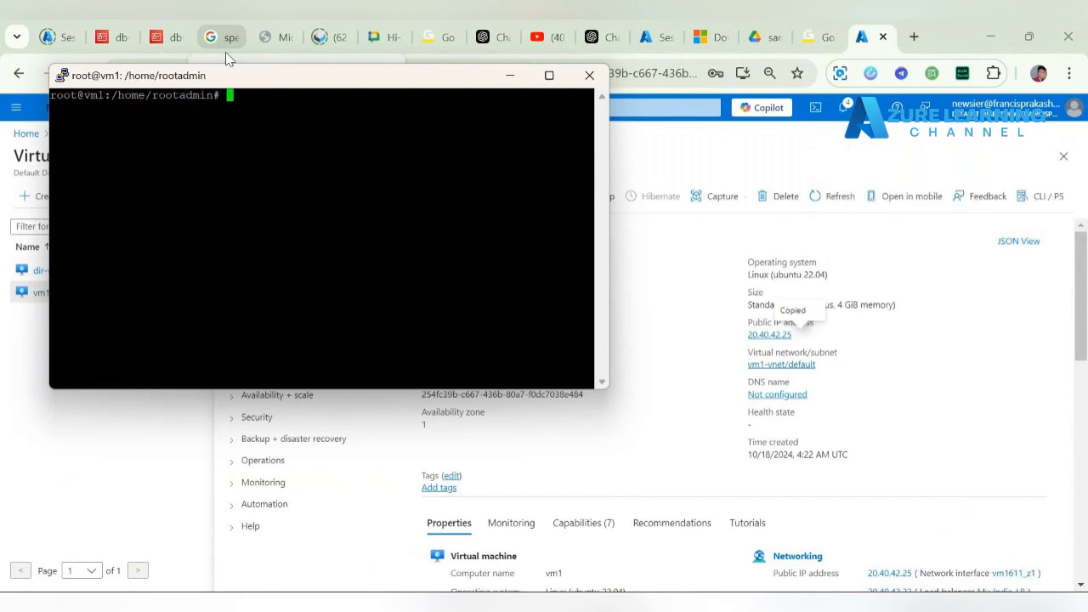
Step: Run apt update and apt-get install nginx -y on vm1, then clear the terminal
{"action": "type", "text": "apt update"}
{"action": "key", "text": "Return"}
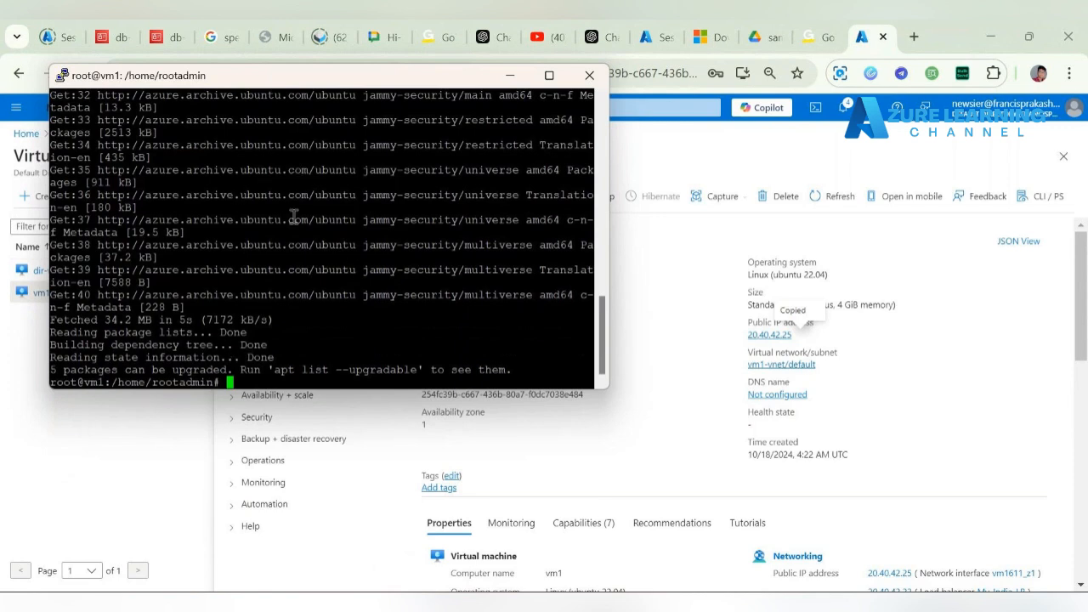
{"action": "type", "text": "apt-get instsl"}
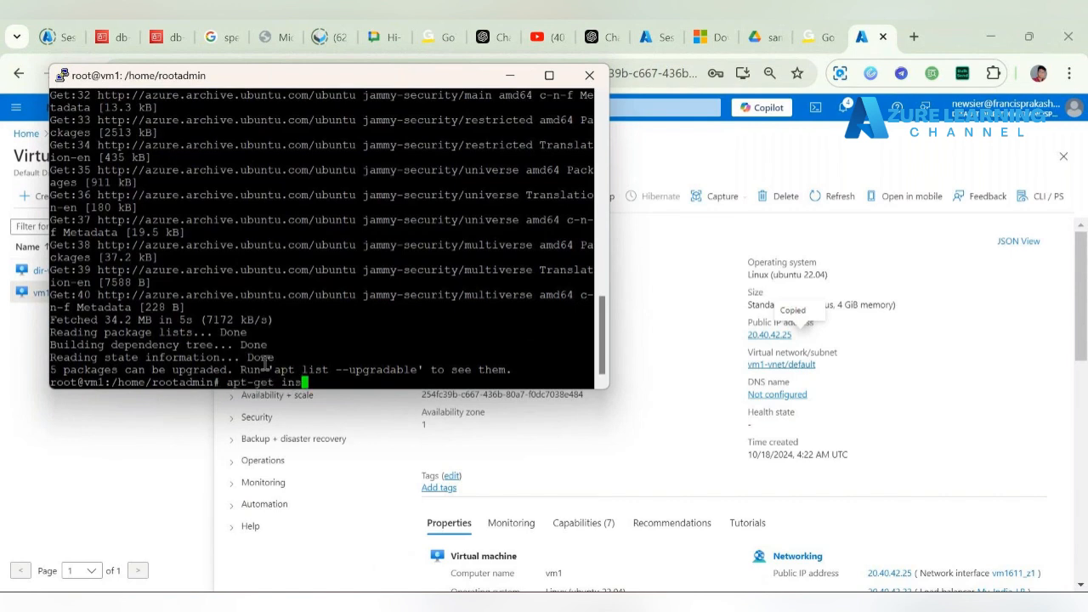
{"action": "key", "text": "BackSpace"}
{"action": "key", "text": "BackSpace"}
{"action": "type", "text": "all nginx -y"}
{"action": "key", "text": "Return"}
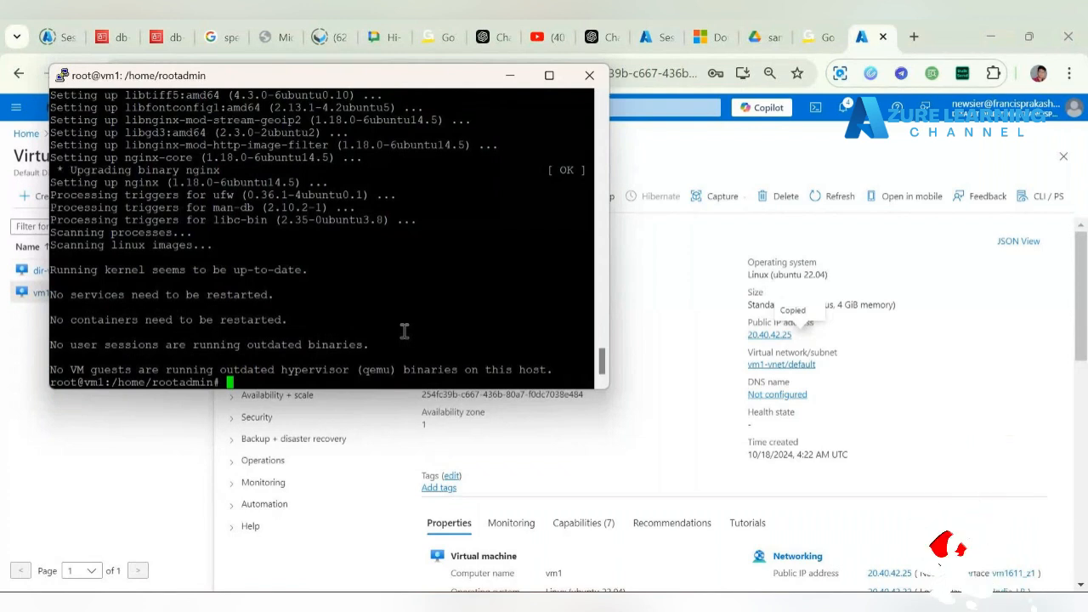
{"action": "key", "text": "ctrl+l"}
{"action": "type", "text": "cd /"}
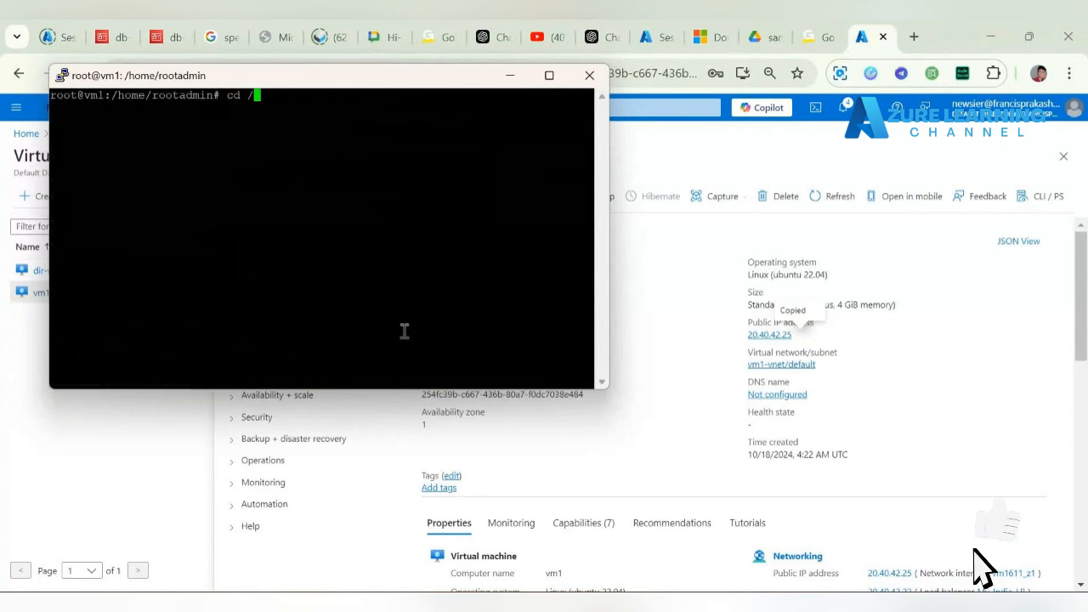
{"action": "type", "text": "var"}
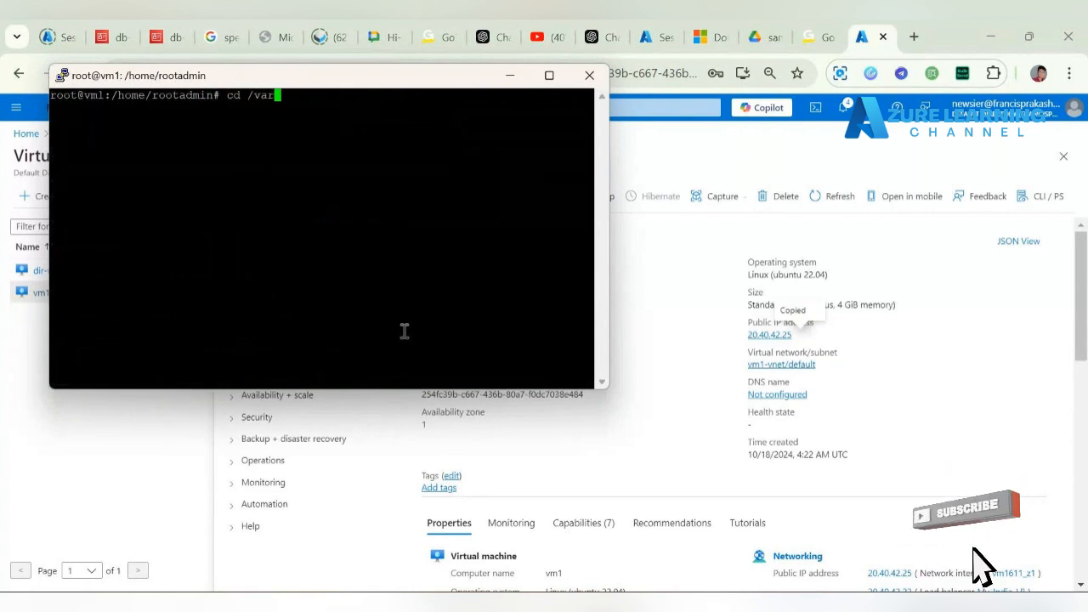
{"action": "type", "text": "/ww/h"}
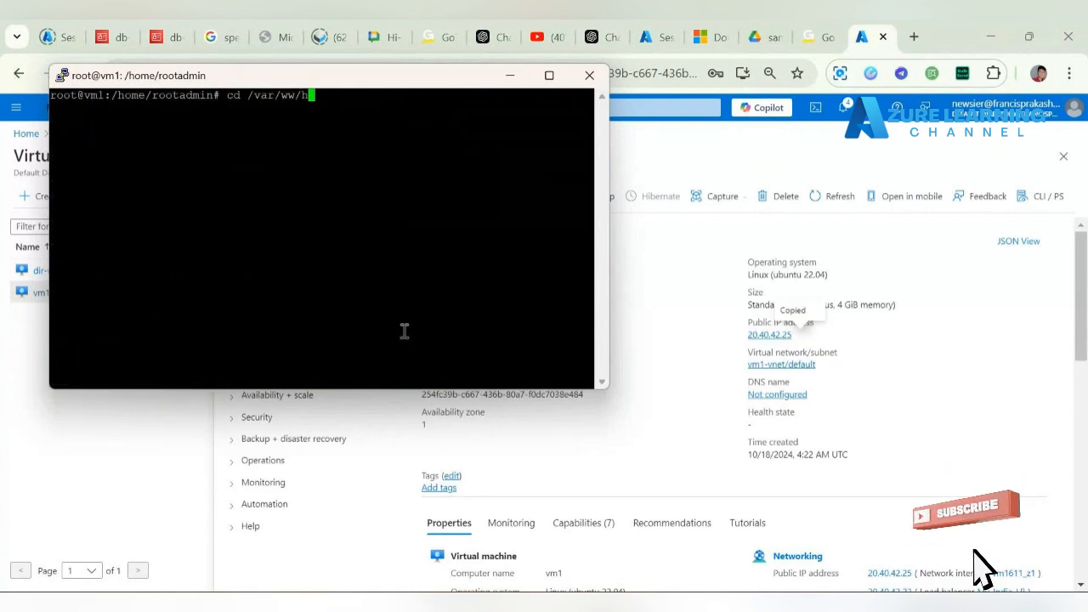
{"action": "type", "text": "tml"}
Step: Change into /var/www/html, correcting the typo, and list its files
{"action": "key", "text": "Return"}
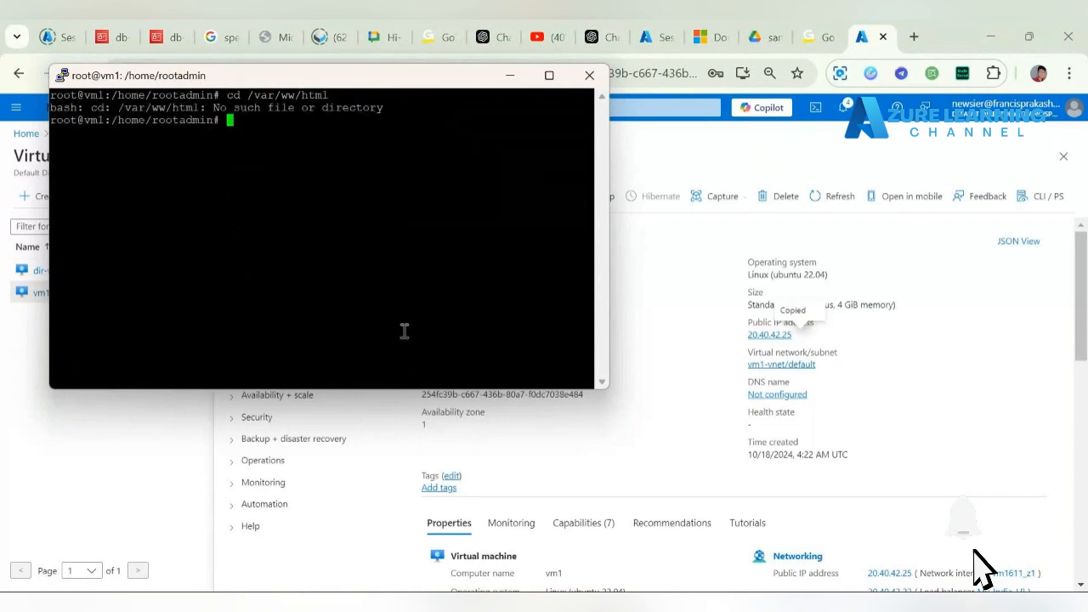
{"action": "key", "text": "Up"}
{"action": "key", "text": "Left"}
{"action": "key", "text": "Left"}
{"action": "key", "text": "Left"}
{"action": "key", "text": "Left"}
{"action": "key", "text": "Left"}
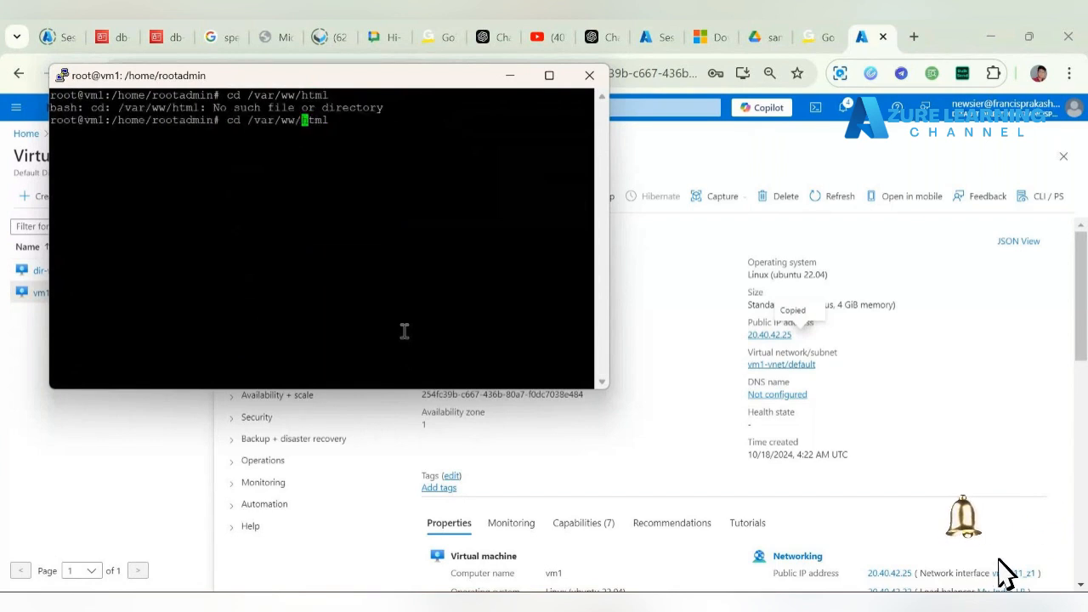
{"action": "type", "text": "w"}
{"action": "key", "text": "Return"}
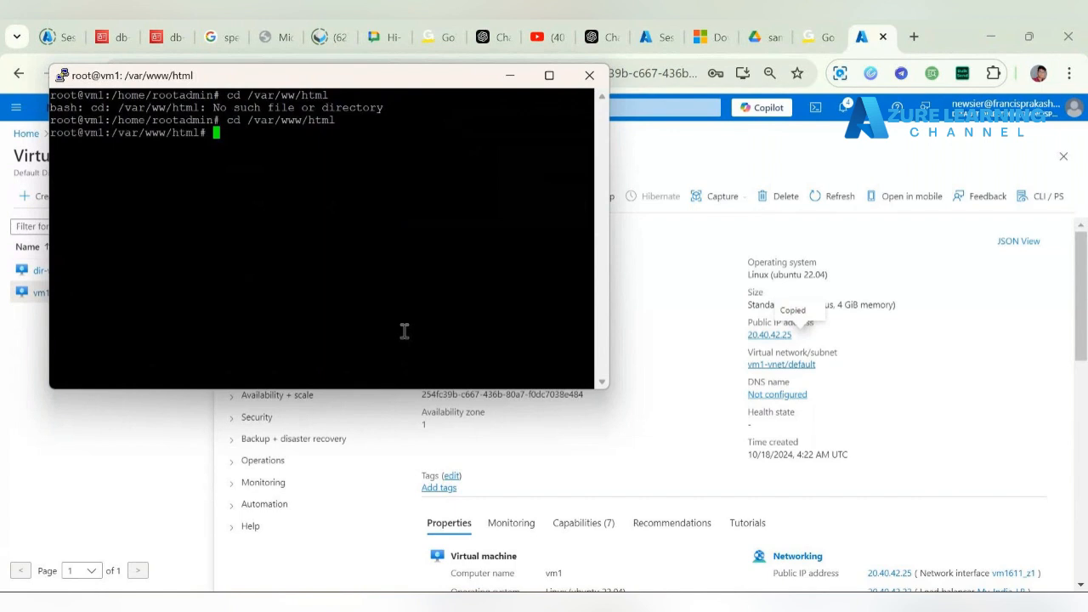
{"action": "type", "text": "ls"}
{"action": "key", "text": "Return"}
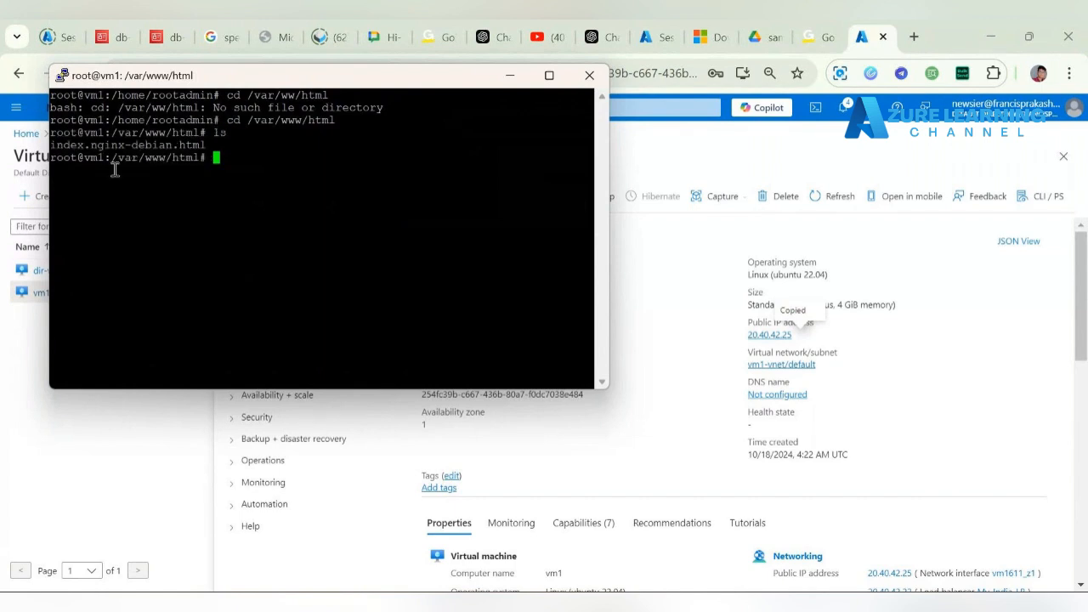
Step: Open a new index.html in vim and enter insert mode
{"action": "type", "text": "vim index.html\\"}
{"action": "key", "text": "BackSpace"}
{"action": "key", "text": "Return"}
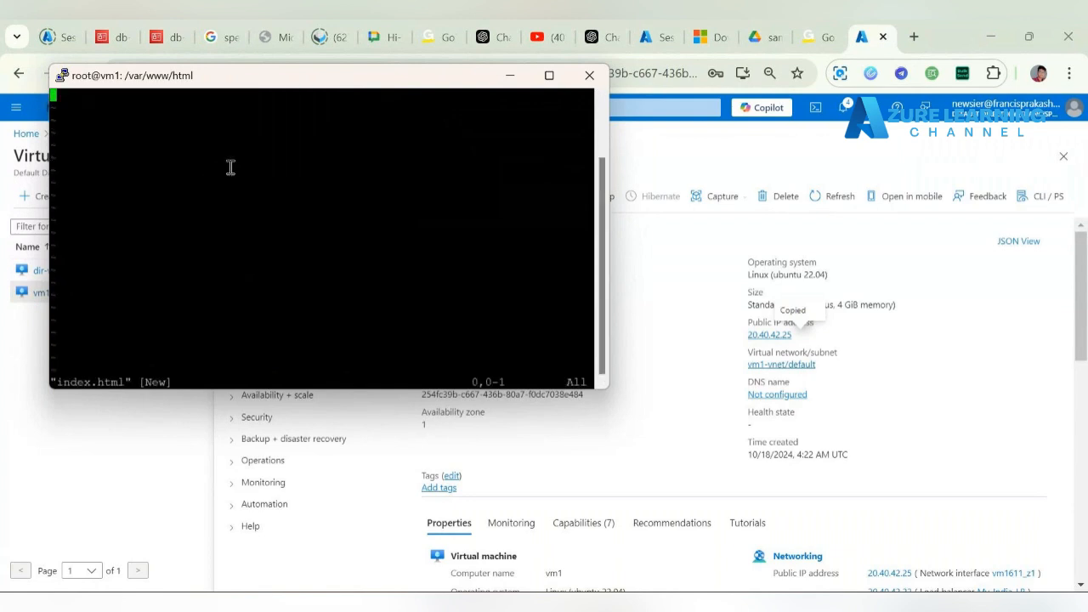
{"action": "key", "text": "i"}
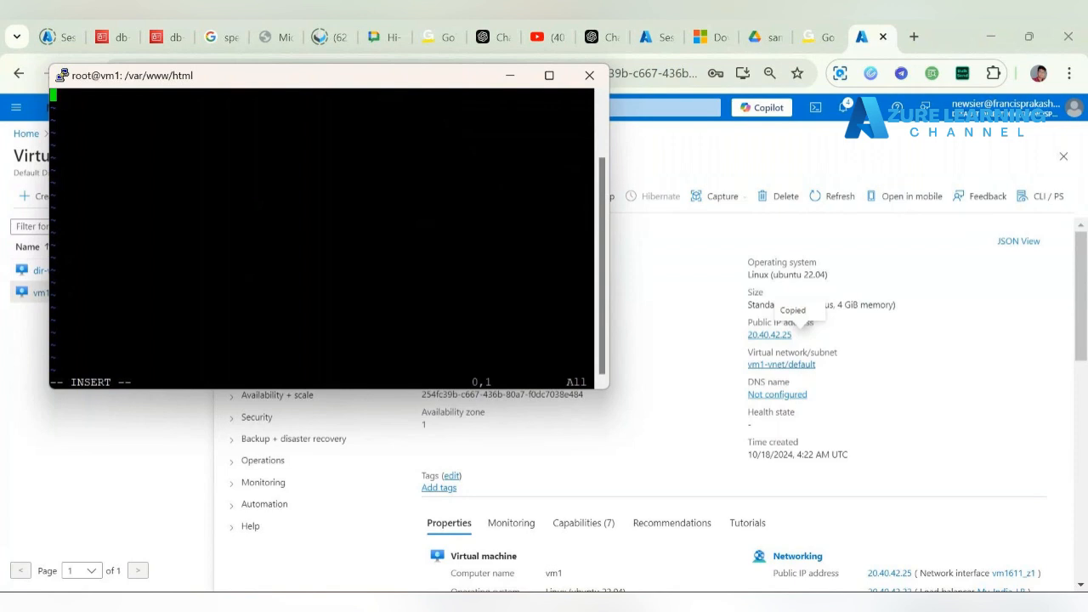
{"action": "key", "text": "alt+Tab"}
Step: Copy the <center><h1>My Webpage 1</center></h1> markup from line 6 of the nginx script
{"action": "left_click", "coordinate": [254, 214]}
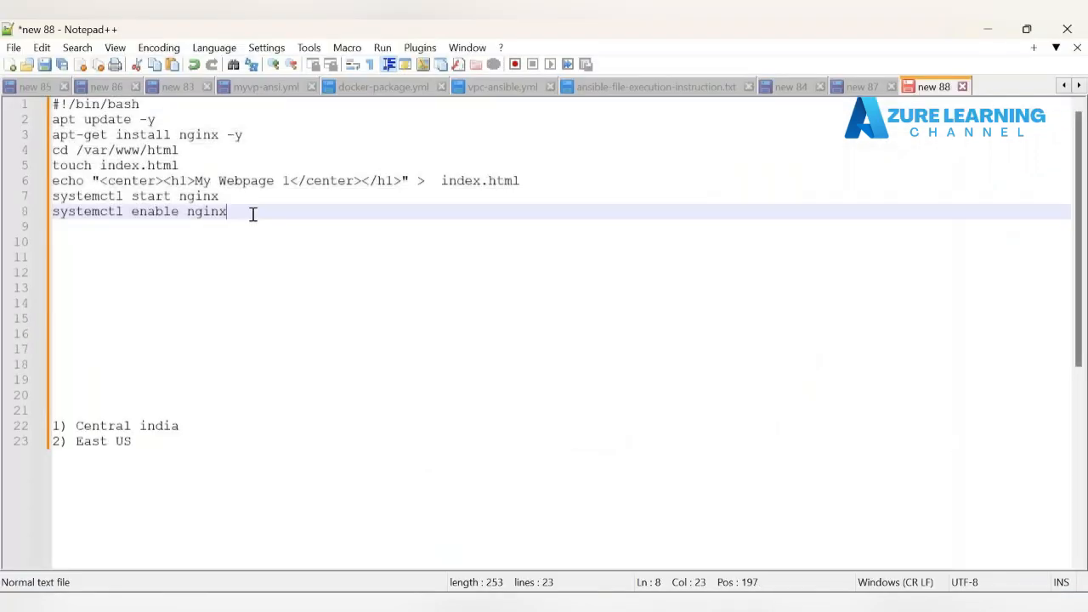
{"action": "left_click_drag", "start_coordinate": [100, 180], "coordinate": [405, 180]}
{"action": "key", "text": "super+c"}
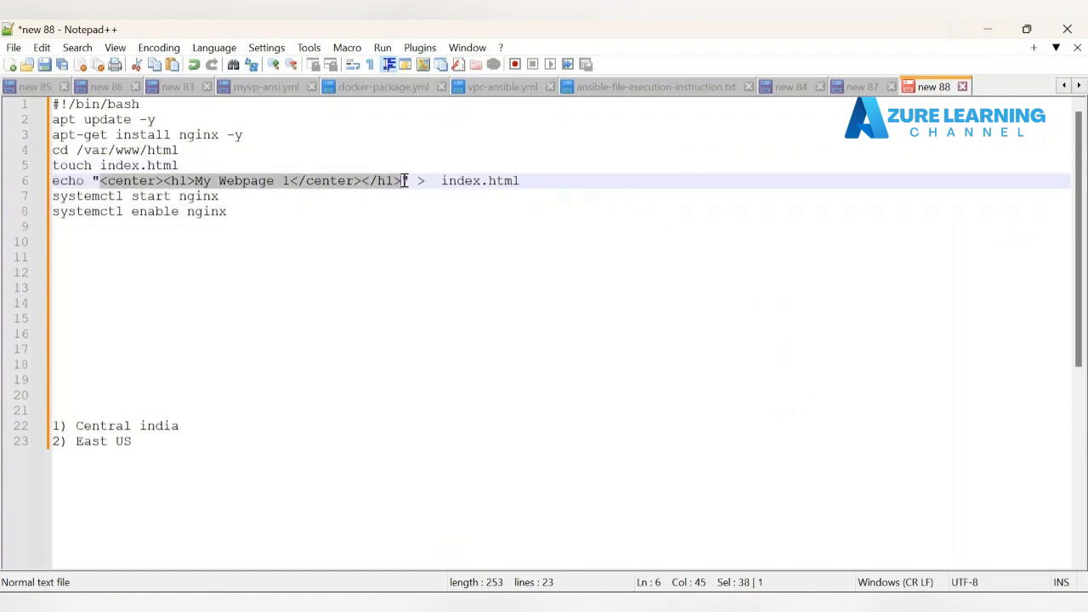
Step: Paste the My Webpage 1 heading into vm1's index.html in vim and save with :wq
{"action": "left_click", "coordinate": [983, 35]}
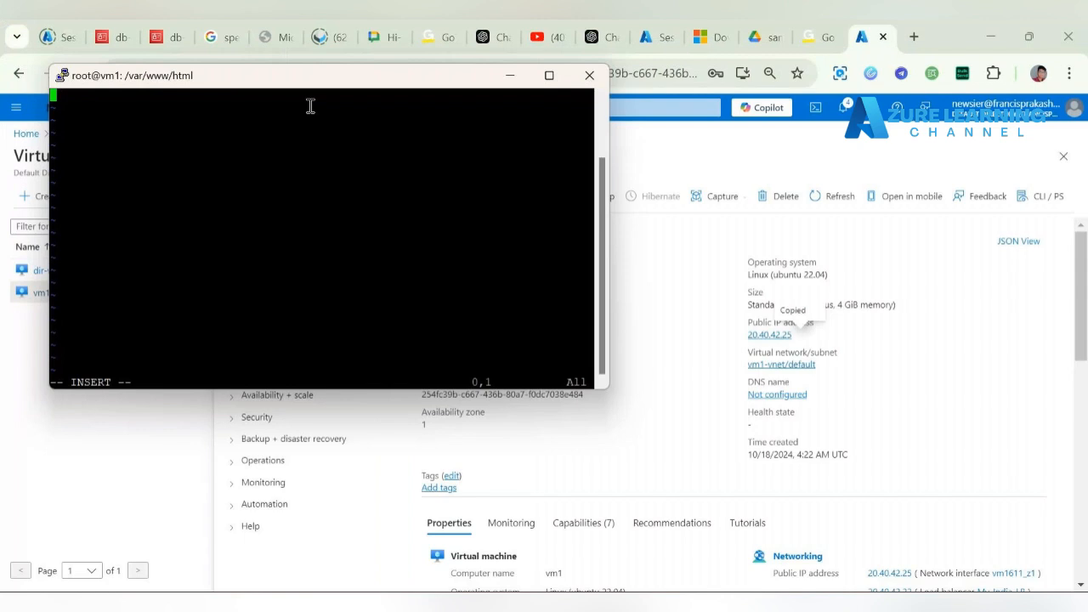
{"action": "right_click", "coordinate": [183, 120]}
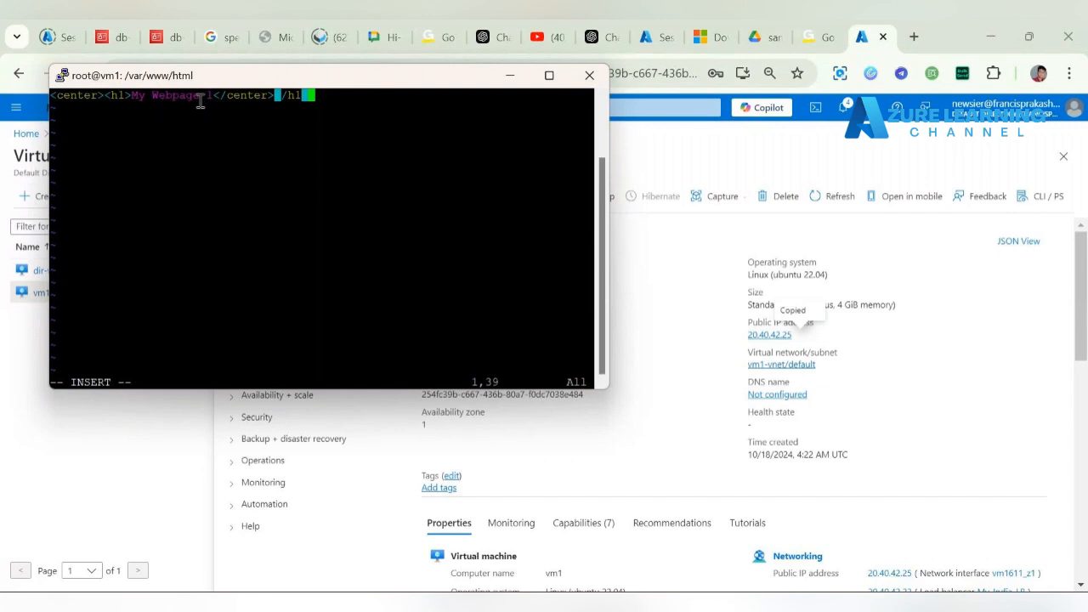
{"action": "key", "text": "Escape"}
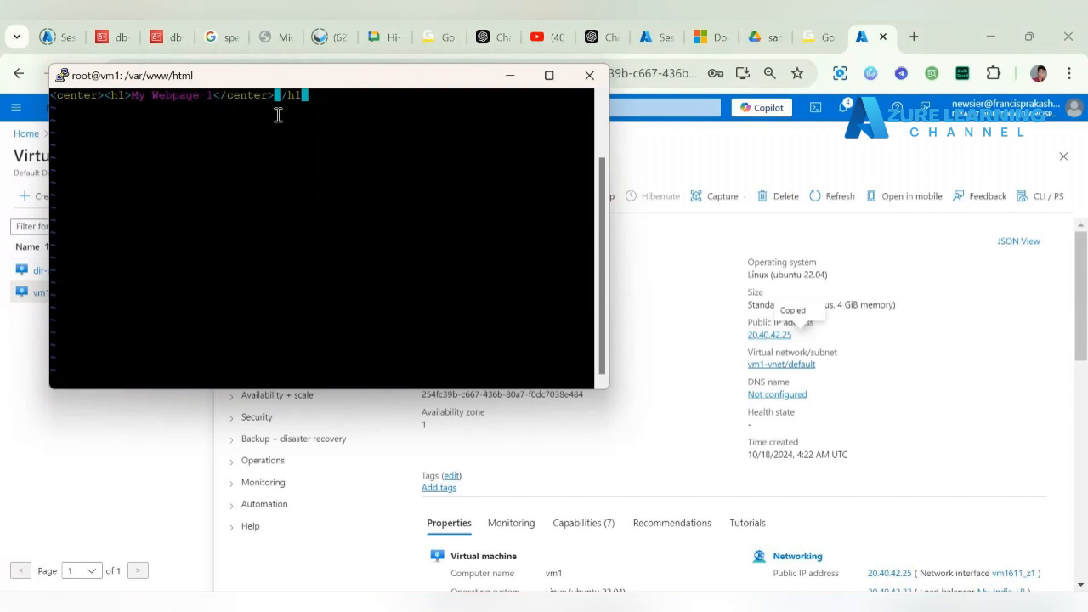
{"action": "type", "text": ":wq"}
{"action": "key", "text": "Return"}
Step: Restart nginx on vm1 with systemctl and copy vm1's public IP 20.40.42.25
{"action": "type", "text": "systemctl re"}
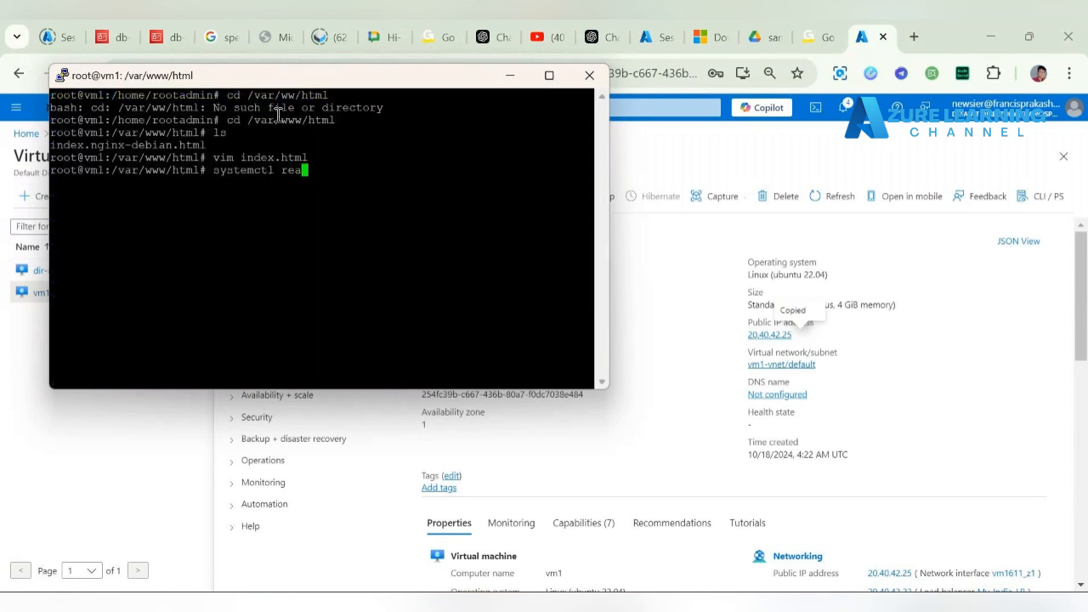
{"action": "type", "text": "start nginx"}
{"action": "key", "text": "Return"}
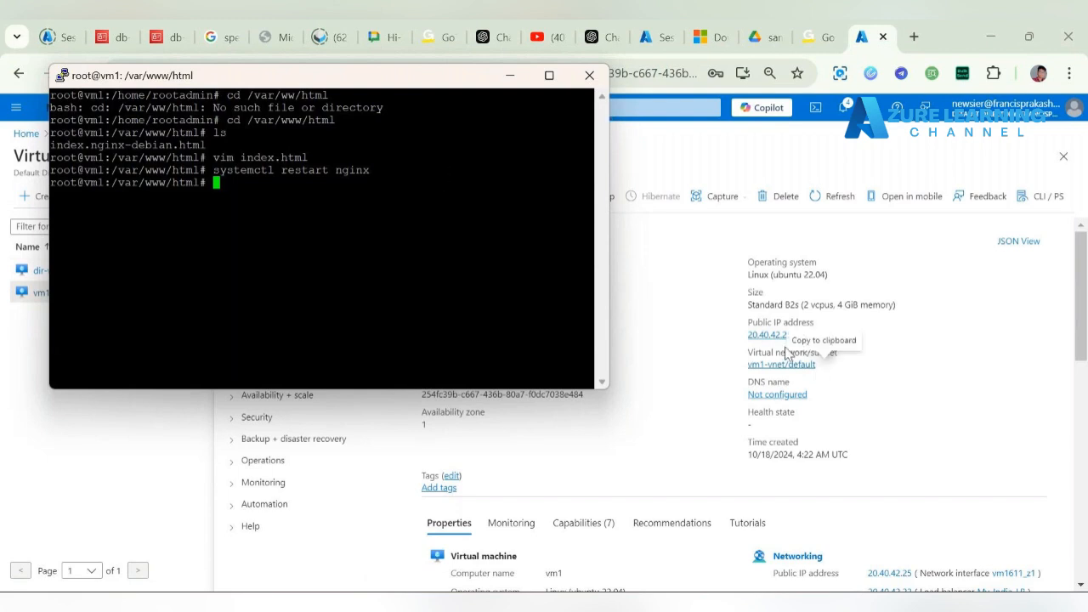
{"action": "left_click", "coordinate": [802, 335]}
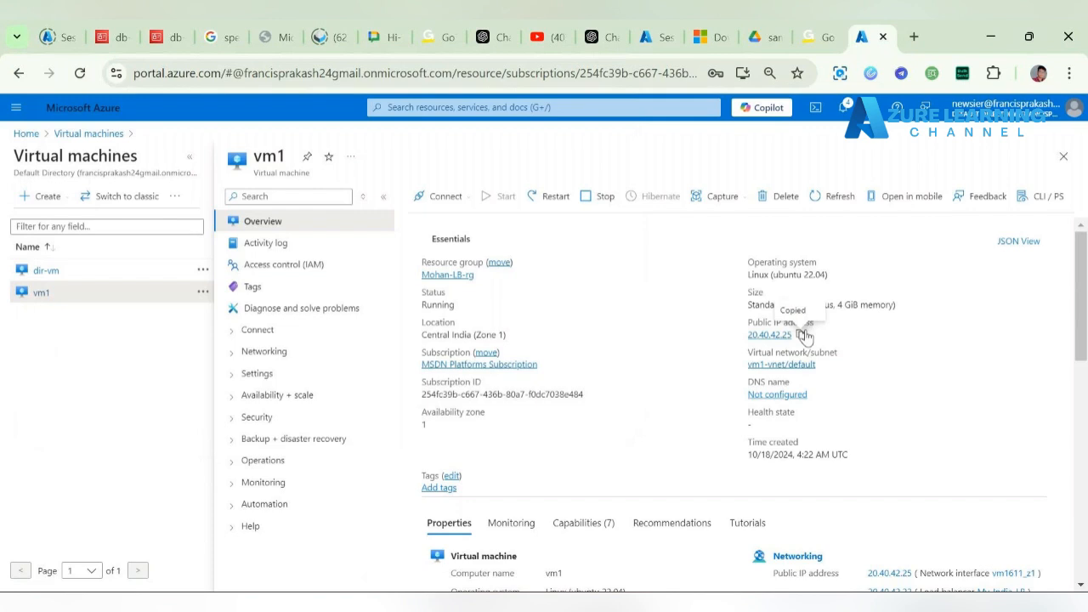
Step: Load 20.40.42.25 in a new tab to confirm the My Webpage 1 heading appears
{"action": "left_click", "coordinate": [915, 36]}
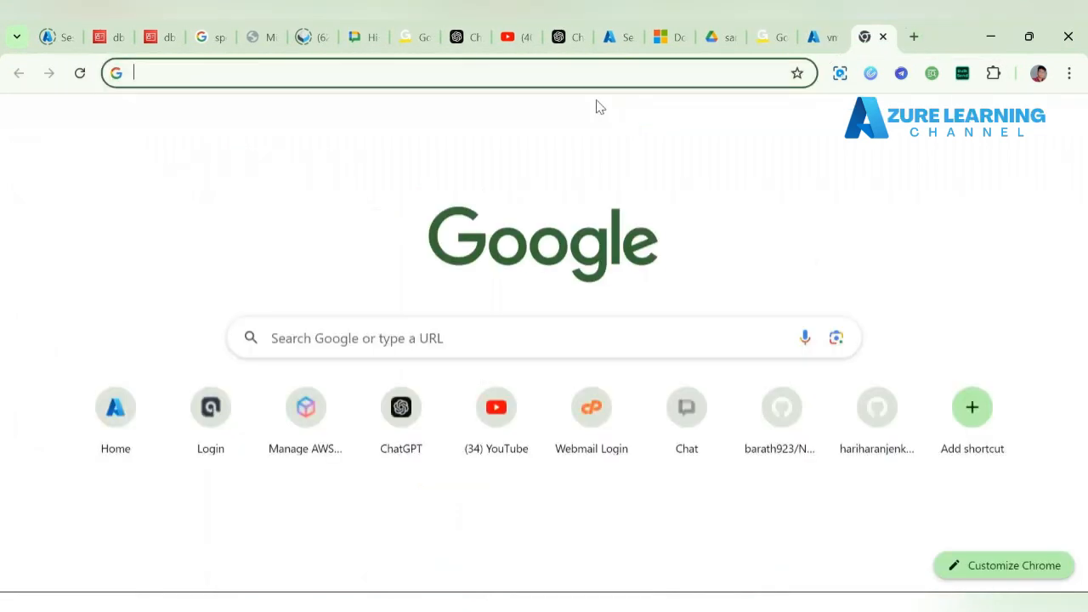
{"action": "key", "text": "ctrl+v"}
{"action": "key", "text": "Return"}
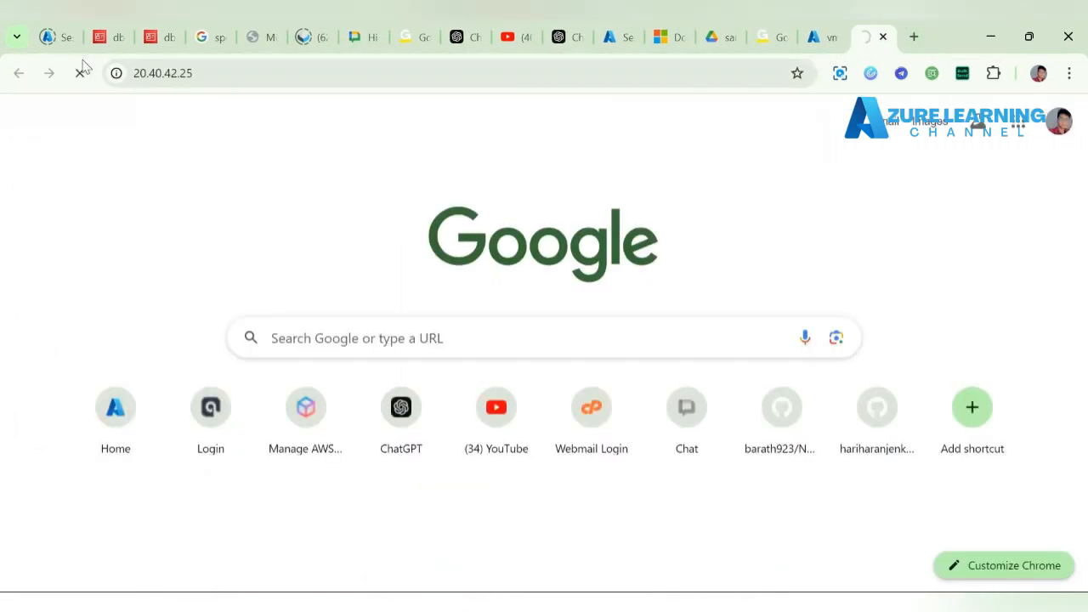
{"action": "left_click", "coordinate": [127, 75]}
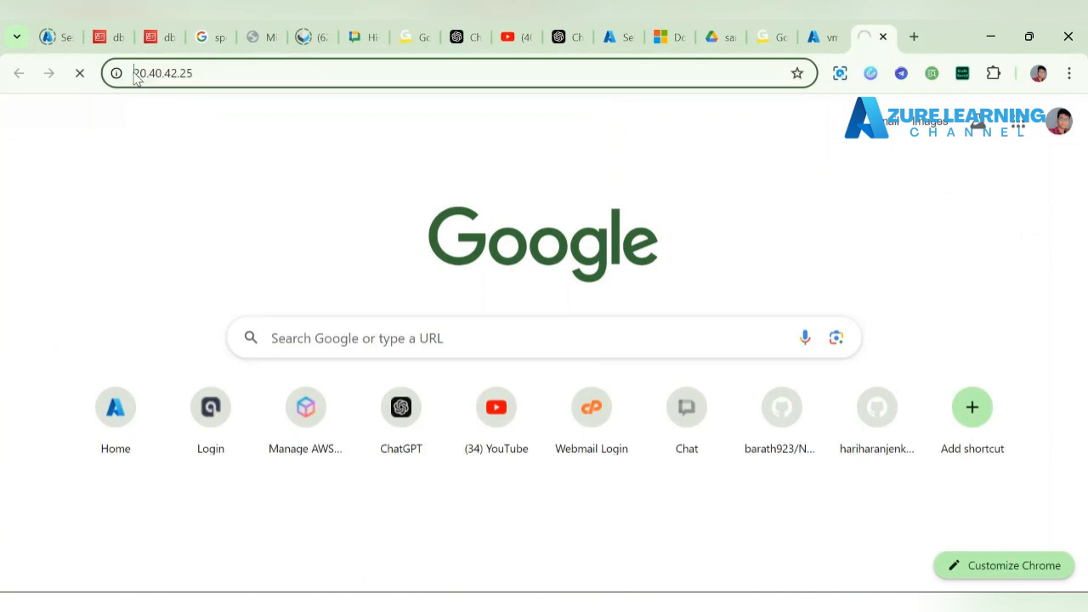
{"action": "left_click", "coordinate": [554, 166]}
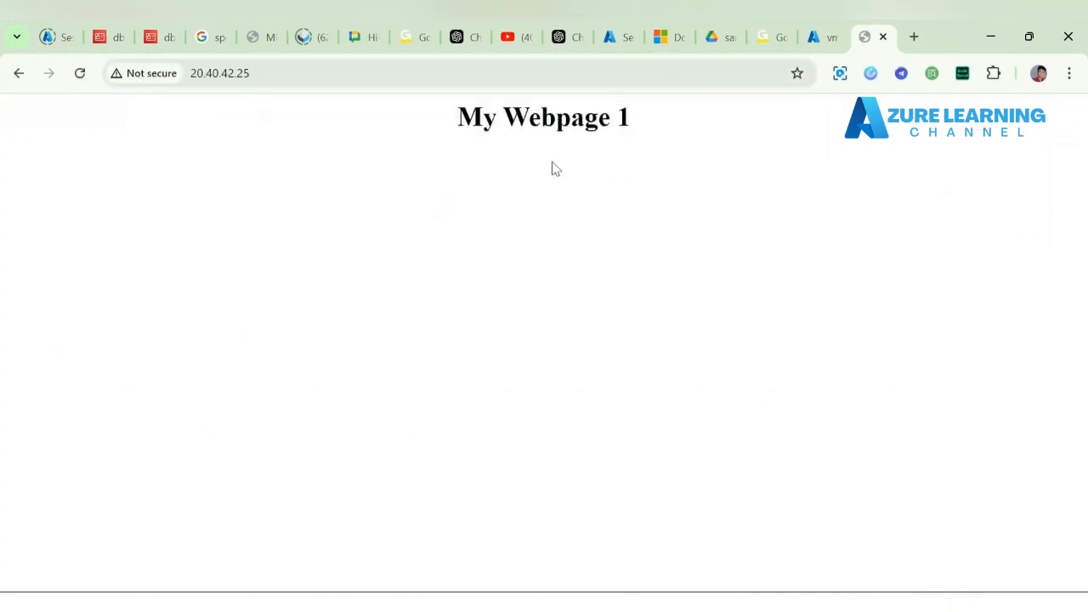
{"action": "left_click", "coordinate": [818, 38]}
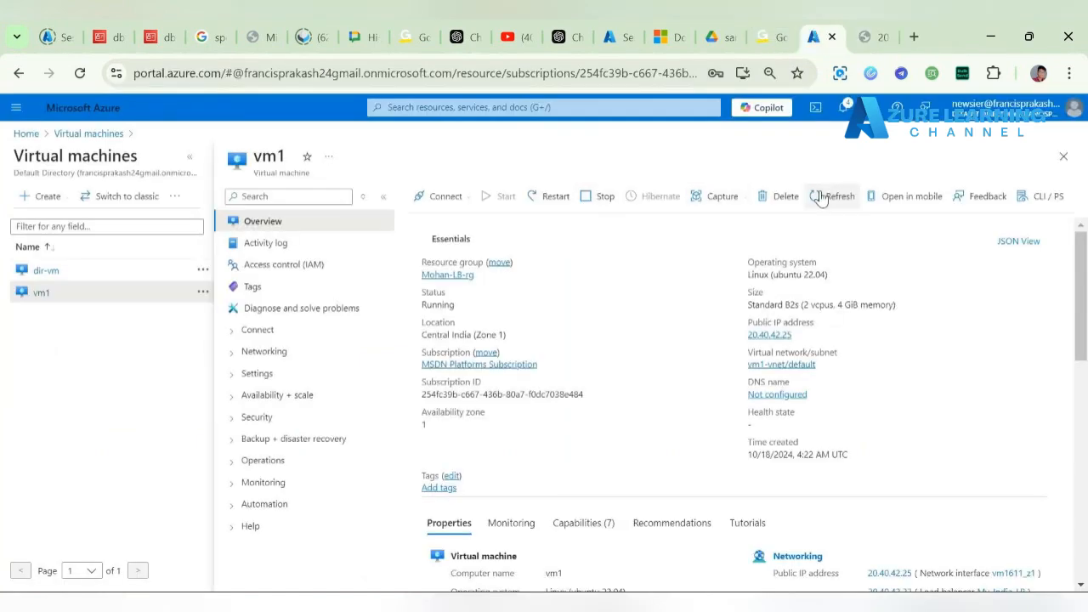
Step: Open vm2 from the refreshed virtual machines list and copy its public IP
{"action": "left_click", "coordinate": [113, 138]}
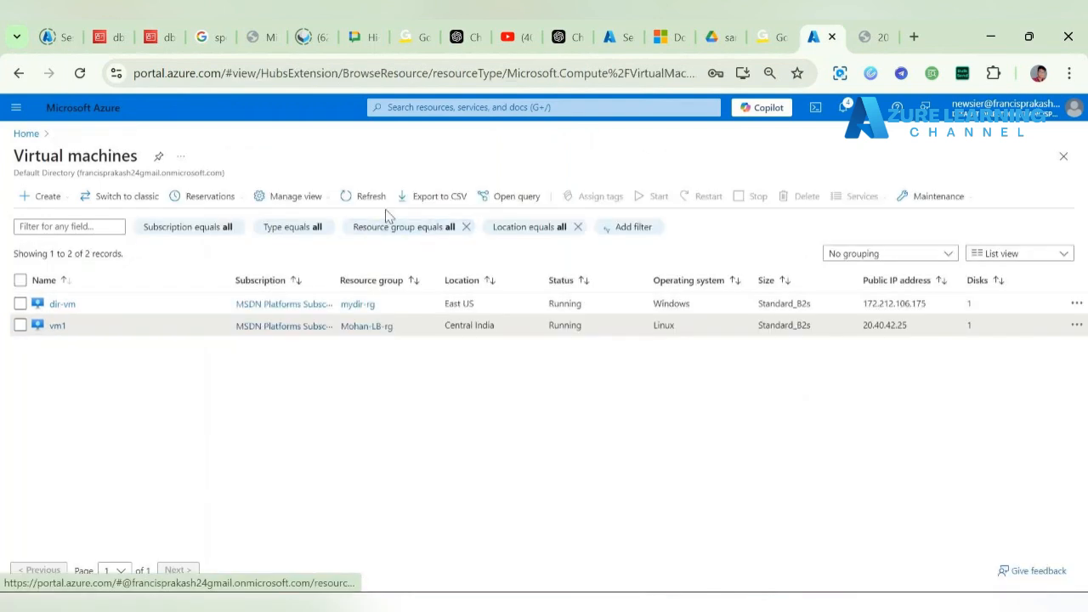
{"action": "left_click", "coordinate": [368, 192]}
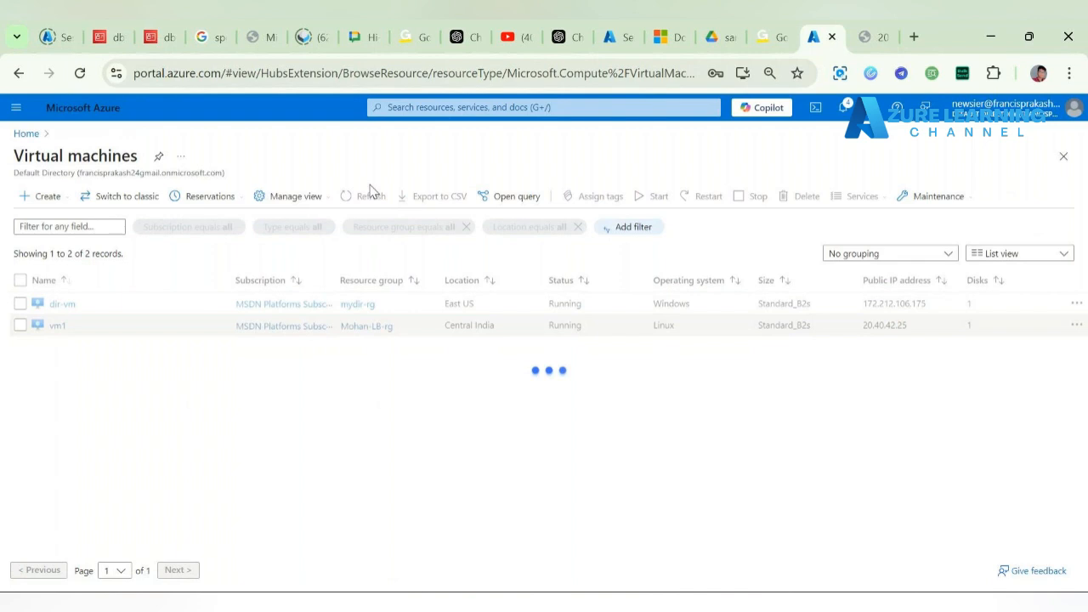
{"action": "left_click", "coordinate": [56, 349]}
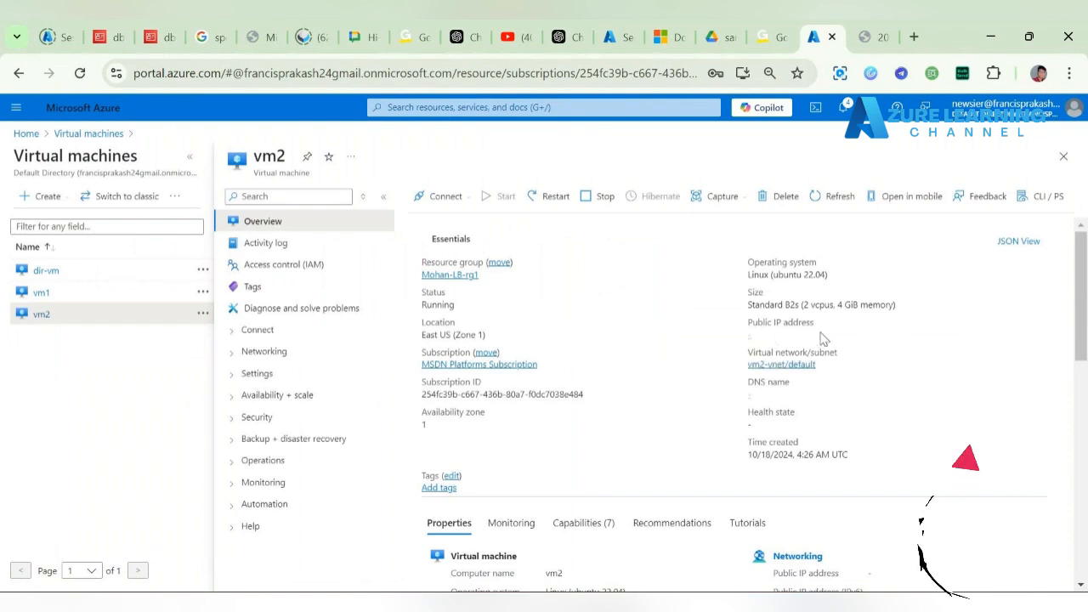
{"action": "left_click", "coordinate": [814, 334]}
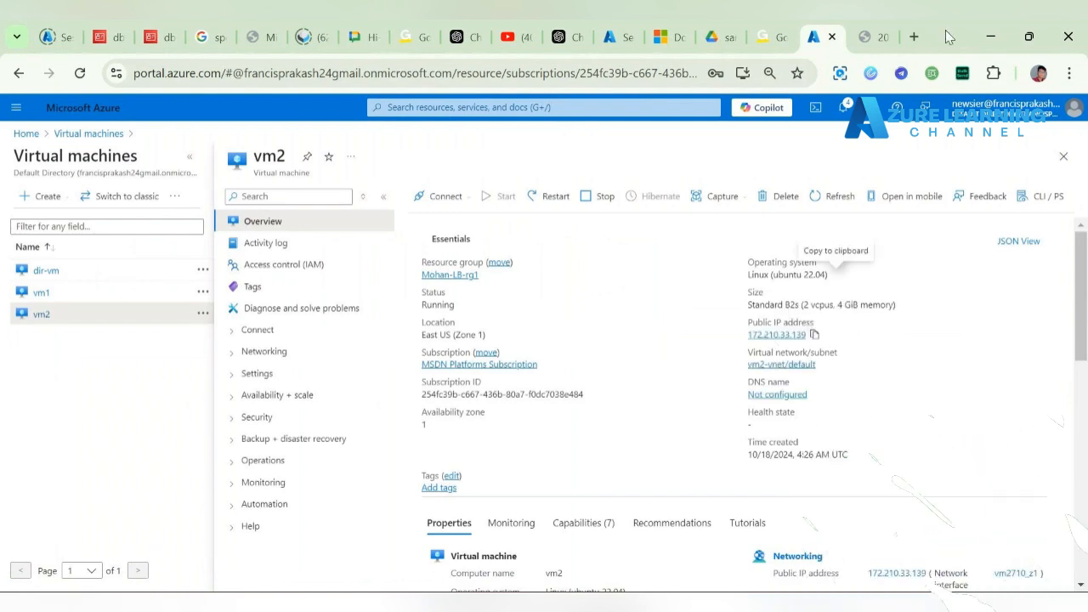
Step: Load 172.210.33.139 in a new tab, confirm 'My Webpage 2 - Cental us', then return to portal Home
{"action": "left_click", "coordinate": [913, 36]}
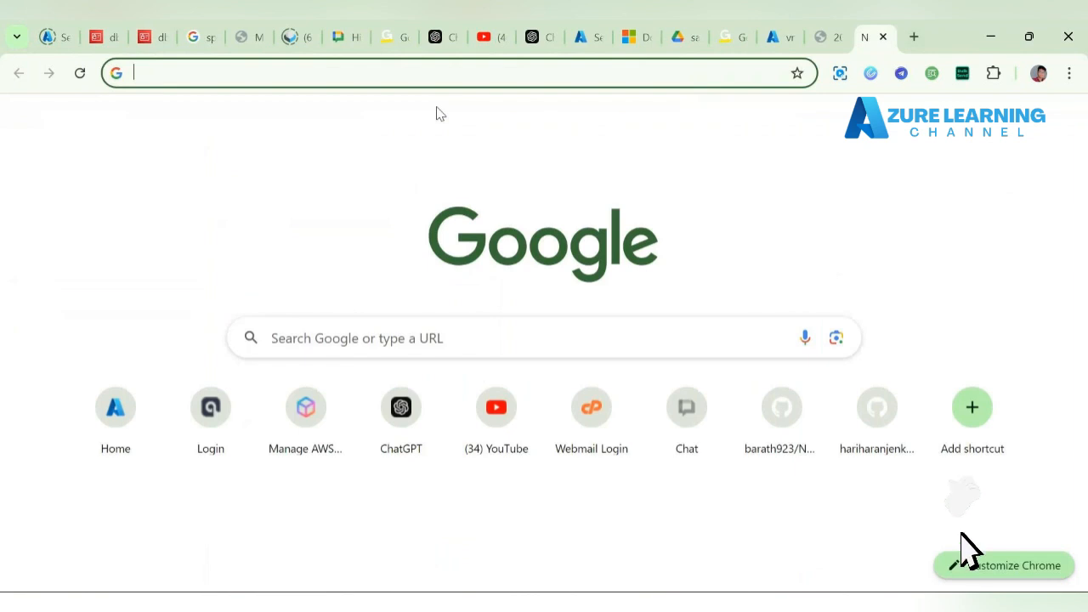
{"action": "key", "text": "ctrl+v"}
{"action": "key", "text": "Return"}
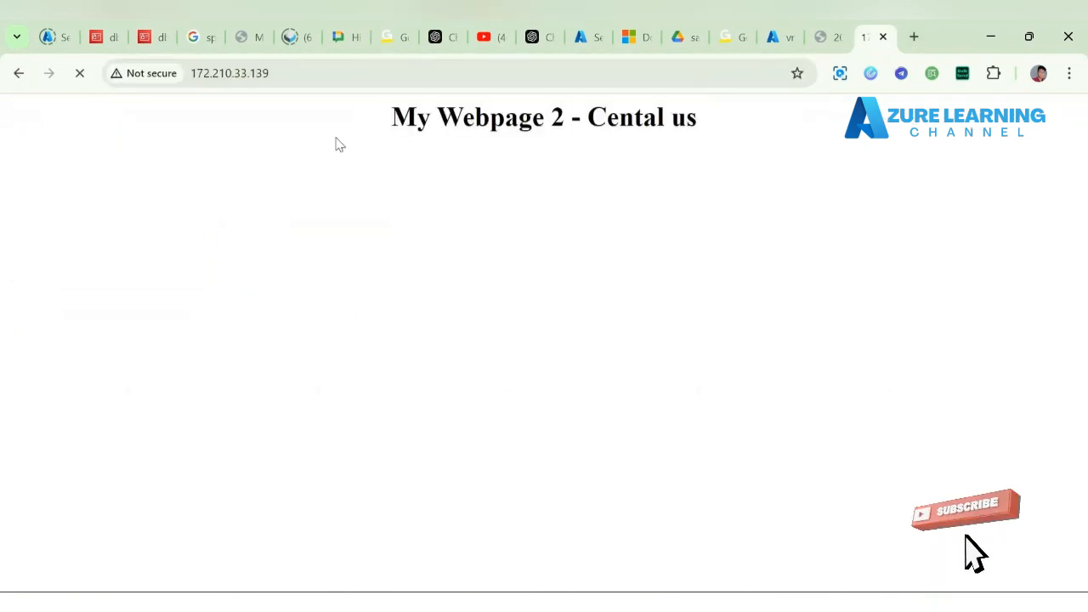
{"action": "left_click_drag", "start_coordinate": [378, 128], "coordinate": [733, 113]}
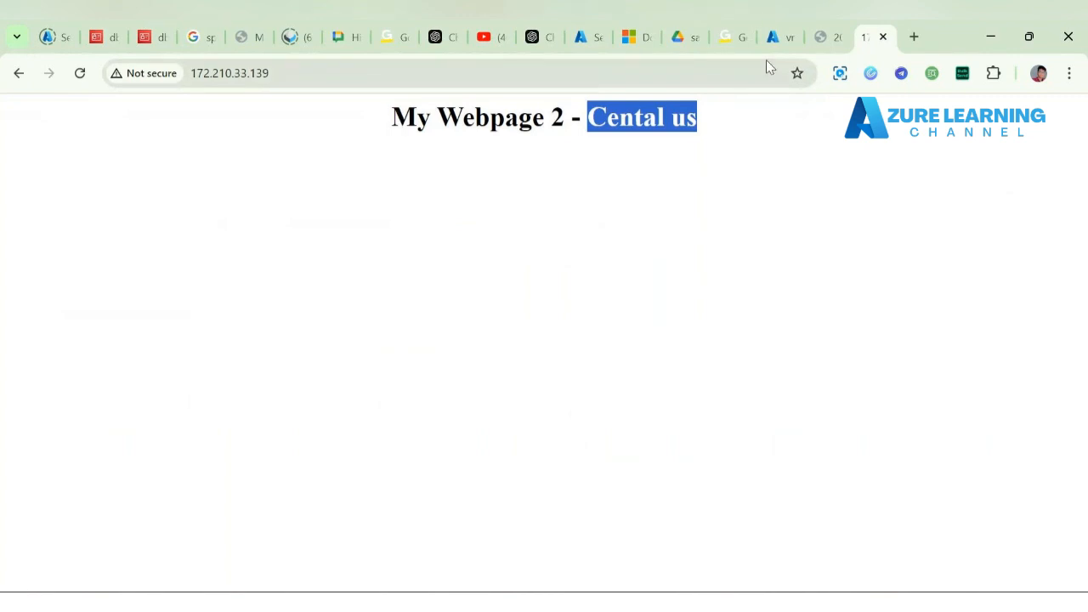
{"action": "mouse_move", "coordinate": [814, 38]}
{"action": "left_mouse_down"}
{"action": "mouse_move", "coordinate": [744, 43]}
{"action": "mouse_move", "coordinate": [856, 37]}
{"action": "mouse_move", "coordinate": [820, 39]}
{"action": "left_mouse_up"}
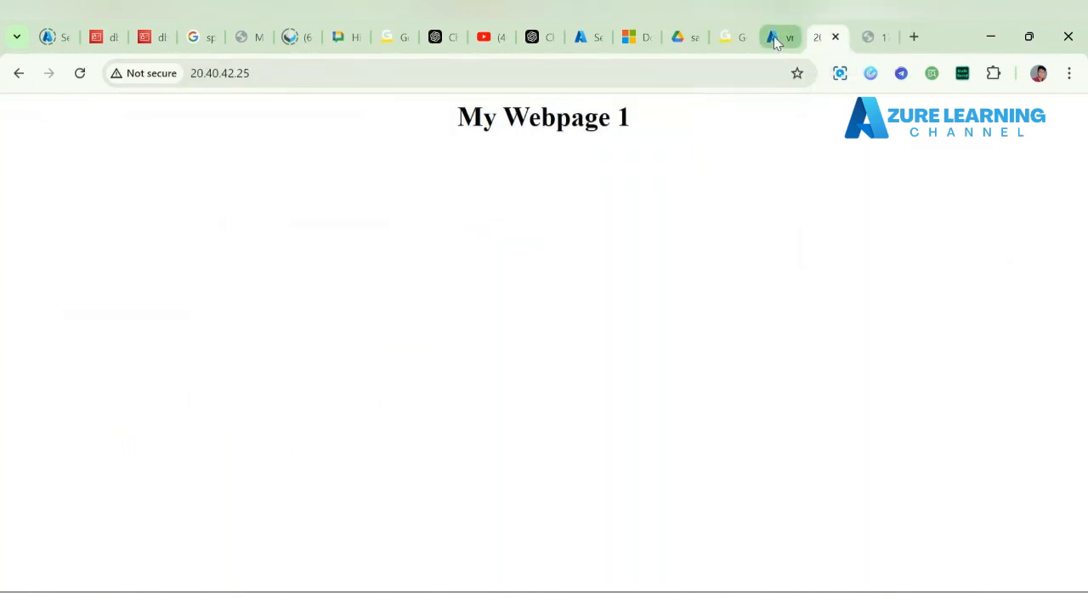
{"action": "left_click", "coordinate": [773, 36]}
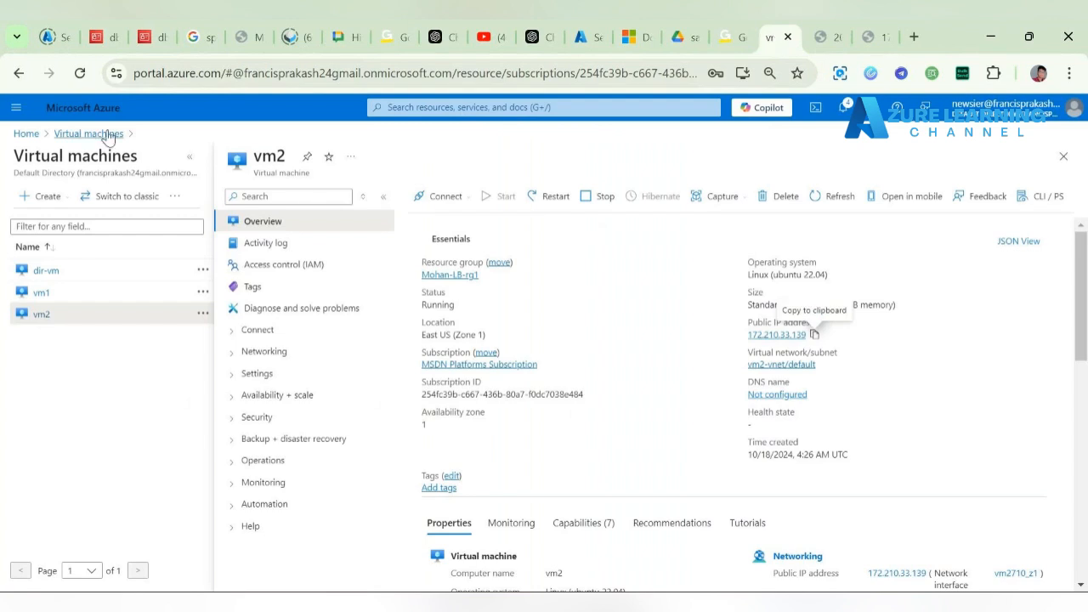
{"action": "left_click", "coordinate": [22, 133]}
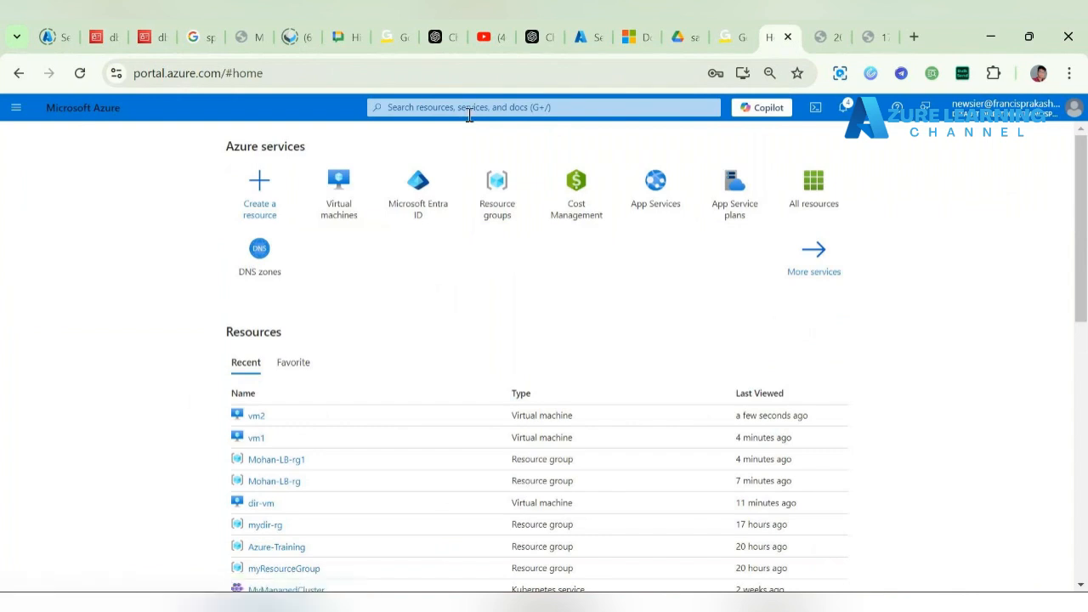
Step: Find the My_CentalUS-LB load balancer via search and inspect its backend pools
{"action": "left_click", "coordinate": [499, 108]}
{"action": "type", "text": "lo"}
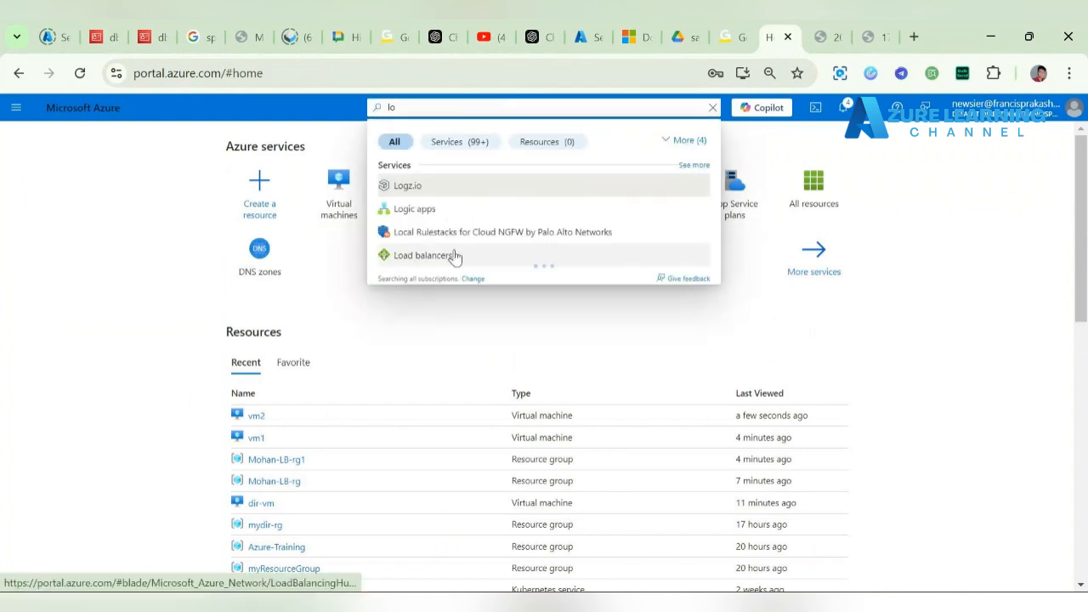
{"action": "left_click", "coordinate": [455, 257]}
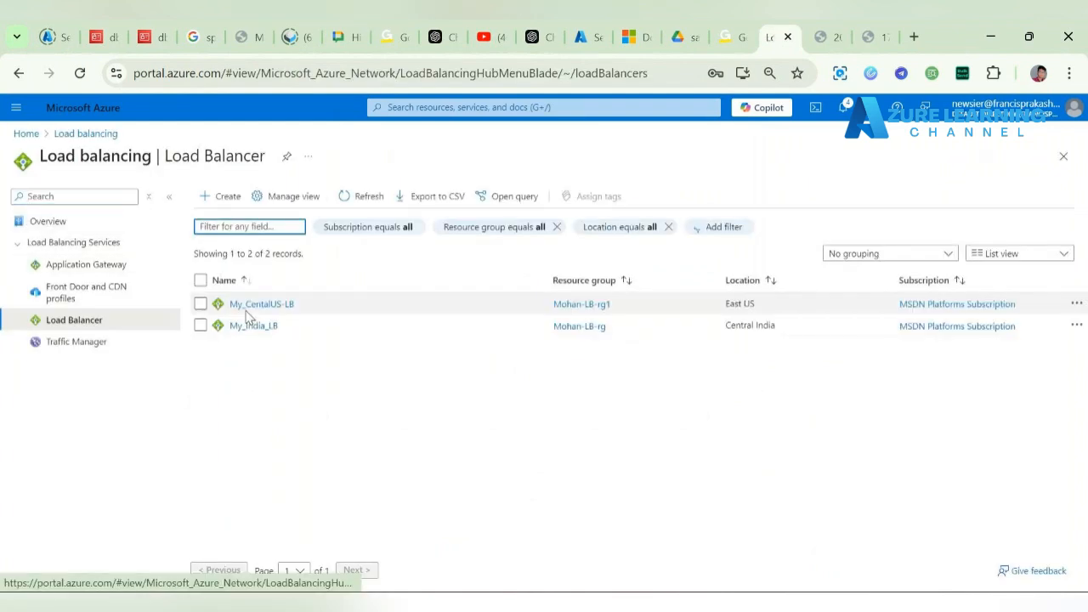
{"action": "left_click", "coordinate": [270, 305]}
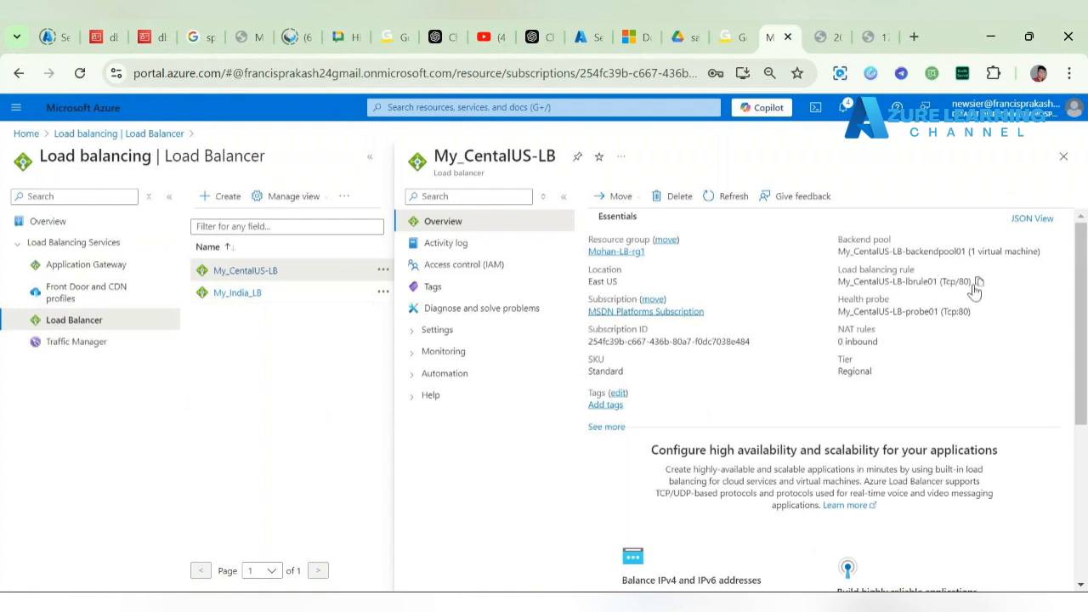
{"action": "left_click", "coordinate": [442, 331]}
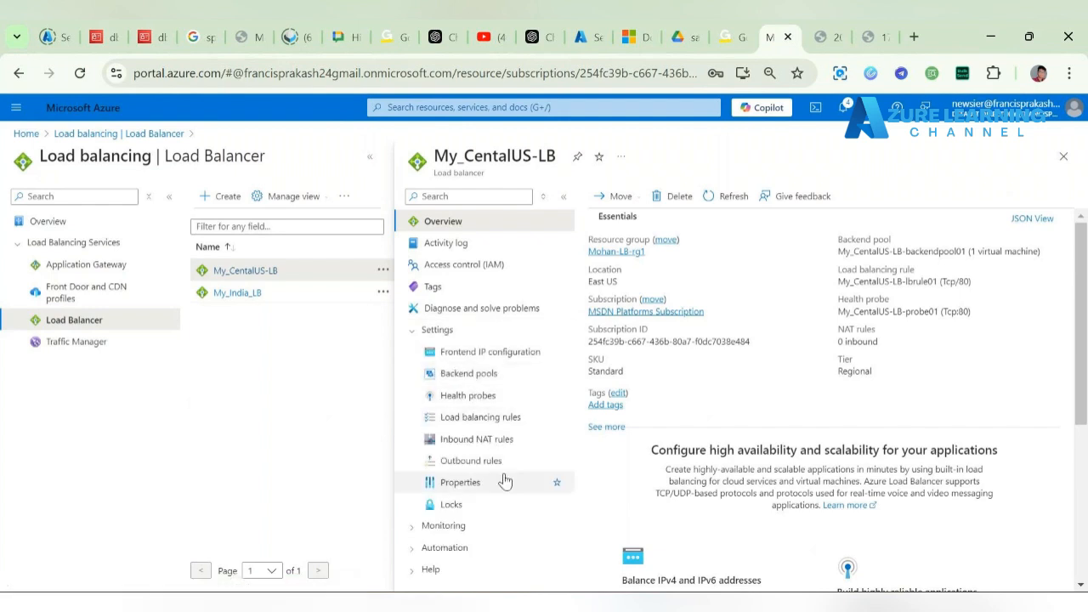
{"action": "left_click", "coordinate": [526, 373]}
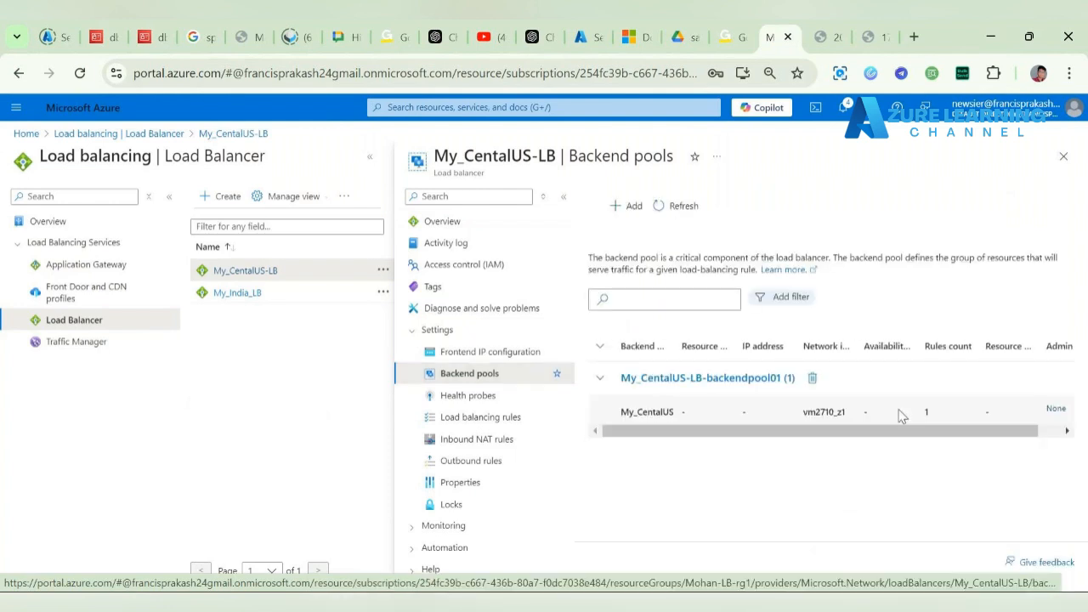
{"action": "left_click_drag", "start_coordinate": [858, 434], "coordinate": [994, 427]}
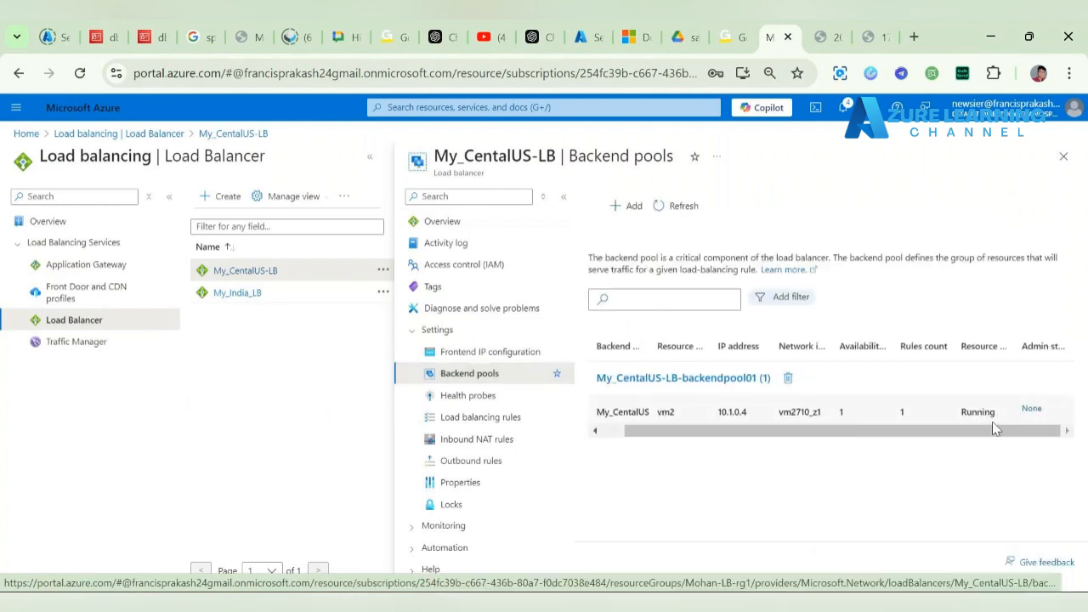
{"action": "left_click_drag", "start_coordinate": [854, 432], "coordinate": [832, 432]}
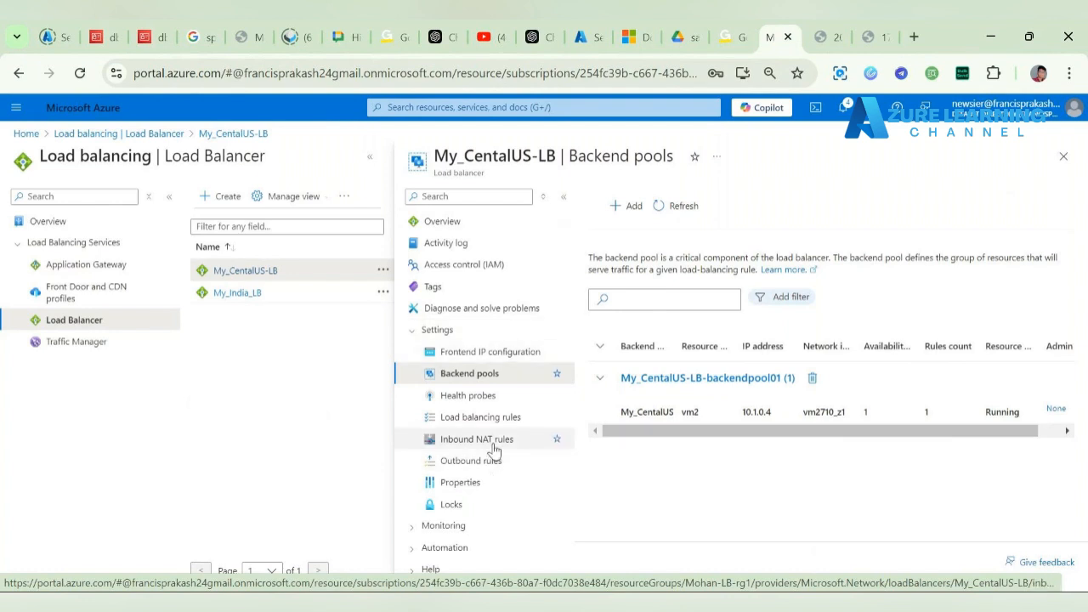
Step: Copy My_CentalUS-LB's frontend IP 20.51.200.165 and load it in a new browser tab
{"action": "left_click", "coordinate": [471, 219]}
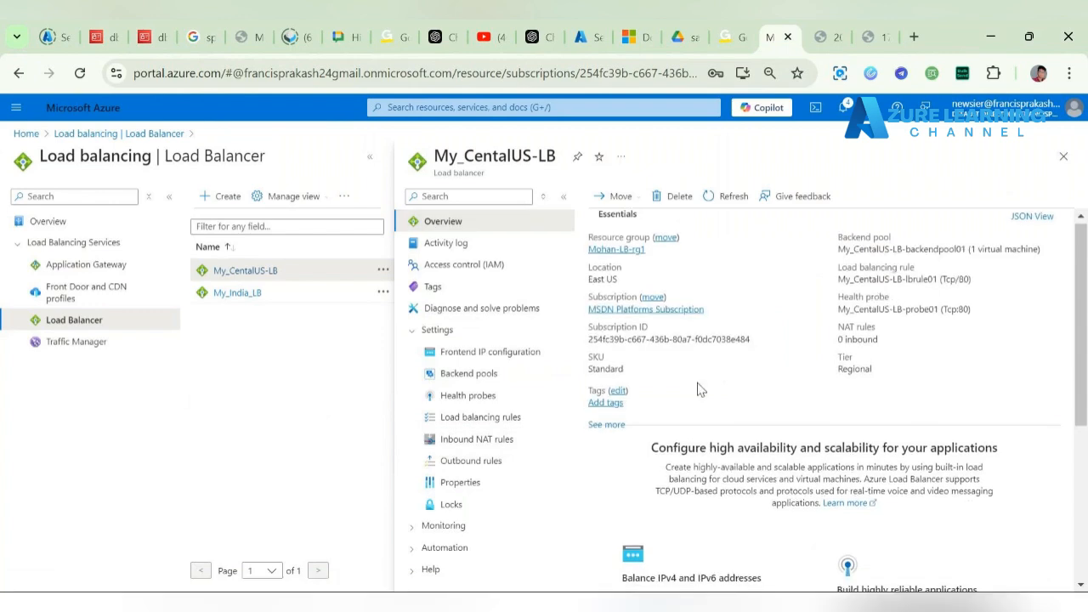
{"action": "scroll", "coordinate": [699, 386], "scroll_direction": "down", "scroll_amount": 2}
{"action": "left_click", "coordinate": [463, 352]}
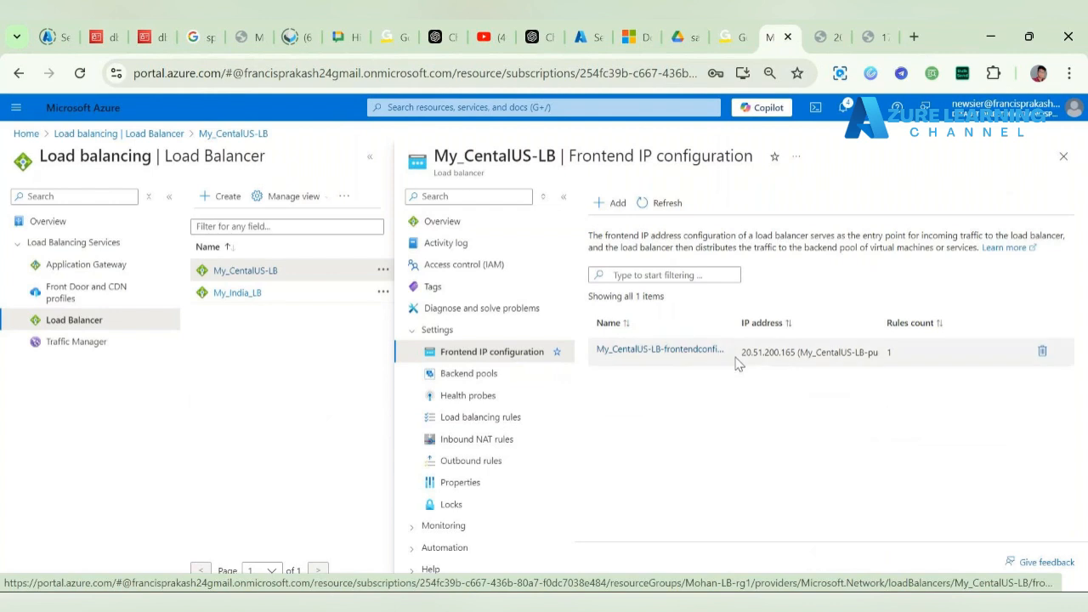
{"action": "left_click_drag", "start_coordinate": [741, 352], "coordinate": [795, 359]}
{"action": "key", "text": "ctrl+c"}
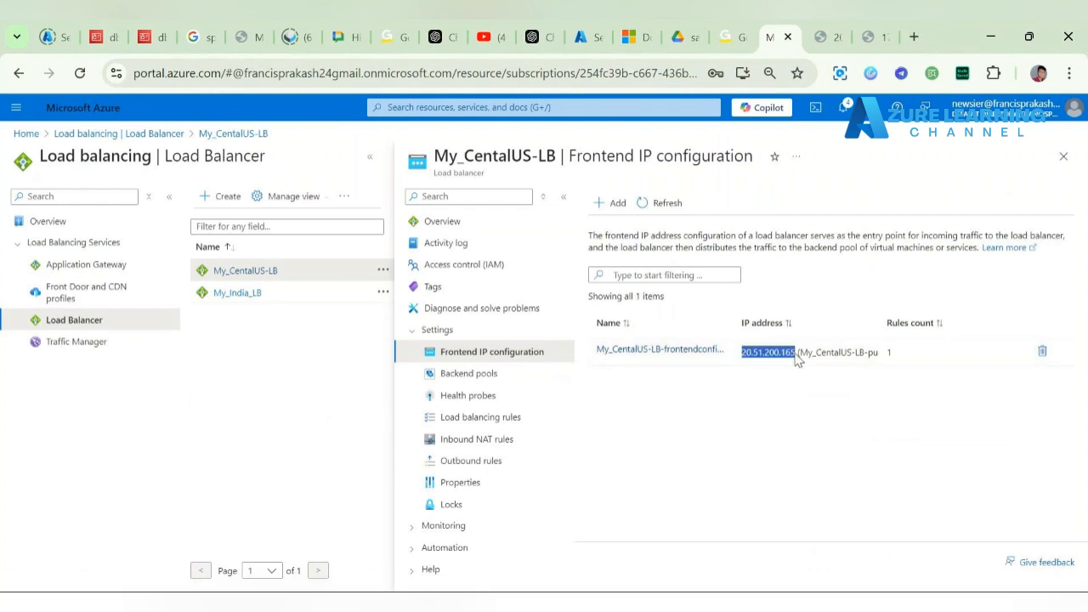
{"action": "left_click", "coordinate": [914, 37]}
{"action": "key", "text": "ctrl+v"}
{"action": "key", "text": "Return"}
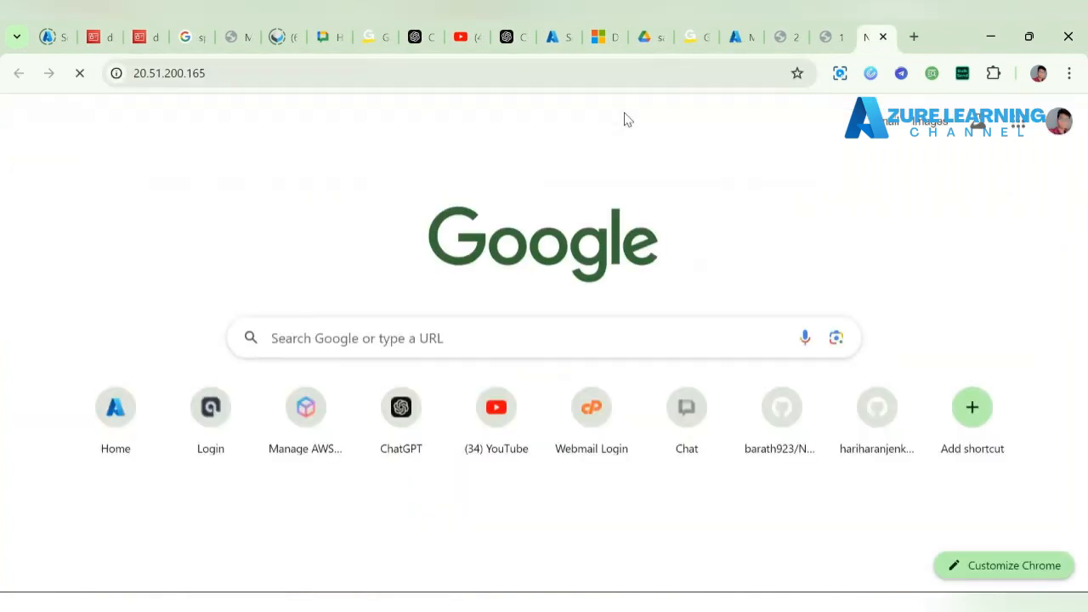
Step: Check the Cental us page at 20.51.200.165 and note '- Lb - 20.51.200.165' on the Central india line
{"action": "left_click", "coordinate": [738, 37]}
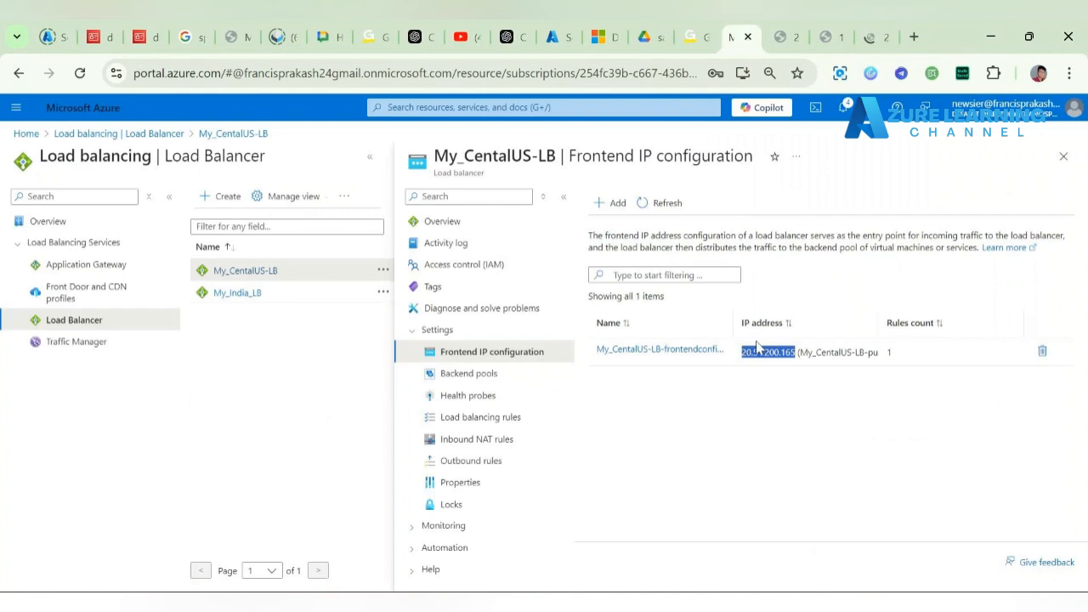
{"action": "left_click", "coordinate": [874, 36]}
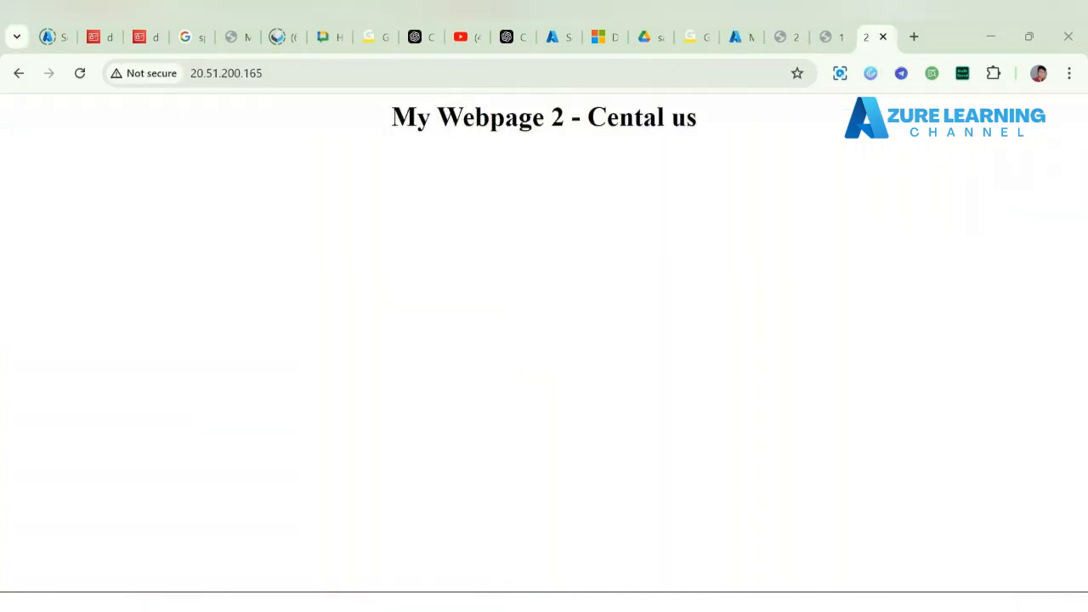
{"action": "key", "text": "alt+Tab"}
{"action": "scroll", "coordinate": [226, 415], "scroll_direction": "down", "scroll_amount": 1}
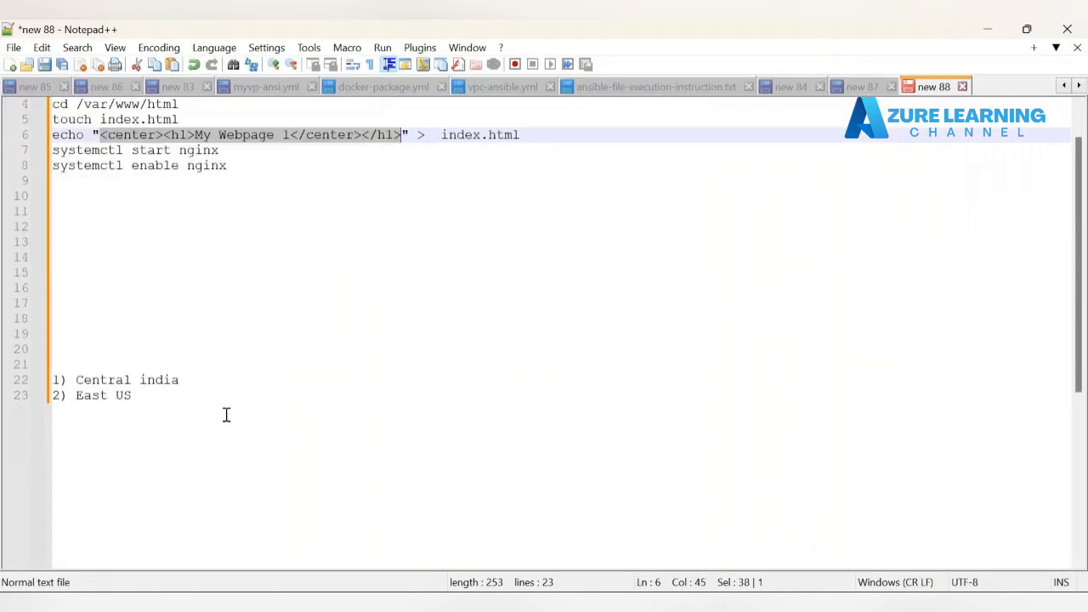
{"action": "left_click", "coordinate": [267, 377]}
{"action": "type", "text": "- Lb"}
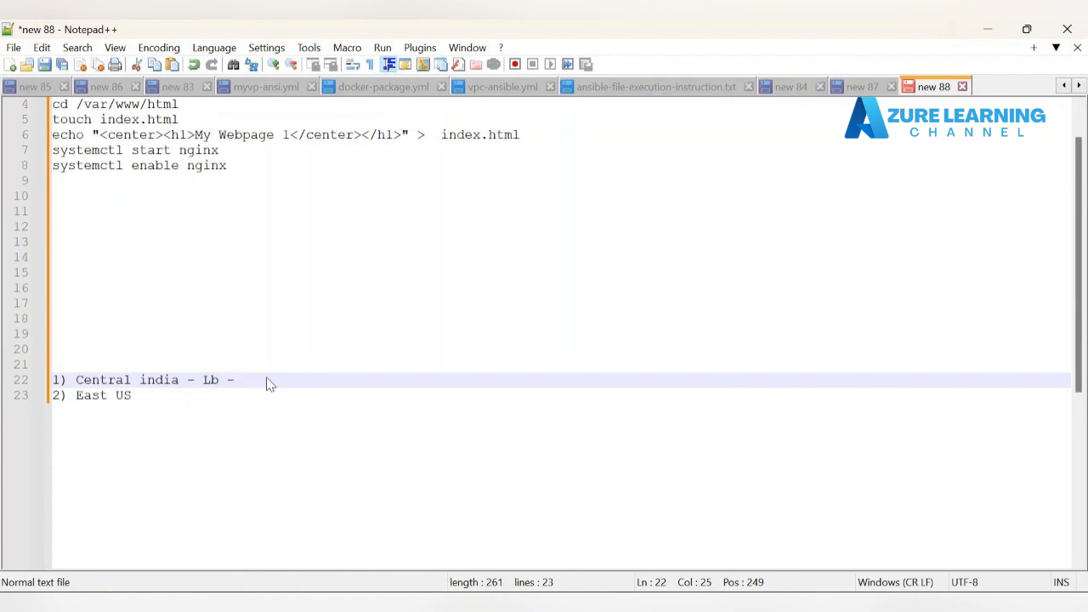
{"action": "type", "text": " -"}
{"action": "key", "text": "ctrl+v"}
{"action": "left_click", "coordinate": [988, 30]}
Step: Copy My_India_LB's frontend IP 20.40.42.22 and load it in a new browser tab
{"action": "left_click", "coordinate": [742, 34]}
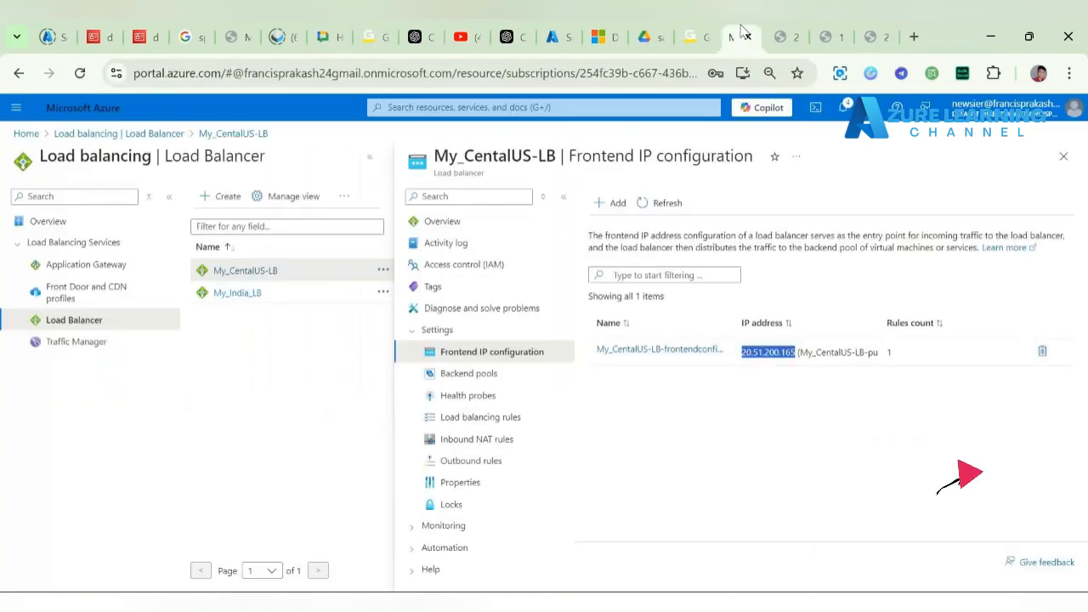
{"action": "left_click", "coordinate": [233, 296]}
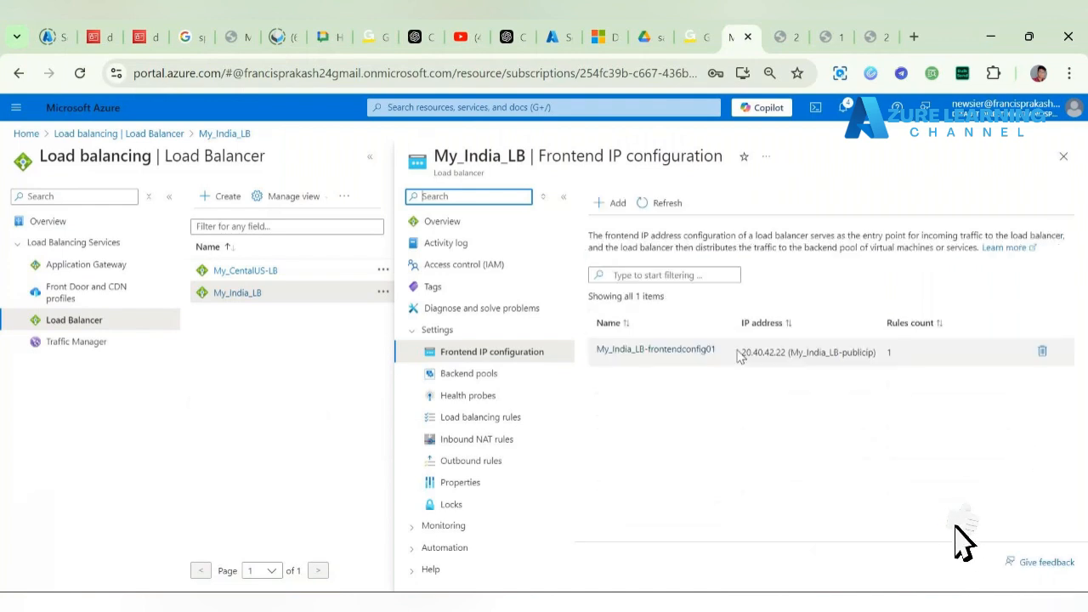
{"action": "double_click", "coordinate": [752, 351]}
{"action": "key", "text": "ctrl+c"}
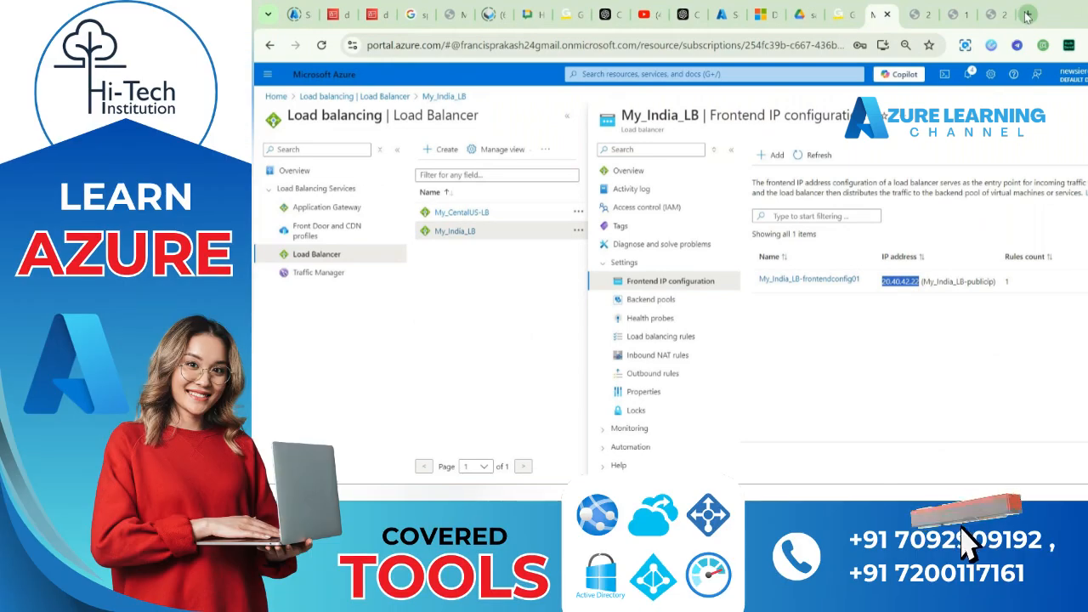
{"action": "left_click", "coordinate": [1026, 14]}
{"action": "key", "text": "ctrl+v"}
{"action": "key", "text": "Return"}
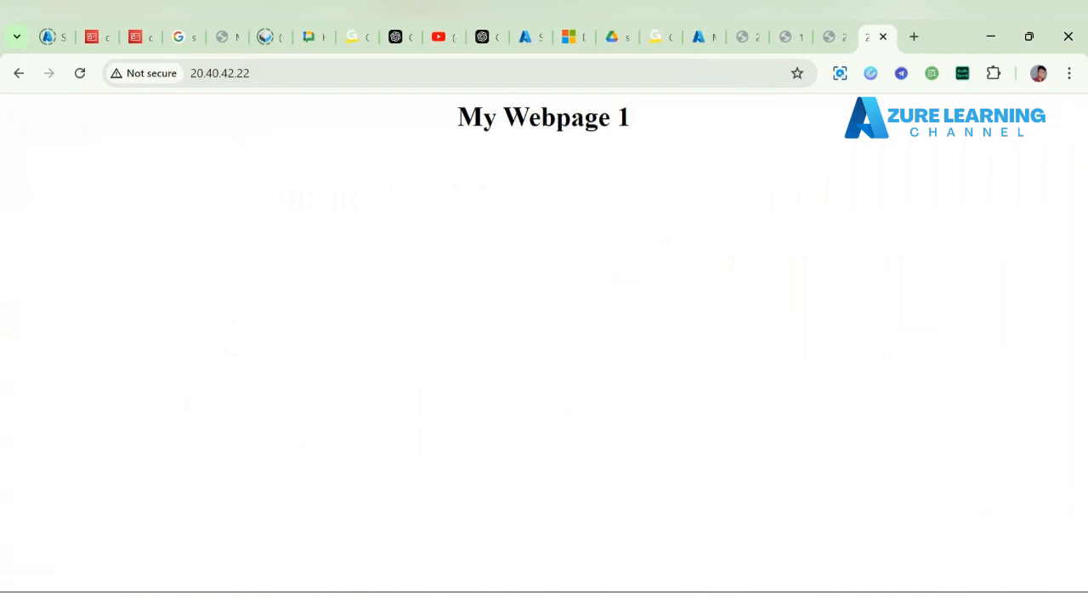
Step: Add '- 1b - 20.40.42.22' to the East US line of the Notepad++ notes
{"action": "key", "text": "alt+Tab"}
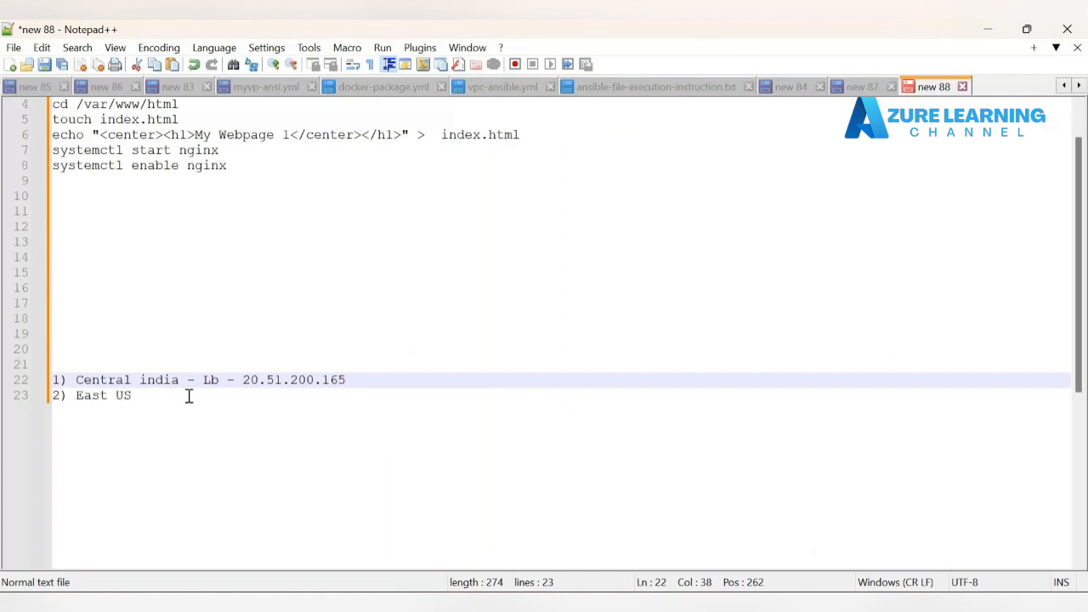
{"action": "left_click", "coordinate": [188, 395]}
{"action": "type", "text": "- 1"}
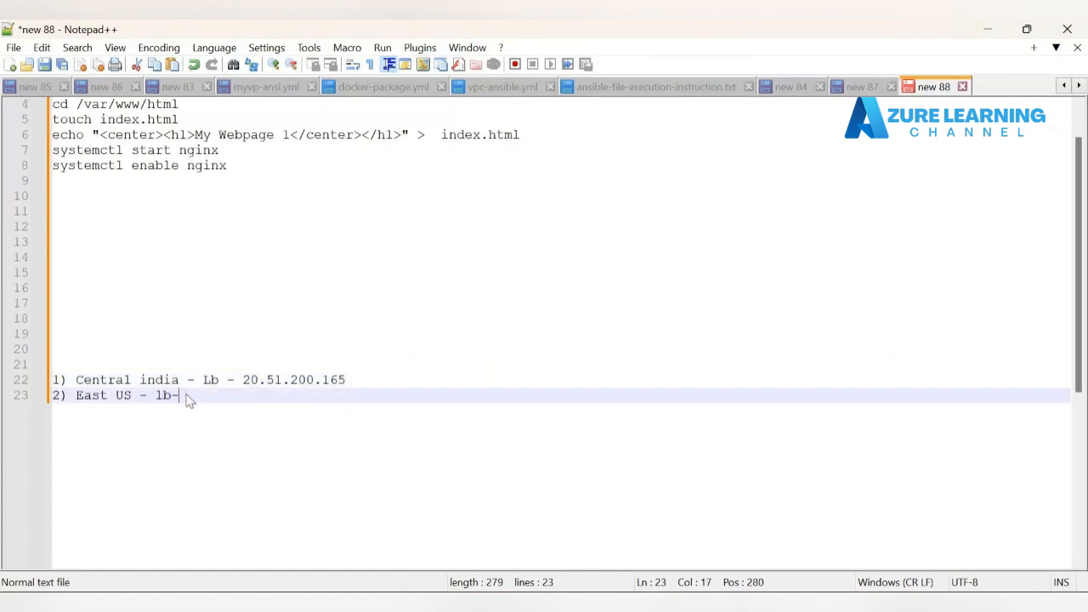
{"action": "type", "text": "b - 20.40.42.22"}
{"action": "left_click", "coordinate": [984, 29]}
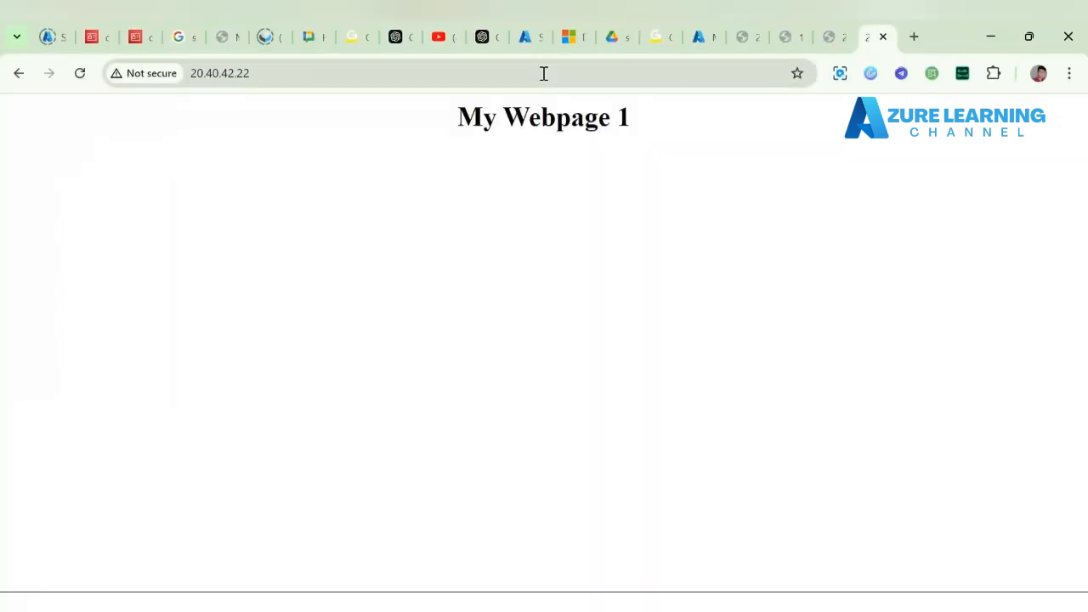
{"action": "left_click", "coordinate": [701, 37]}
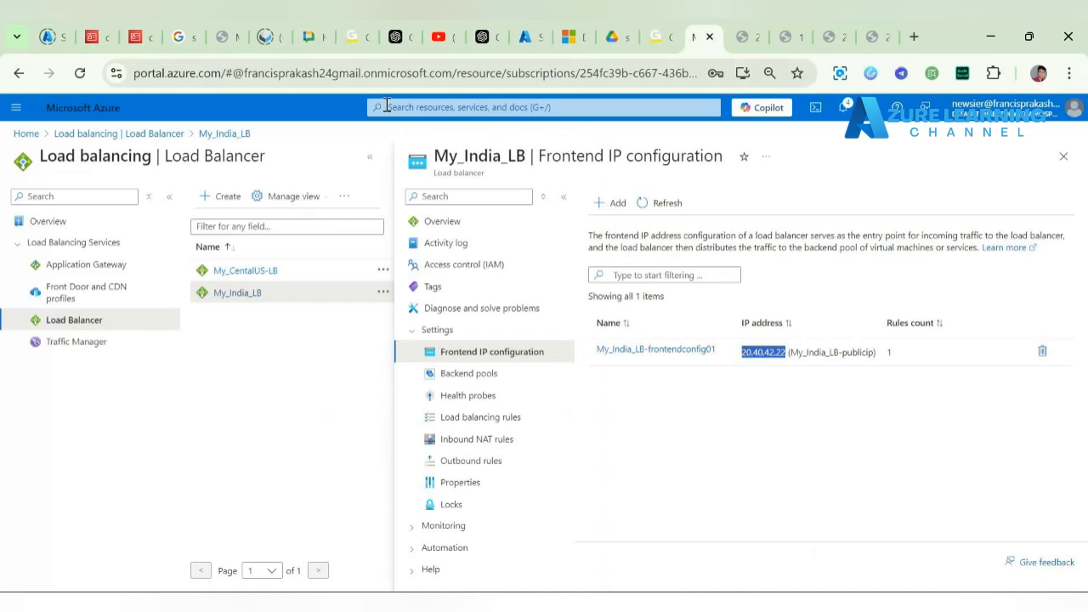
Step: Search 'tra' and open the Traffic Manager profiles list, which is still empty
{"action": "left_click", "coordinate": [437, 107]}
{"action": "type", "text": "tr"}
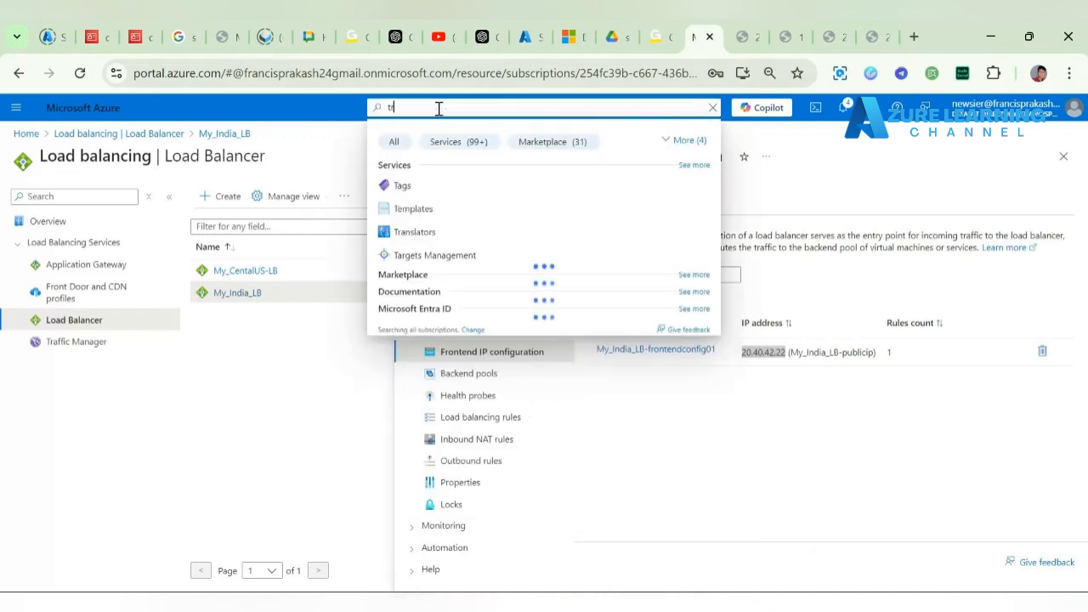
{"action": "type", "text": "a"}
{"action": "left_click", "coordinate": [448, 210]}
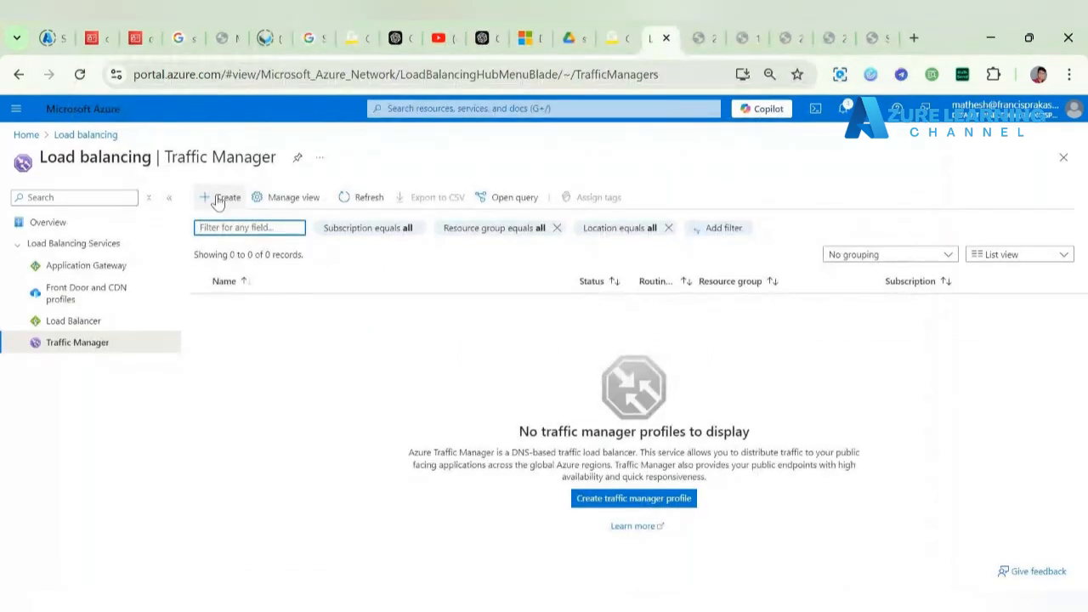
{"action": "left_click", "coordinate": [166, 155]}
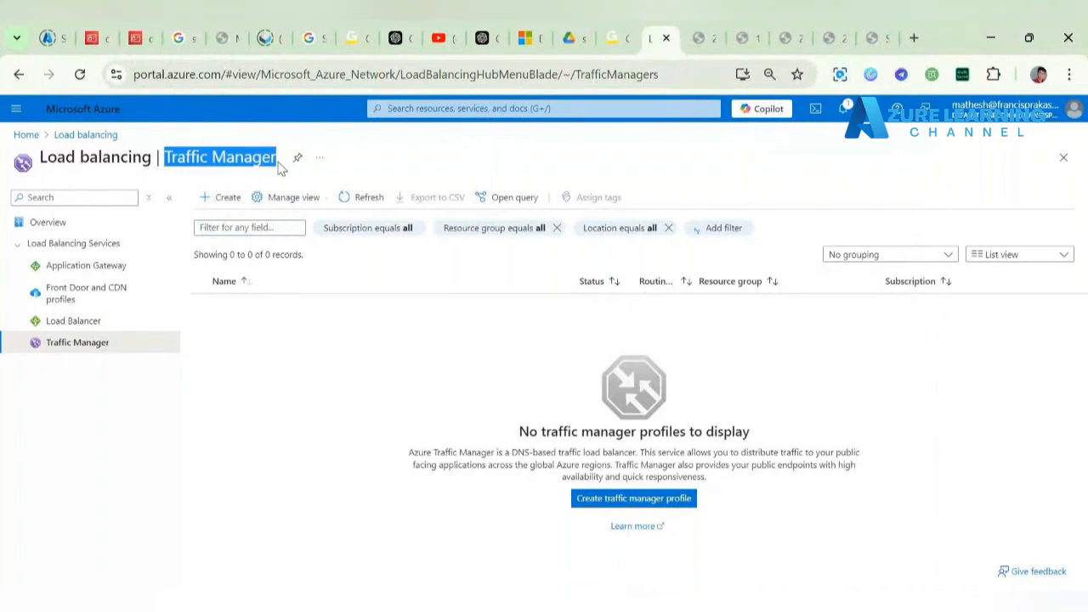
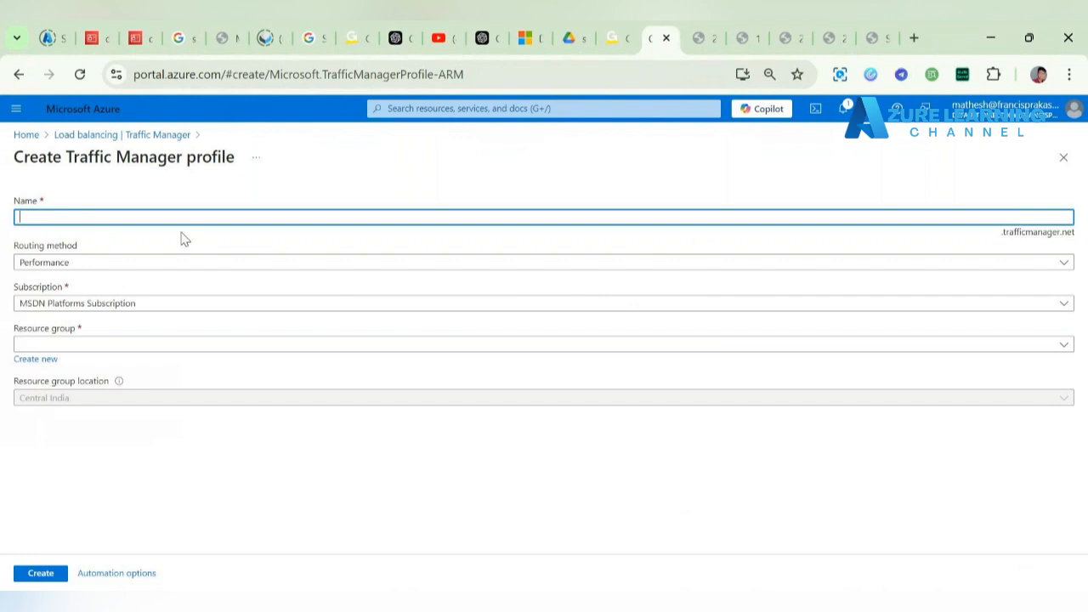
Step: Name the profile myappb181, keep Performance routing, choose resource group TM and create it
{"action": "type", "text": "My"}
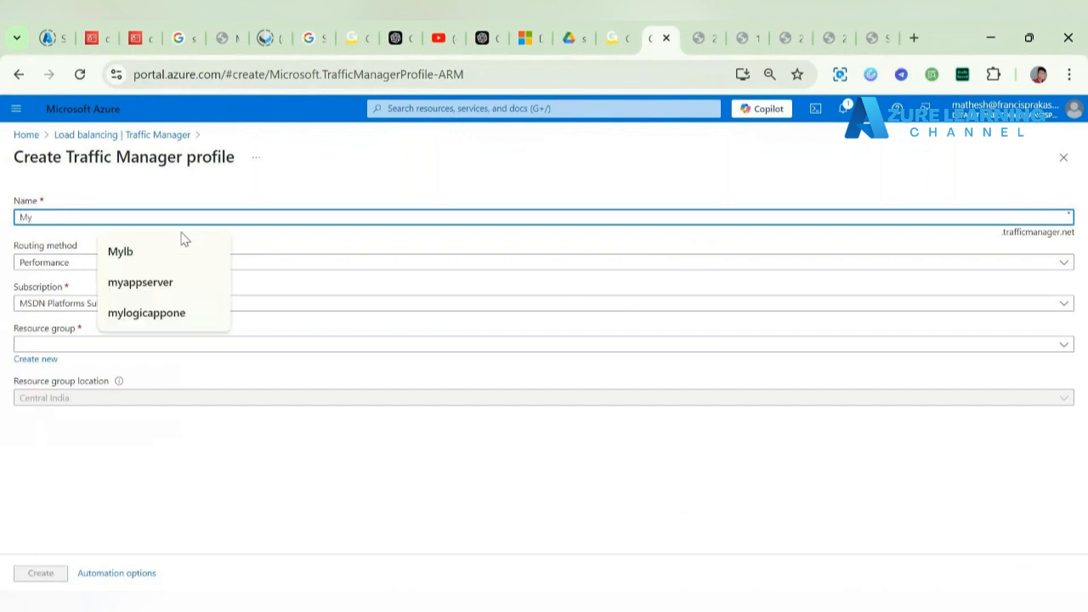
{"action": "type", "text": "app"}
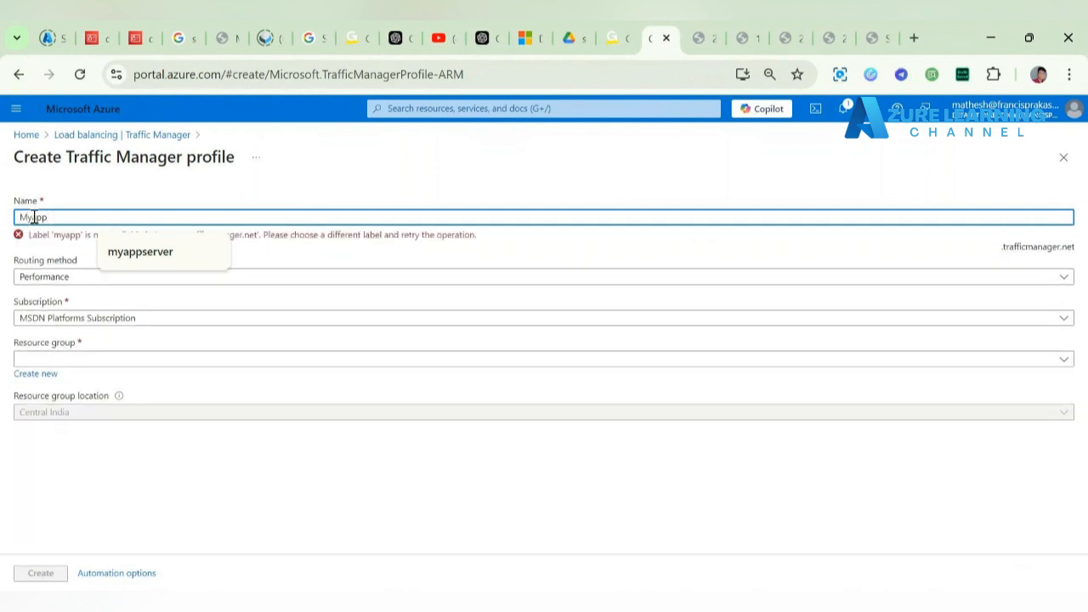
{"action": "key", "text": "BackSpace"}
{"action": "type", "text": "myappb1181"}
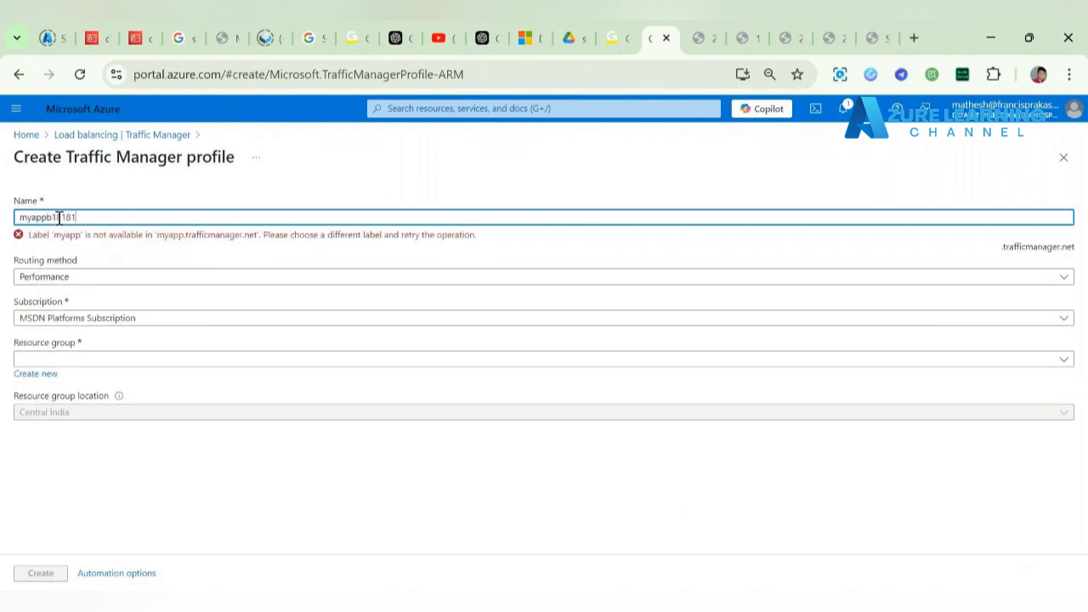
{"action": "key", "text": "BackSpace"}
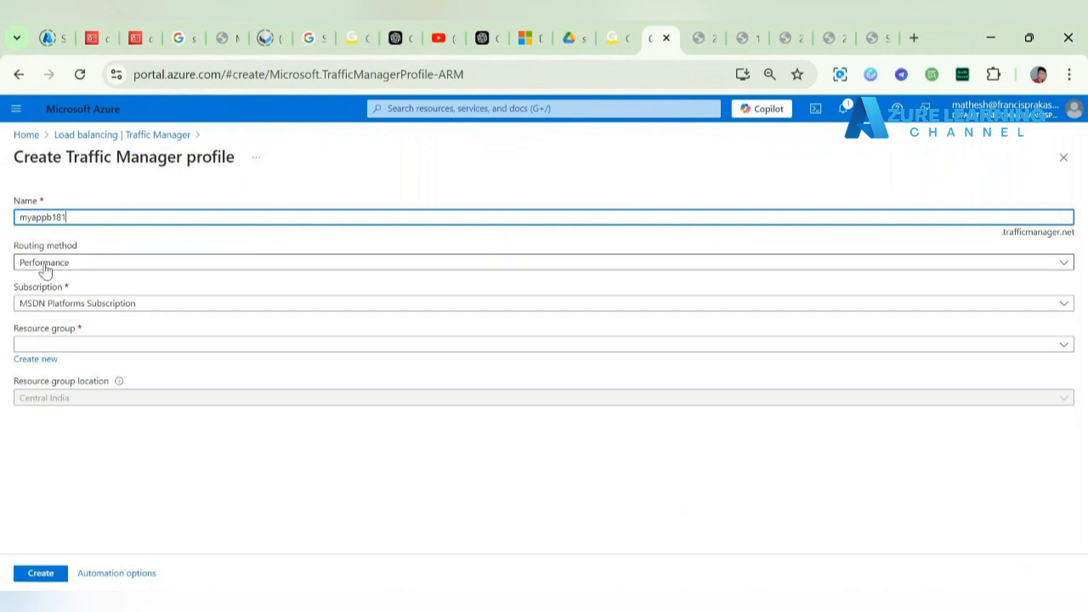
{"action": "left_click", "coordinate": [122, 343]}
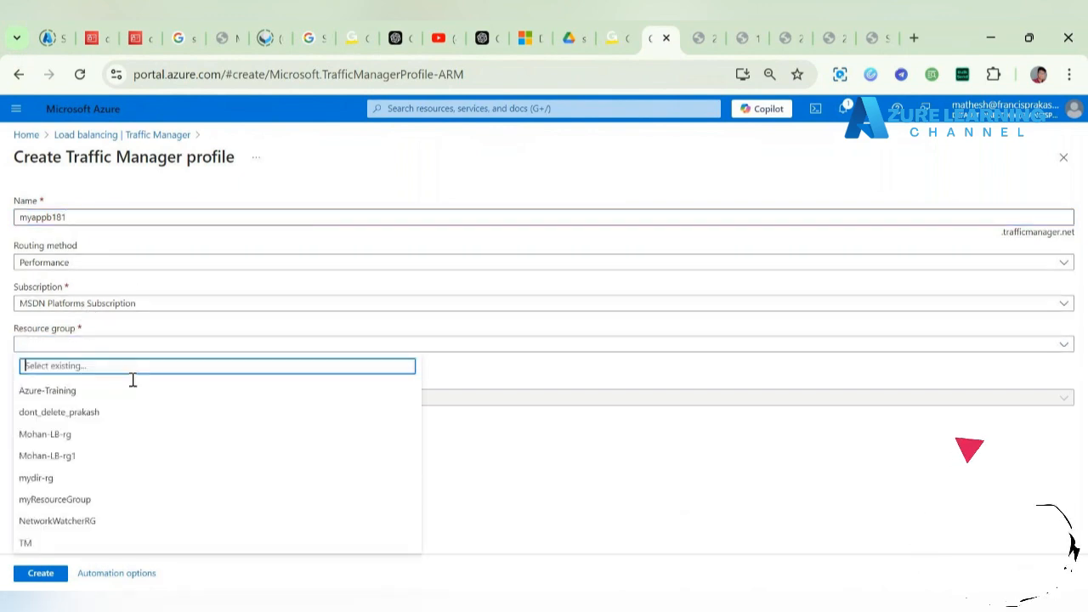
{"action": "left_click", "coordinate": [151, 544]}
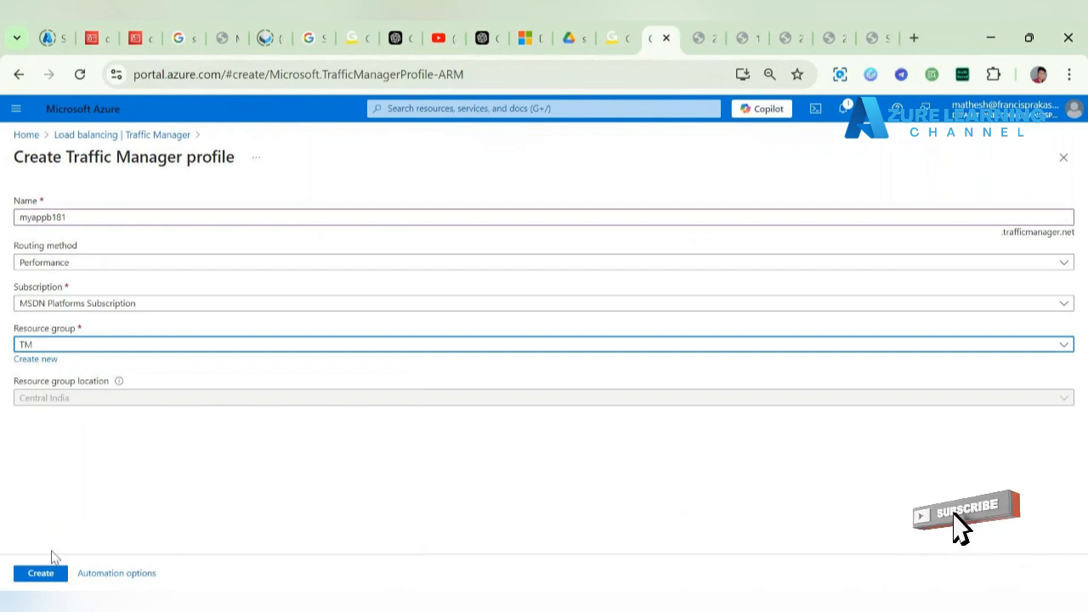
{"action": "left_click", "coordinate": [53, 578]}
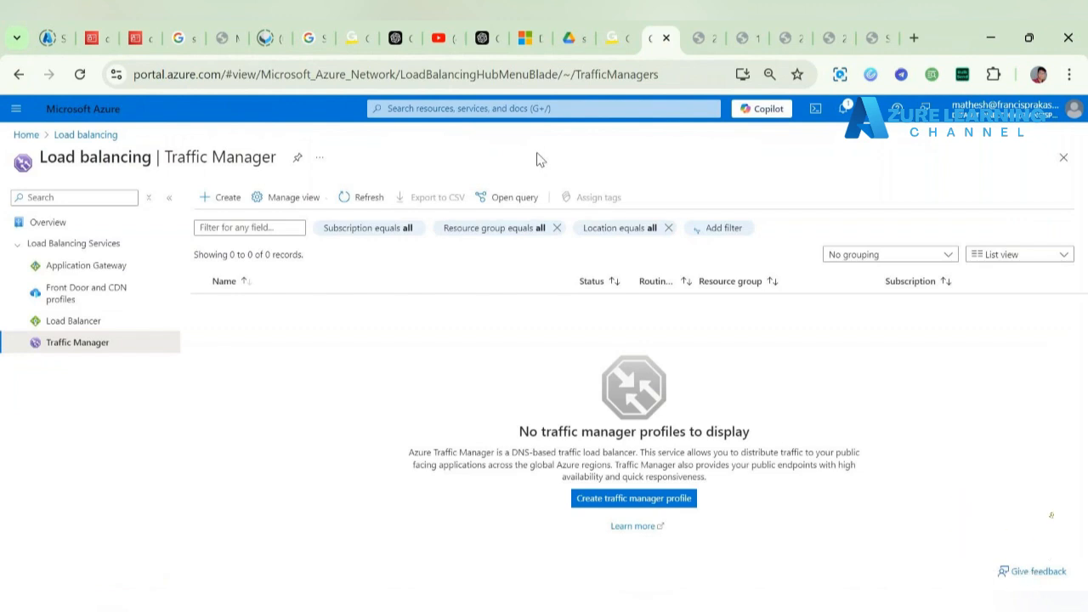
Step: Watch the myappb181 deployment until it completes, then go to the new profile
{"action": "left_click", "coordinate": [367, 197]}
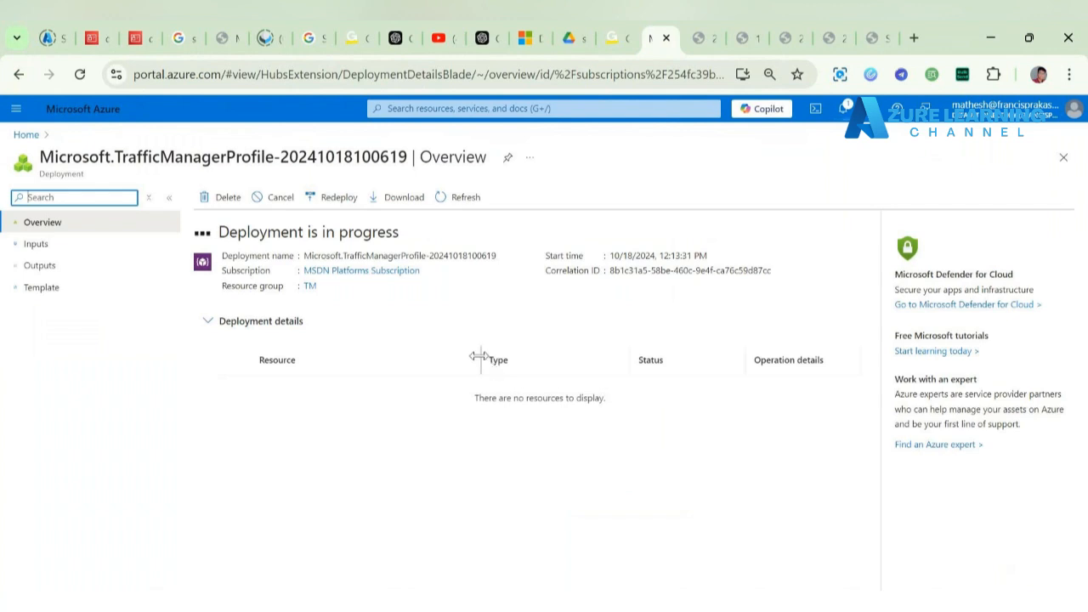
{"action": "left_click_drag", "start_coordinate": [480, 357], "coordinate": [387, 360]}
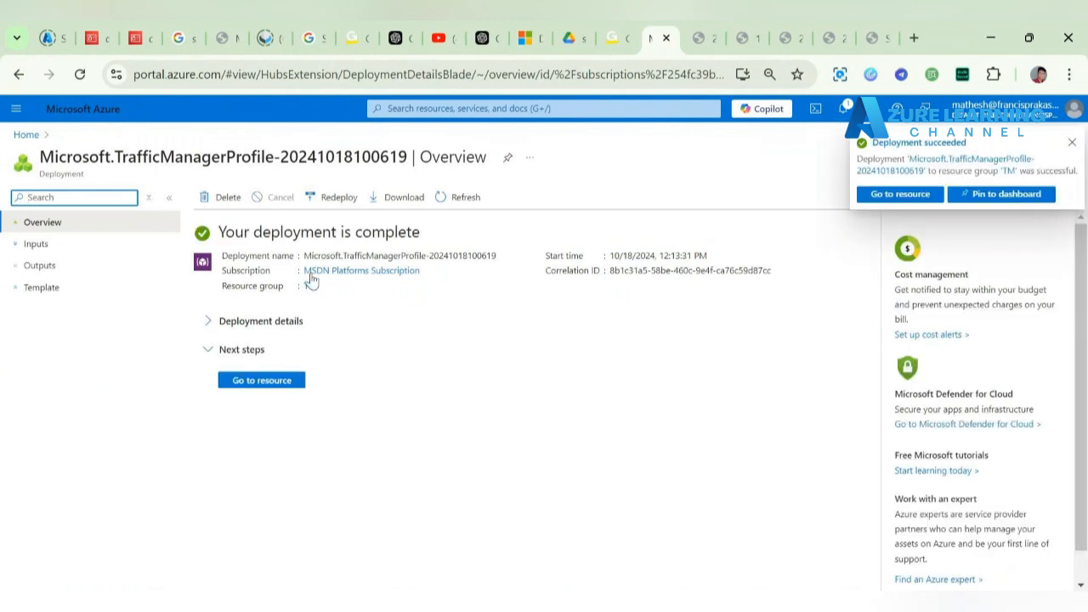
{"action": "left_click_drag", "start_coordinate": [223, 232], "coordinate": [387, 230]}
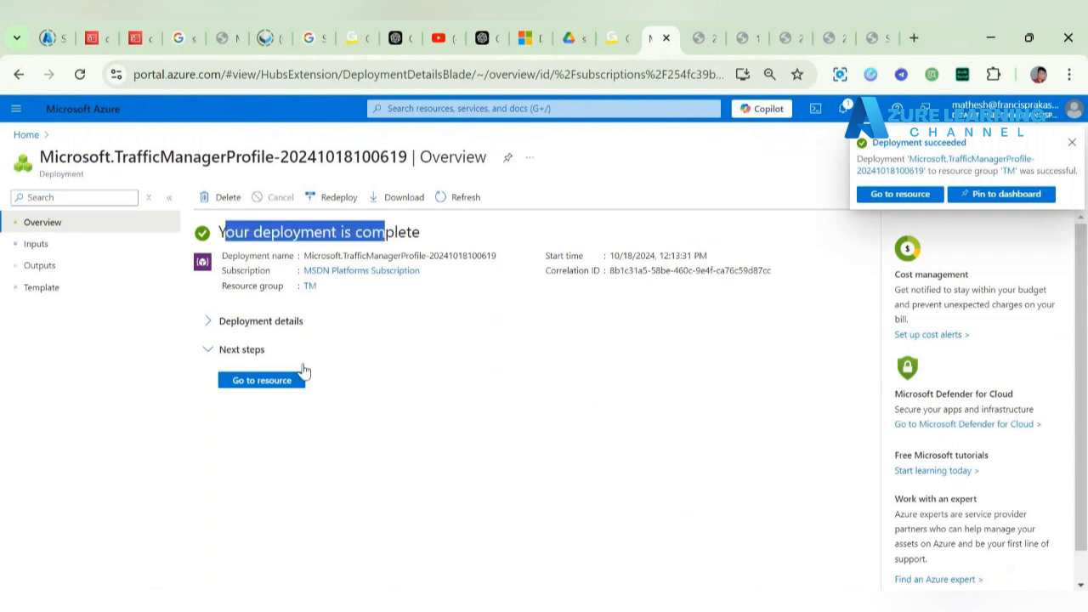
{"action": "left_click", "coordinate": [260, 381]}
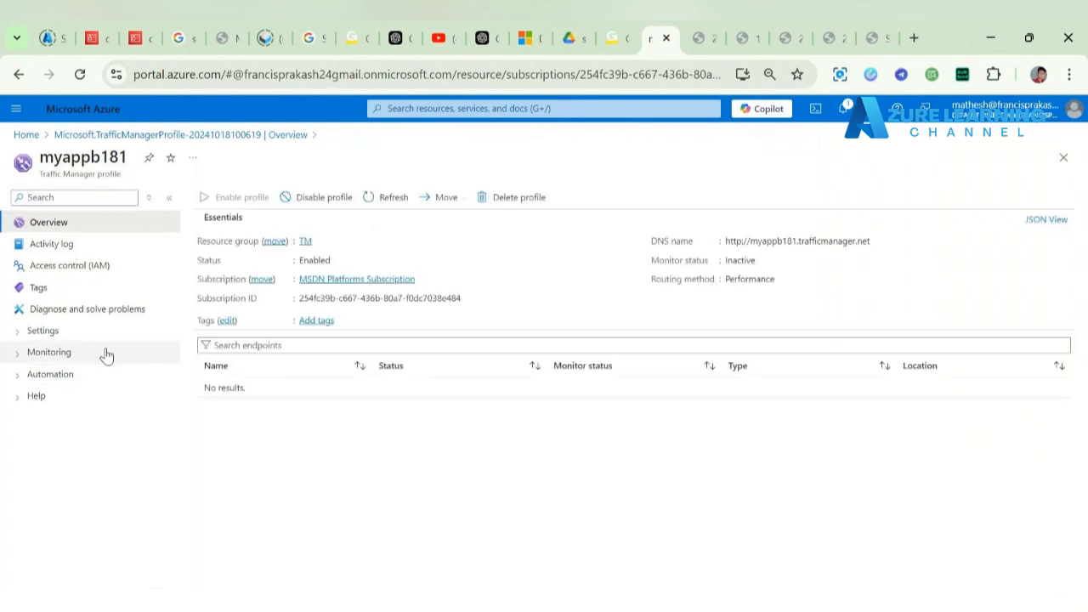
Step: Start a new myappb181 endpoint named Lb-endpoint1 with target resource type Public IP address
{"action": "left_click", "coordinate": [109, 339]}
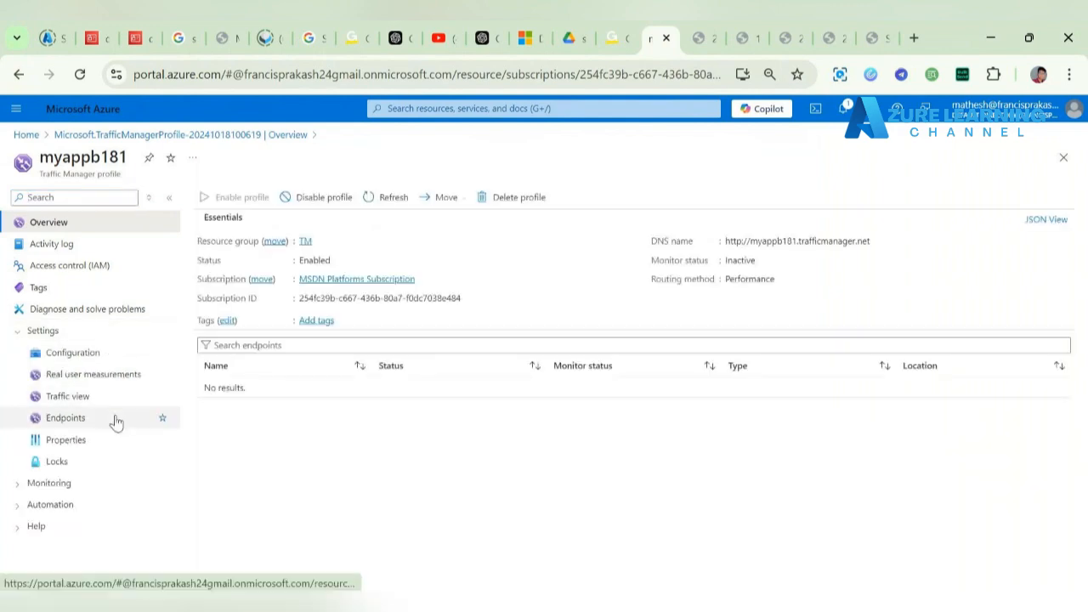
{"action": "left_click", "coordinate": [113, 419]}
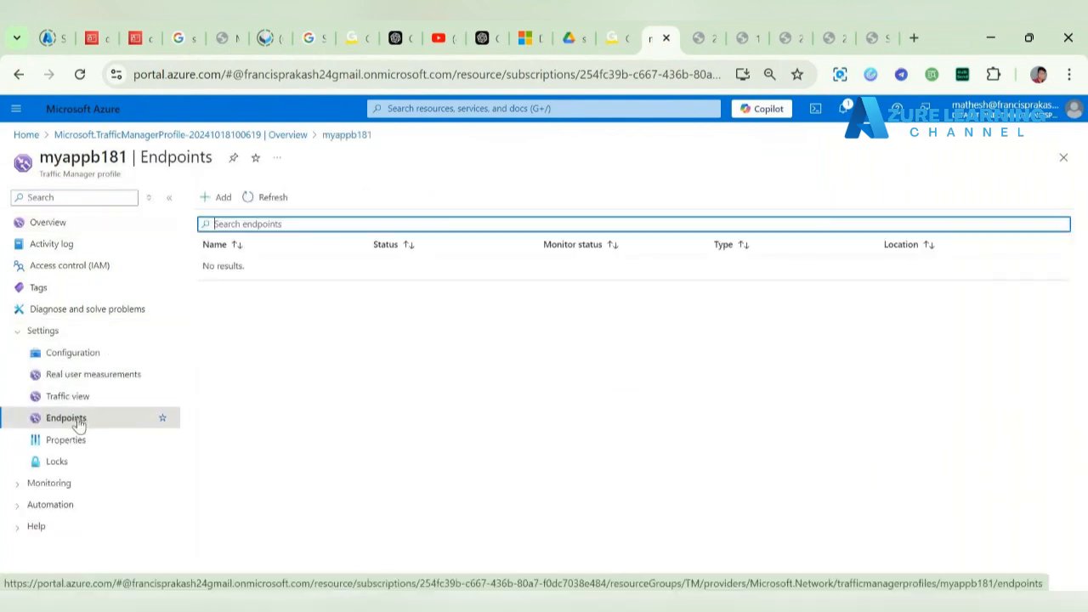
{"action": "left_click", "coordinate": [225, 200]}
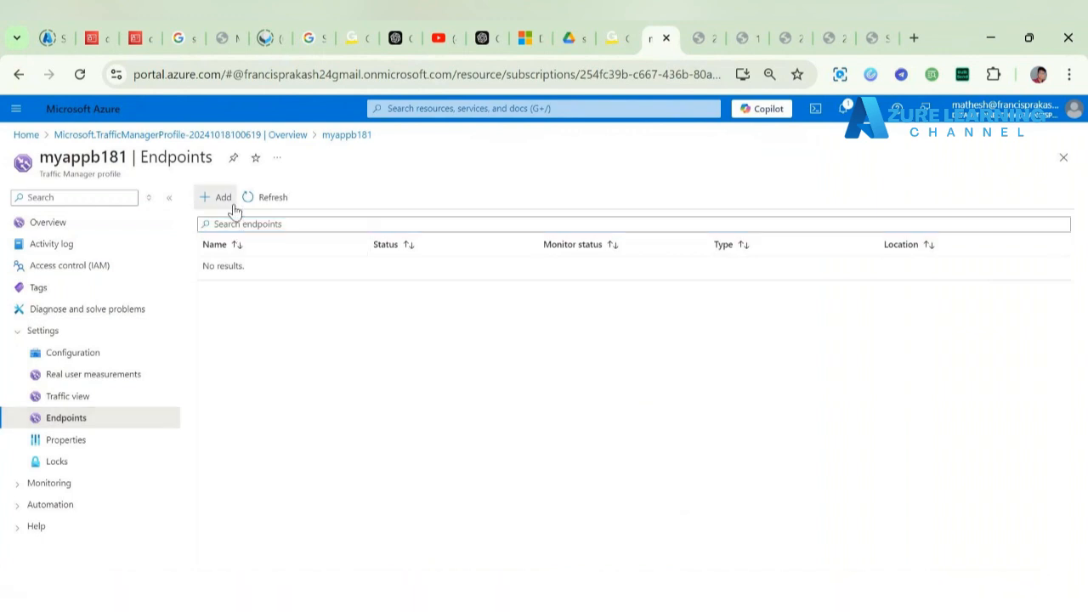
{"action": "left_click", "coordinate": [794, 247]}
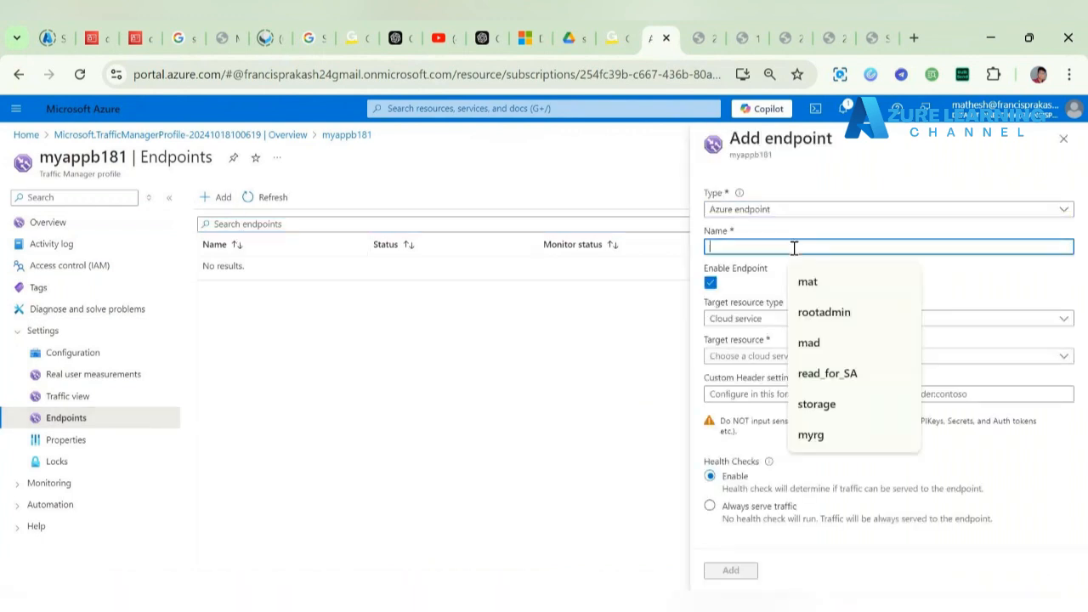
{"action": "type", "text": "Lb-endpoint1"}
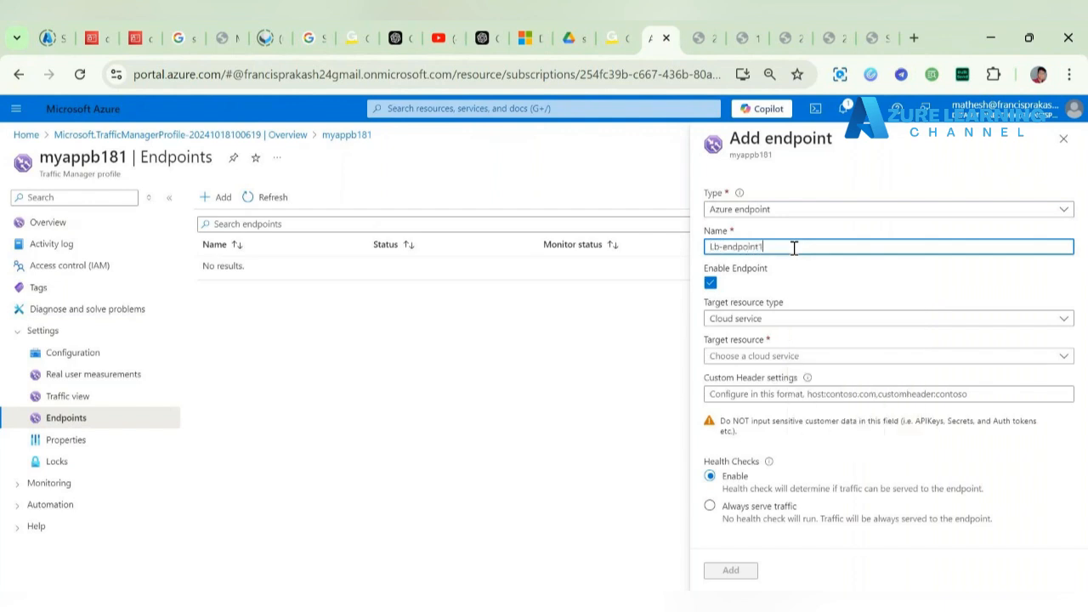
{"action": "left_click", "coordinate": [786, 325]}
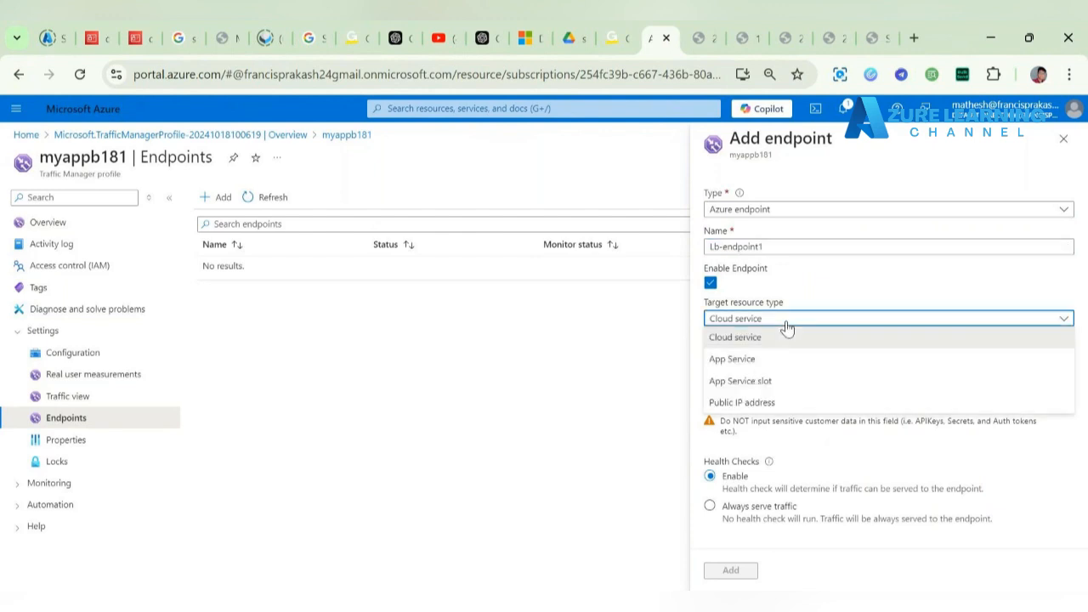
{"action": "left_click", "coordinate": [786, 403]}
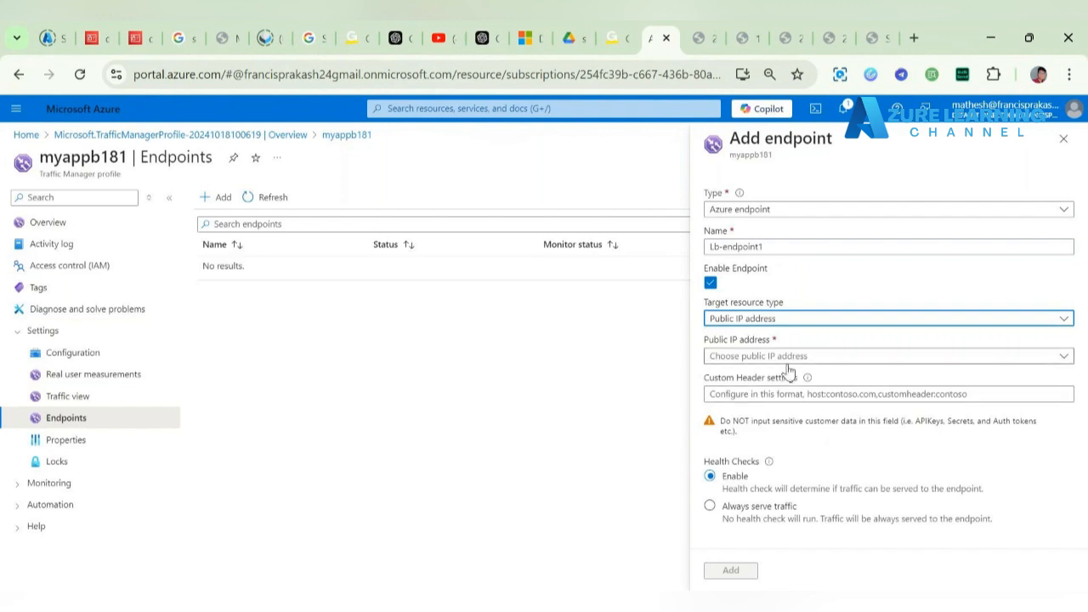
{"action": "left_click", "coordinate": [788, 358]}
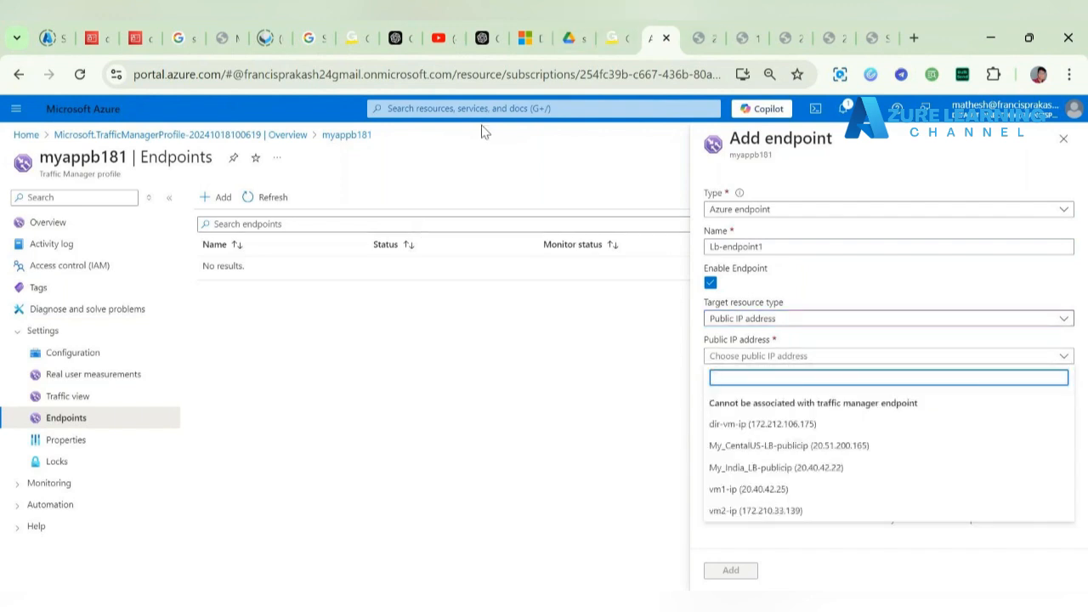
{"action": "left_click", "coordinate": [497, 110]}
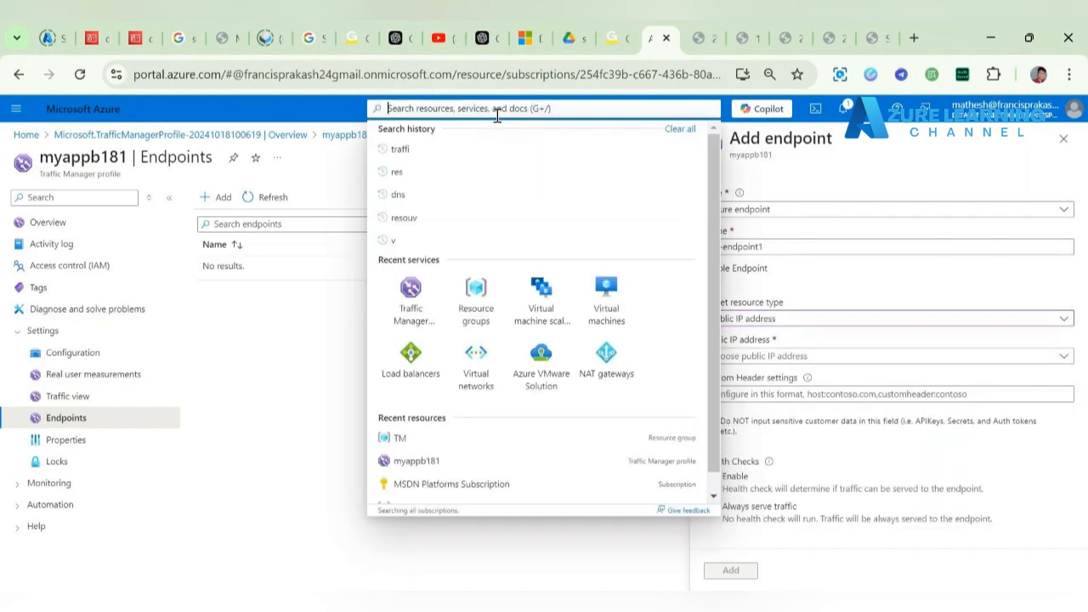
Step: Open Load balancers in a new browser tab and sign in to the portal again
{"action": "right_click", "coordinate": [404, 362]}
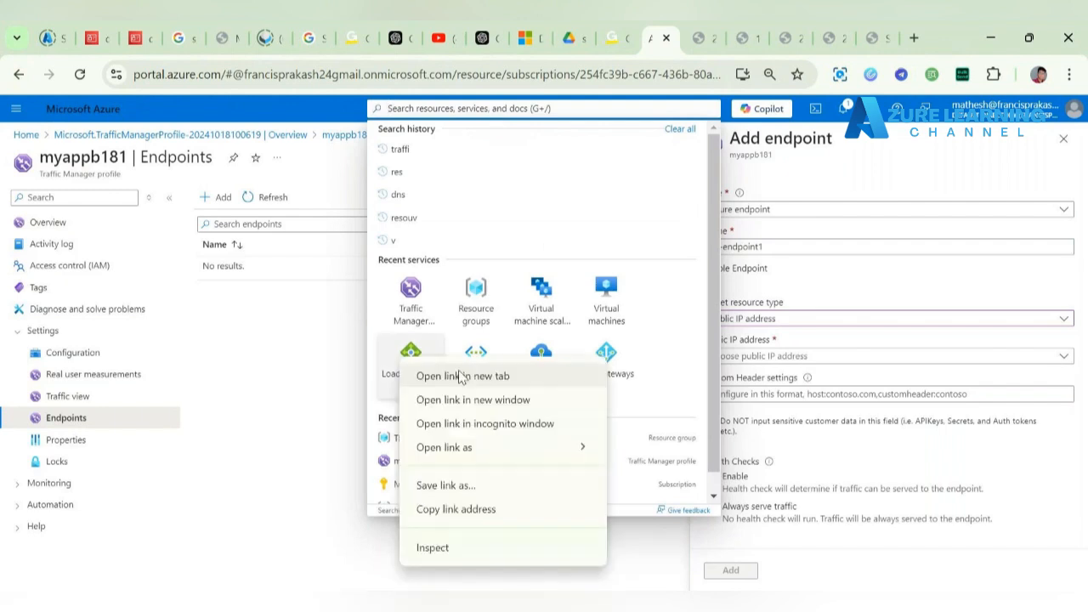
{"action": "left_click", "coordinate": [422, 374]}
{"action": "left_click", "coordinate": [669, 37]}
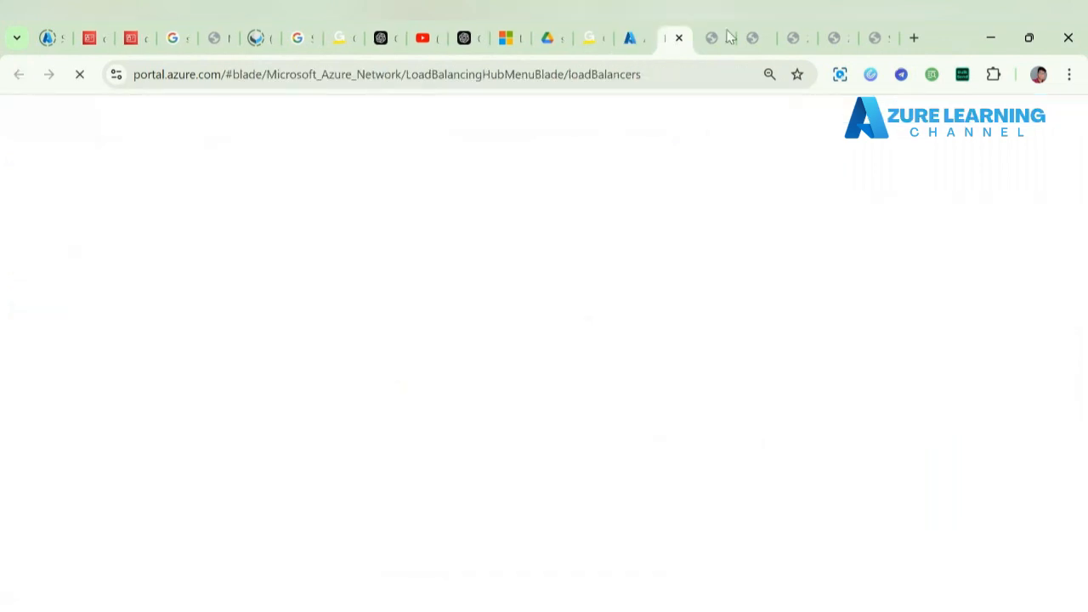
{"action": "left_click", "coordinate": [869, 34]}
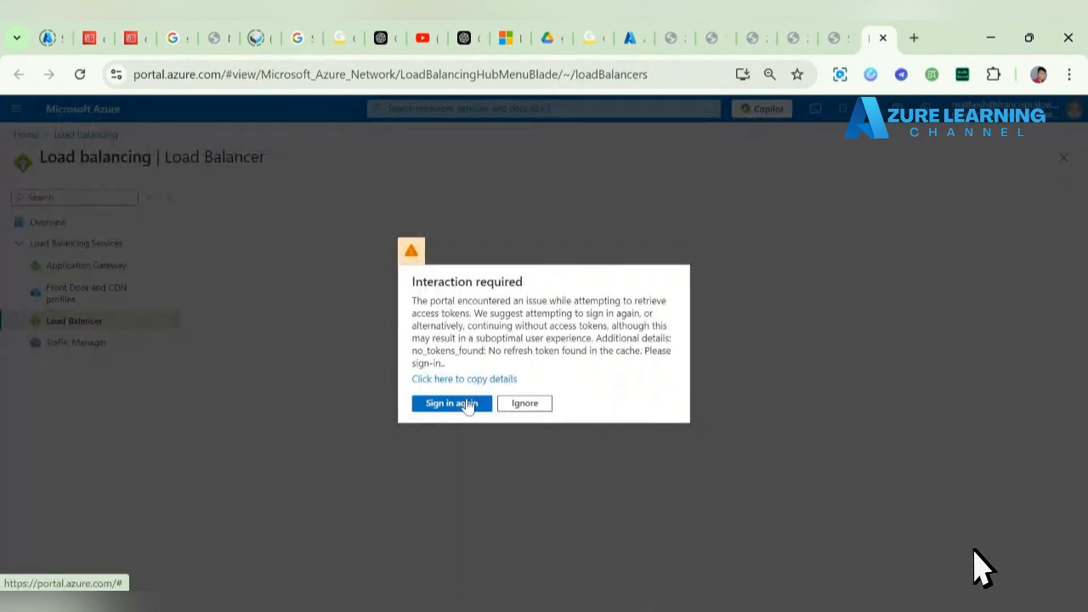
{"action": "left_click", "coordinate": [463, 405]}
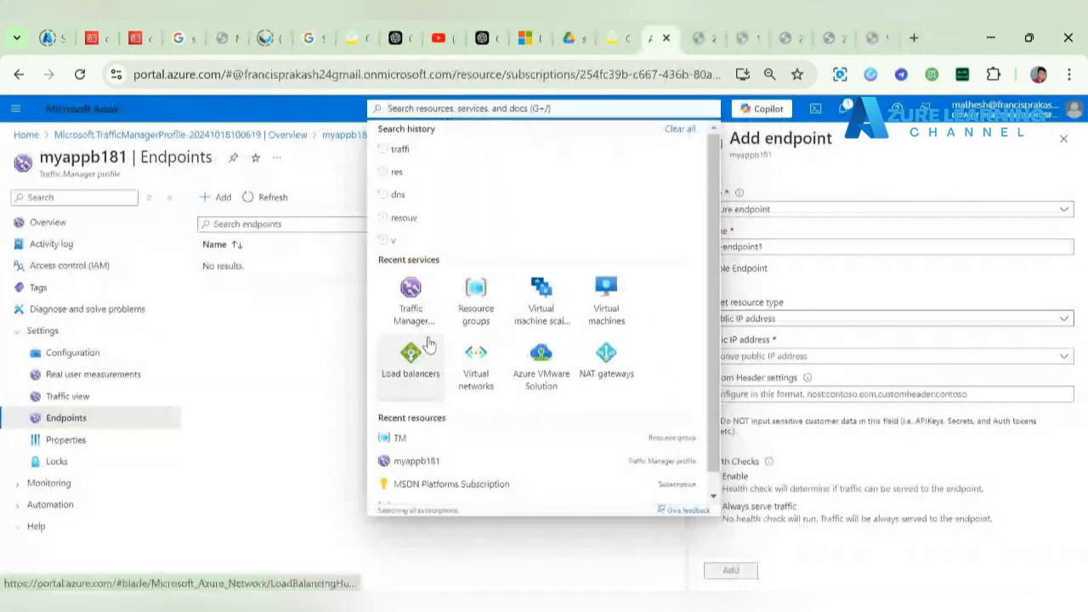
Step: Discard the unfinished endpoint, open My_India_LB's settings, and check the Notepad++ notes
{"action": "left_click", "coordinate": [427, 346]}
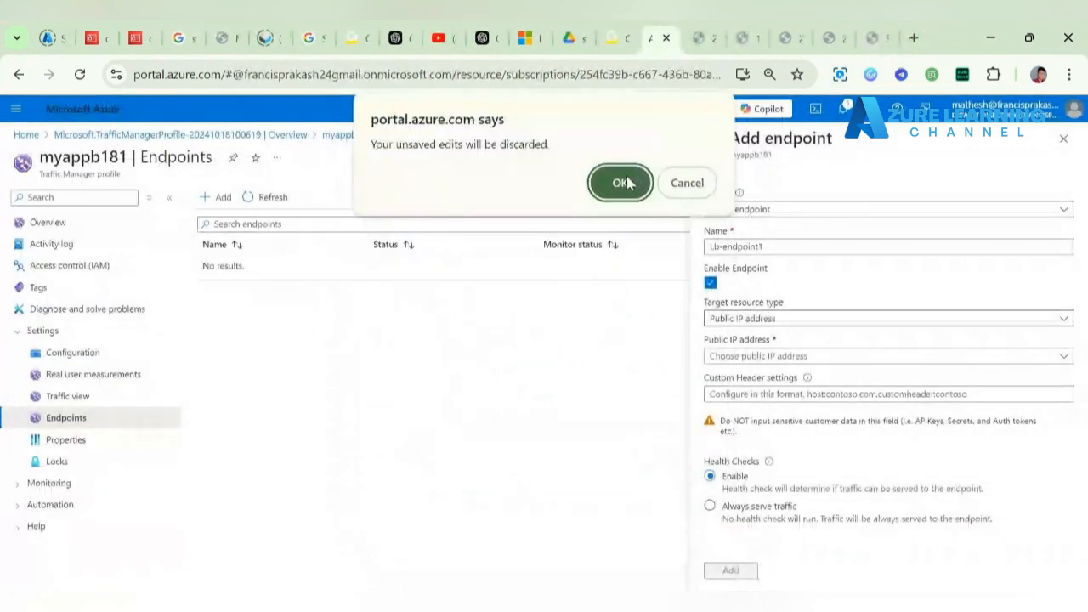
{"action": "left_click", "coordinate": [625, 181]}
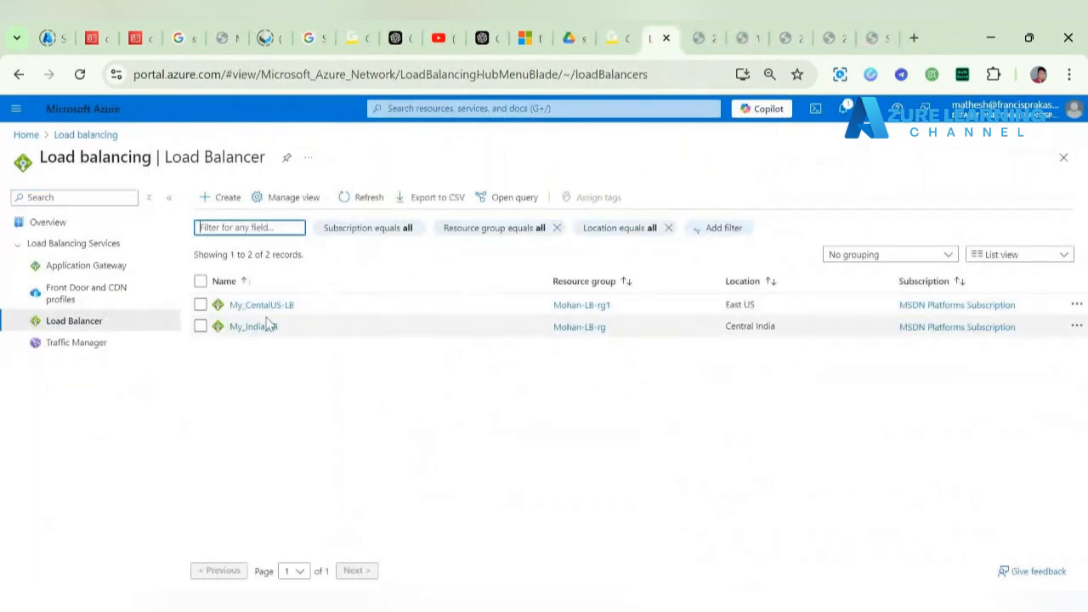
{"action": "left_click", "coordinate": [252, 329]}
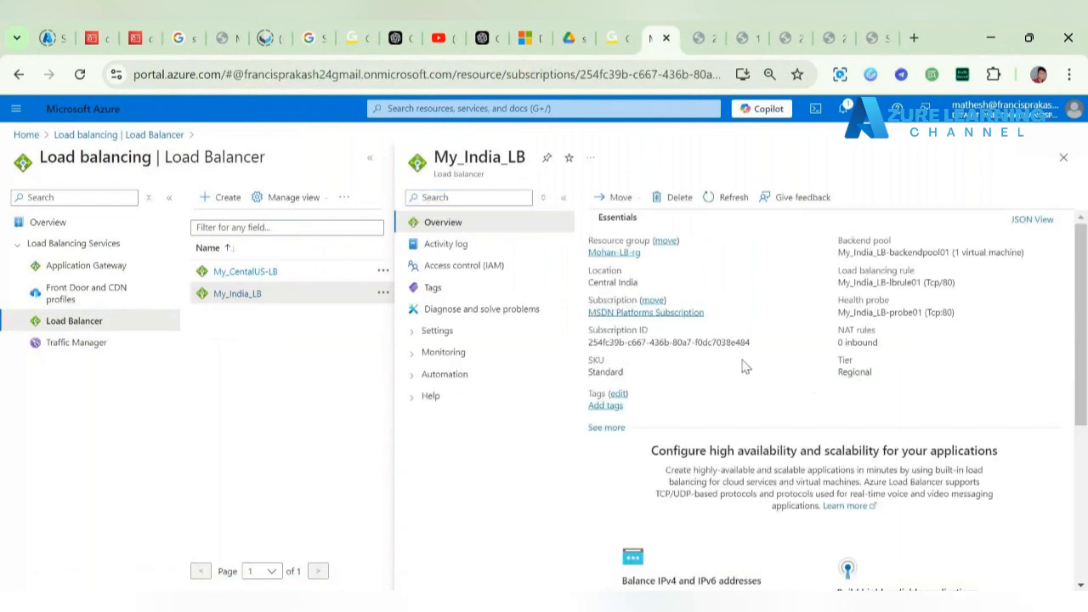
{"action": "left_click", "coordinate": [448, 330]}
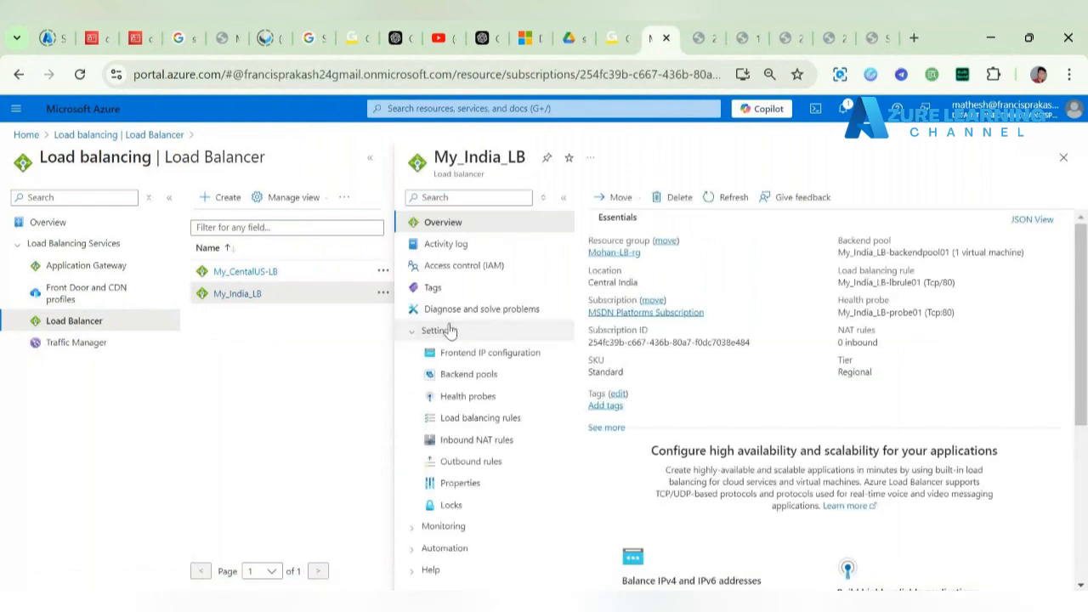
{"action": "left_click", "coordinate": [451, 601]}
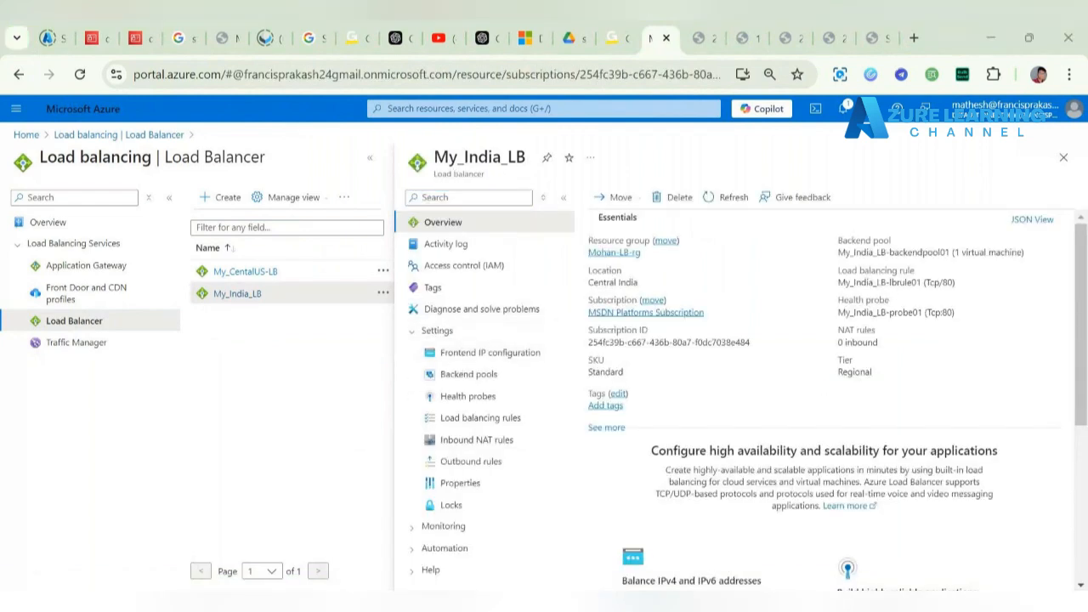
{"action": "scroll", "coordinate": [636, 228], "scroll_direction": "up", "scroll_amount": 9}
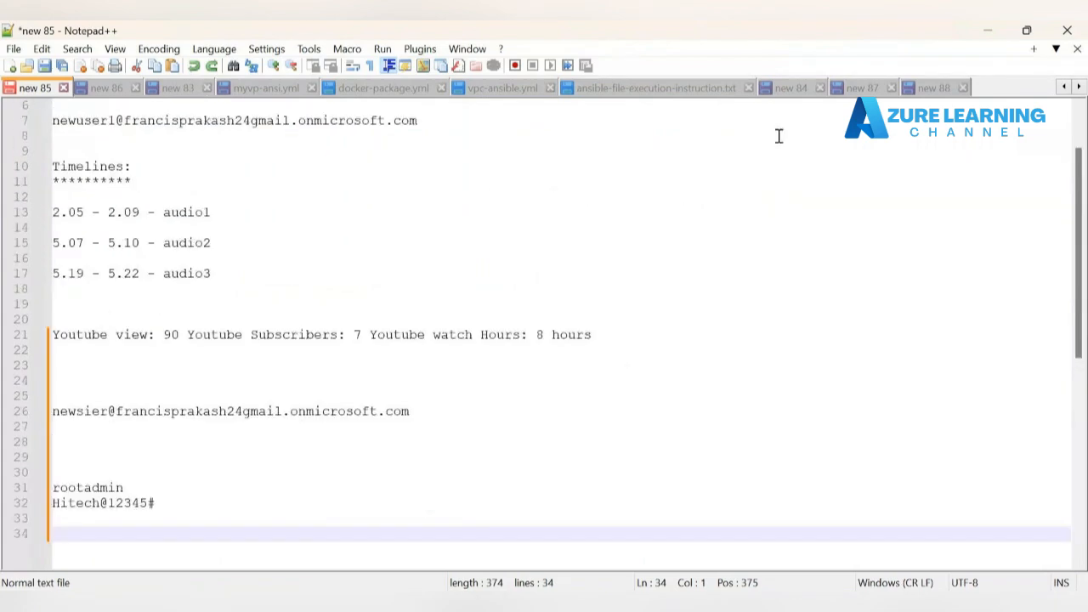
Step: Look at the new 88 notes document, then minimise Notepad++ to return to the portal
{"action": "left_click", "coordinate": [937, 90]}
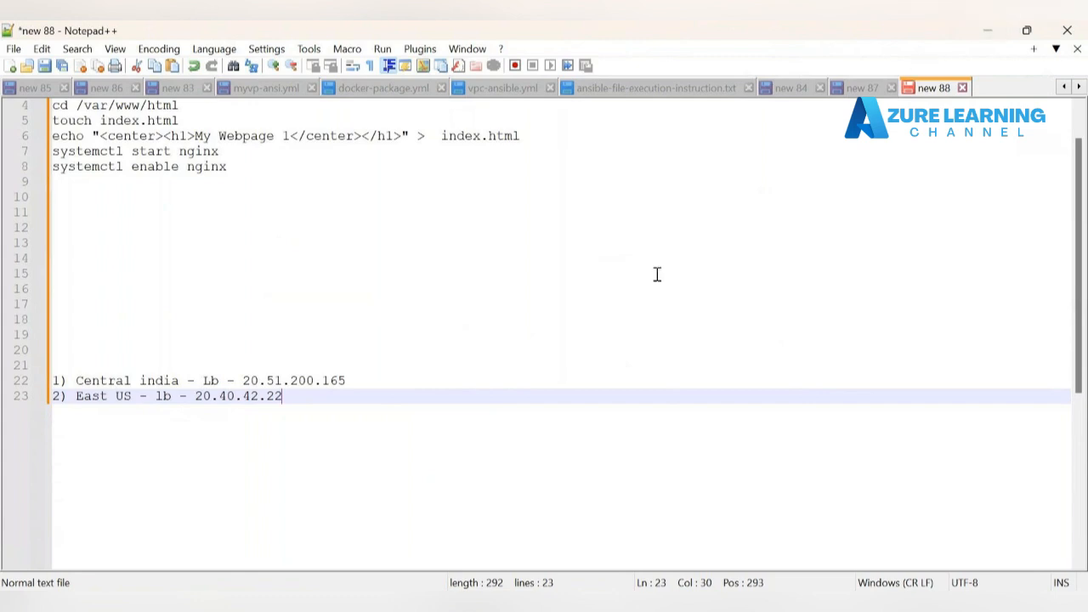
{"action": "left_click", "coordinate": [983, 34]}
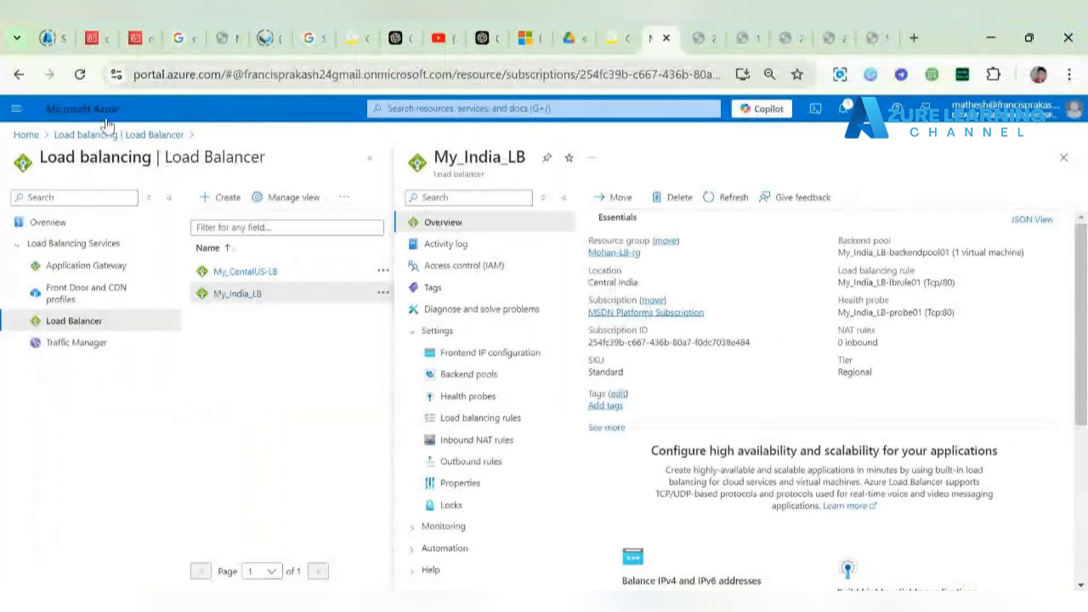
Step: From Home, go to myappb181's Endpoints and start adding an endpoint
{"action": "left_click", "coordinate": [25, 135]}
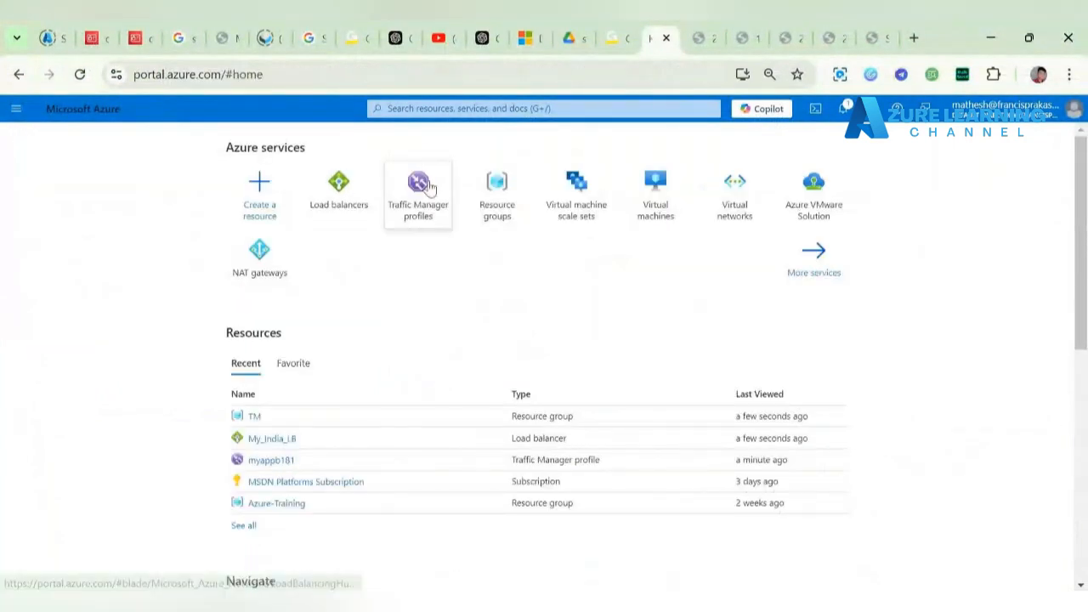
{"action": "left_click", "coordinate": [418, 182]}
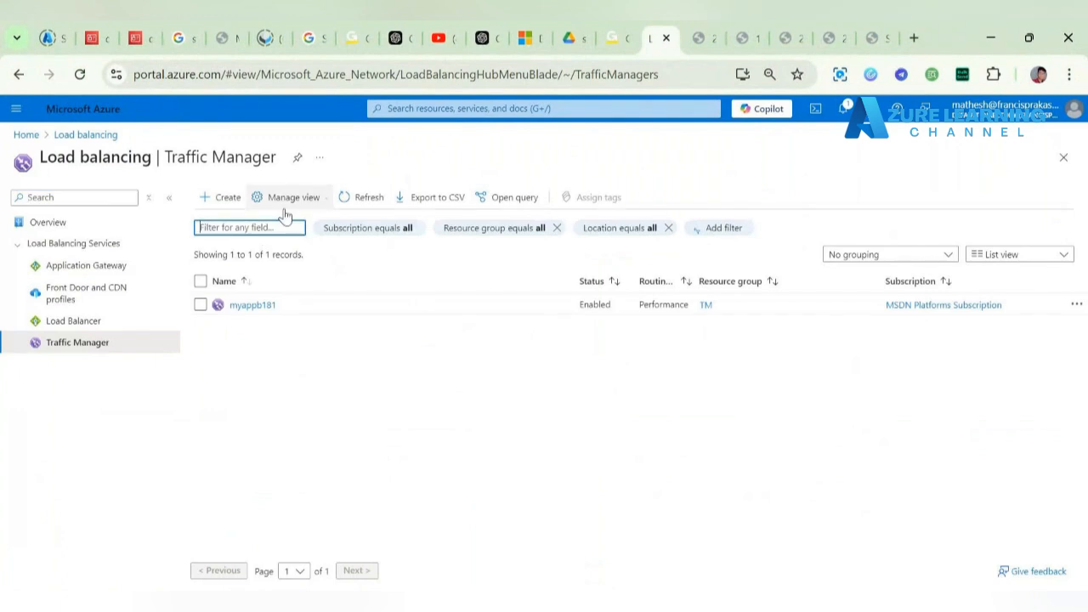
{"action": "left_click", "coordinate": [257, 307]}
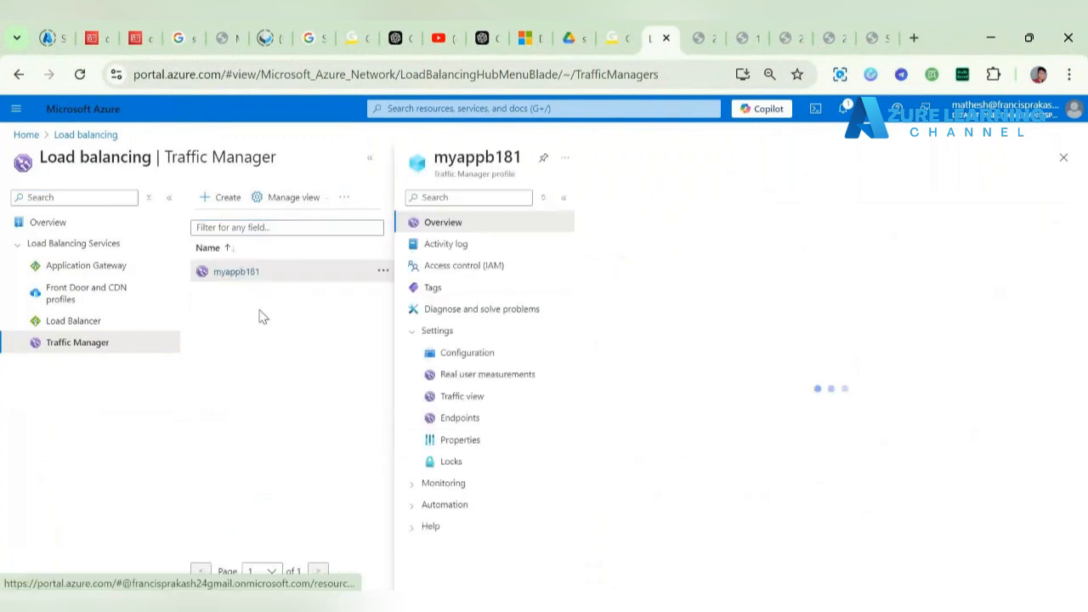
{"action": "left_click", "coordinate": [495, 417]}
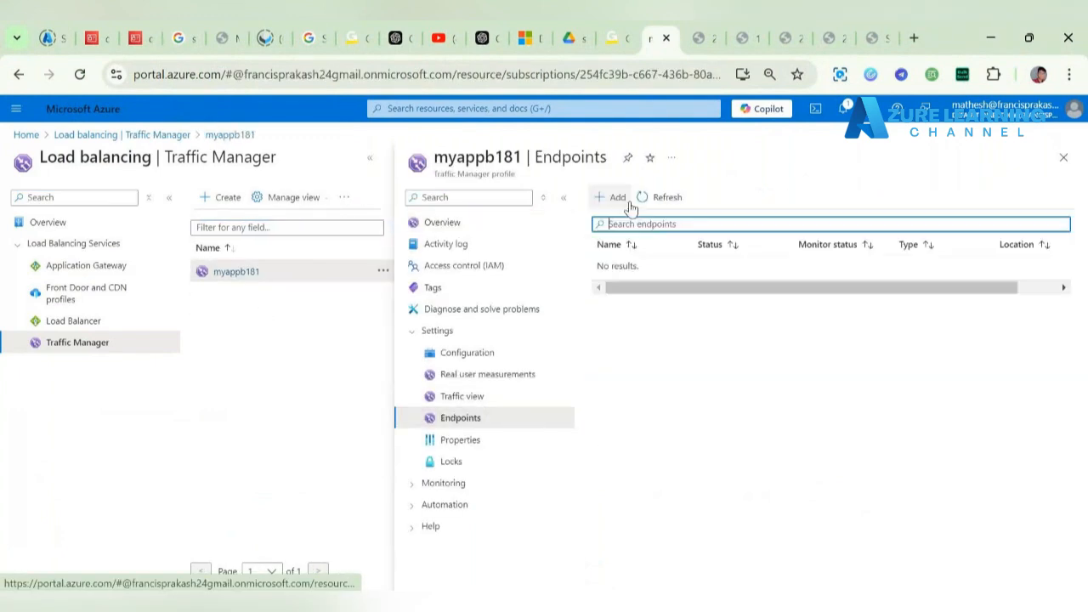
{"action": "left_click", "coordinate": [627, 206]}
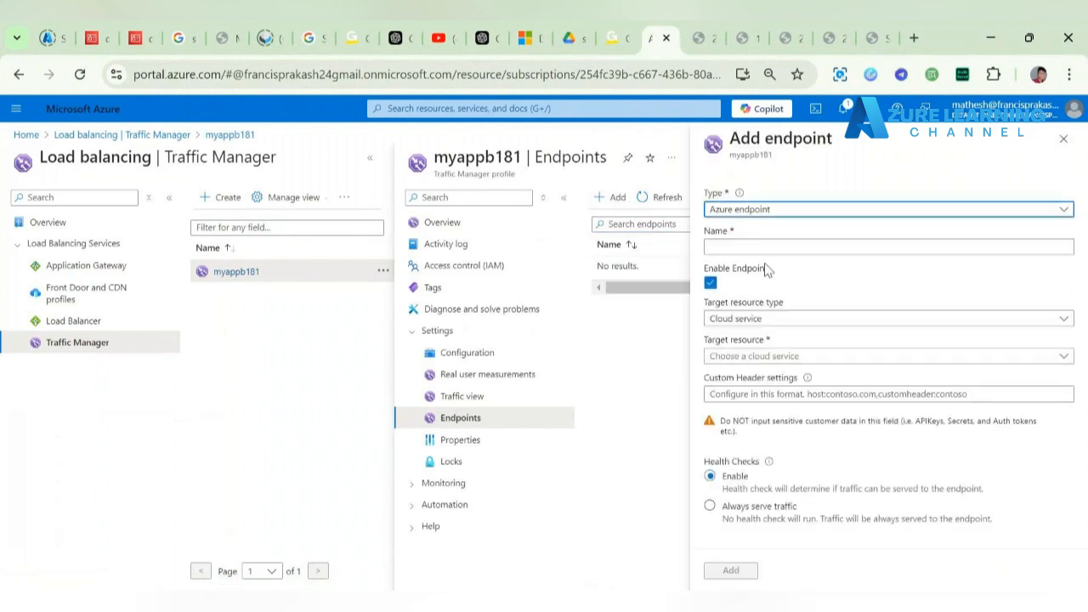
Step: Name it endpoint1, target Public IP My_India_LB-publicip, and note its missing DNS name error
{"action": "left_click", "coordinate": [764, 247]}
{"action": "type", "text": "endpoint1"}
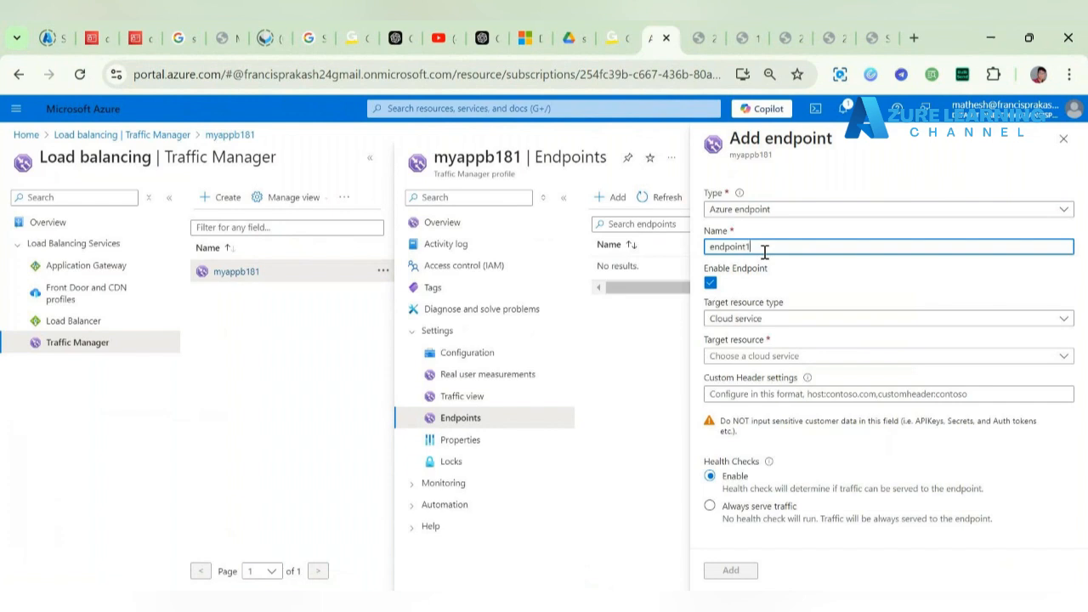
{"action": "left_click", "coordinate": [780, 318]}
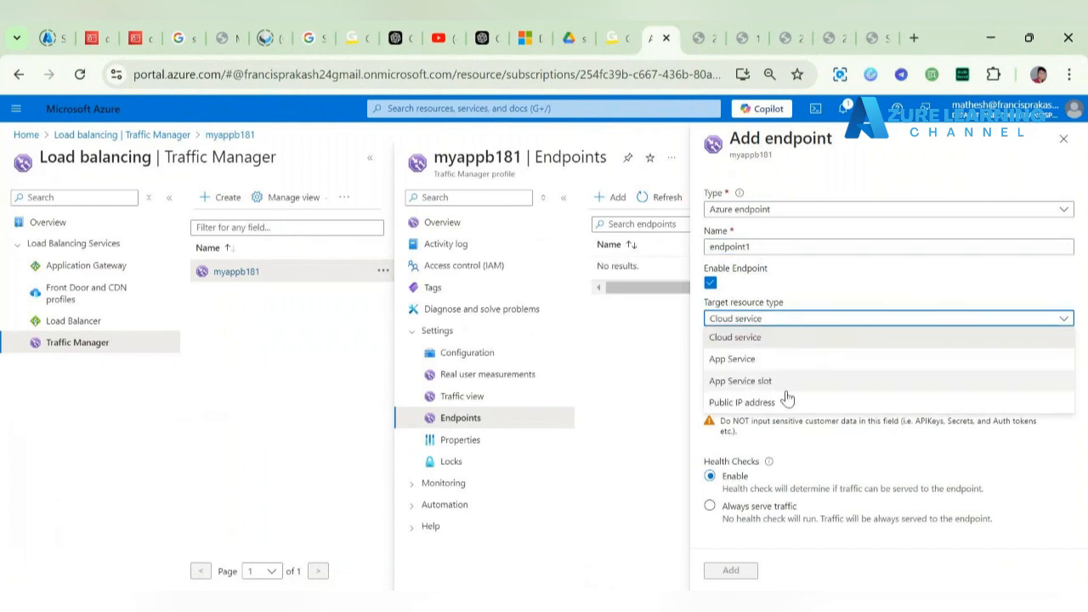
{"action": "left_click", "coordinate": [789, 401]}
{"action": "left_click", "coordinate": [803, 355]}
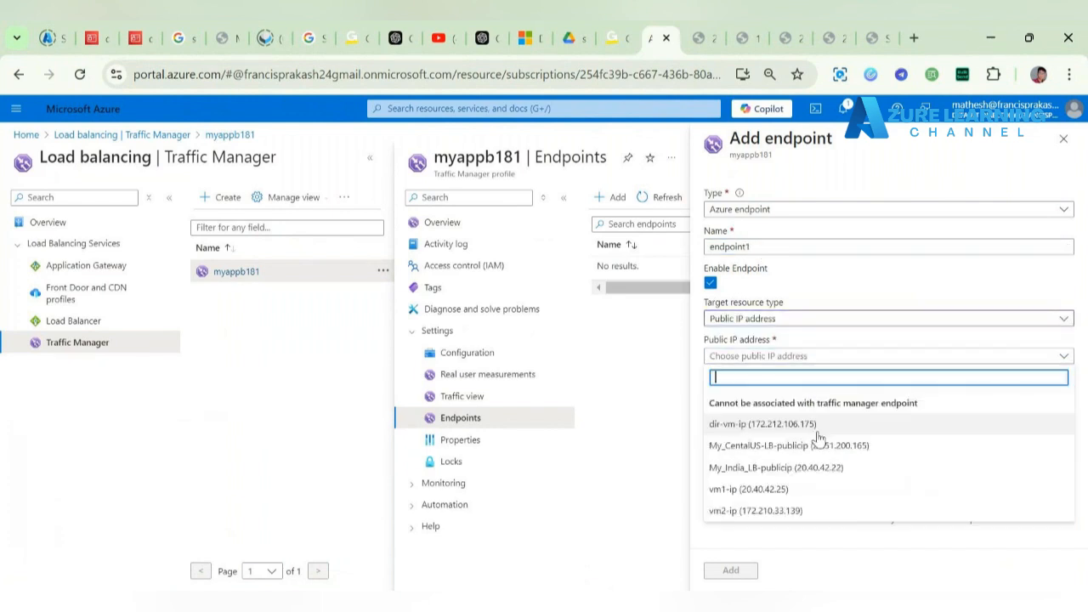
{"action": "left_click", "coordinate": [820, 467]}
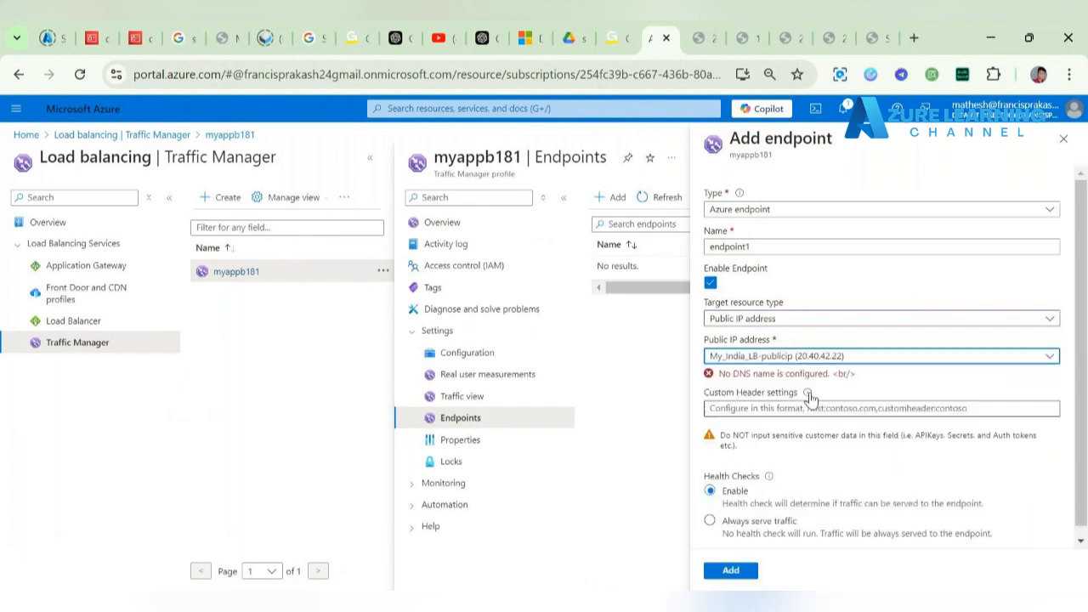
{"action": "left_click_drag", "start_coordinate": [718, 374], "coordinate": [859, 379]}
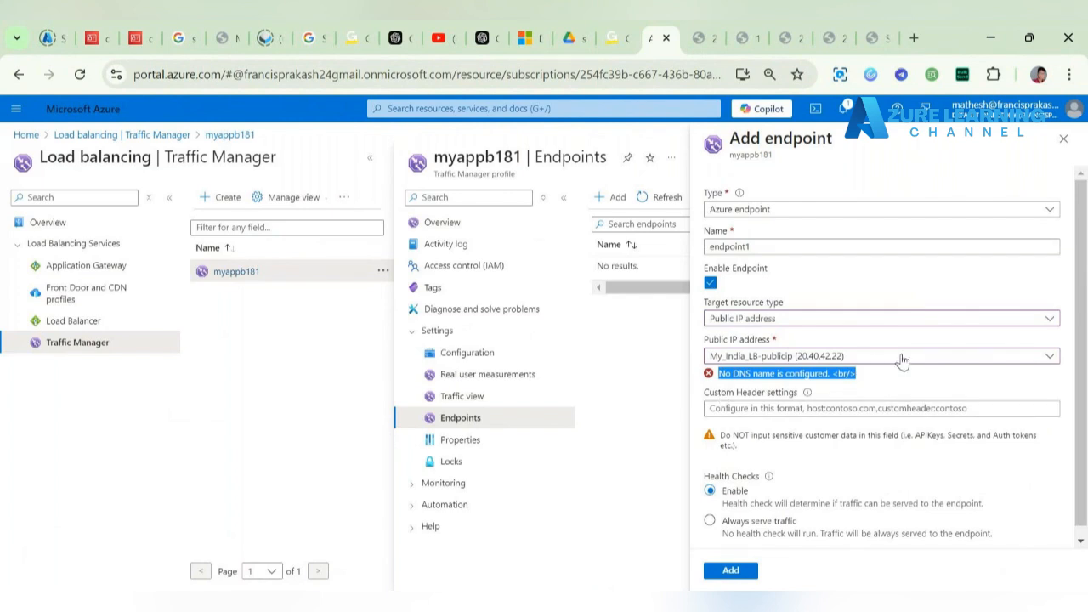
{"action": "left_click", "coordinate": [823, 296]}
{"action": "left_click", "coordinate": [467, 109]}
Step: Search 'pub', discard the endpoint form, and open My_India_LB-publicip's Configuration
{"action": "type", "text": "p"}
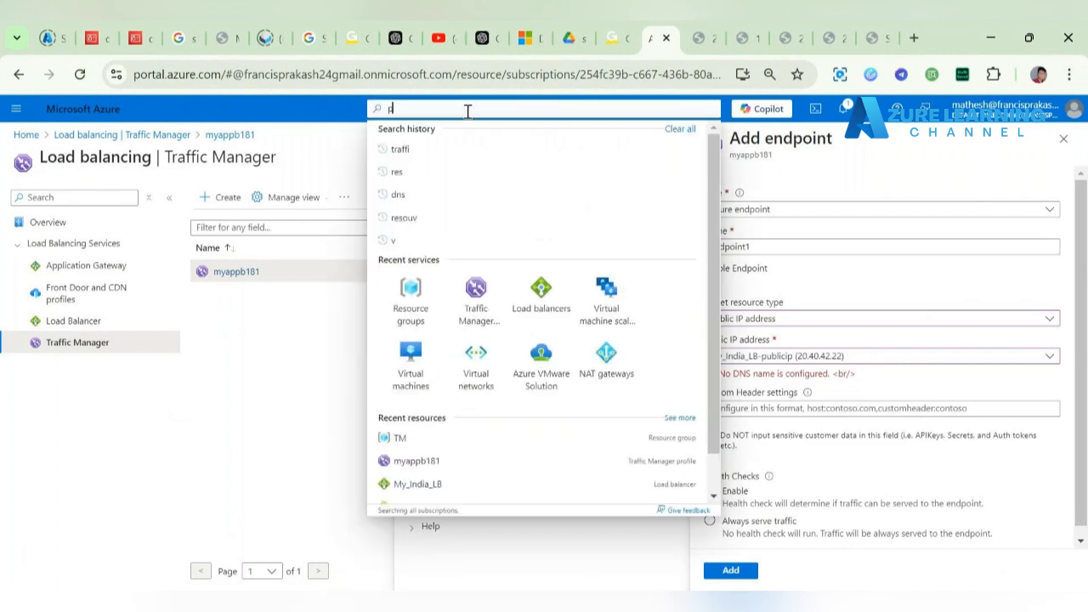
{"action": "type", "text": "ub"}
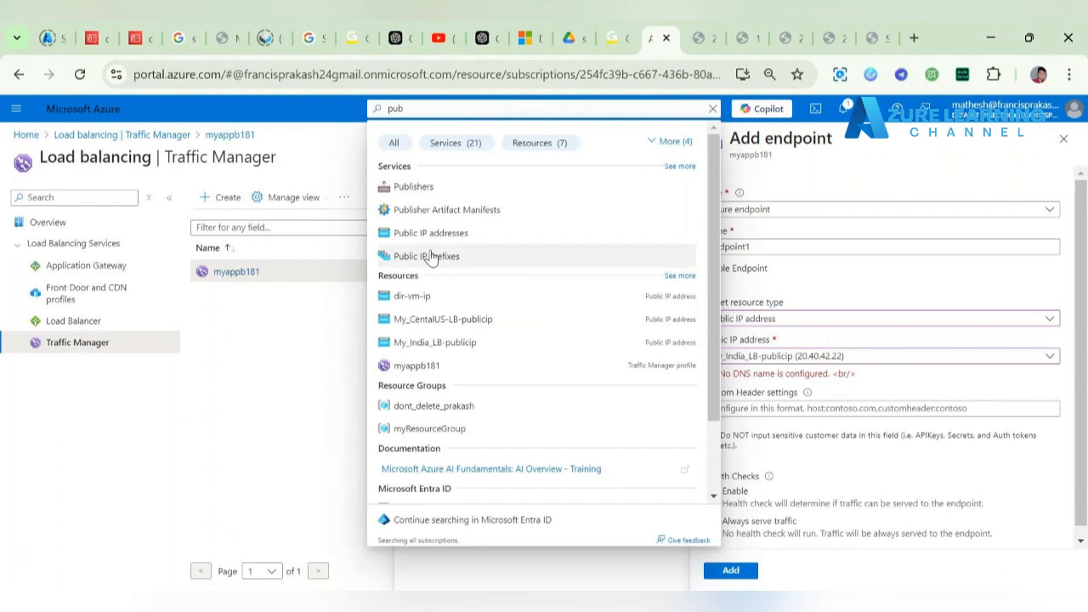
{"action": "left_click", "coordinate": [486, 241]}
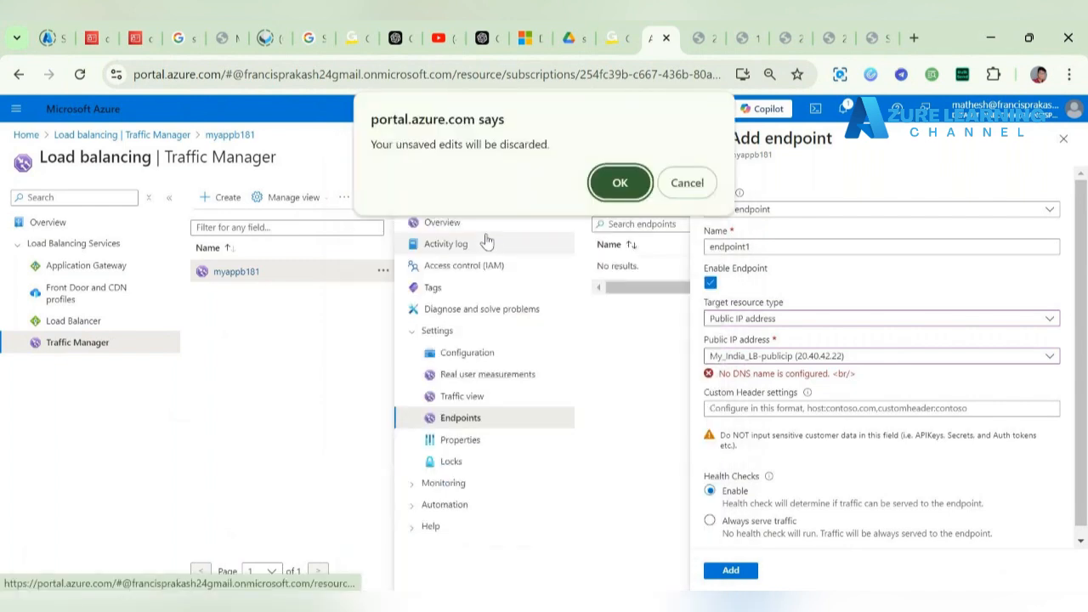
{"action": "left_click", "coordinate": [627, 189]}
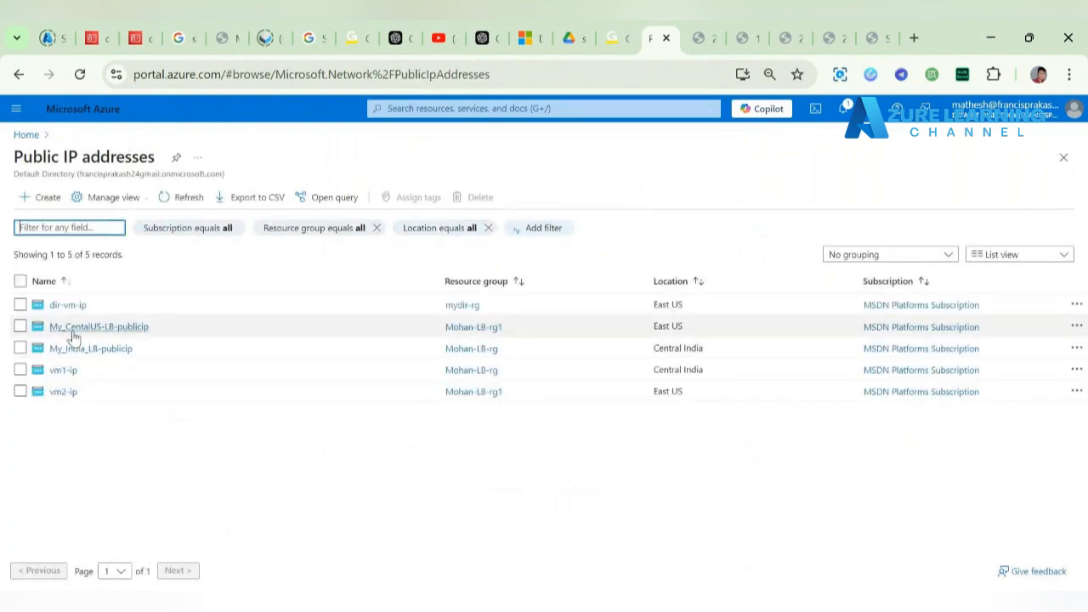
{"action": "left_click", "coordinate": [86, 350]}
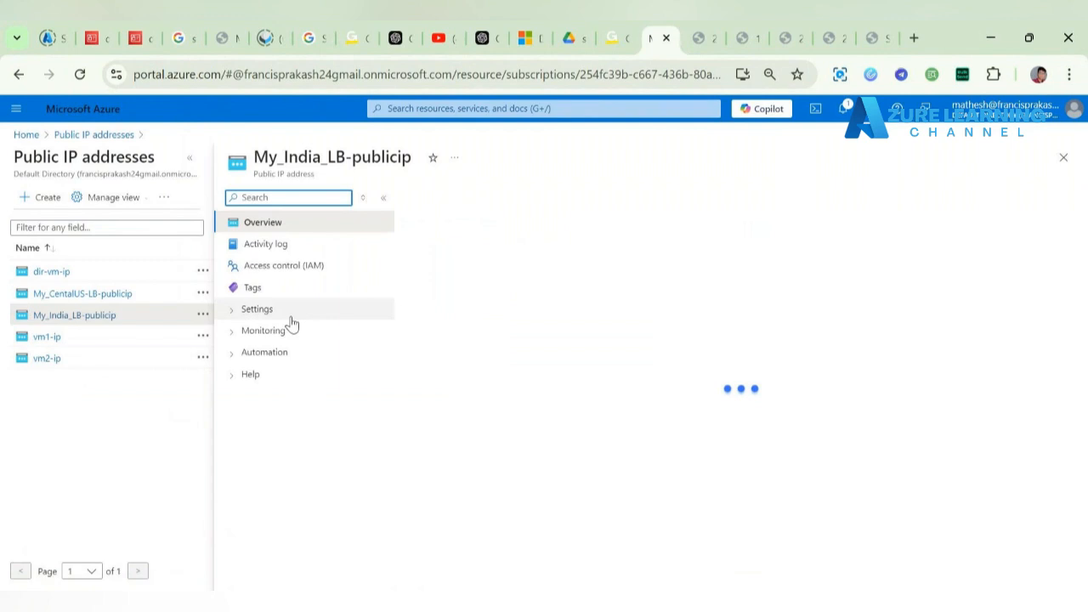
{"action": "left_click", "coordinate": [289, 311]}
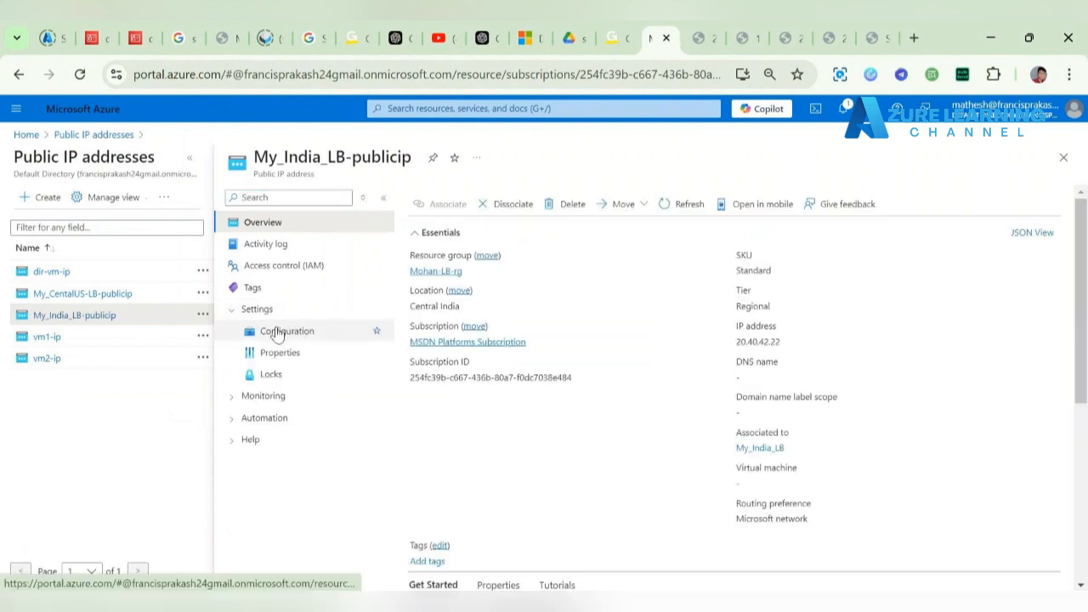
{"action": "left_click", "coordinate": [283, 330]}
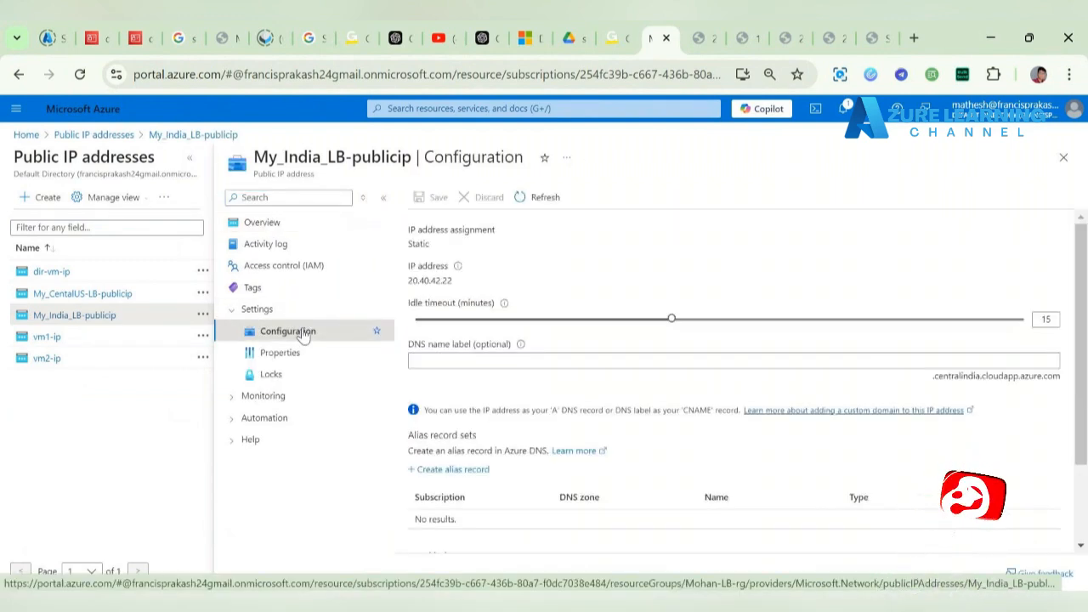
Step: Save DNS name label lb1 on My_India_LB-publicip, then open My_CentalUS-LB-publicip's configuration
{"action": "left_click", "coordinate": [456, 359]}
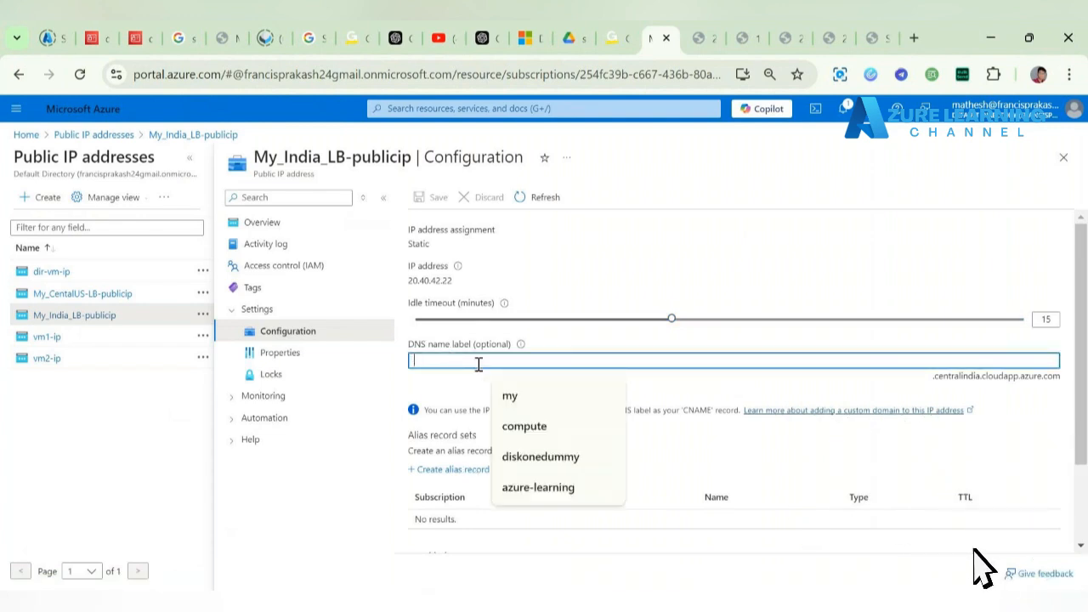
{"action": "type", "text": "lb1"}
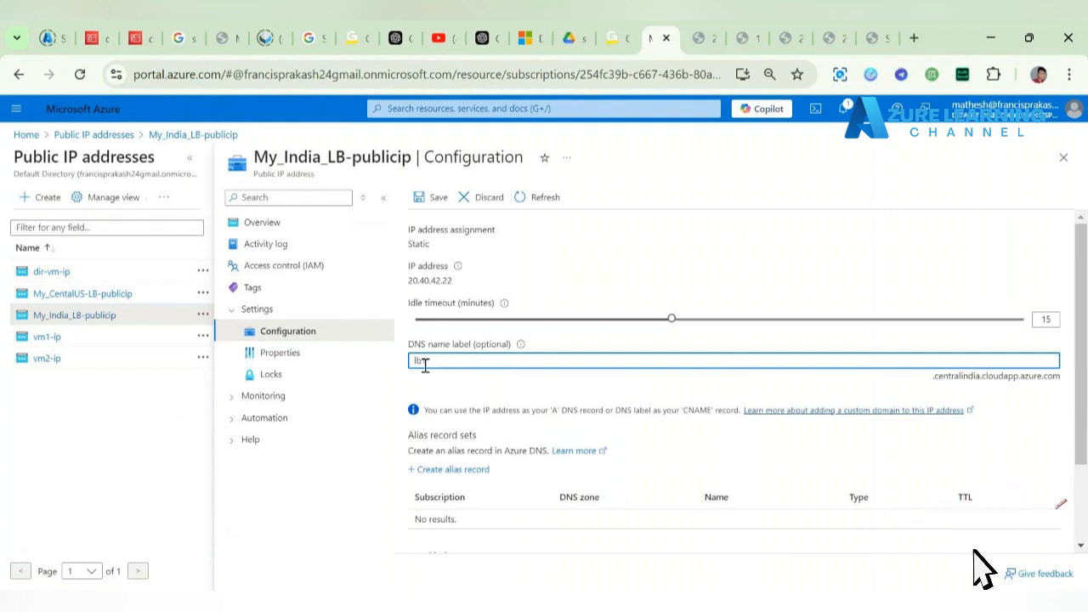
{"action": "left_click", "coordinate": [422, 196]}
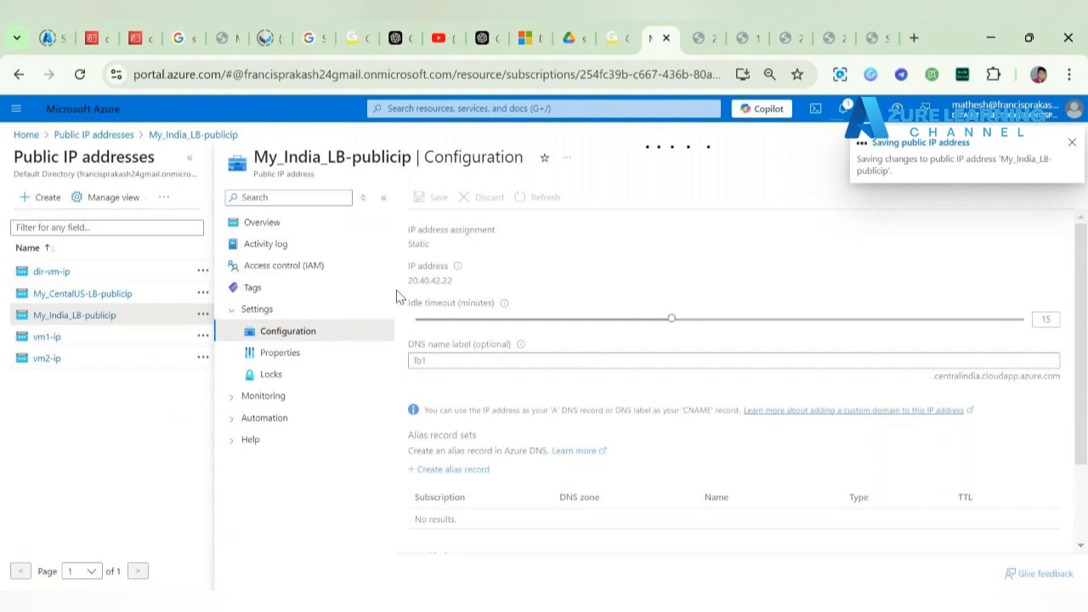
{"action": "left_click", "coordinate": [103, 297]}
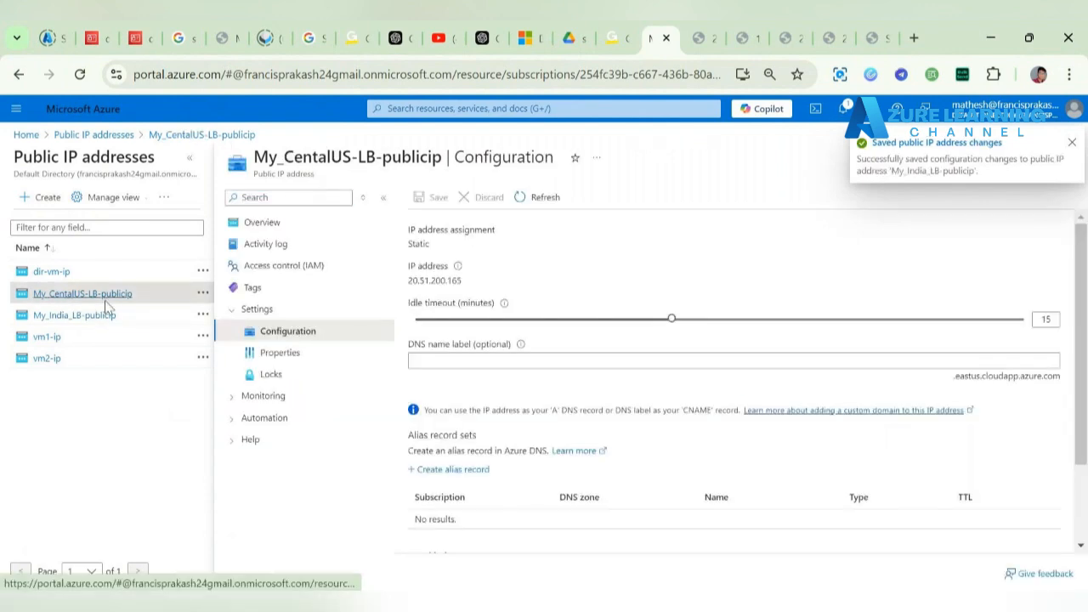
Step: Give My_CentalUS-LB-publicip the DNS name label lbtwo, since lb2 is taken, and save it
{"action": "left_click", "coordinate": [450, 362]}
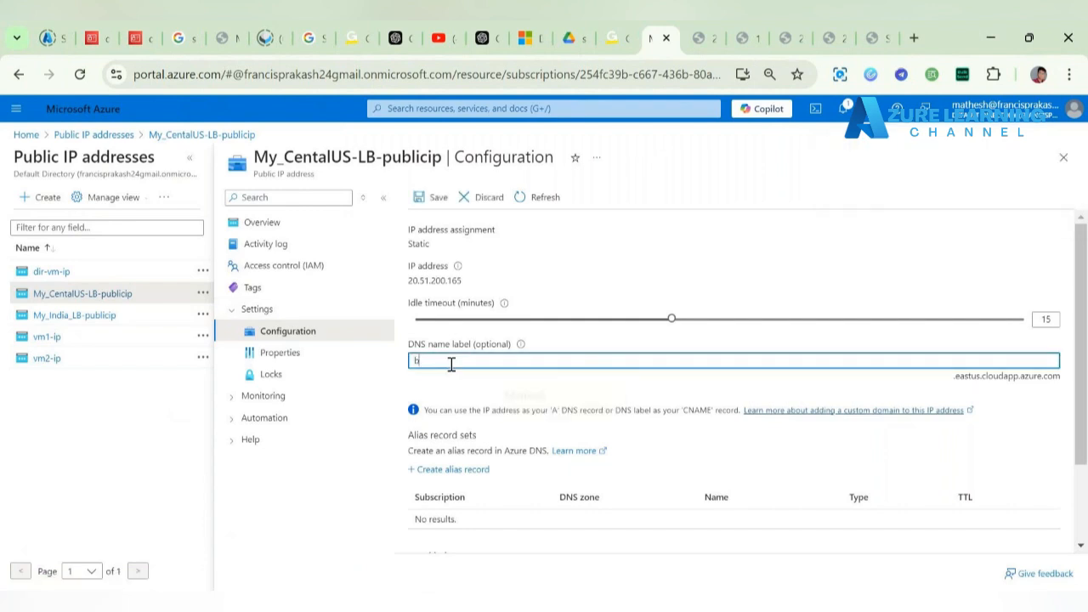
{"action": "type", "text": "lb2"}
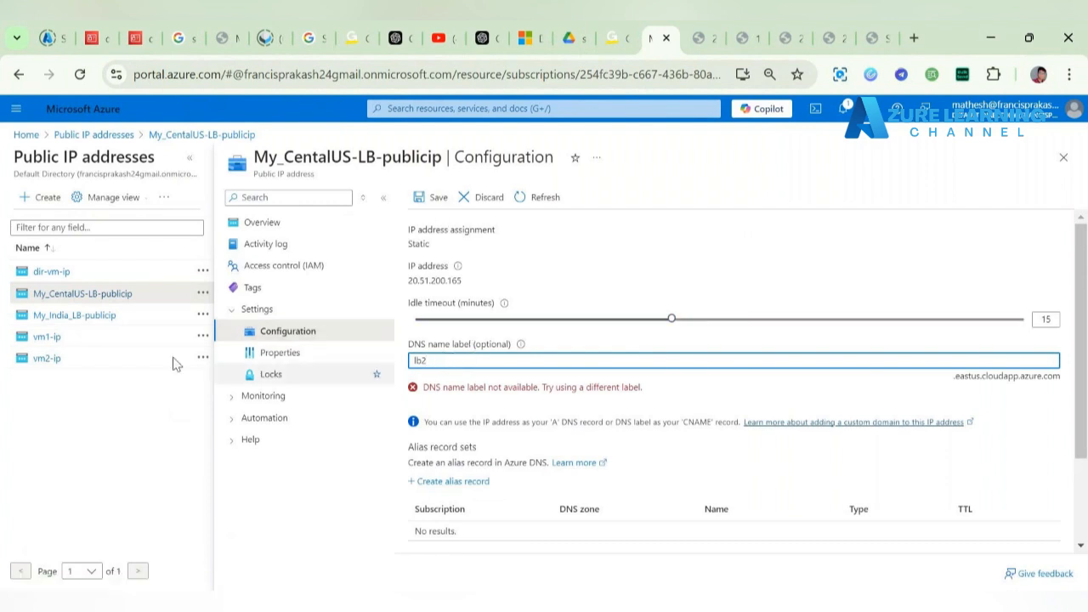
{"action": "left_click", "coordinate": [68, 316]}
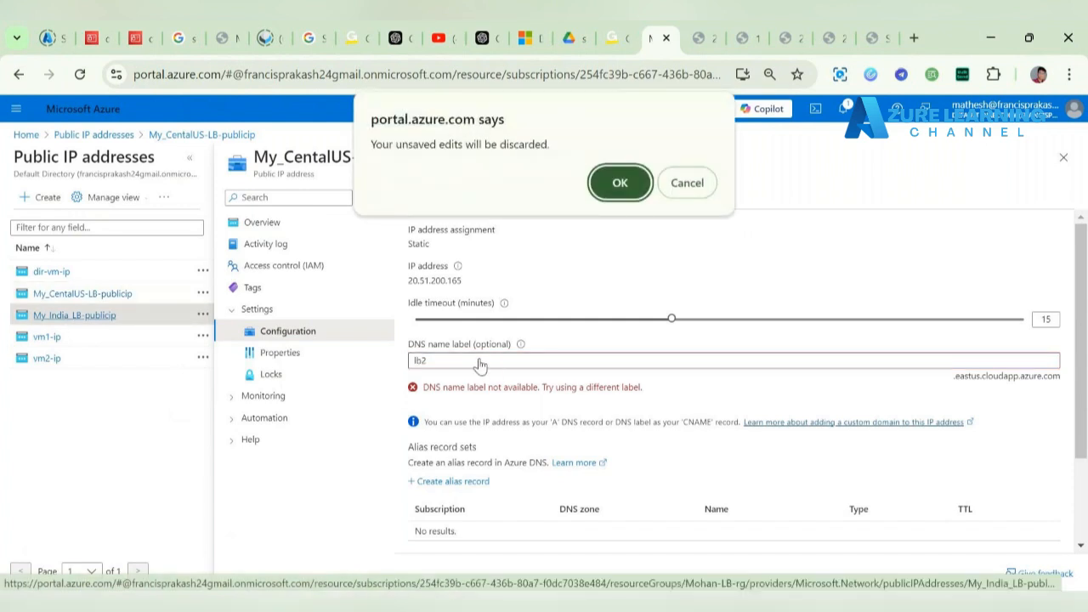
{"action": "left_click", "coordinate": [688, 183]}
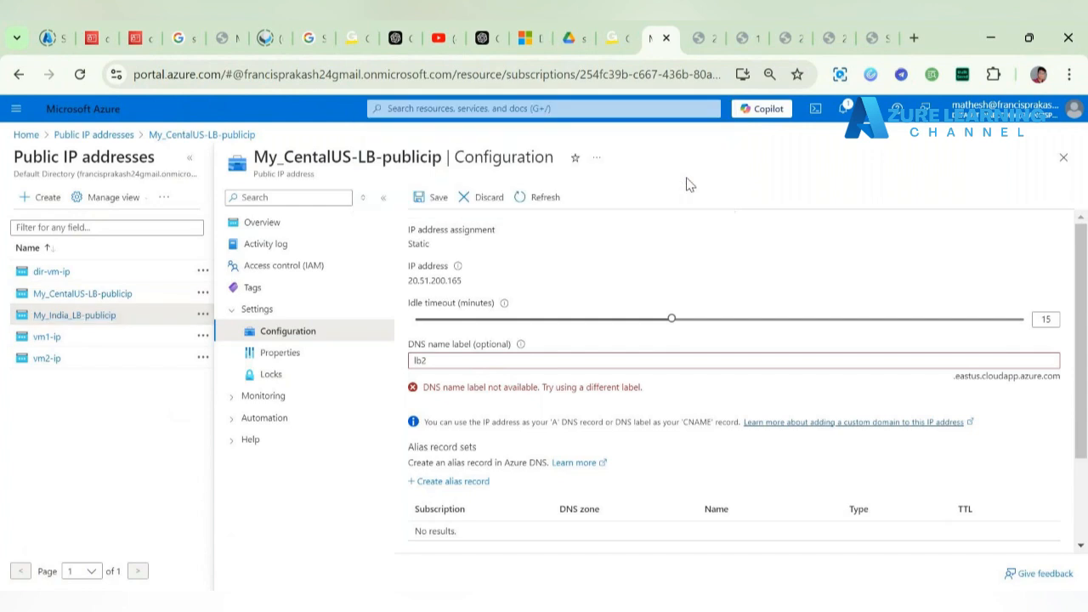
{"action": "left_click", "coordinate": [429, 358]}
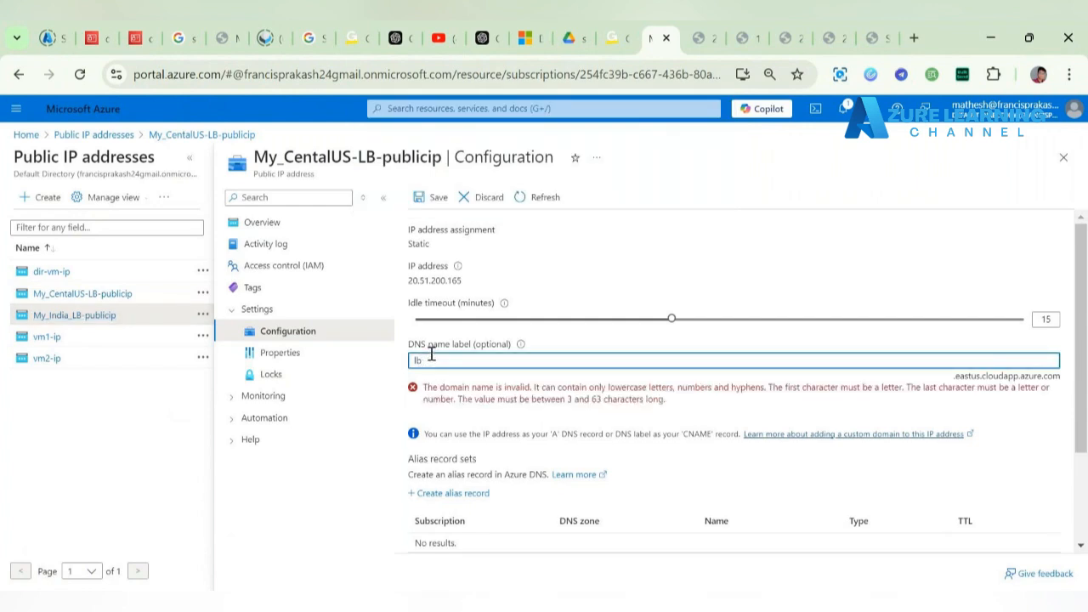
{"action": "type", "text": "two"}
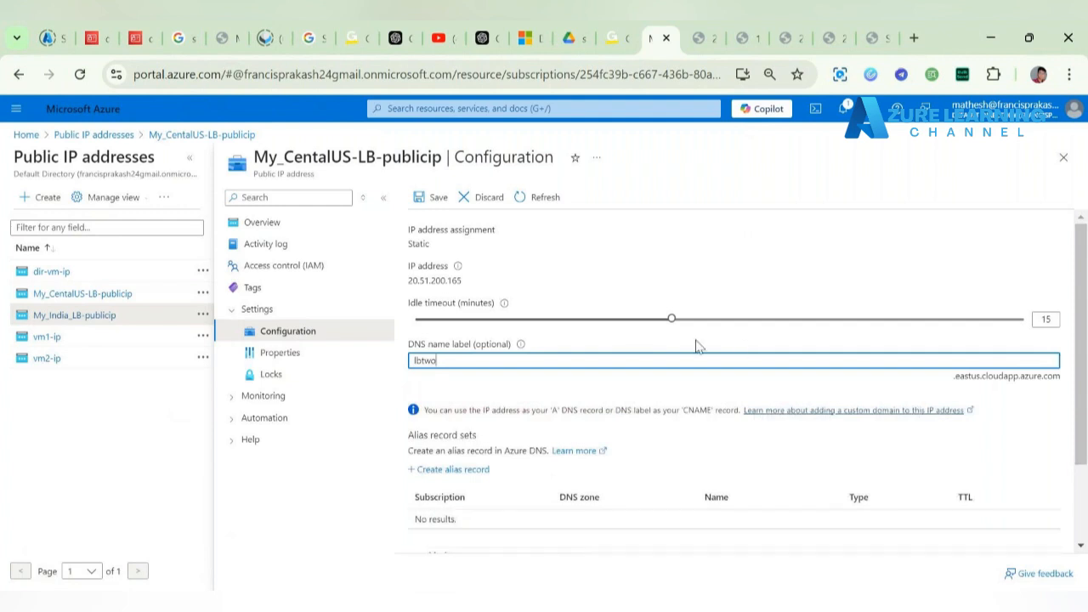
{"action": "left_click", "coordinate": [699, 345]}
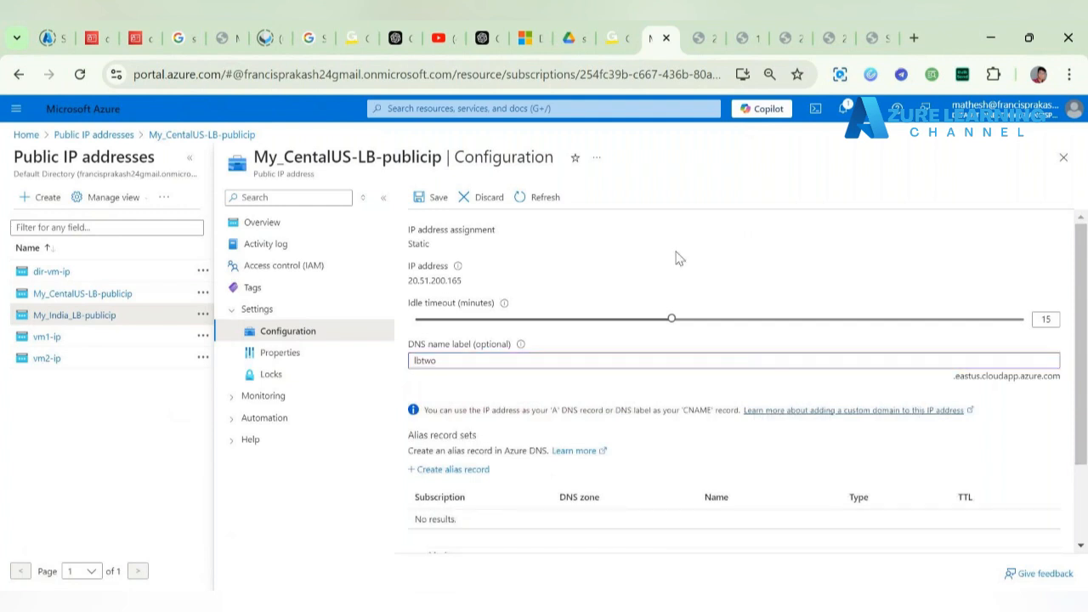
{"action": "left_click", "coordinate": [415, 204]}
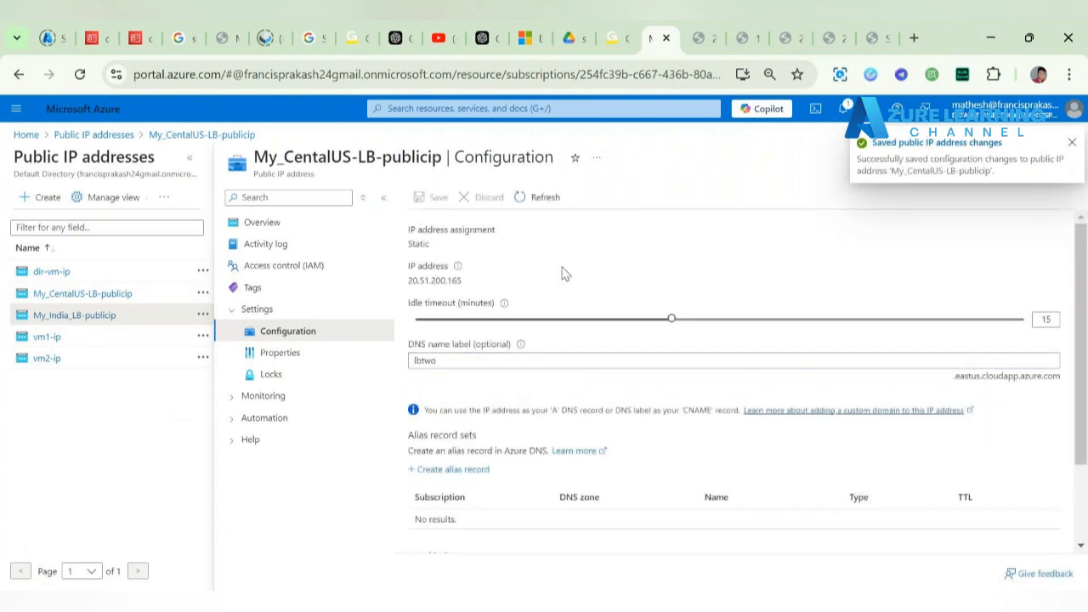
{"action": "left_click", "coordinate": [27, 135]}
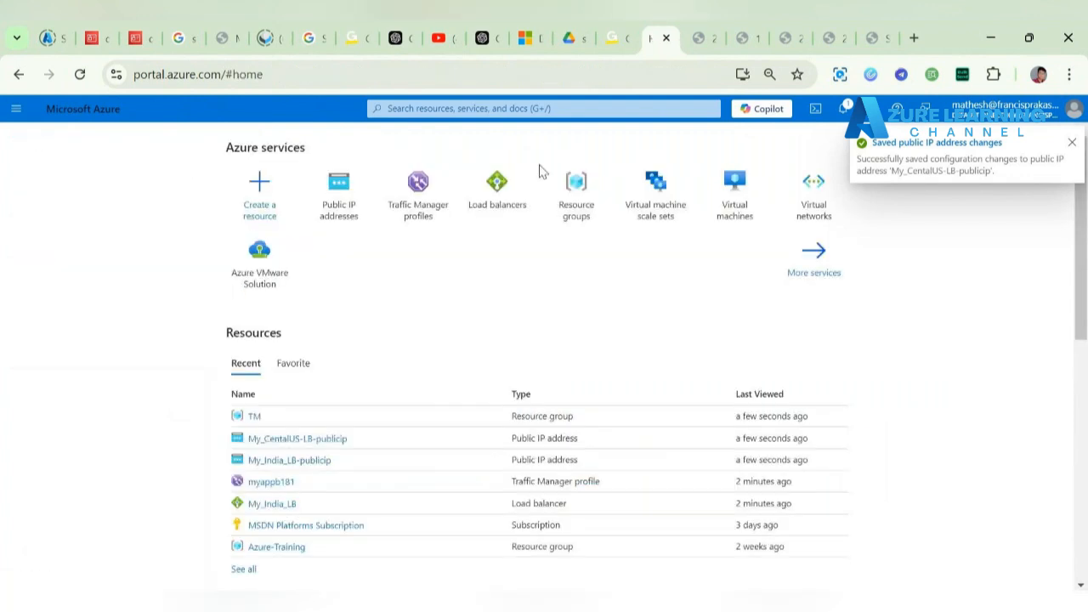
Step: Go to myappb181's Endpoints and start adding a new endpoint
{"action": "left_click", "coordinate": [427, 210]}
{"action": "left_click", "coordinate": [246, 305]}
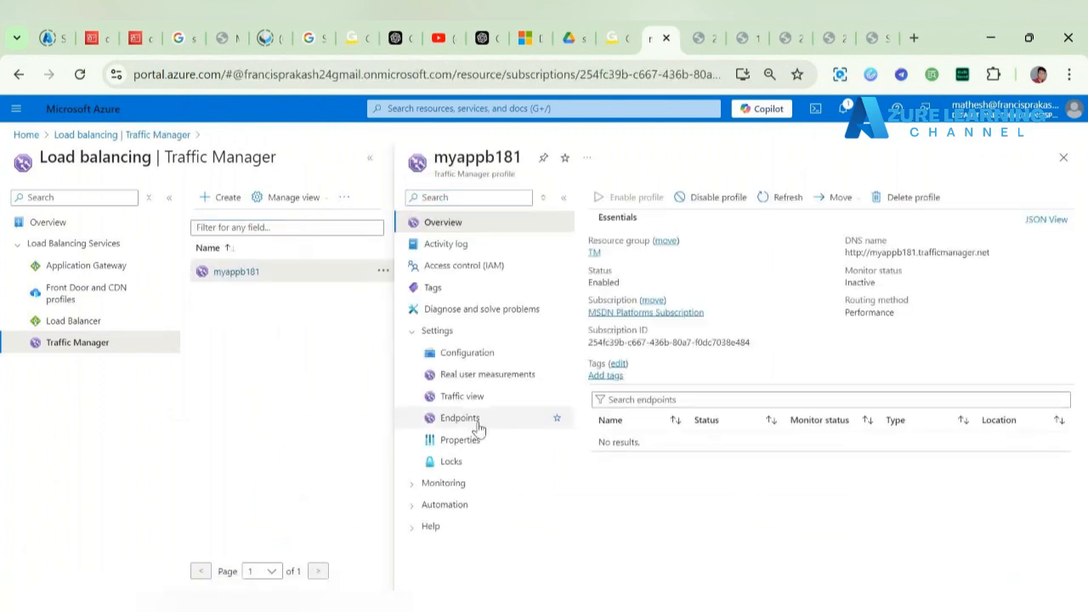
{"action": "left_click", "coordinate": [460, 417]}
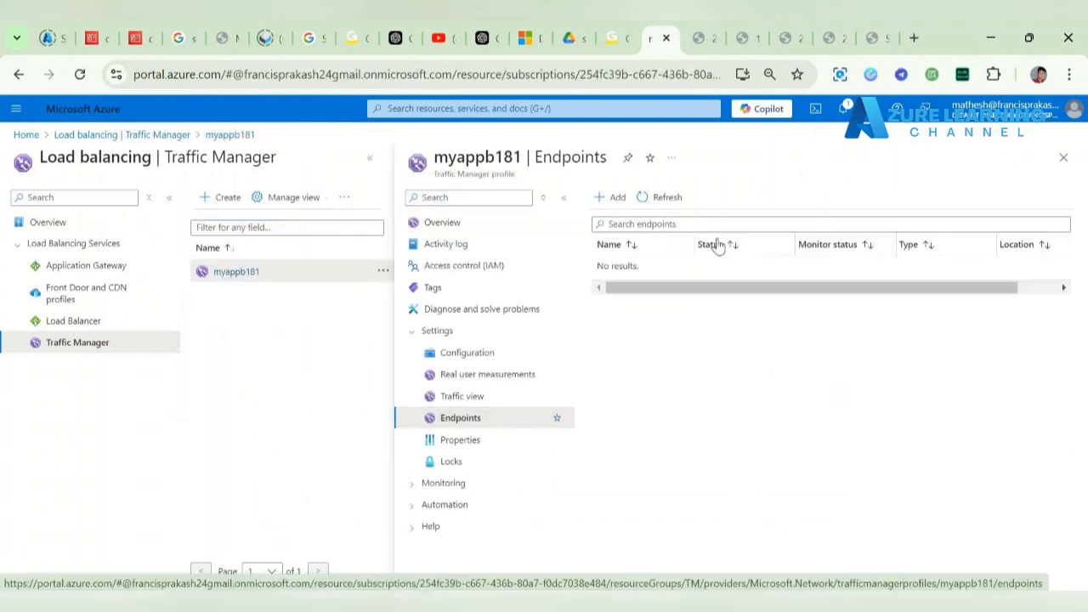
{"action": "left_click", "coordinate": [608, 198]}
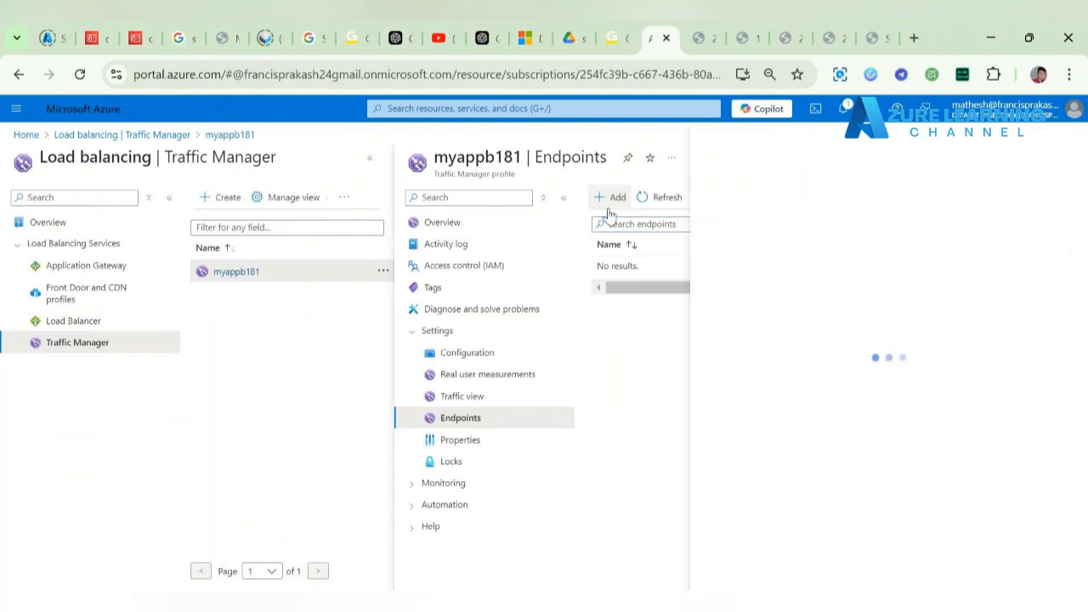
Step: Add endpoint1 of type Public IP address targeting My_India_LB-publicip
{"action": "left_click", "coordinate": [759, 247]}
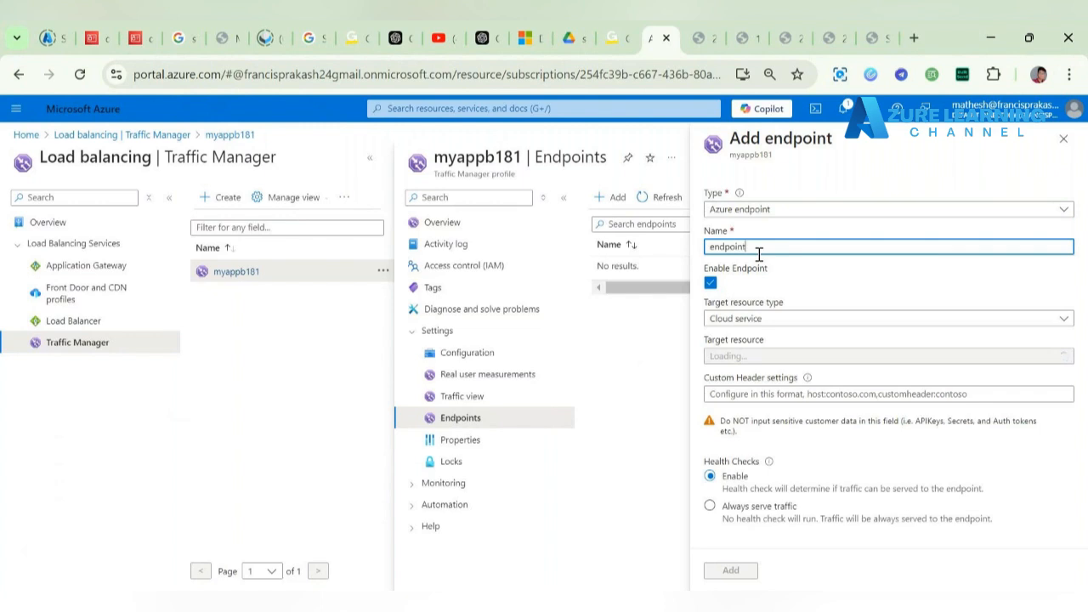
{"action": "left_click", "coordinate": [776, 319]}
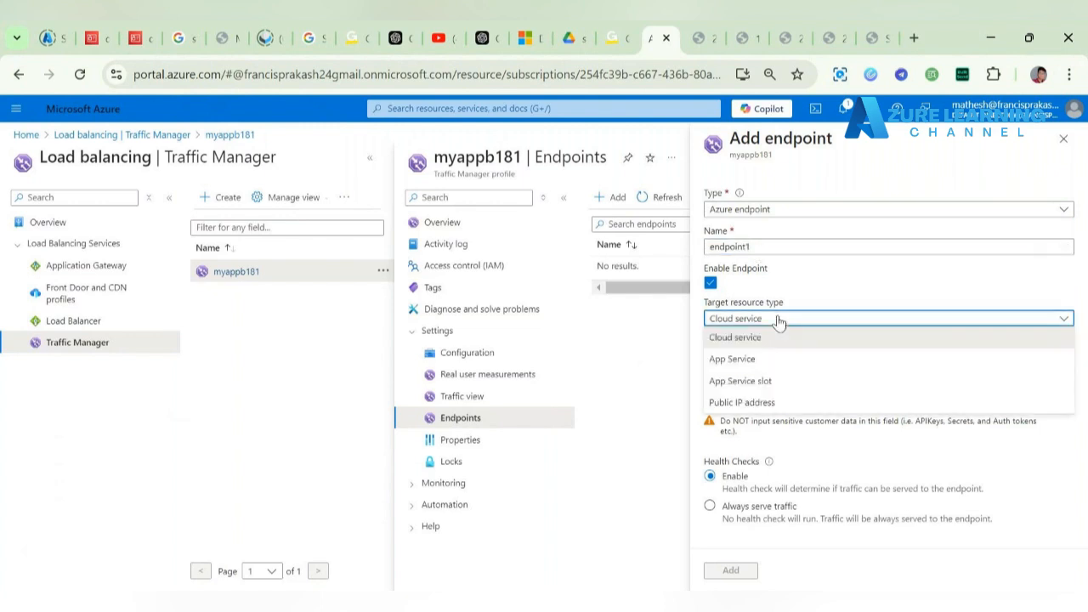
{"action": "left_click", "coordinate": [780, 399]}
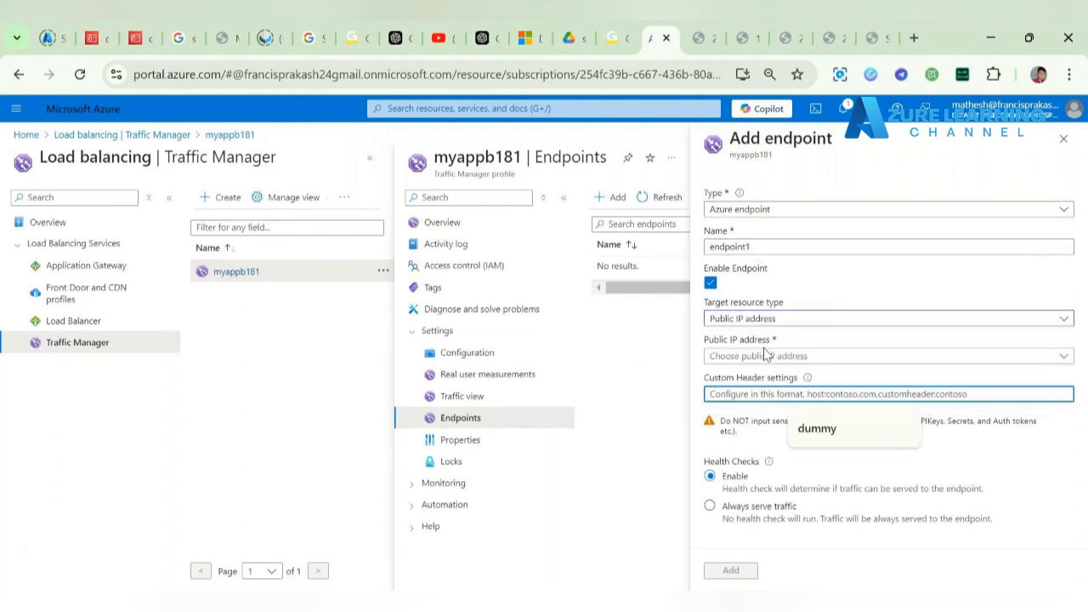
{"action": "left_click", "coordinate": [765, 355]}
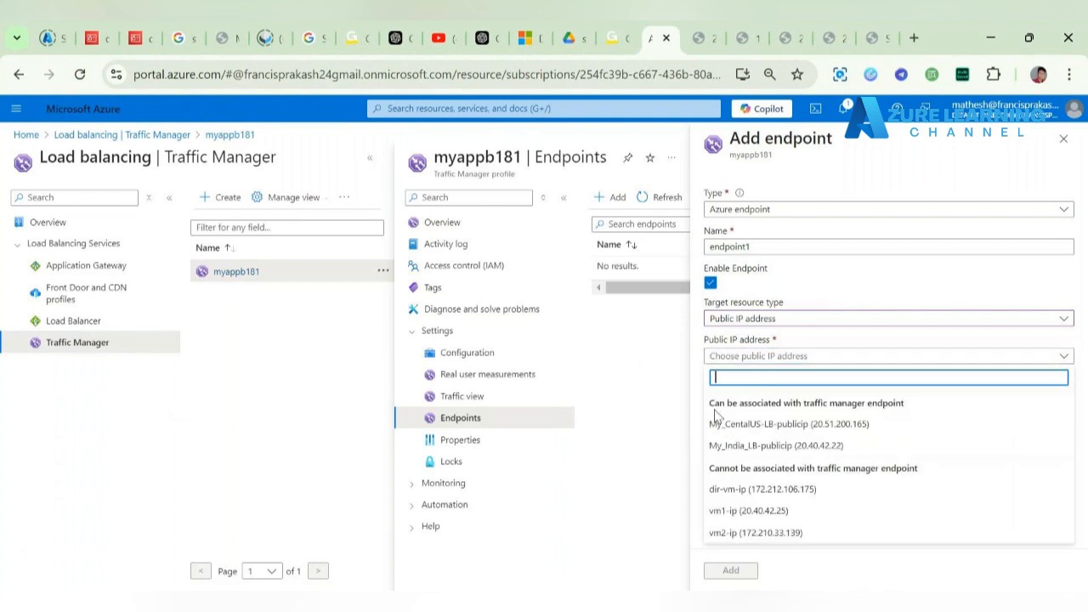
{"action": "left_click_drag", "start_coordinate": [714, 404], "coordinate": [924, 411]}
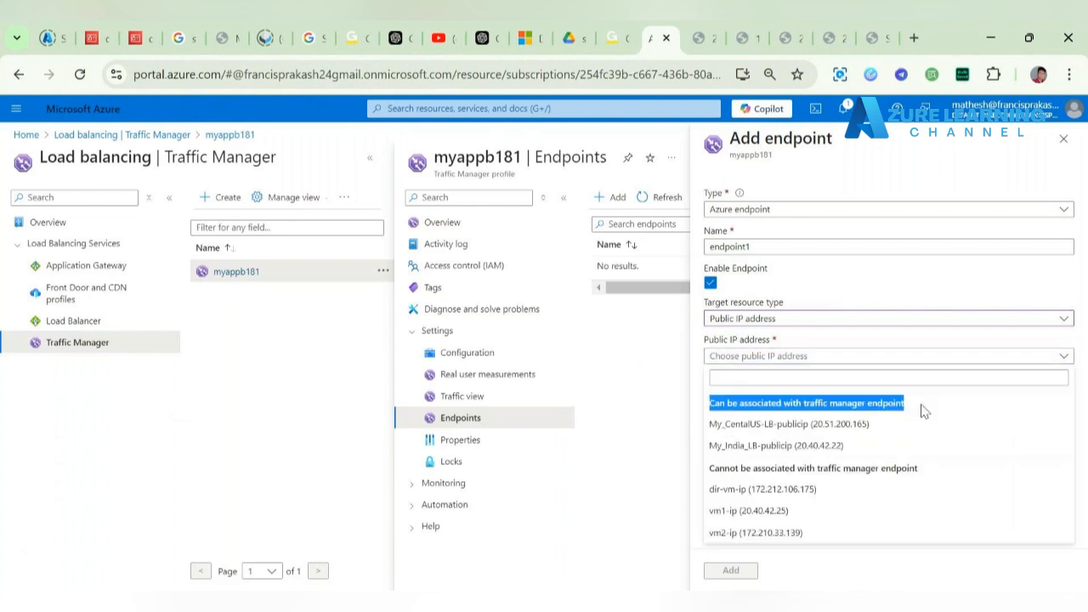
{"action": "left_click", "coordinate": [780, 401]}
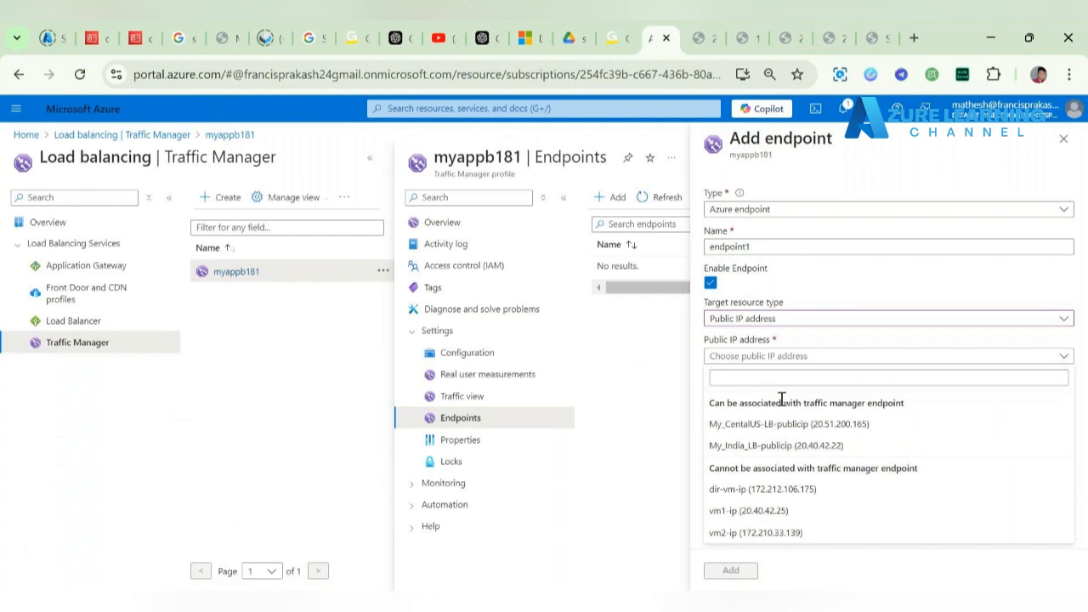
{"action": "left_click", "coordinate": [728, 445]}
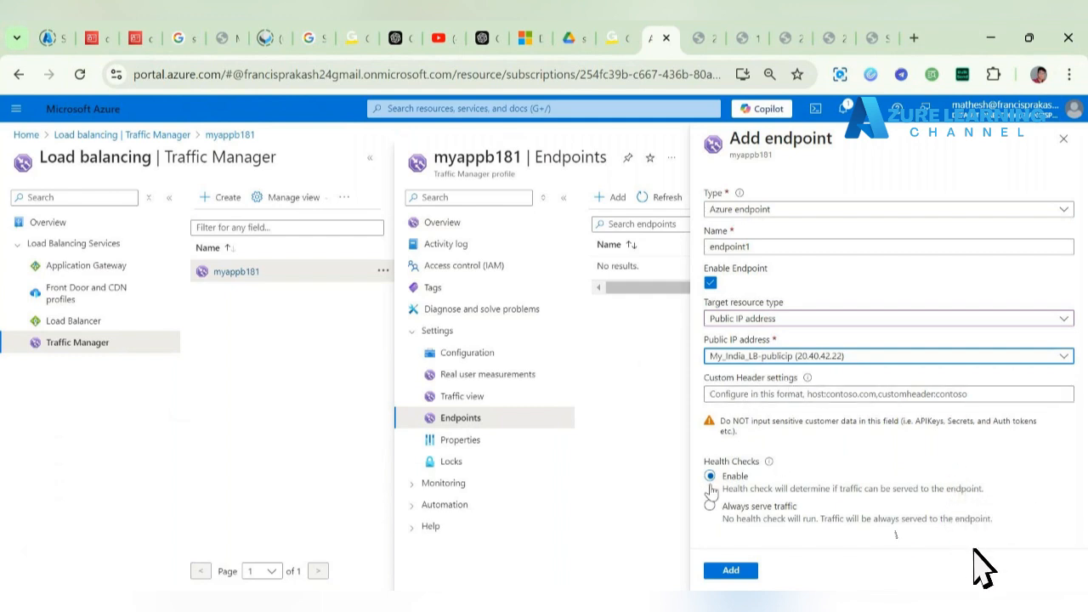
{"action": "left_click", "coordinate": [730, 571]}
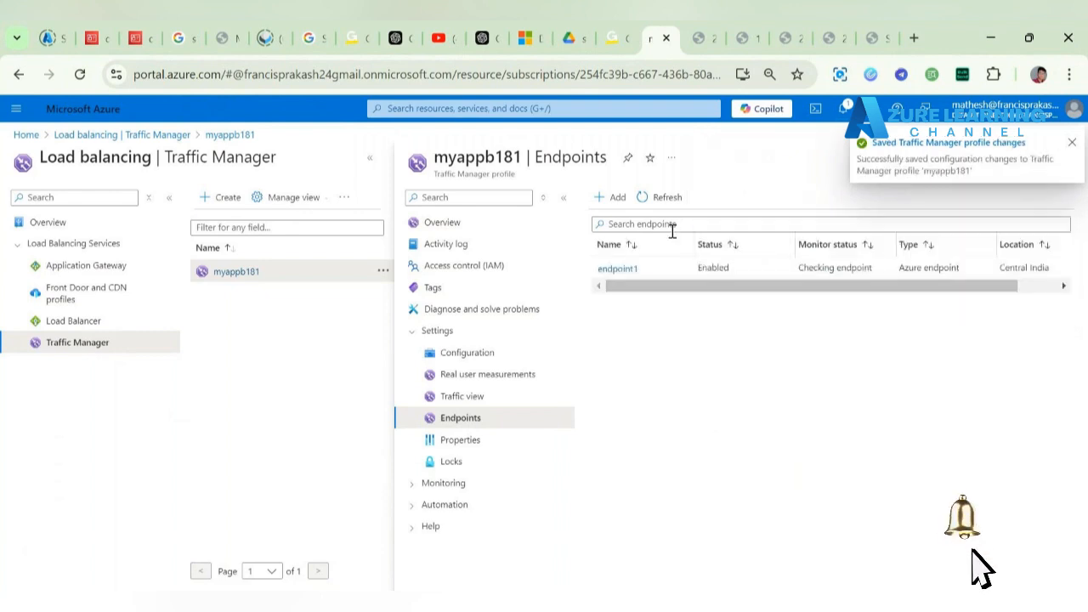
{"action": "left_click", "coordinate": [618, 204]}
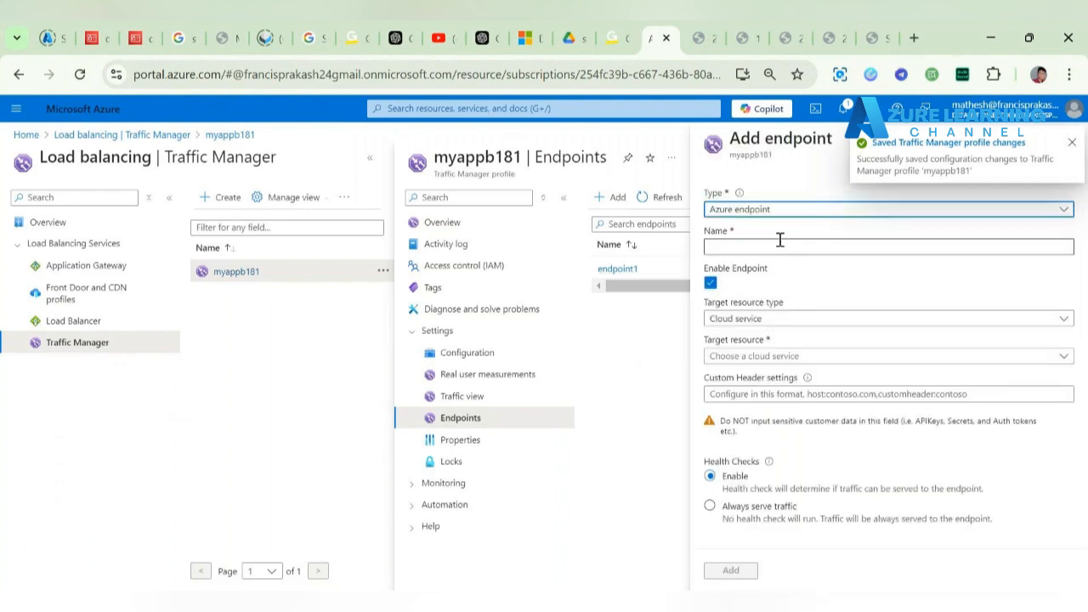
Step: Add endpoint2 targeting Public IP My_CentalUS-LB-publicip and refresh the endpoints list
{"action": "left_click", "coordinate": [778, 245]}
{"action": "type", "text": "endpoint2"}
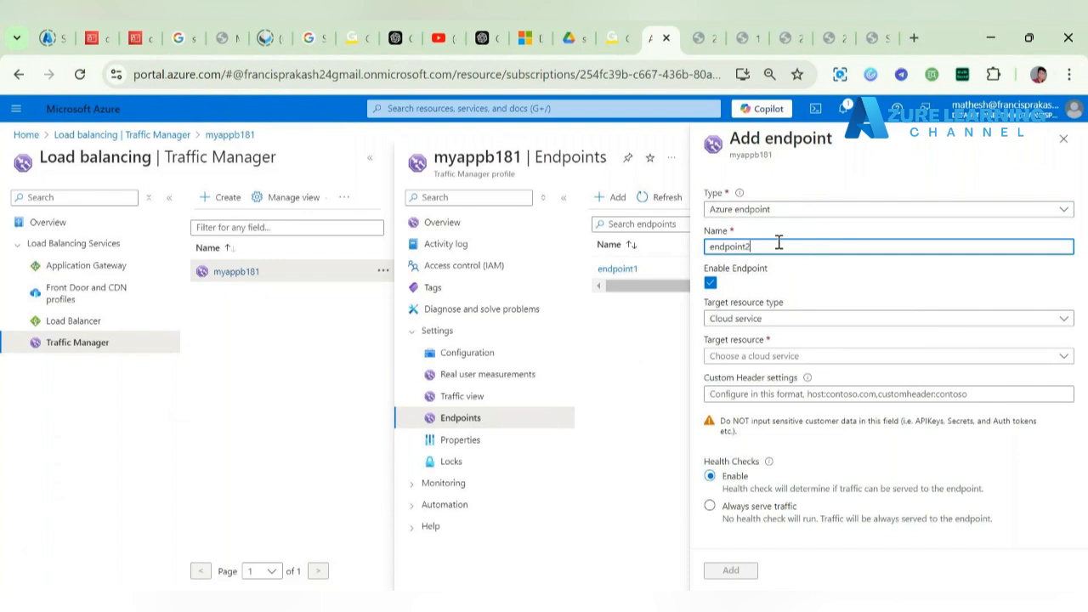
{"action": "left_click", "coordinate": [787, 319]}
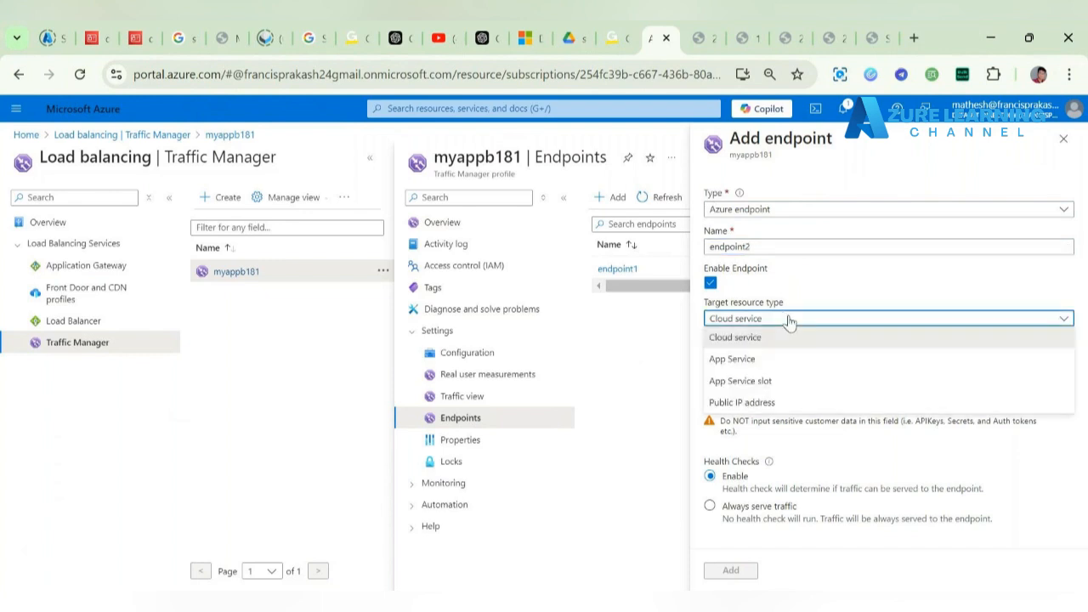
{"action": "left_click", "coordinate": [803, 404]}
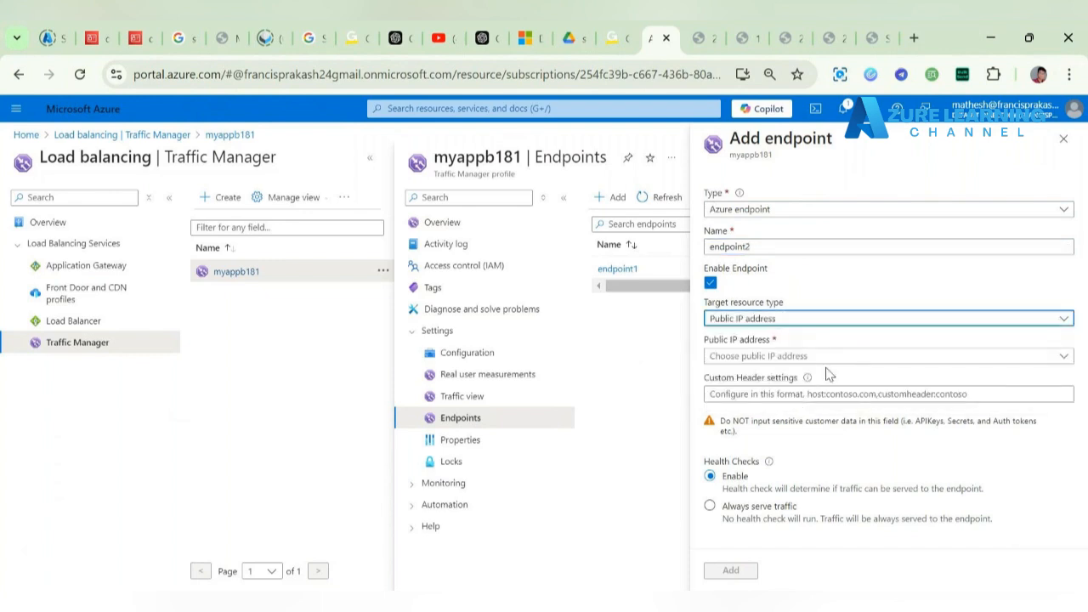
{"action": "left_click", "coordinate": [838, 358]}
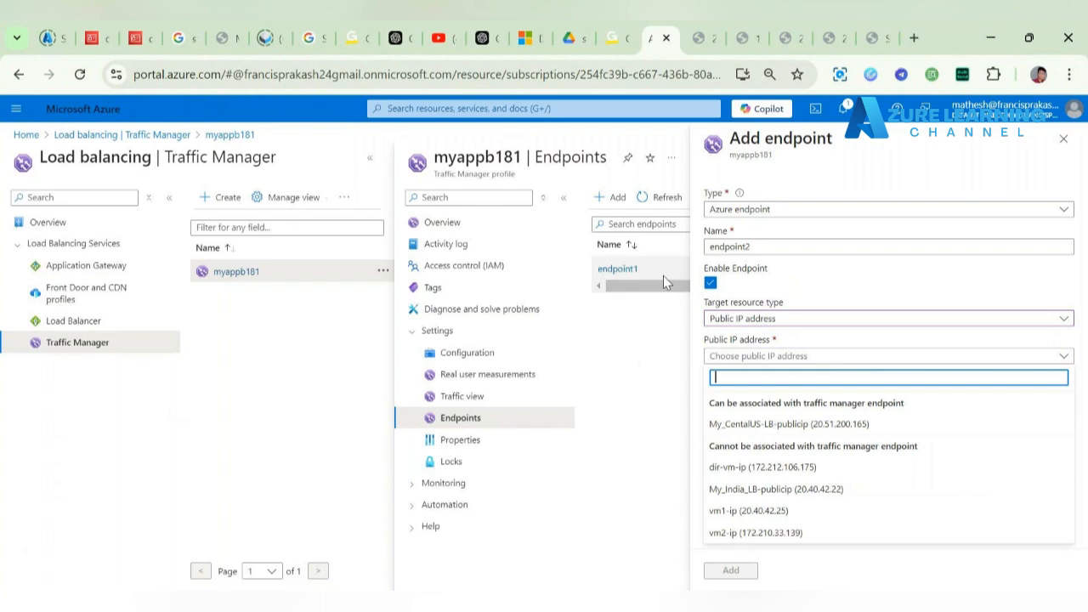
{"action": "left_click", "coordinate": [782, 424]}
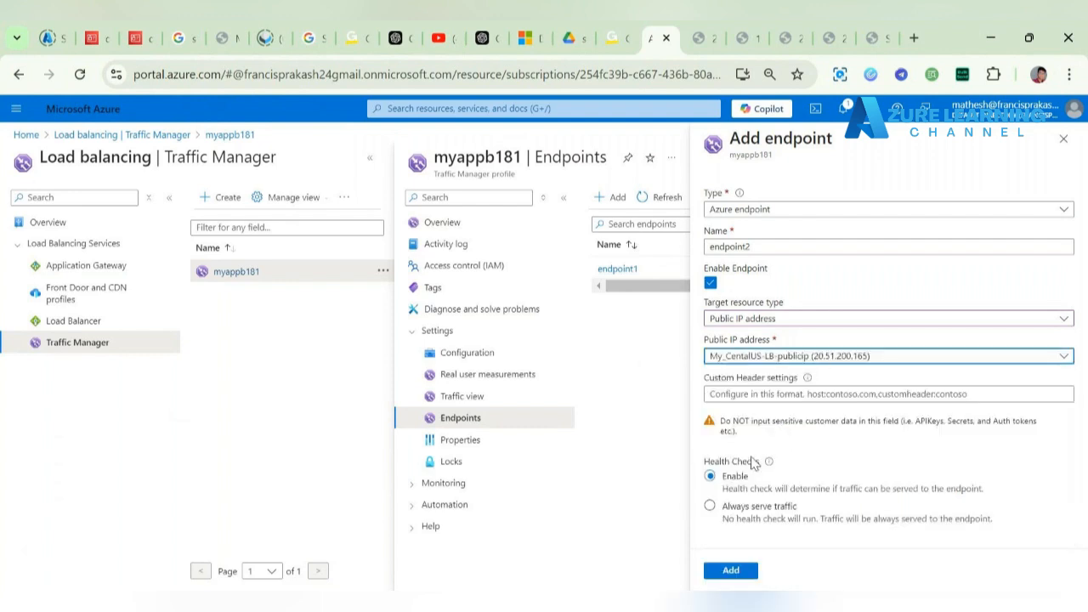
{"action": "left_click", "coordinate": [742, 574]}
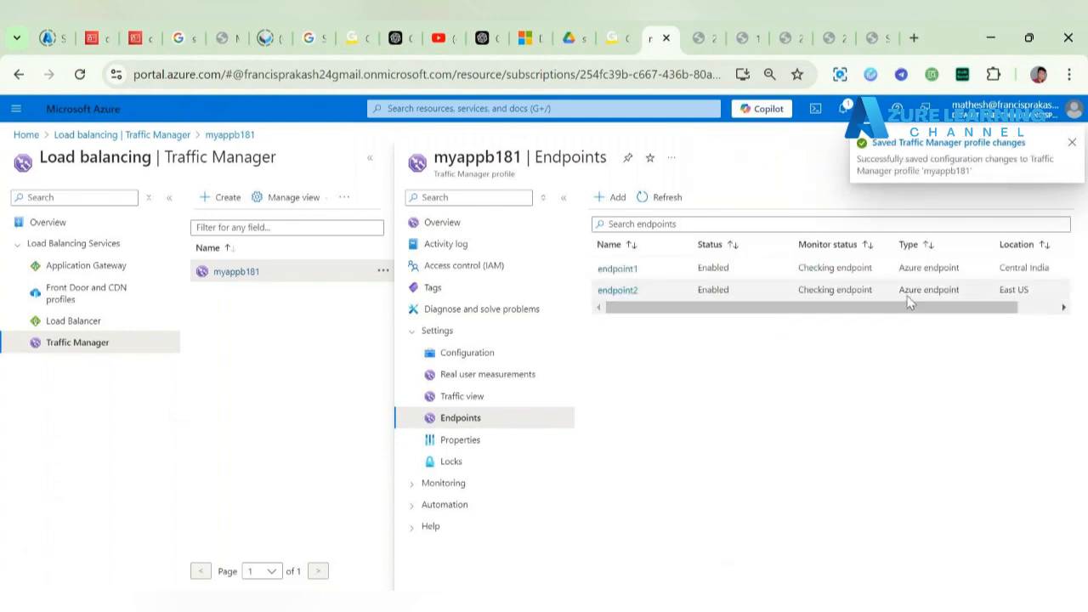
{"action": "scroll", "coordinate": [907, 299], "scroll_direction": "right", "scroll_amount": 3}
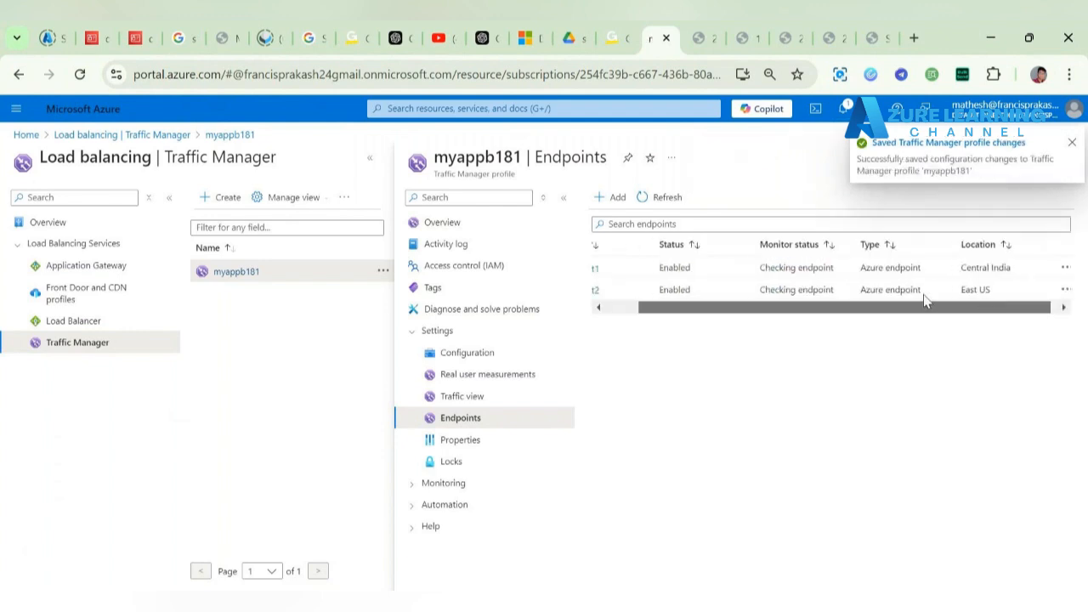
{"action": "left_click", "coordinate": [667, 198]}
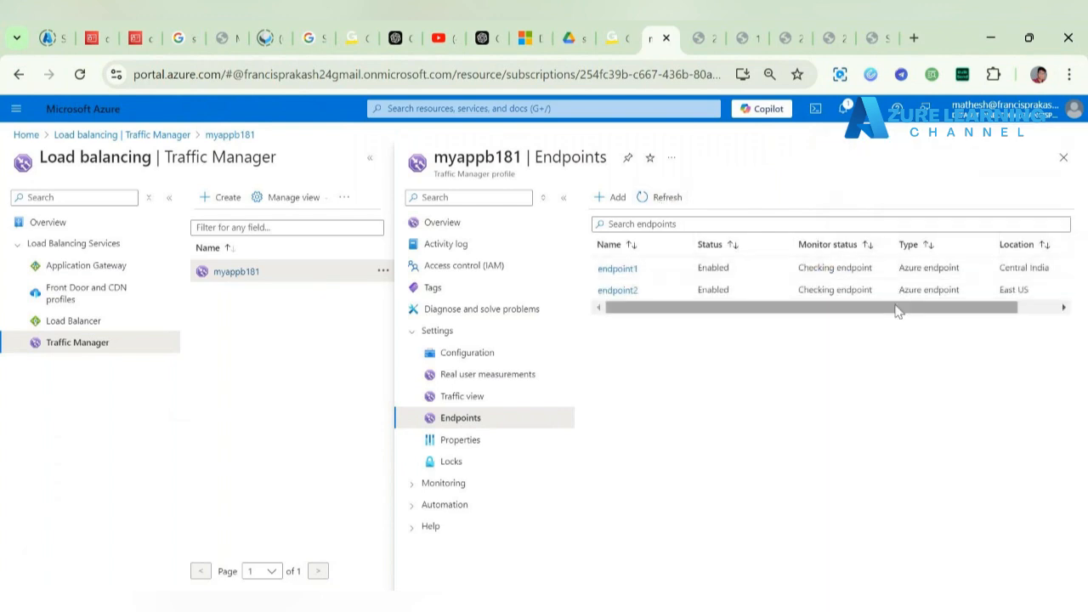
{"action": "left_click_drag", "start_coordinate": [897, 311], "coordinate": [719, 337]}
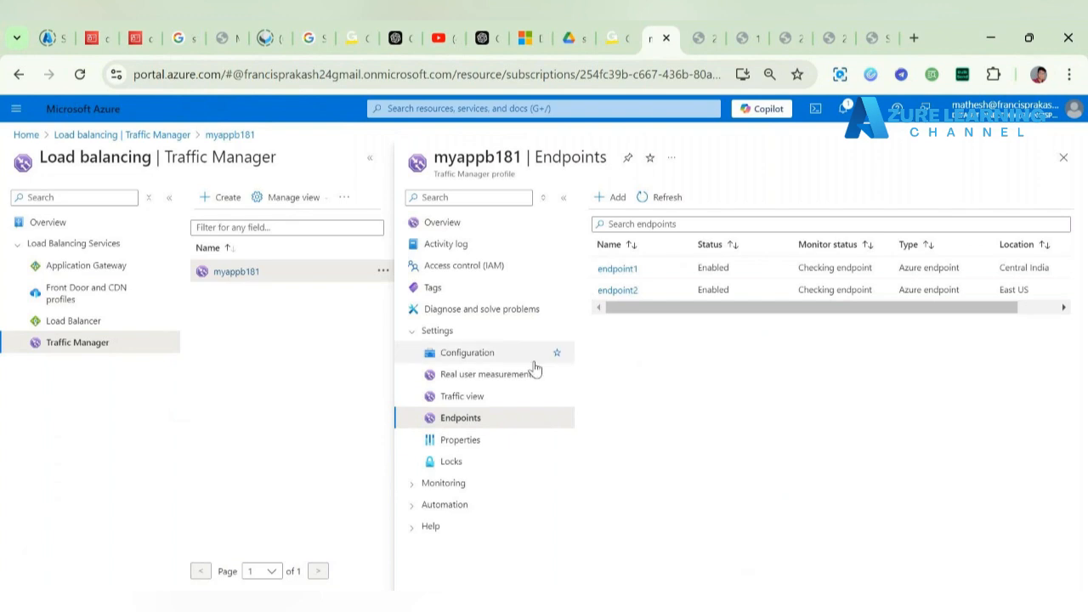
{"action": "left_click", "coordinate": [509, 233]}
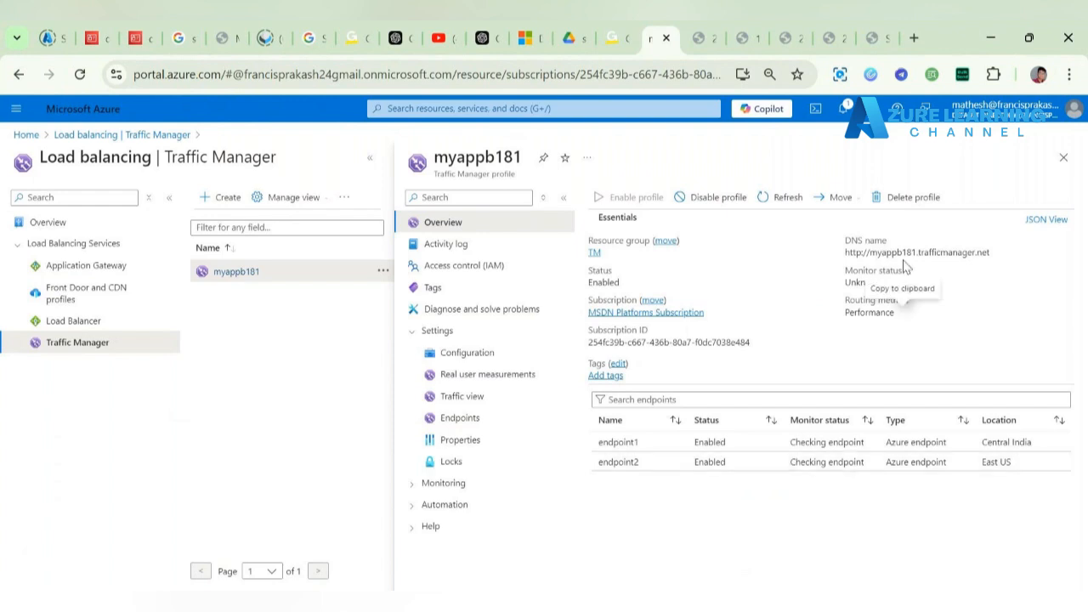
{"action": "left_click", "coordinate": [996, 254]}
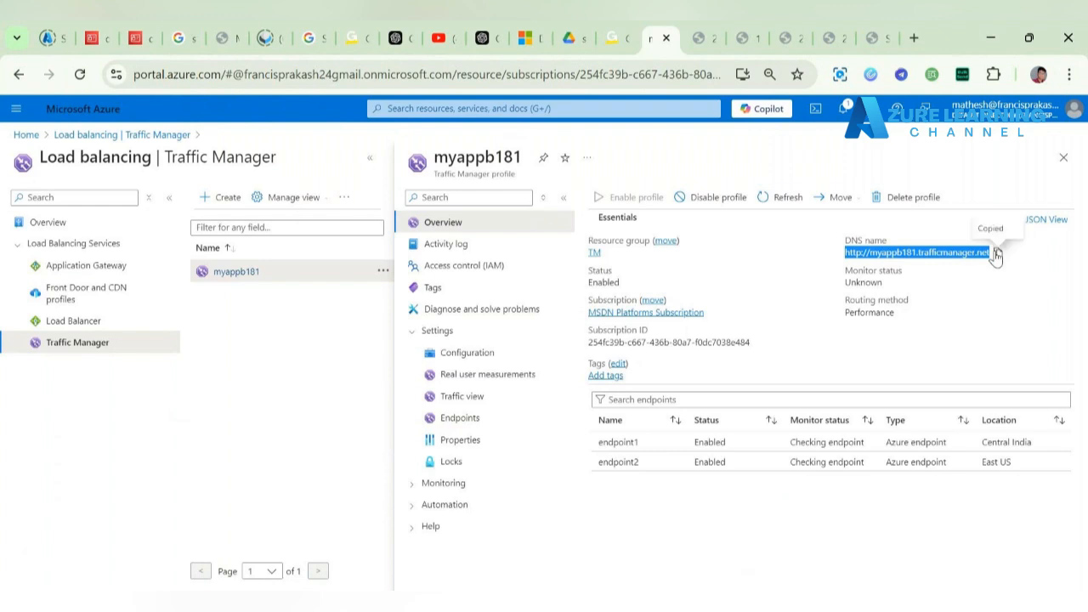
{"action": "left_click", "coordinate": [996, 255]}
Step: Load myappb181.trafficmanager.net in a new Chrome tab and check that it shows My Webpage 1
{"action": "left_click", "coordinate": [912, 38]}
{"action": "key", "text": "ctrl+v"}
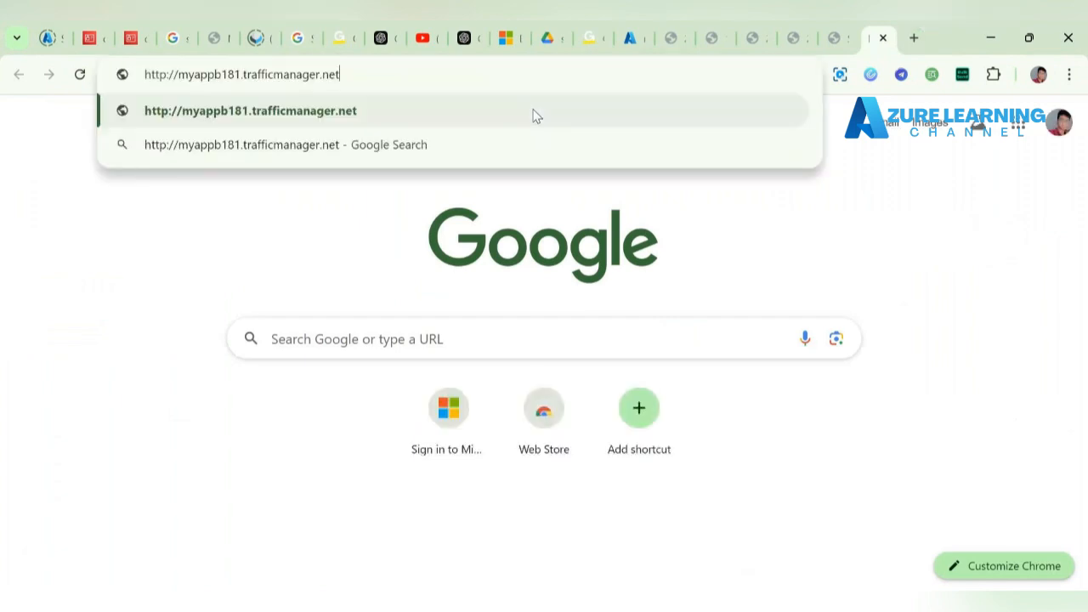
{"action": "key", "text": "Return"}
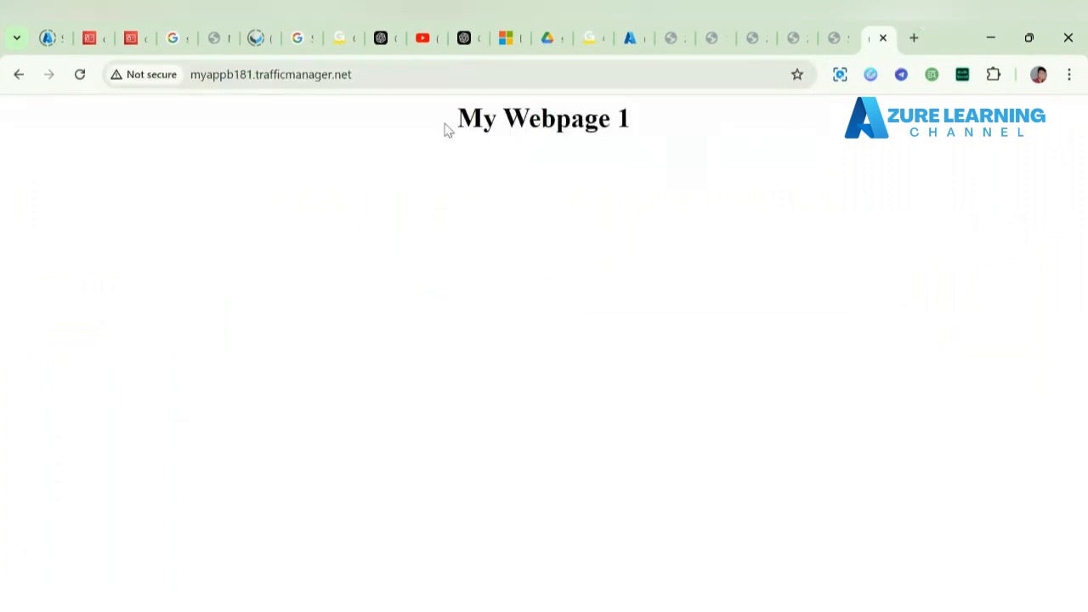
{"action": "left_click_drag", "start_coordinate": [458, 121], "coordinate": [677, 133]}
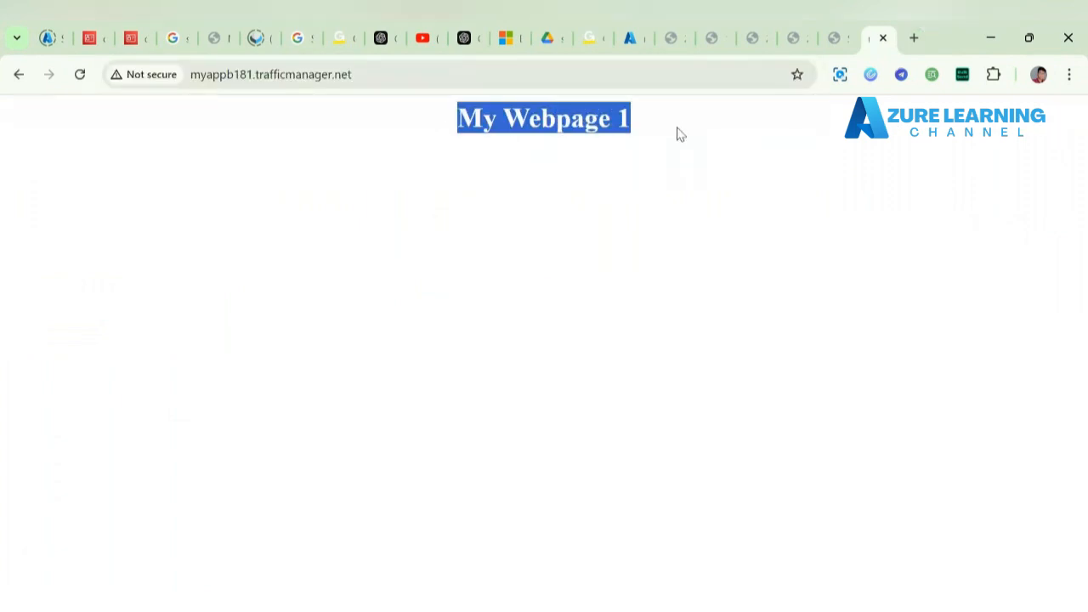
{"action": "left_click", "coordinate": [431, 142]}
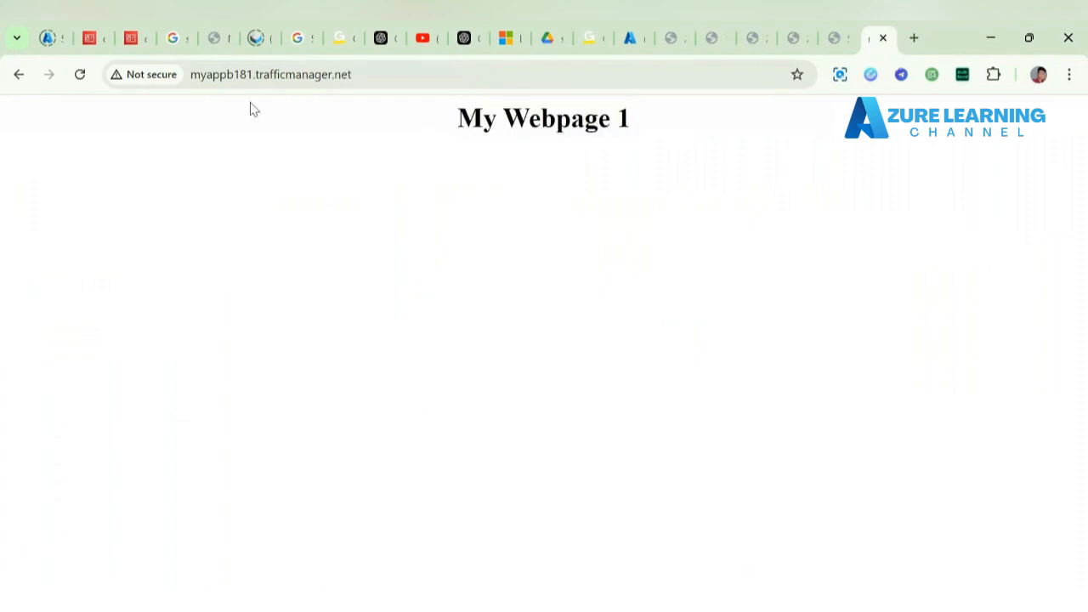
Step: Reload the page to reconfirm the My Webpage 1 heading, then go back to the Azure portal tab
{"action": "left_click", "coordinate": [80, 76]}
{"action": "left_click_drag", "start_coordinate": [445, 119], "coordinate": [668, 138]}
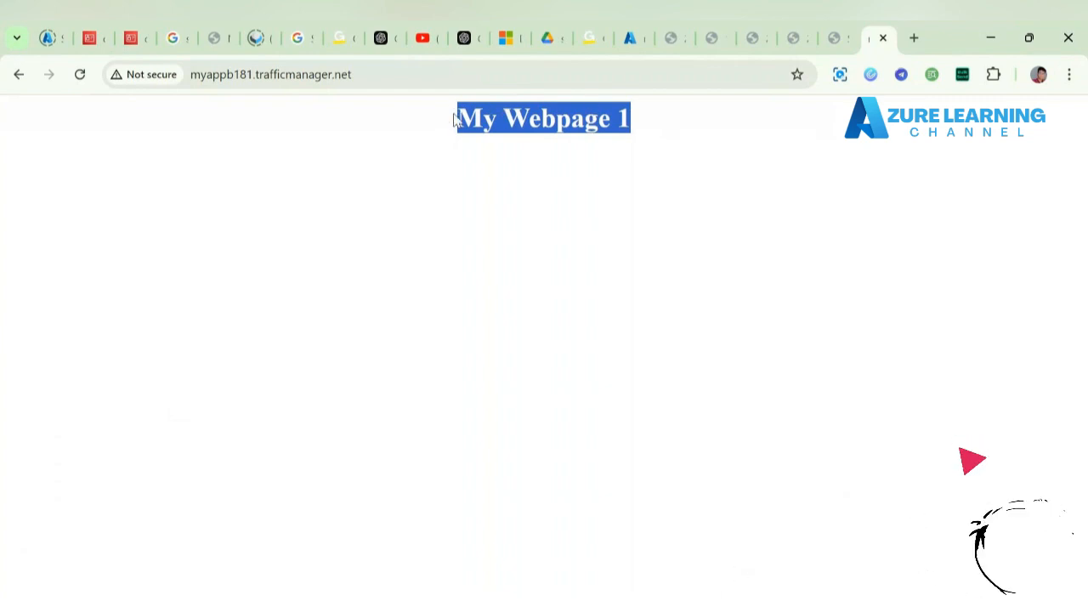
{"action": "left_click", "coordinate": [663, 118]}
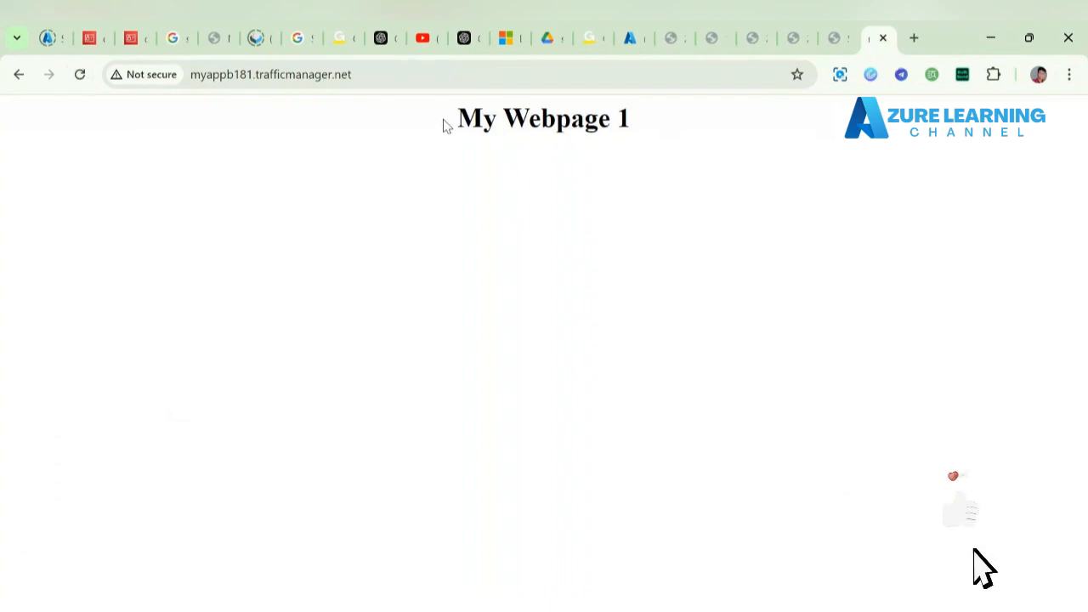
{"action": "left_click_drag", "start_coordinate": [648, 116], "coordinate": [455, 125]}
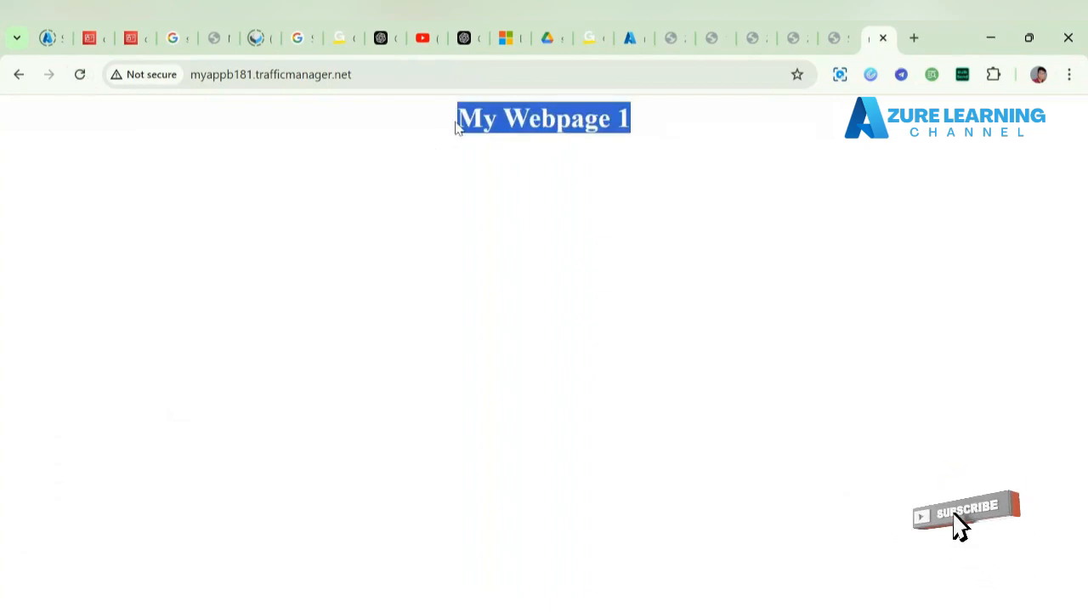
{"action": "left_click", "coordinate": [630, 38]}
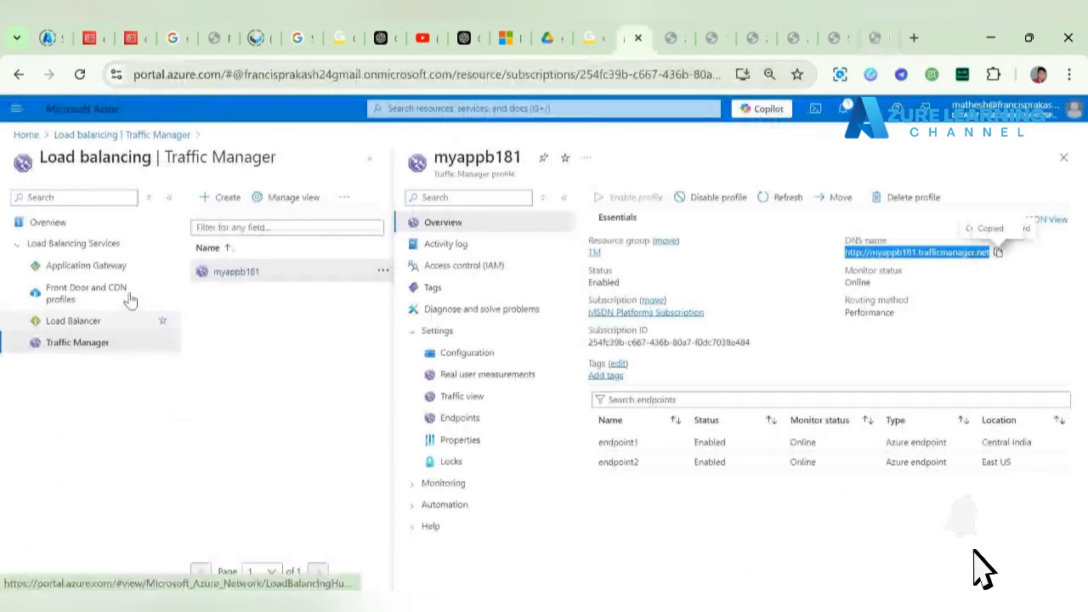
Step: From Home, open the dir-vm virtual machine and copy its public IP 172.212.106.175
{"action": "left_click", "coordinate": [24, 135]}
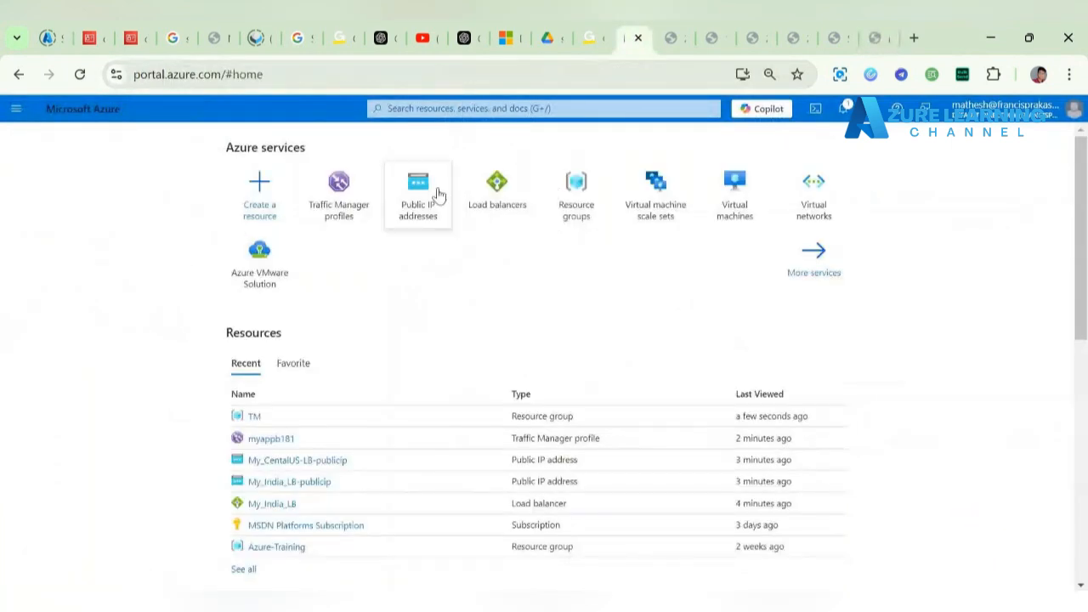
{"action": "left_click", "coordinate": [735, 188]}
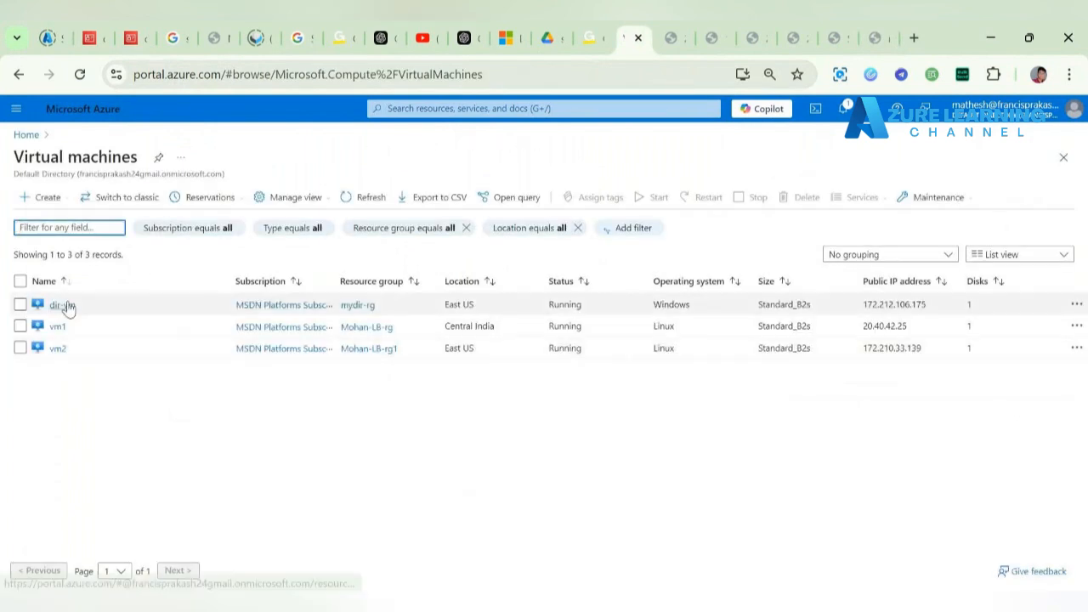
{"action": "left_click", "coordinate": [62, 305]}
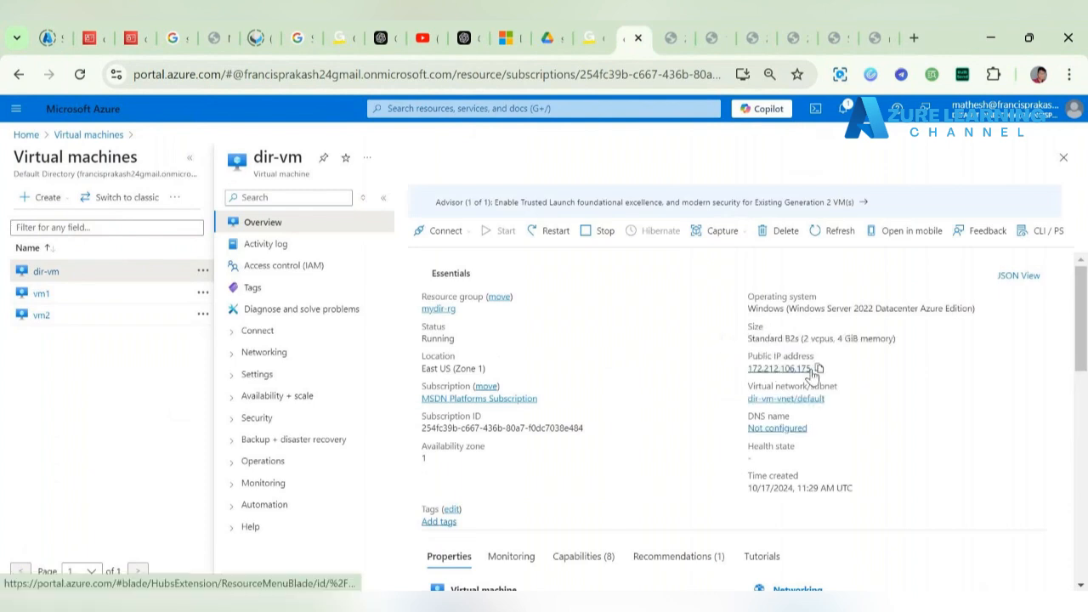
{"action": "left_click", "coordinate": [817, 369]}
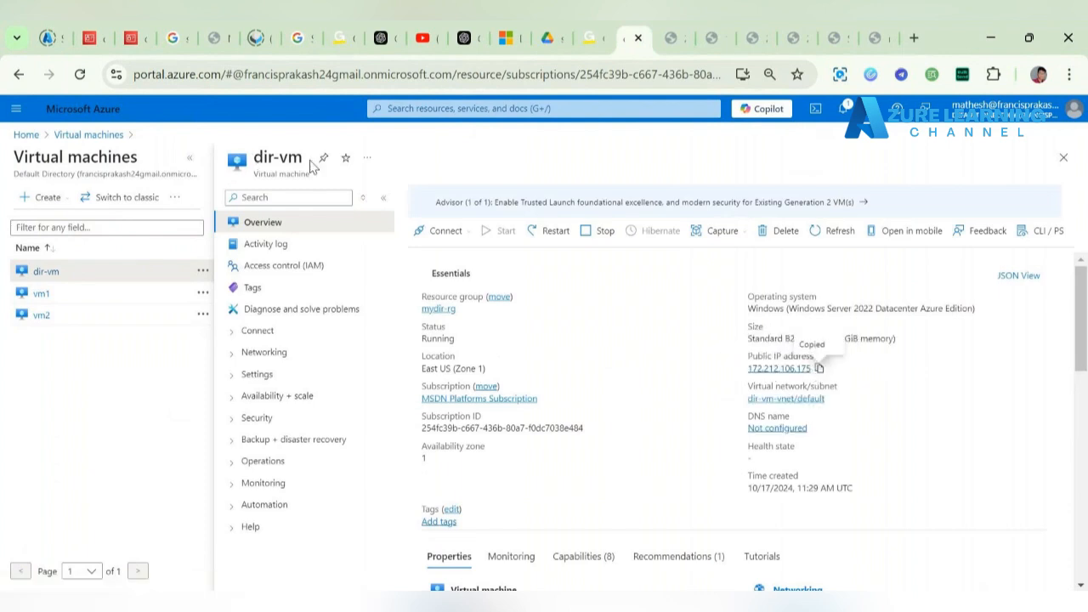
{"action": "left_click_drag", "start_coordinate": [422, 368], "coordinate": [456, 364]}
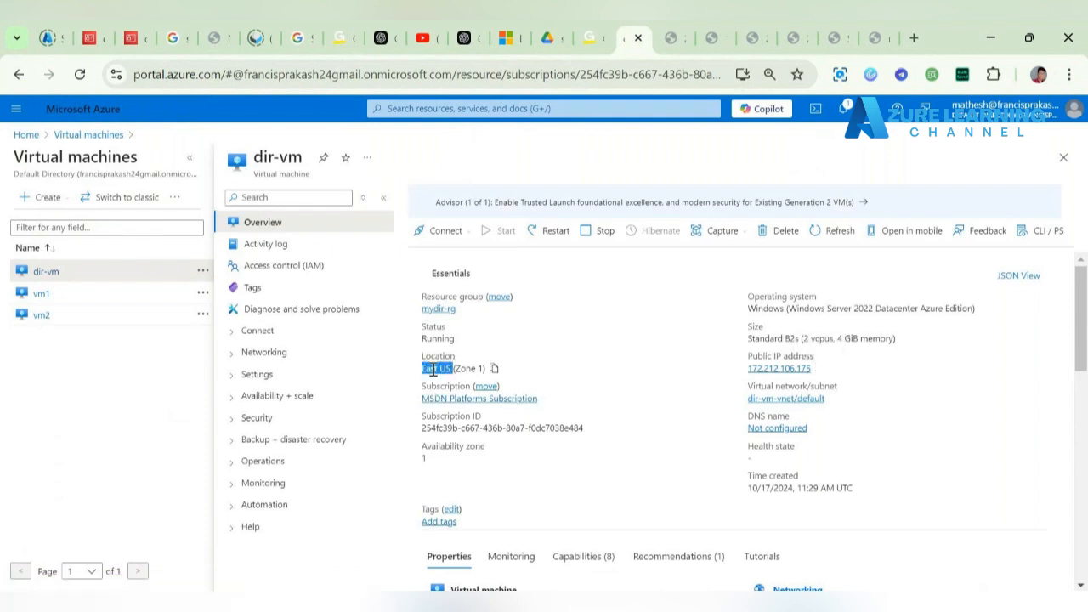
{"action": "left_click", "coordinate": [816, 370]}
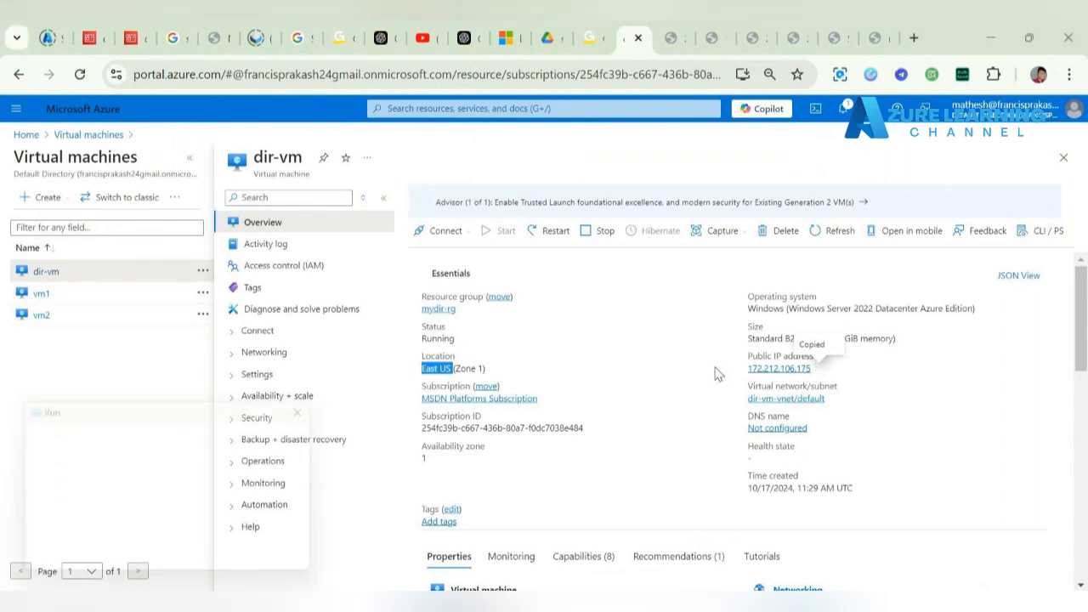
{"action": "key", "text": "super+r"}
Step: Run mstsc -v 172.212.106.175 to start a Remote Desktop connection to dir-vm
{"action": "left_click", "coordinate": [225, 491]}
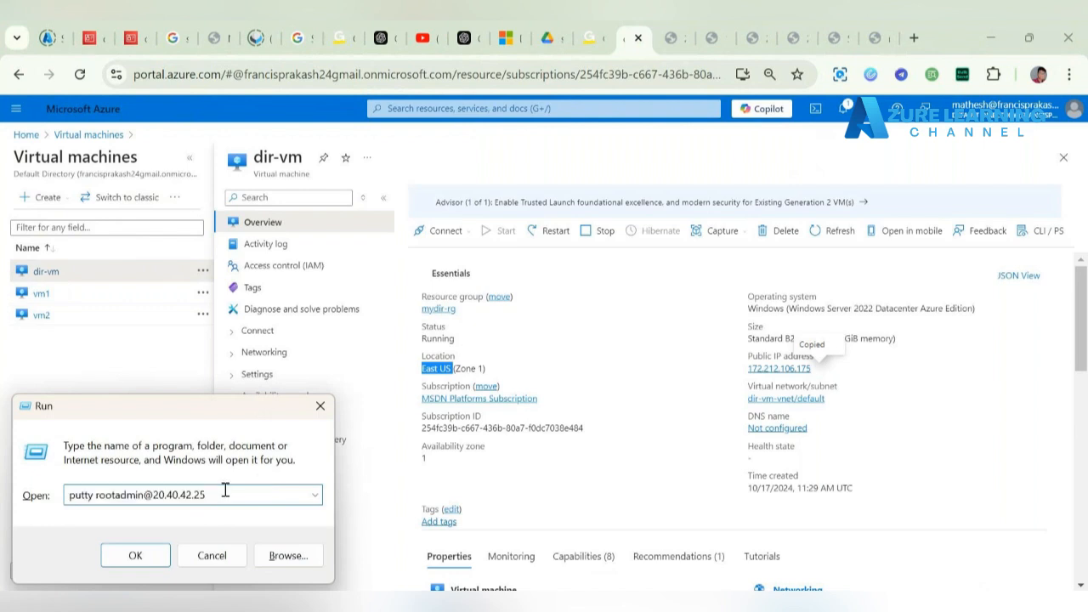
{"action": "type", "text": "m"}
{"action": "key", "text": "super"}
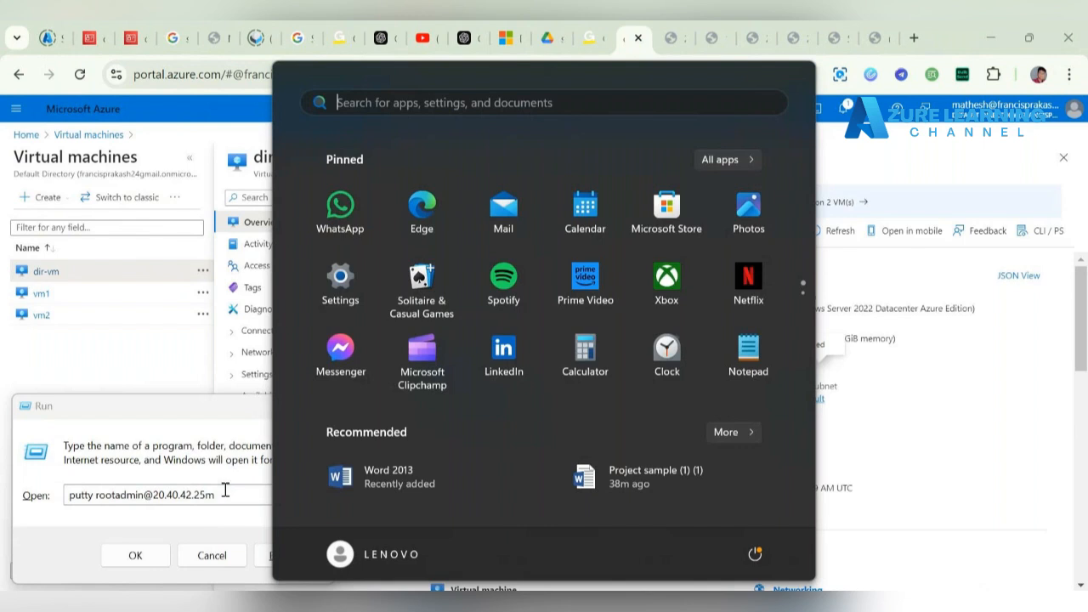
{"action": "key", "text": "super"}
{"action": "key", "text": "ctrl+a"}
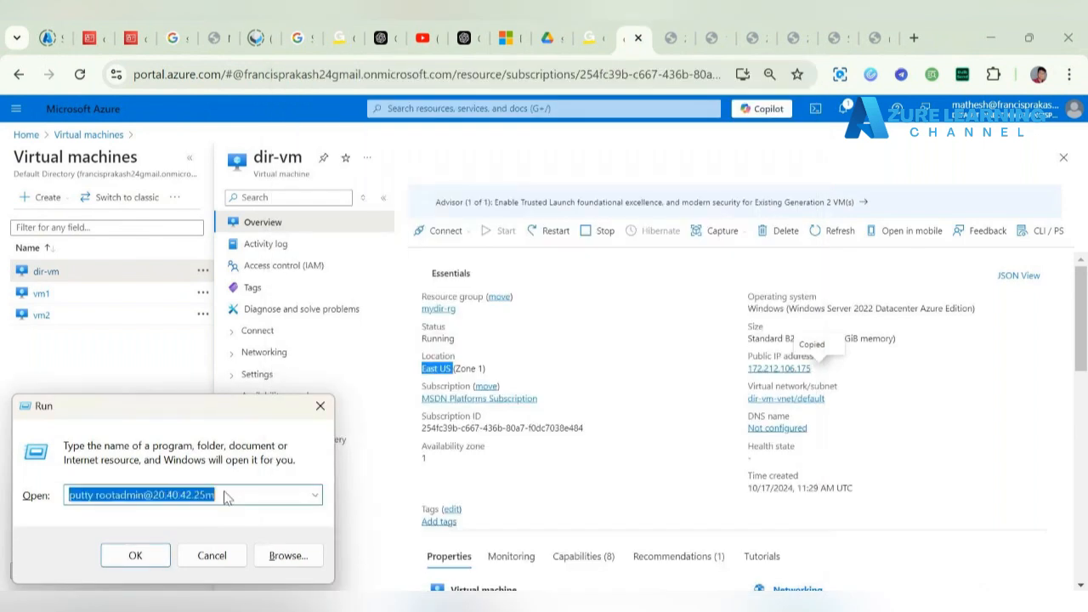
{"action": "type", "text": "mstsc"}
{"action": "type", "text": "-v"}
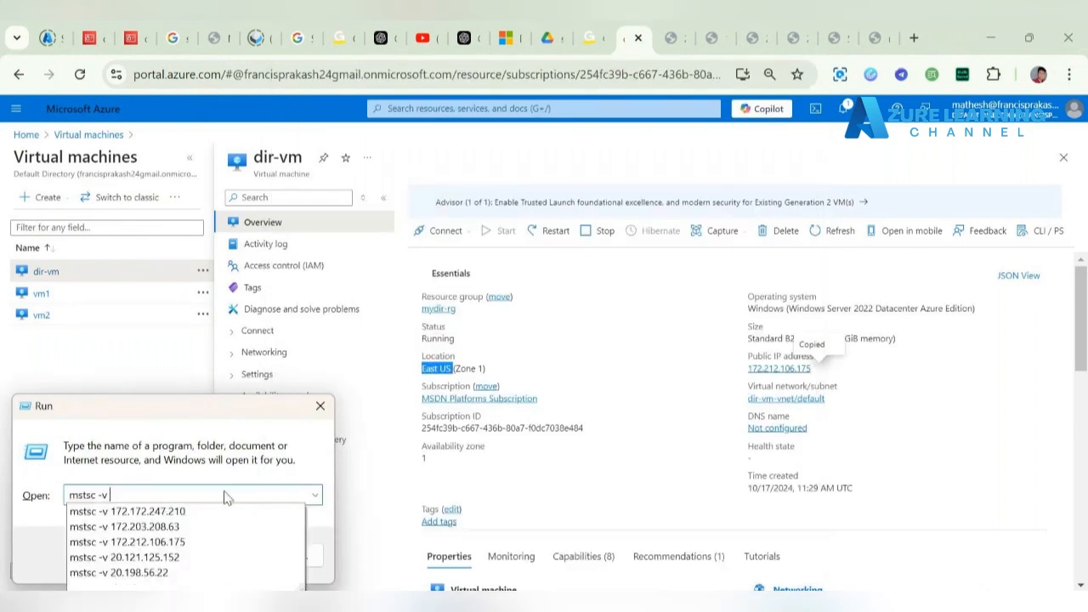
{"action": "key", "text": "ctrl+v"}
{"action": "key", "text": "Return"}
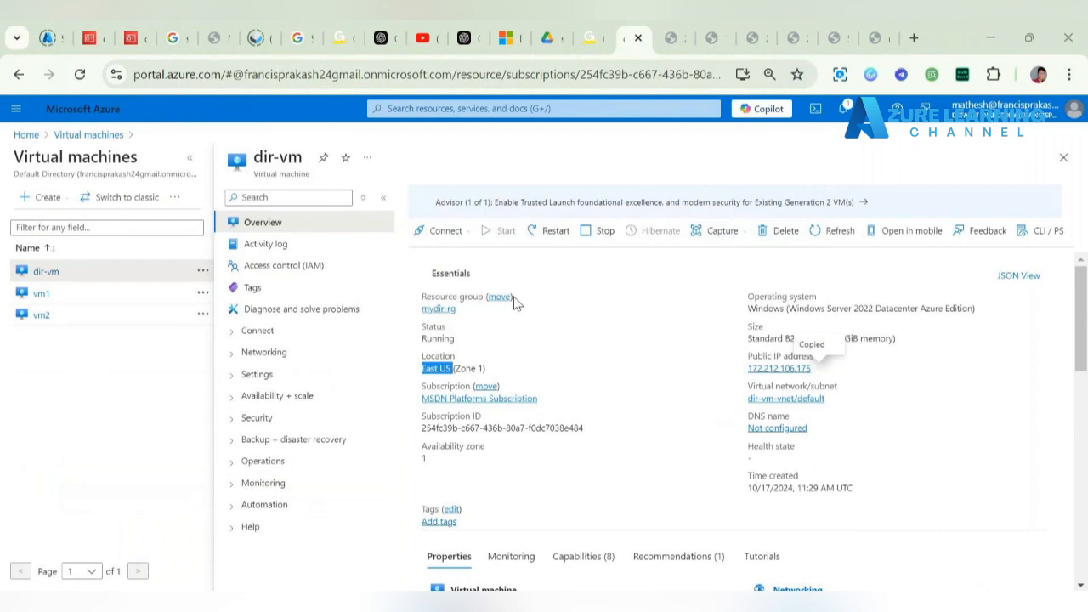
Step: Enter the VM admin password and accept the certificate warning to connect
{"action": "type", "text": "•••••••••••"}
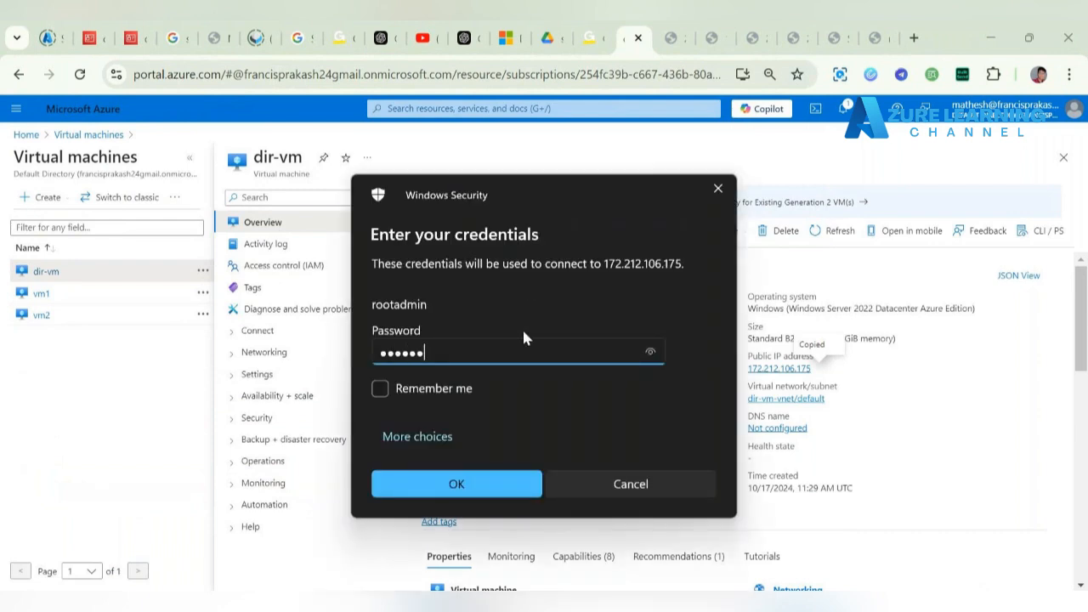
{"action": "type", "text": "•"}
{"action": "key", "text": "Return"}
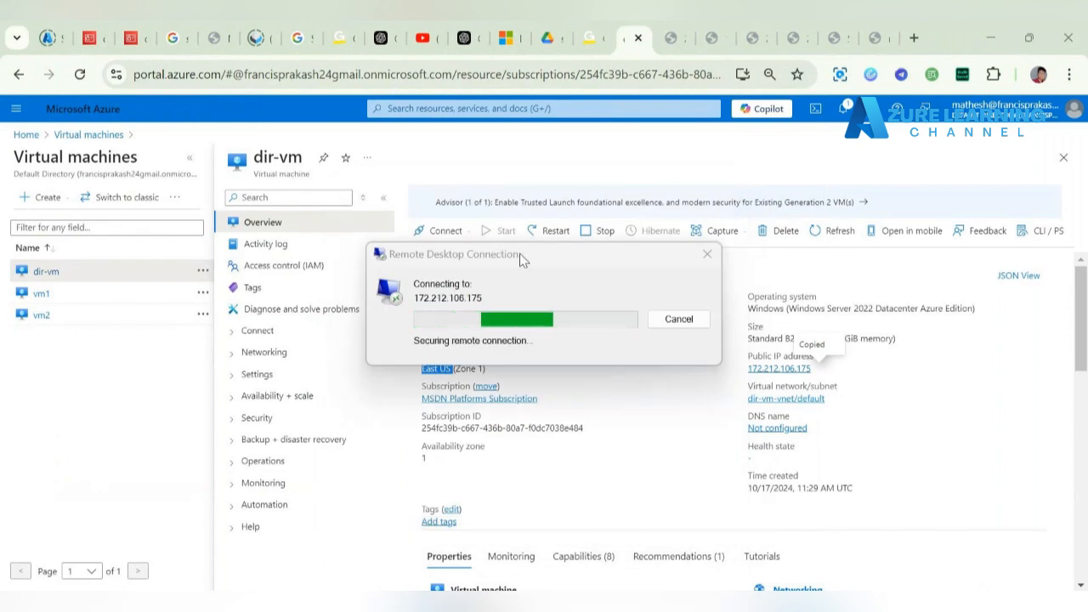
{"action": "left_click", "coordinate": [599, 456]}
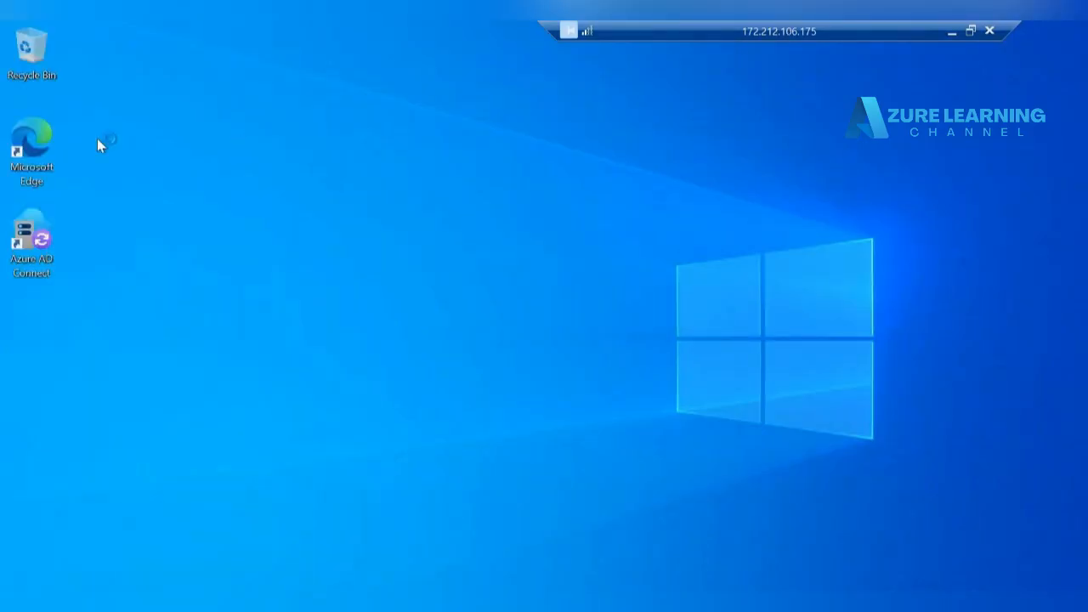
Step: Launch Edge on dir-vm, shrink the remote session into a window and paste into Edge's address bar
{"action": "double_click", "coordinate": [13, 131]}
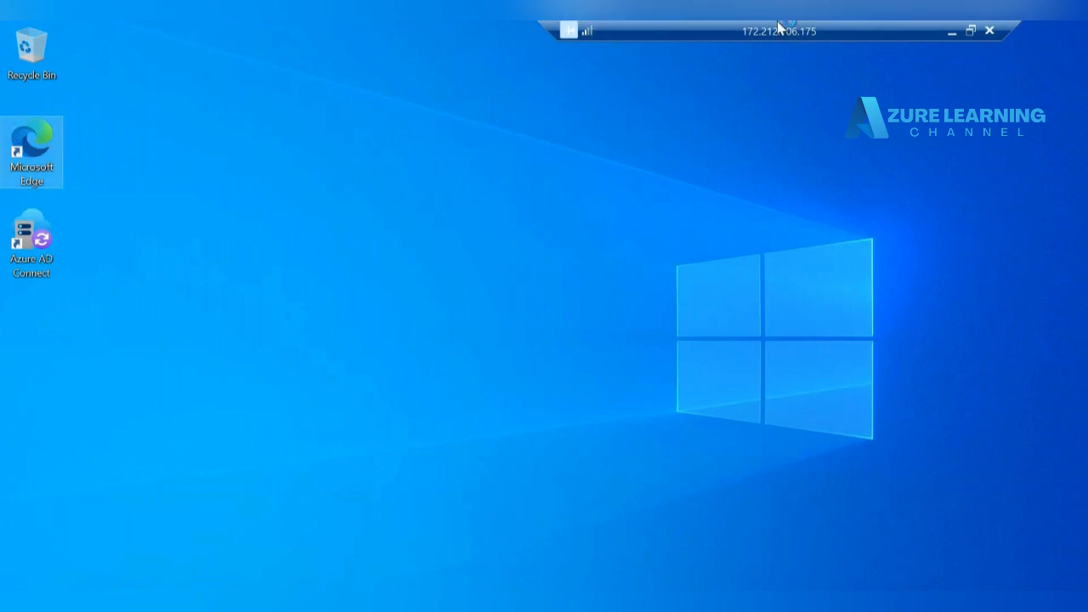
{"action": "left_click_drag", "start_coordinate": [849, 28], "coordinate": [801, 40]}
{"action": "double_click", "coordinate": [802, 34]}
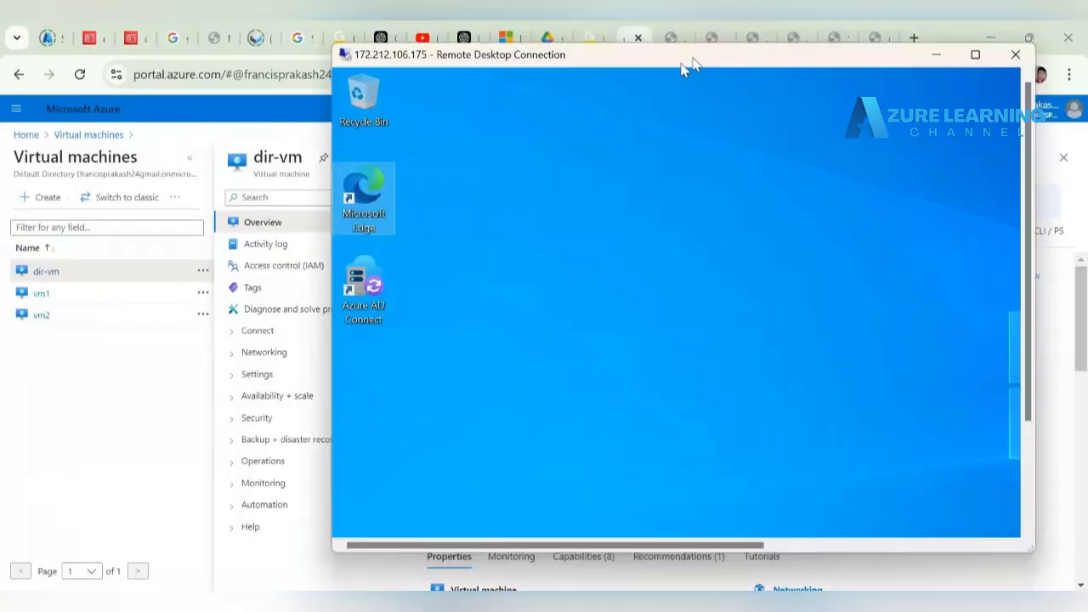
{"action": "left_click_drag", "start_coordinate": [687, 61], "coordinate": [547, 28]}
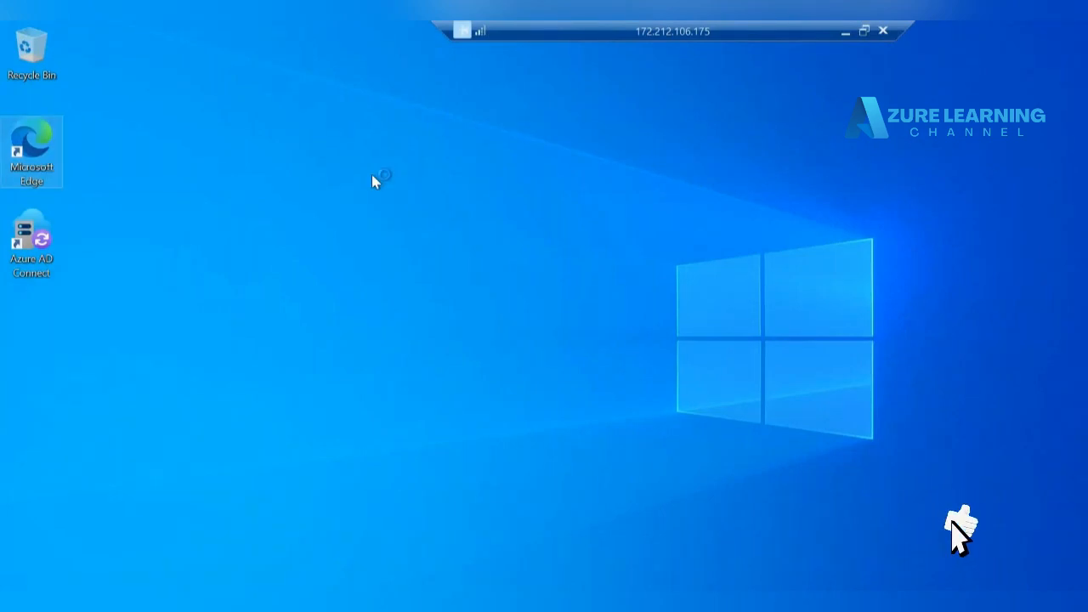
{"action": "right_click", "coordinate": [332, 228]}
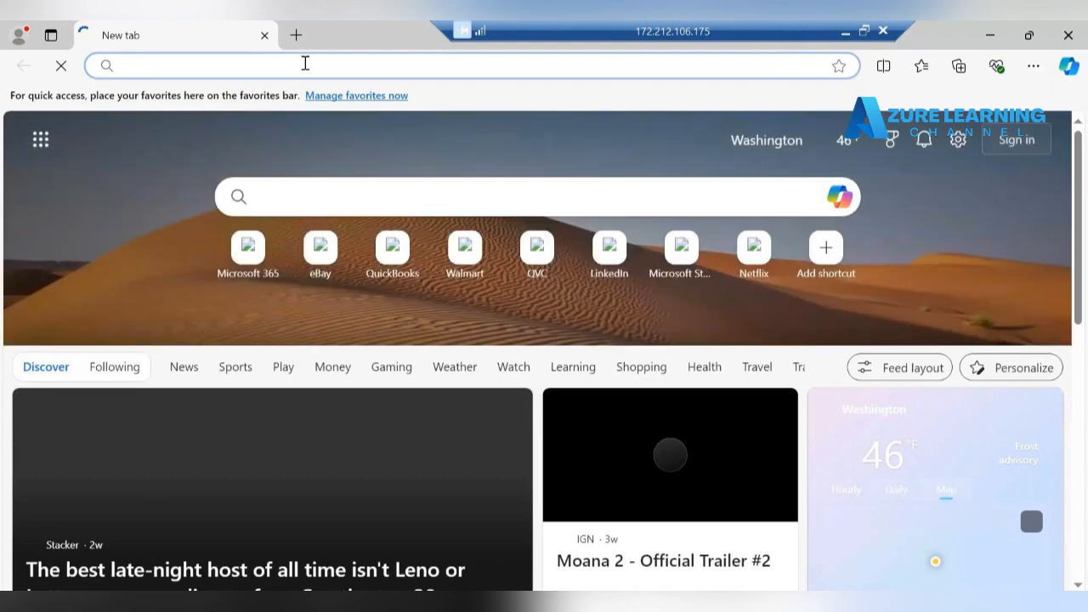
{"action": "key", "text": "ctrl+v"}
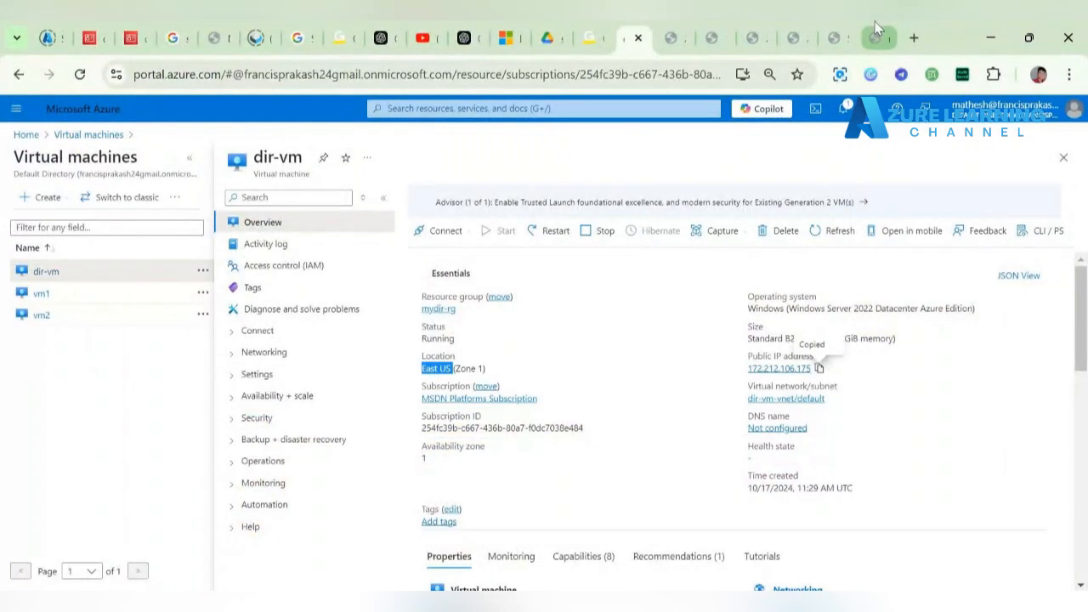
Step: Load myappb181.trafficmanager.net in the VM's Edge, showing My Webpage 2 - Cental us, then minimize
{"action": "left_click", "coordinate": [877, 32]}
{"action": "left_click", "coordinate": [395, 74]}
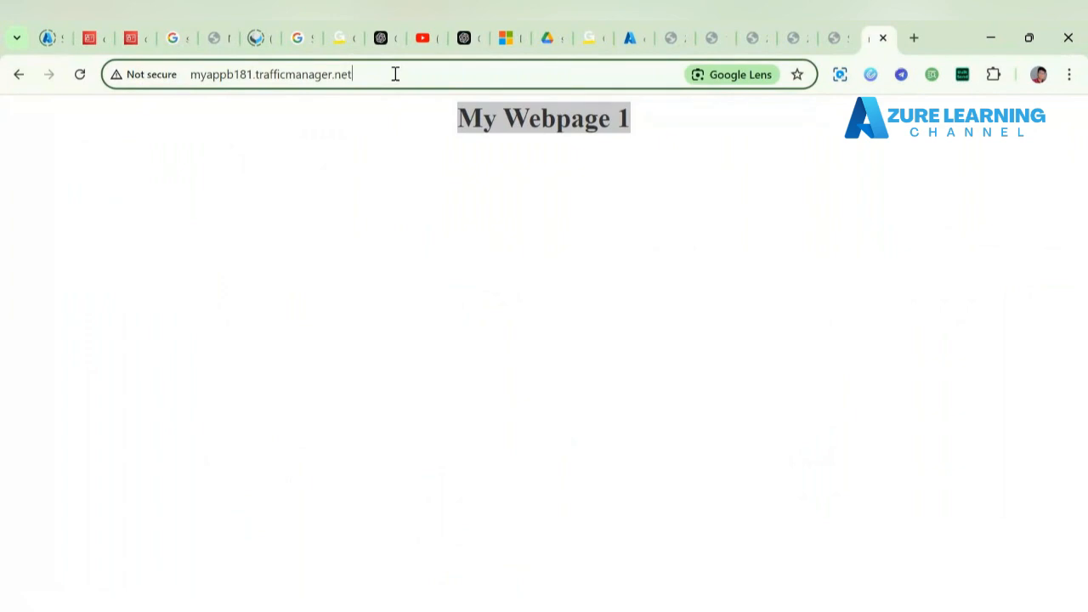
{"action": "key", "text": "ctrl+a"}
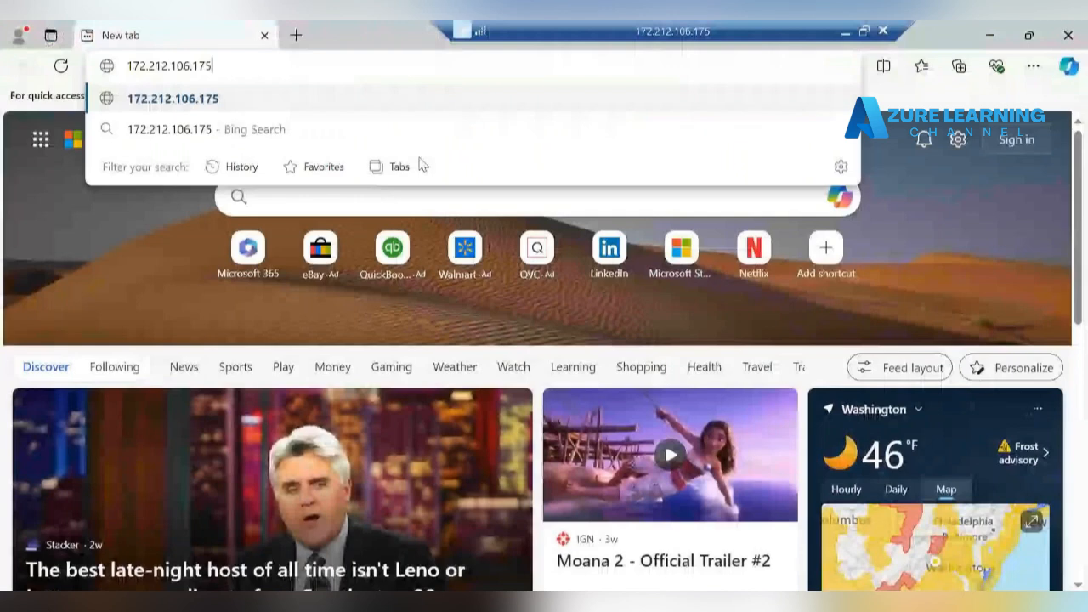
{"action": "key", "text": "ctrl+a"}
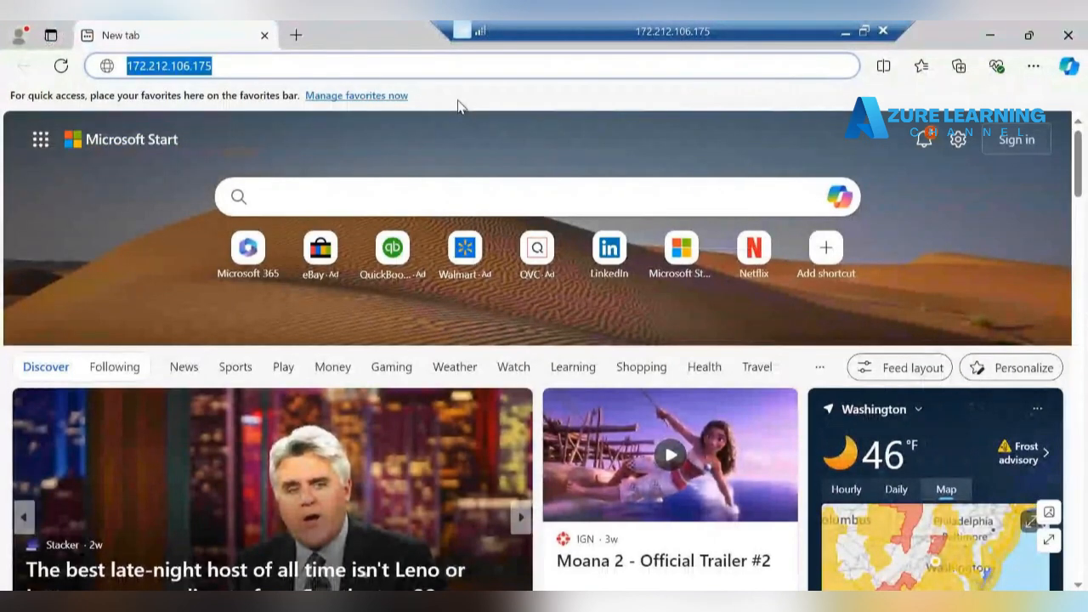
{"action": "key", "text": "ctrl+v"}
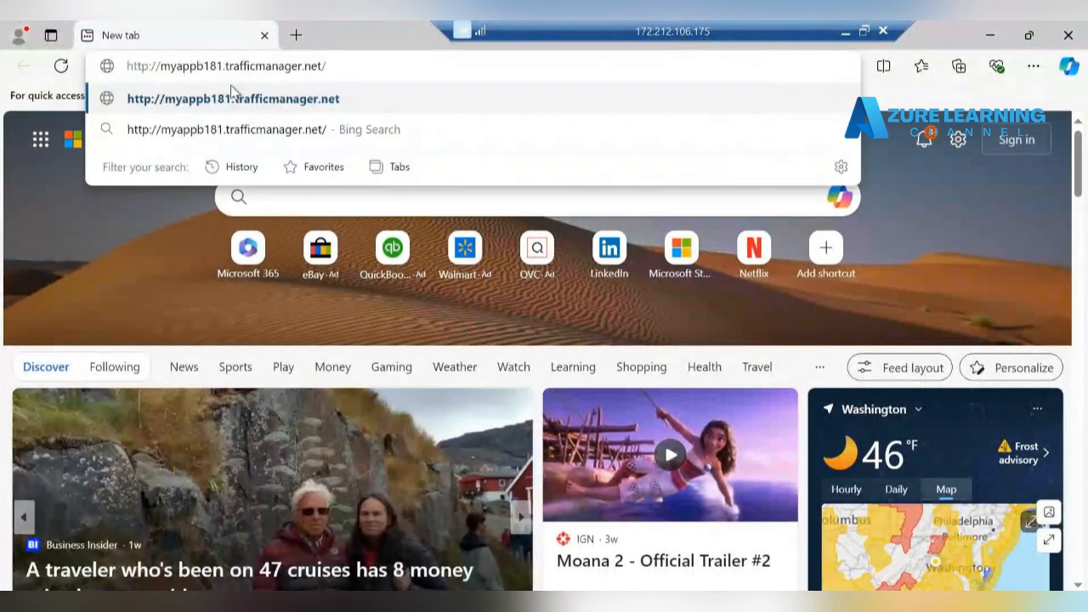
{"action": "key", "text": "Return"}
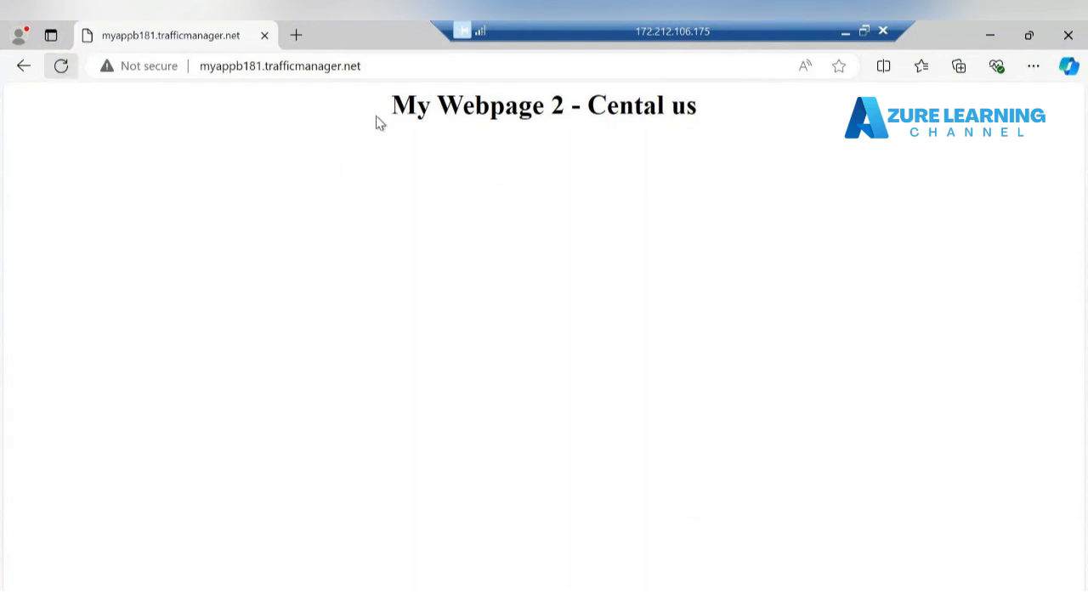
{"action": "left_click_drag", "start_coordinate": [396, 103], "coordinate": [725, 111]}
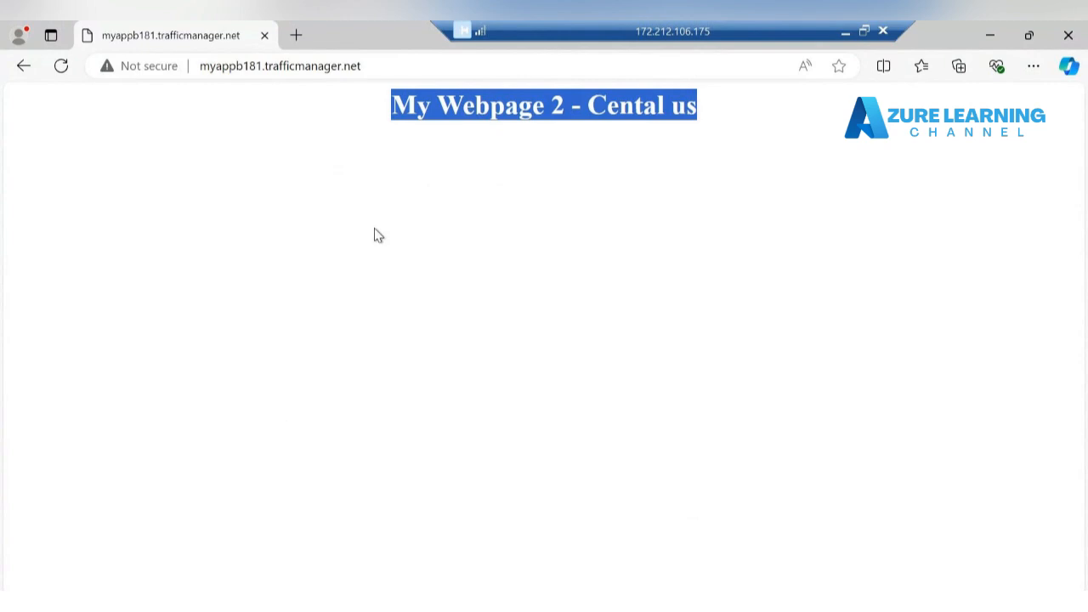
{"action": "left_click", "coordinate": [843, 31]}
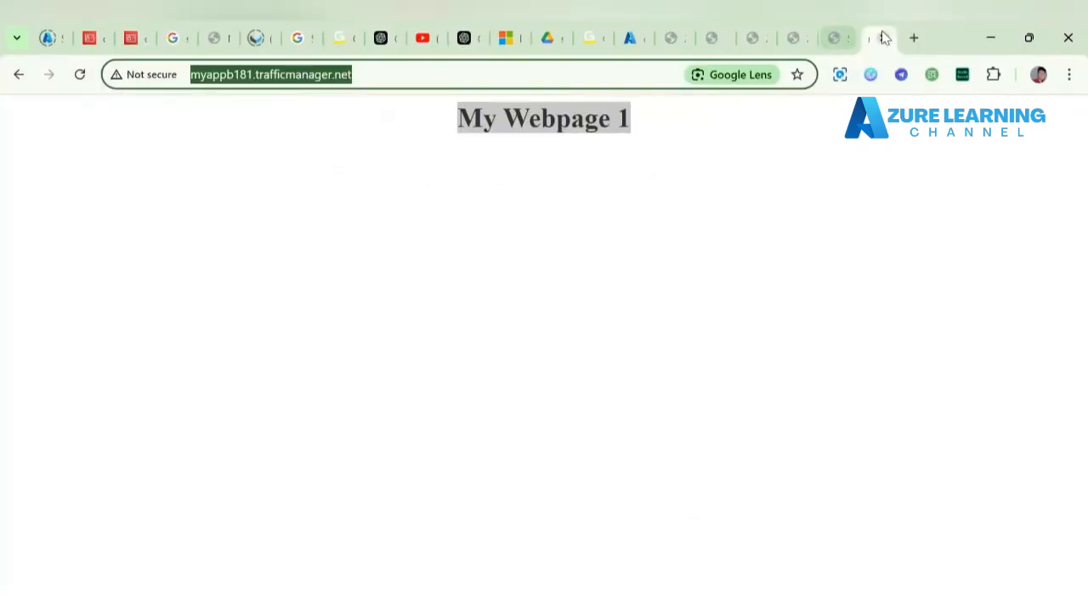
Step: Reload the local Traffic Manager tab, confirm My Webpage 1 still shows, then return to the dir-vm portal page
{"action": "left_click", "coordinate": [76, 79]}
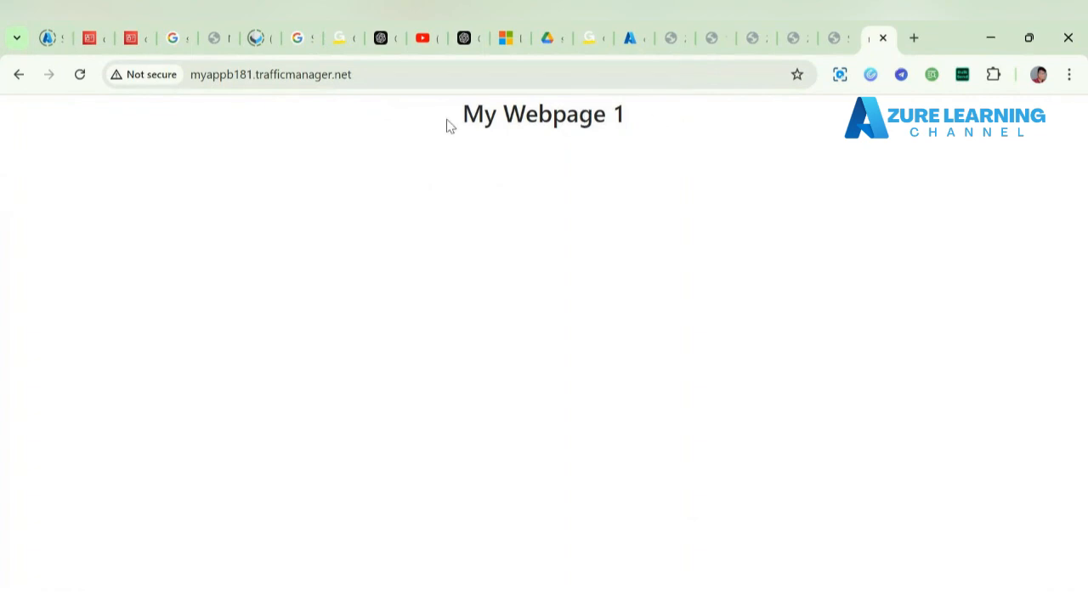
{"action": "left_click_drag", "start_coordinate": [449, 126], "coordinate": [646, 136]}
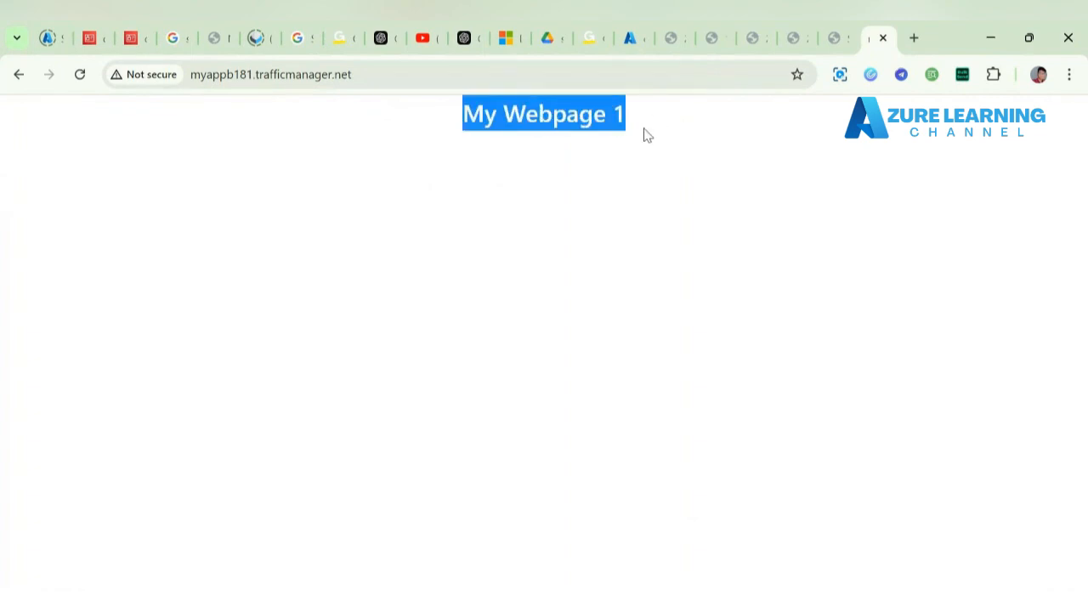
{"action": "left_click", "coordinate": [633, 38]}
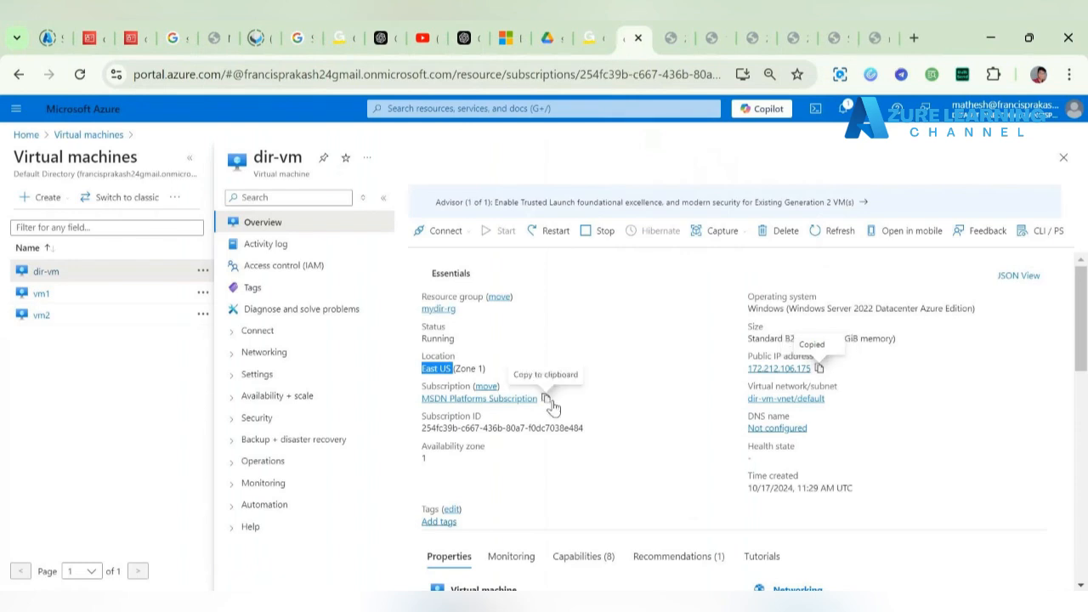